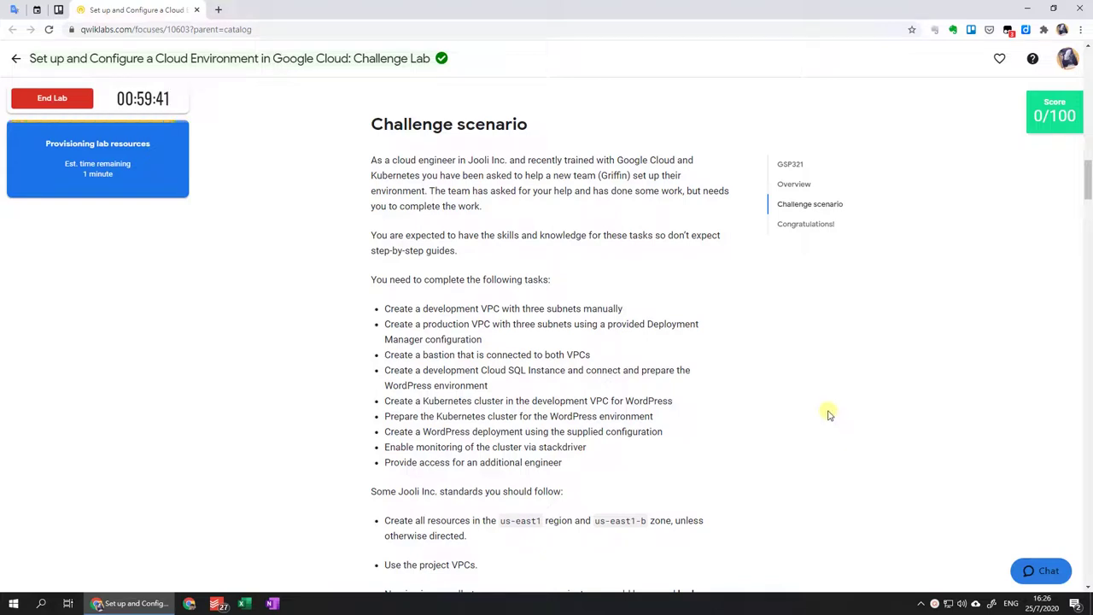
Open the Team Griffin infrastructure diagram in its own browser tab and view it.
scroll(743, 336, "down", 1)
scroll(742, 339, "down", 3)
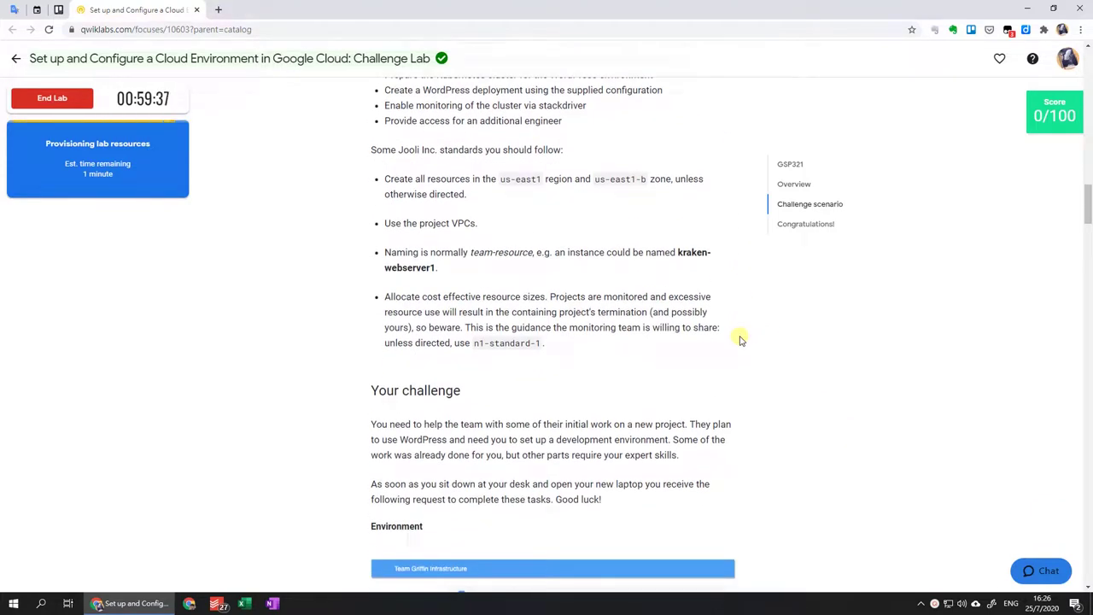
scroll(742, 339, "down", 3)
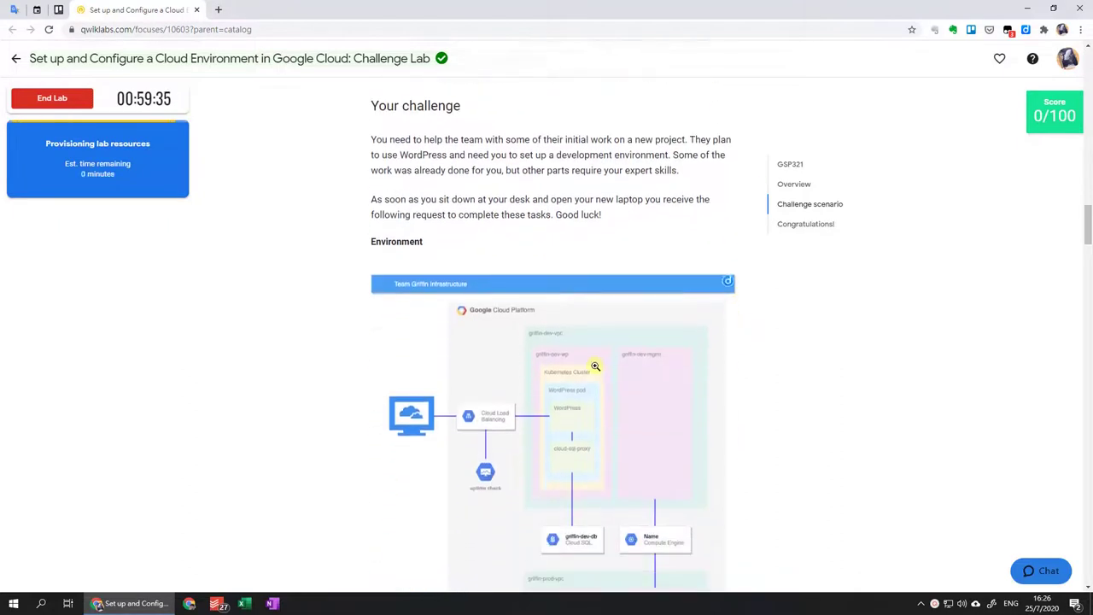
left_click(596, 366)
right_click(595, 365)
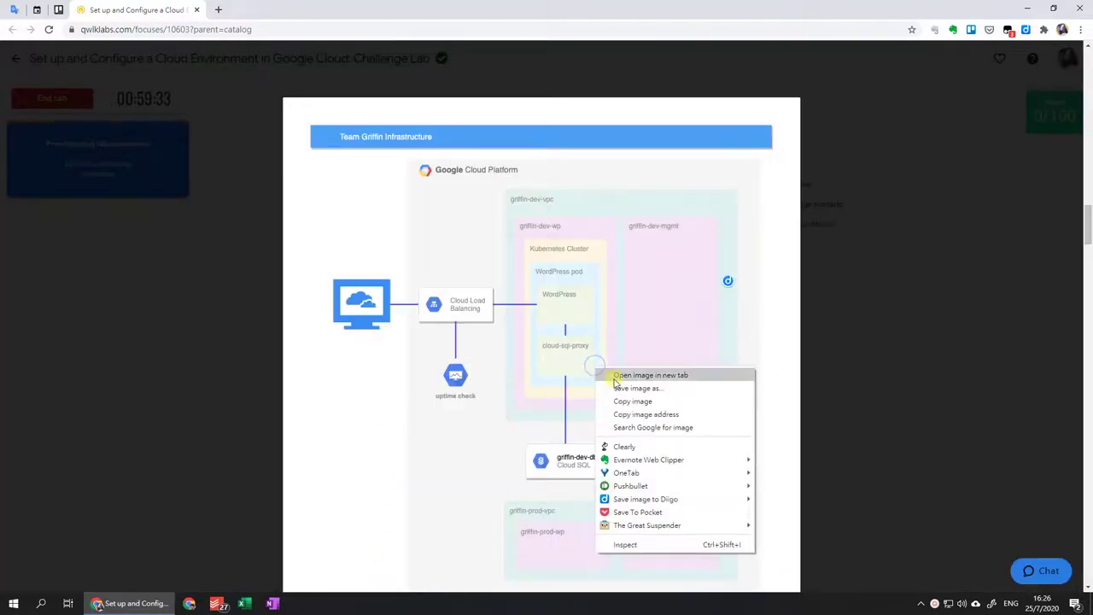
left_click(610, 374)
left_click(278, 10)
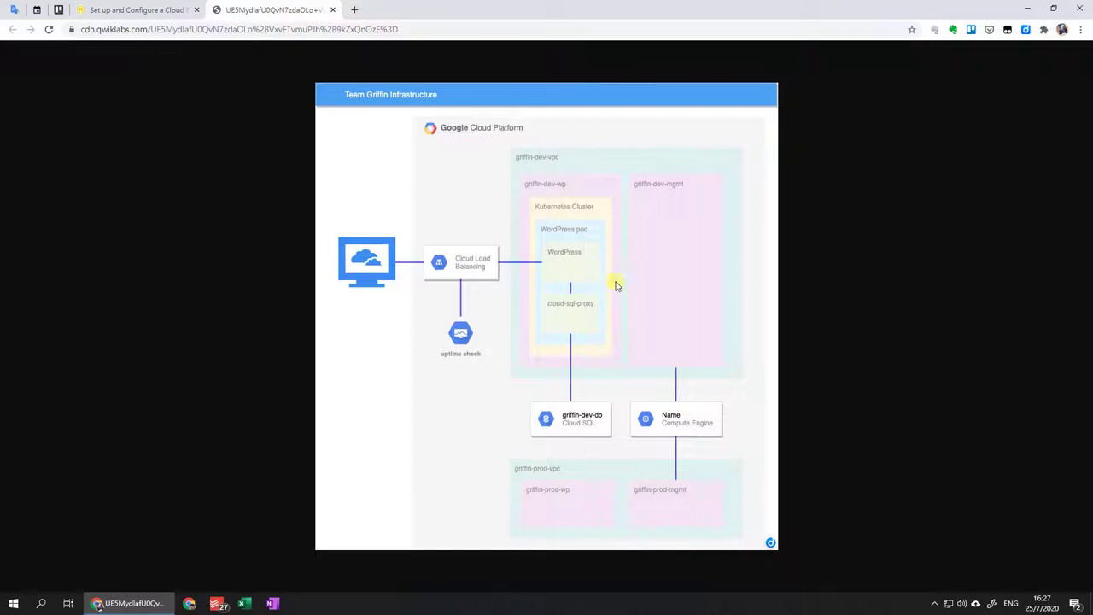
Return to the lab, close the enlarged diagram and scroll to Task 1's VPC instructions.
left_click(142, 11)
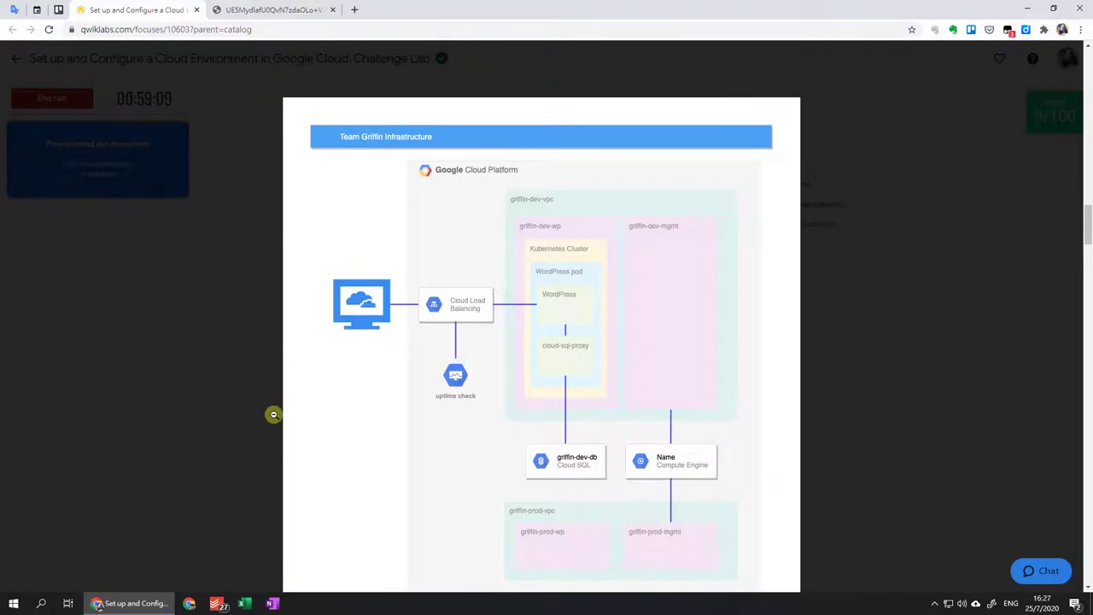
left_click(382, 396)
scroll(383, 398, "down", 4)
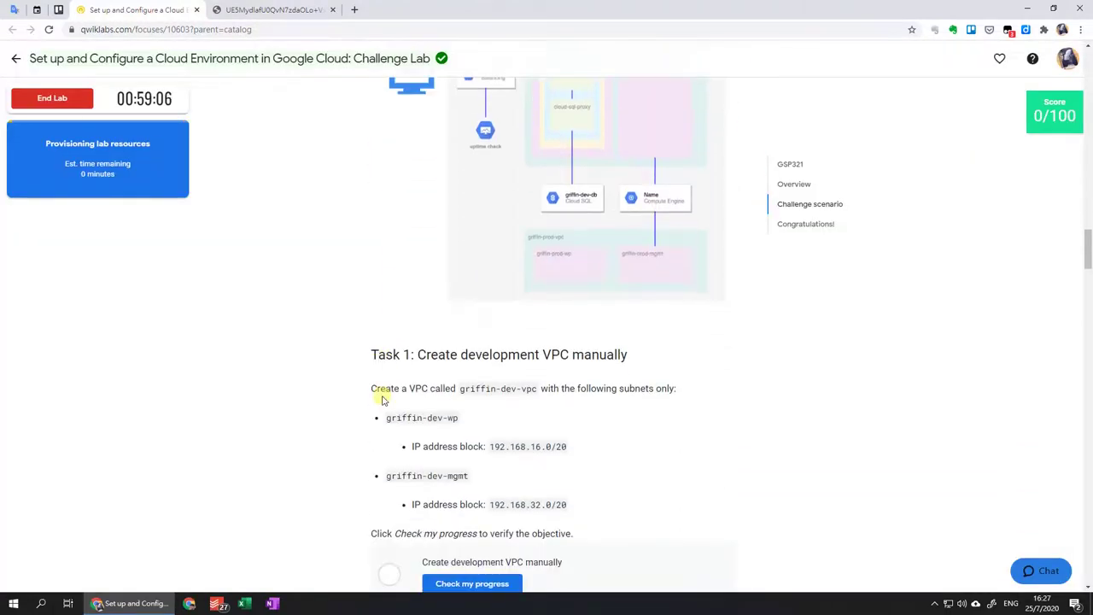
scroll(382, 398, "down", 2)
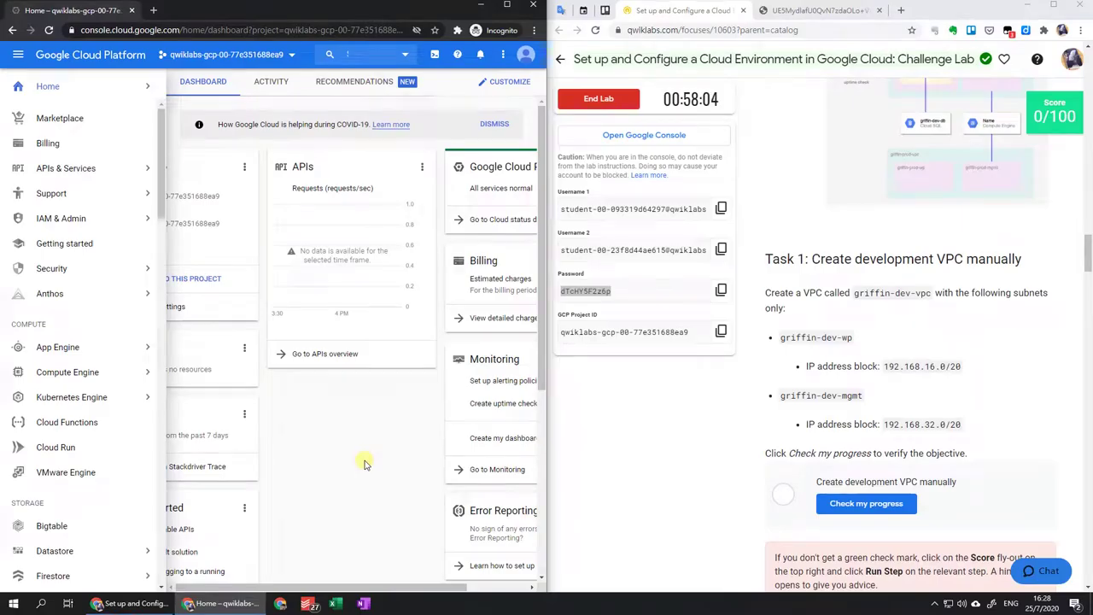
Pin VPC network and Monitoring in the navigation menu, then go to VPC networks.
mouse_move(122, 207)
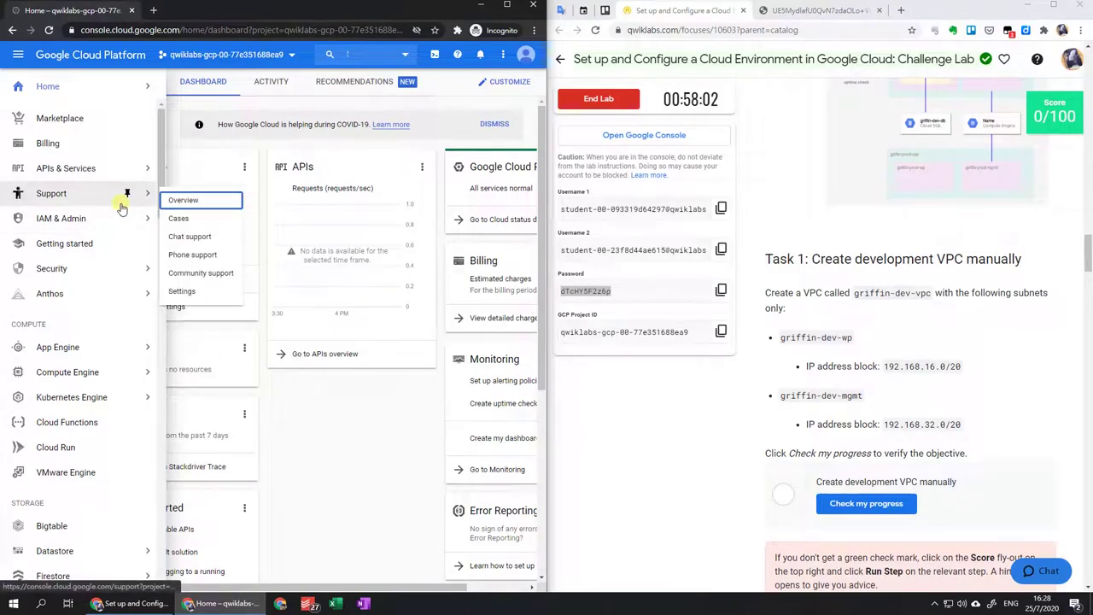
scroll(122, 208, "down", 2)
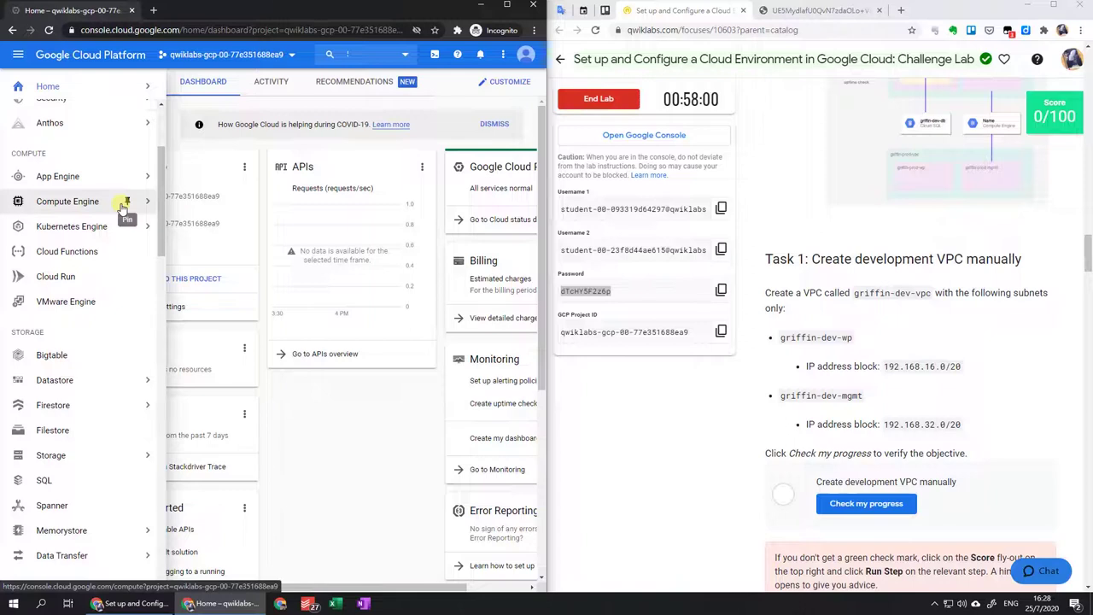
scroll(122, 208, "down", 5)
mouse_move(102, 256)
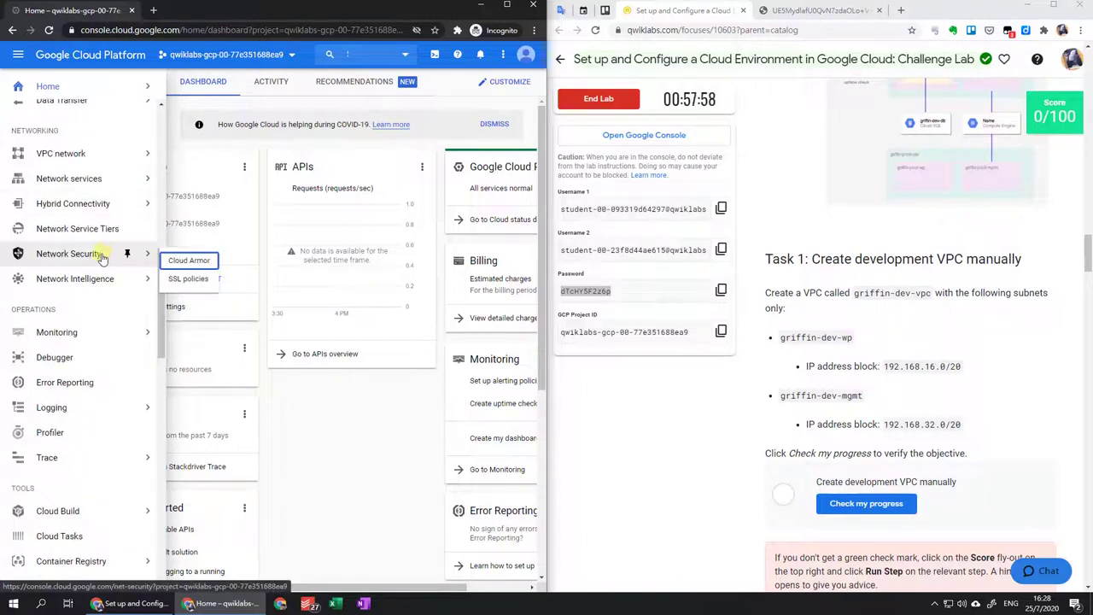
left_click(127, 153)
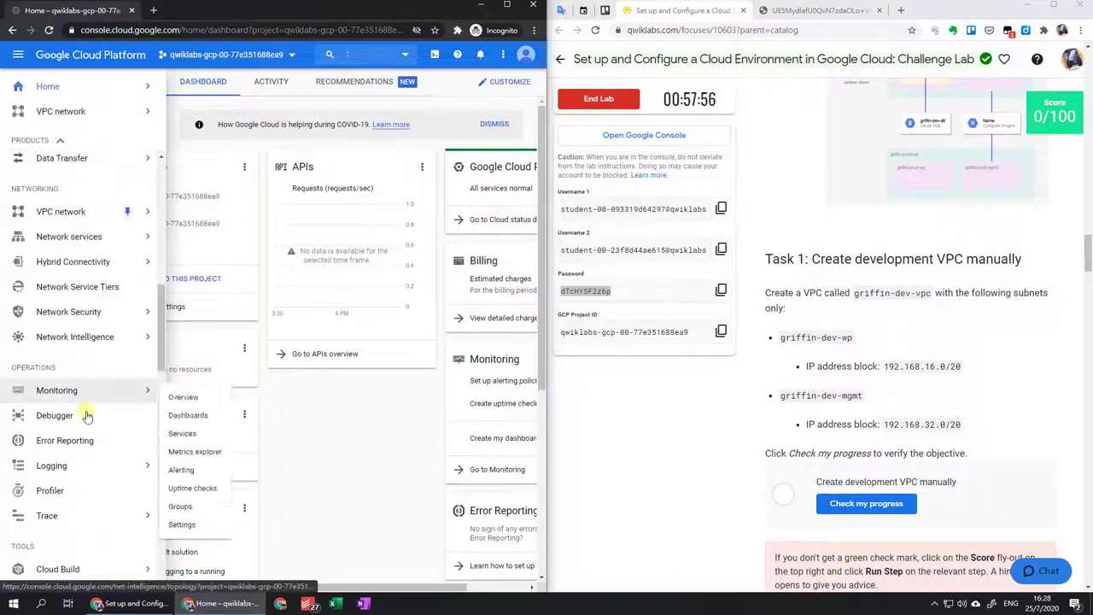
left_click(127, 390)
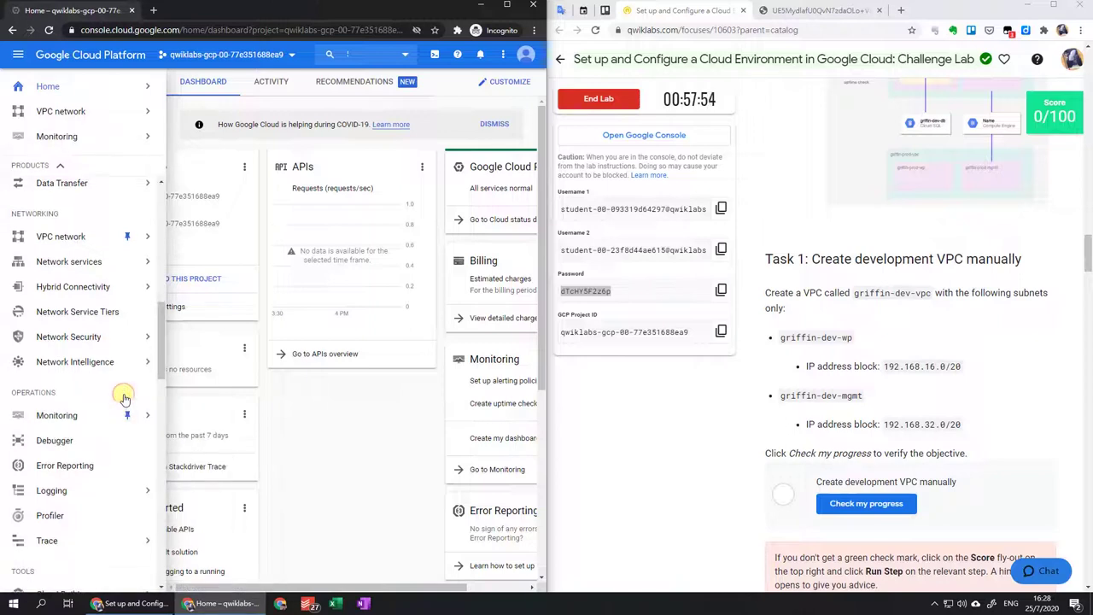
scroll(115, 371, "up", 1)
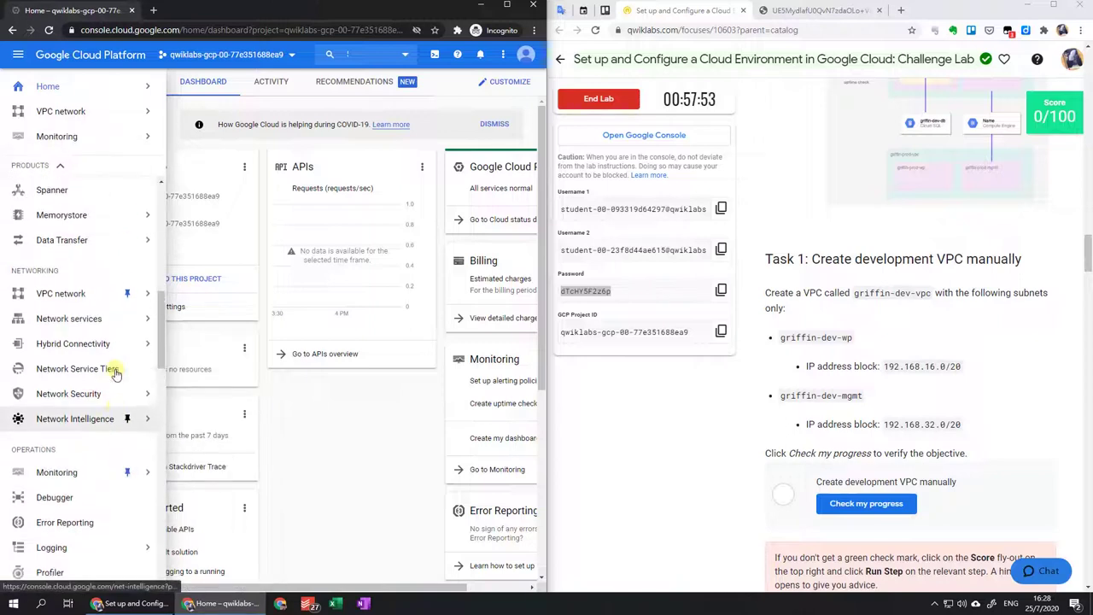
left_click(92, 305)
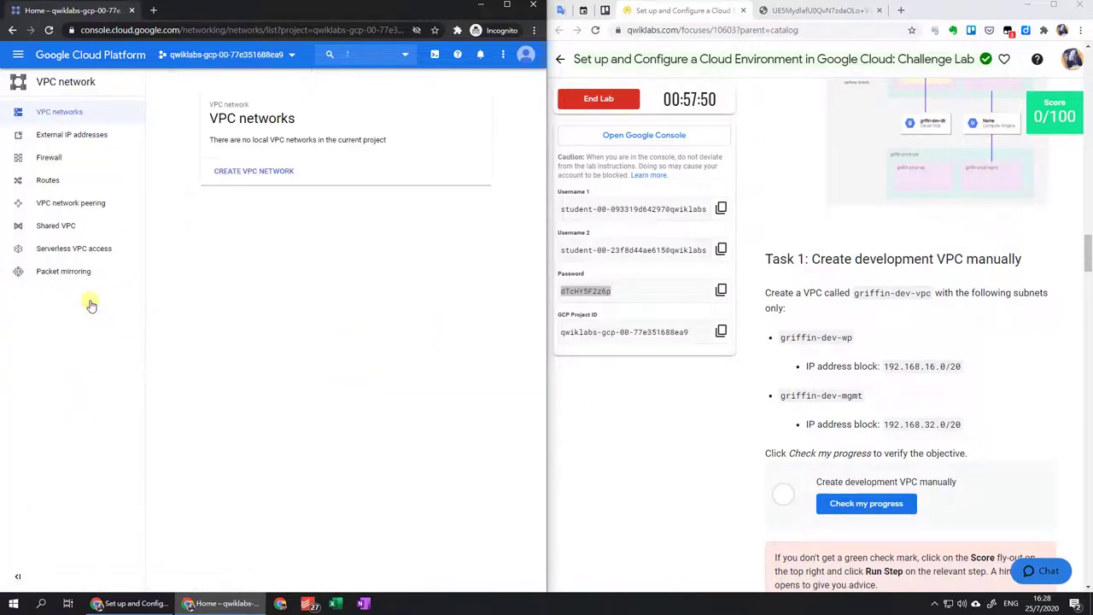
Begin a new VPC network and copy the name griffin-dev-vpc from the lab.
left_click(281, 173)
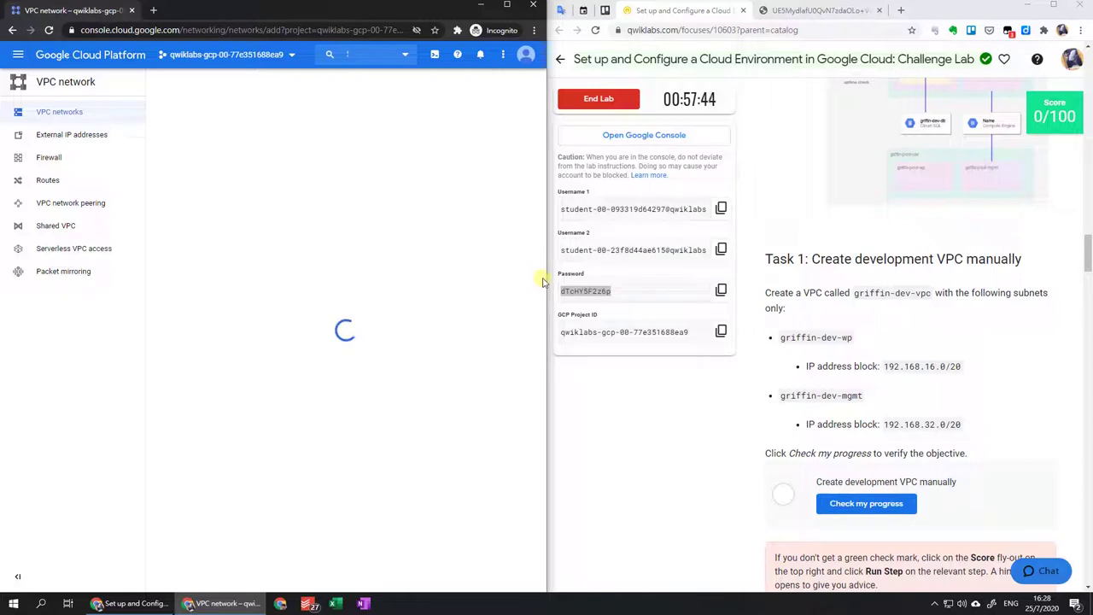
left_click_drag(546, 280, 738, 295)
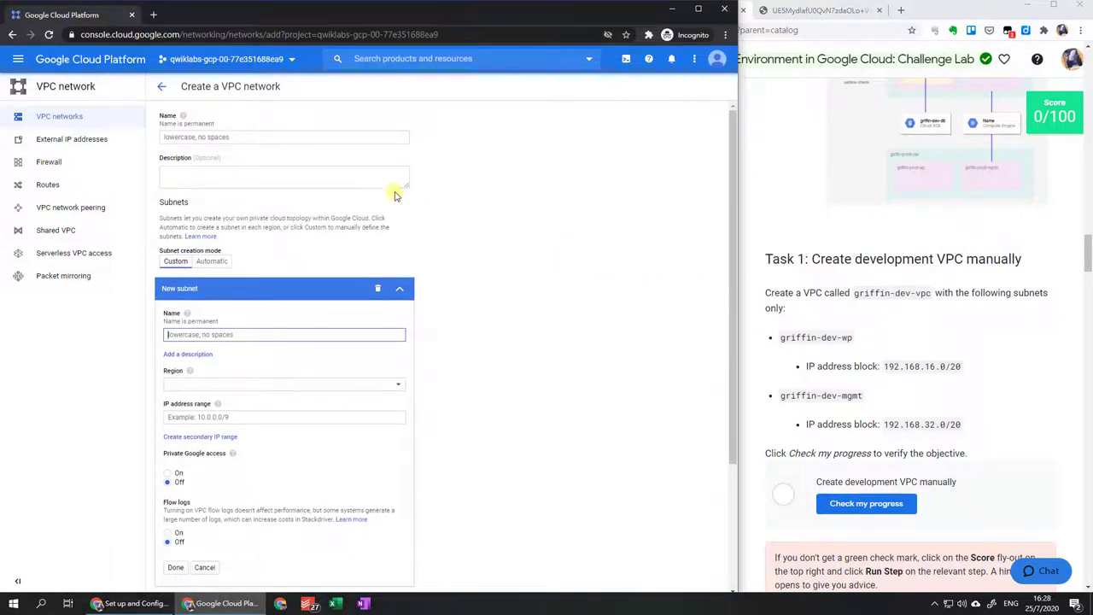
left_click_drag(856, 292, 209, 138)
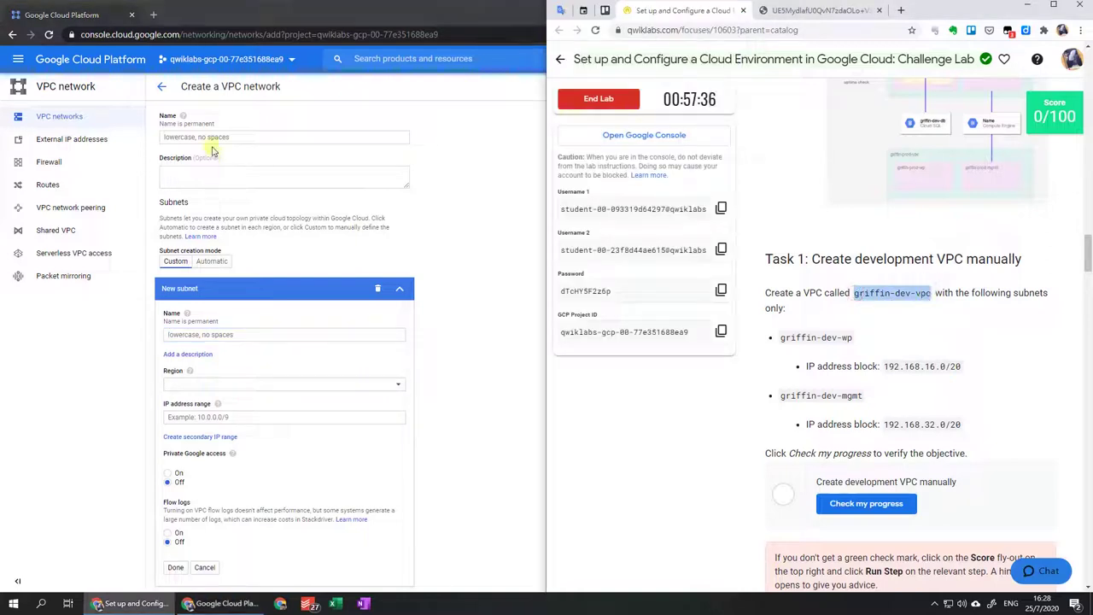
scroll(266, 295, "down", 1)
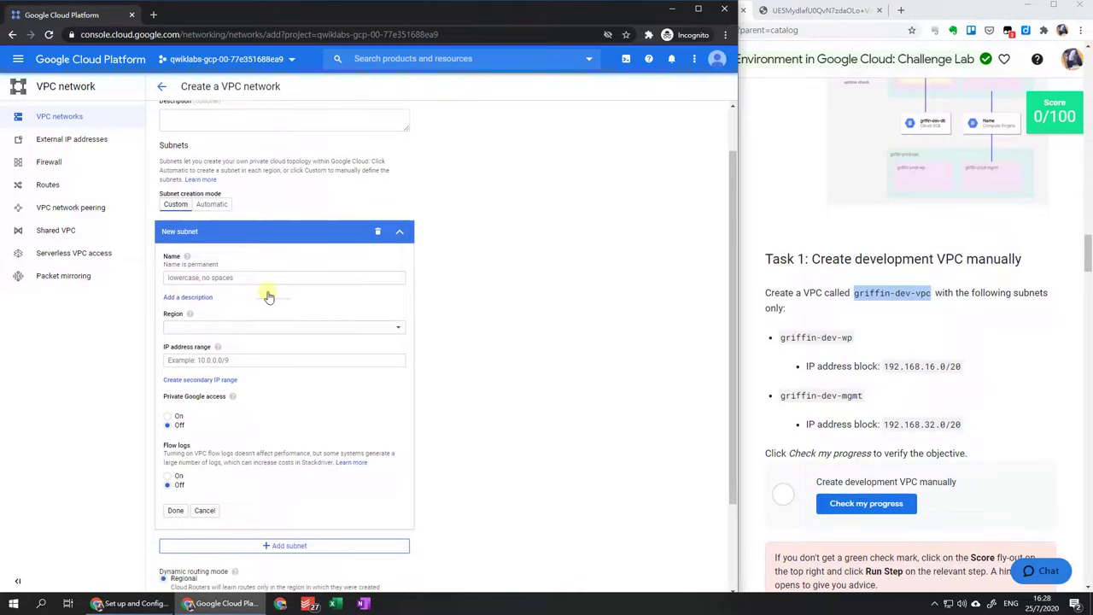
scroll(230, 252, "down", 2)
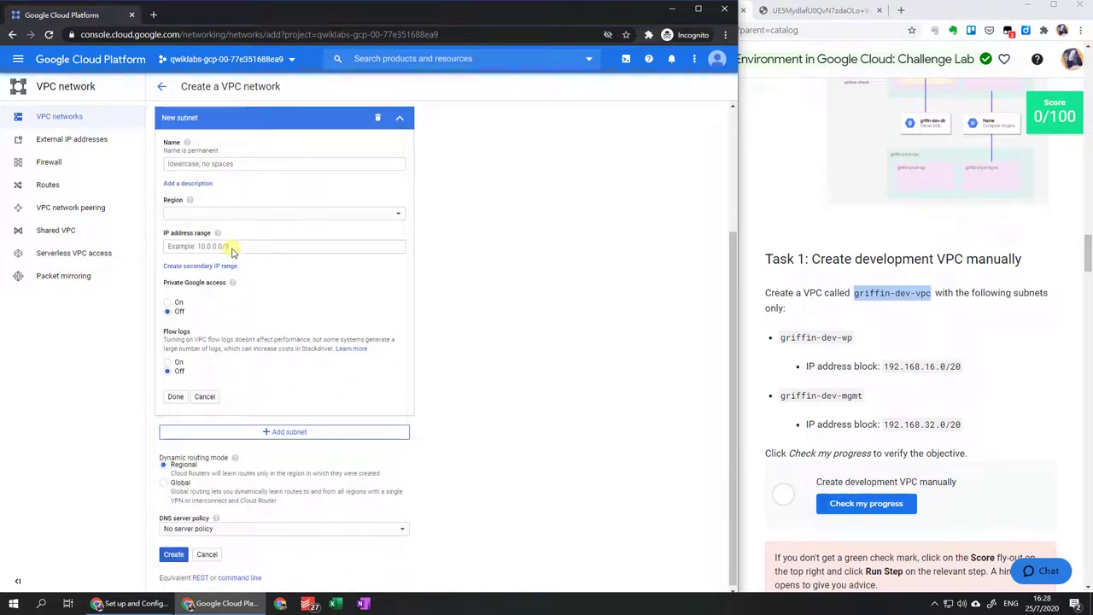
scroll(231, 246, "up", 1)
Add subnet griffin-dev-wp in us-east1 with range 192.168.16.0/20.
left_click_drag(779, 336, 852, 340)
key("ctrl+c")
left_click(244, 220)
key("ctrl+v")
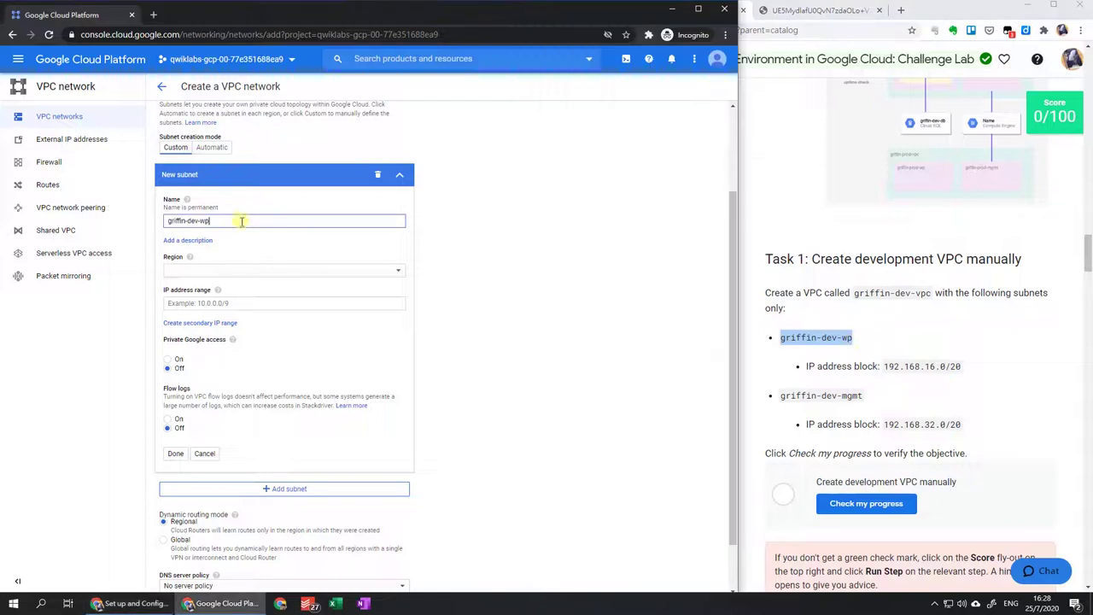
left_click(265, 270)
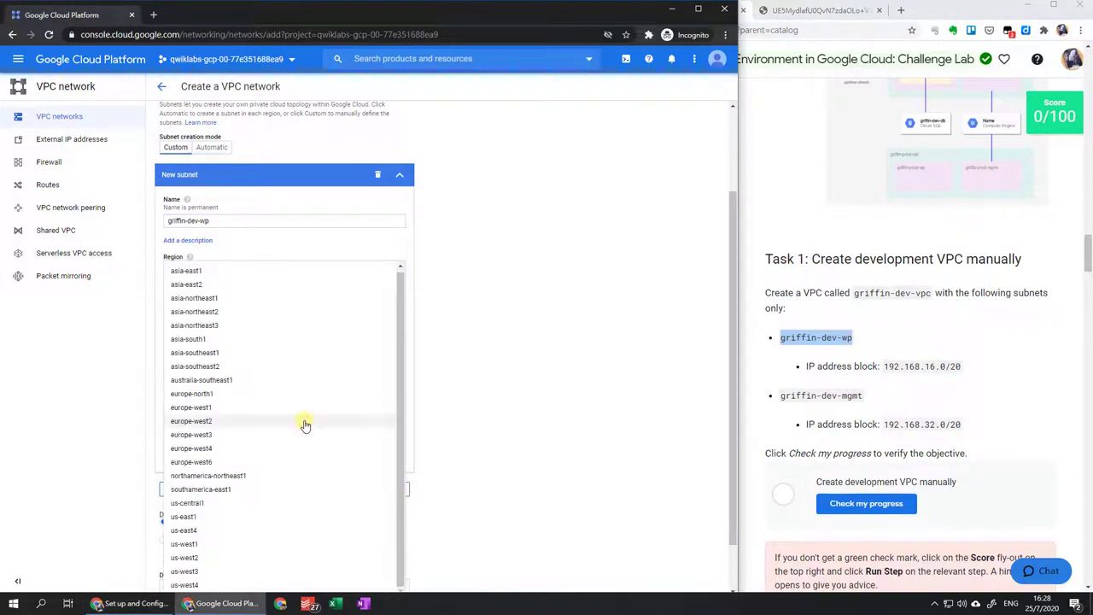
scroll(302, 424, "down", 1)
left_click(265, 461)
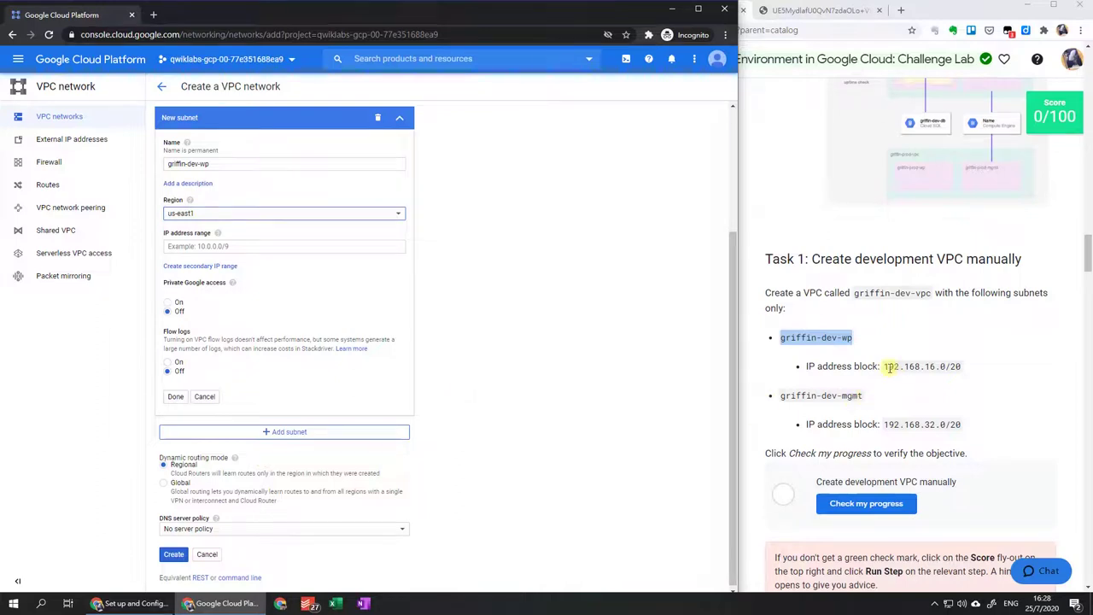
left_click_drag(886, 367, 964, 368)
left_click(237, 246)
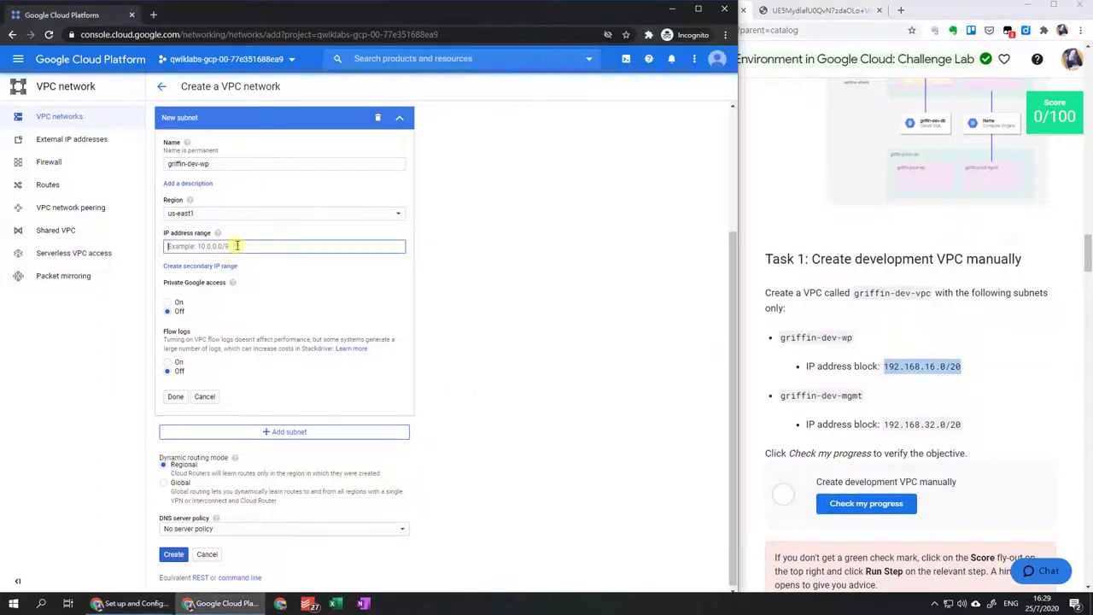
type("192.168.16.0/20")
left_click(175, 396)
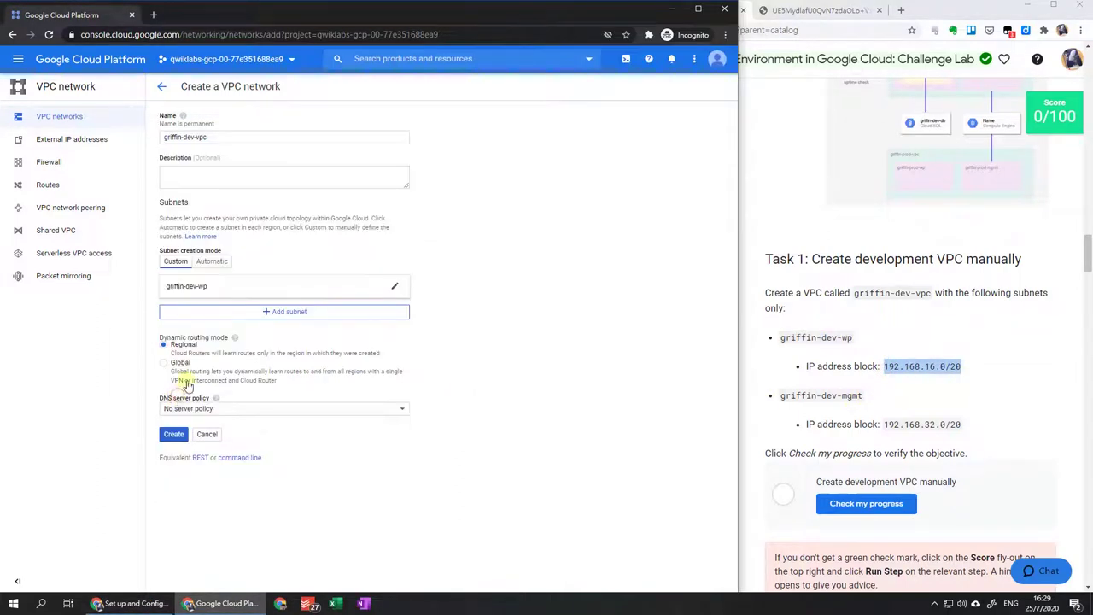
Add a second subnet named griffin-dev-mgmt and copy its 192.168.32.0/20 range.
left_click(261, 313)
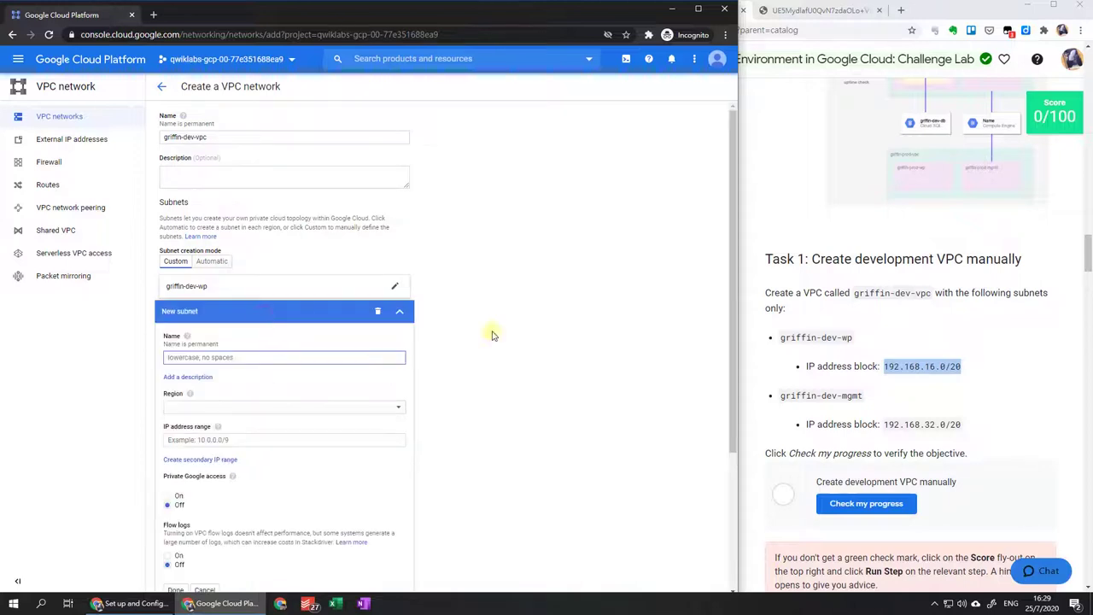
left_click_drag(781, 396, 861, 395)
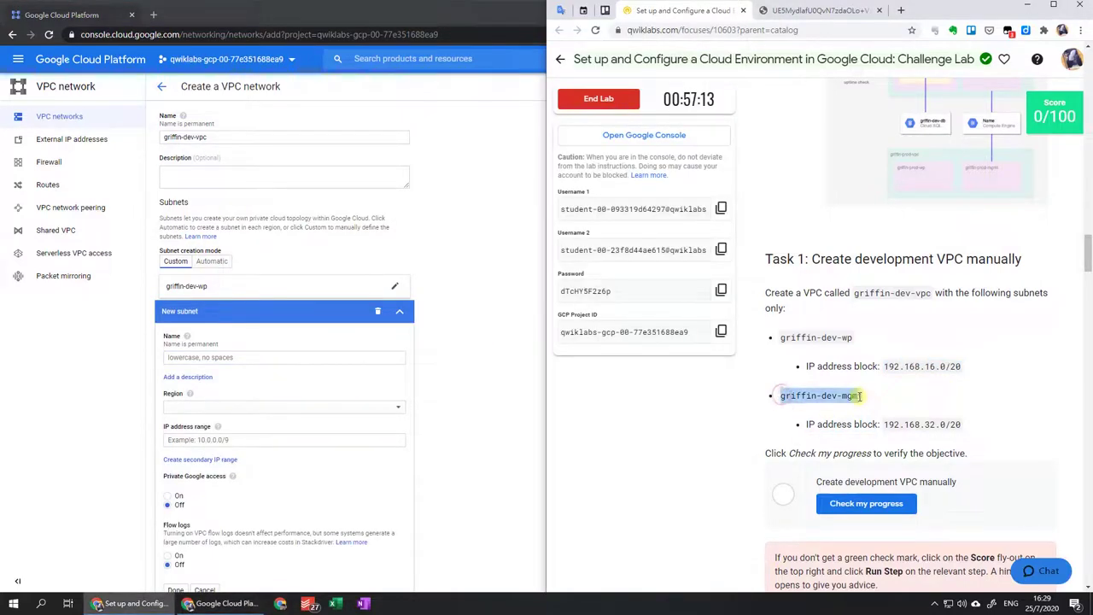
key("ctrl+c")
left_click(172, 357)
key("ctrl+v")
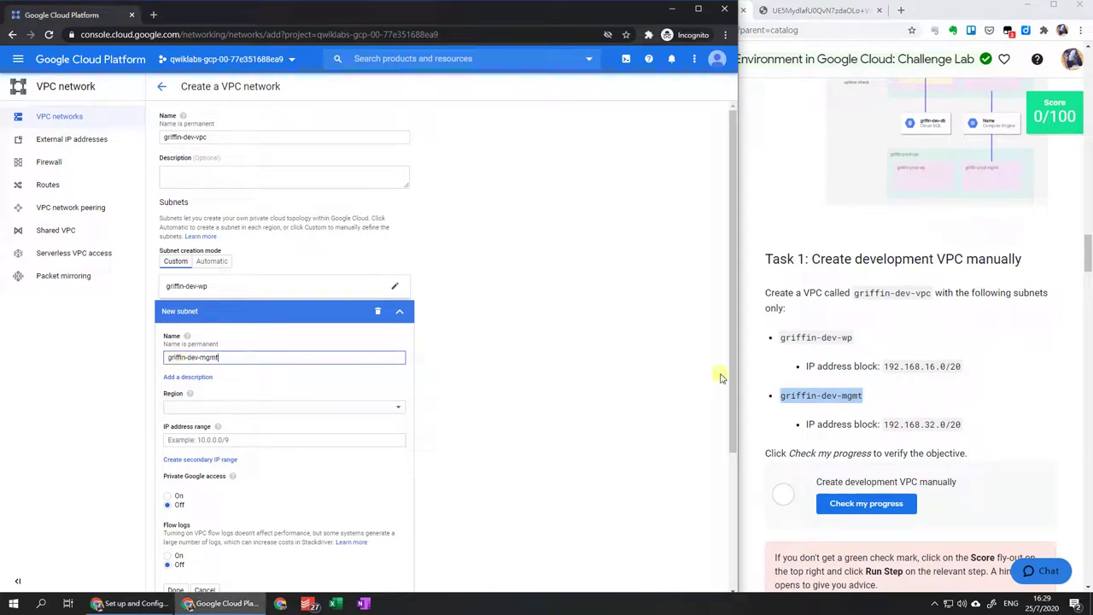
left_click(889, 424)
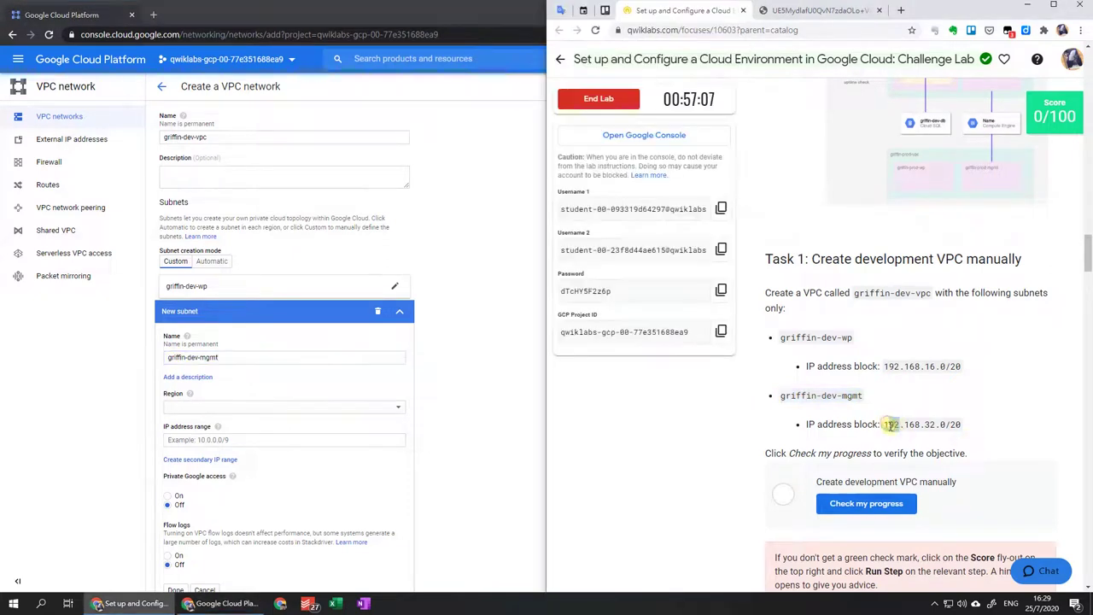
left_click_drag(885, 424, 962, 425)
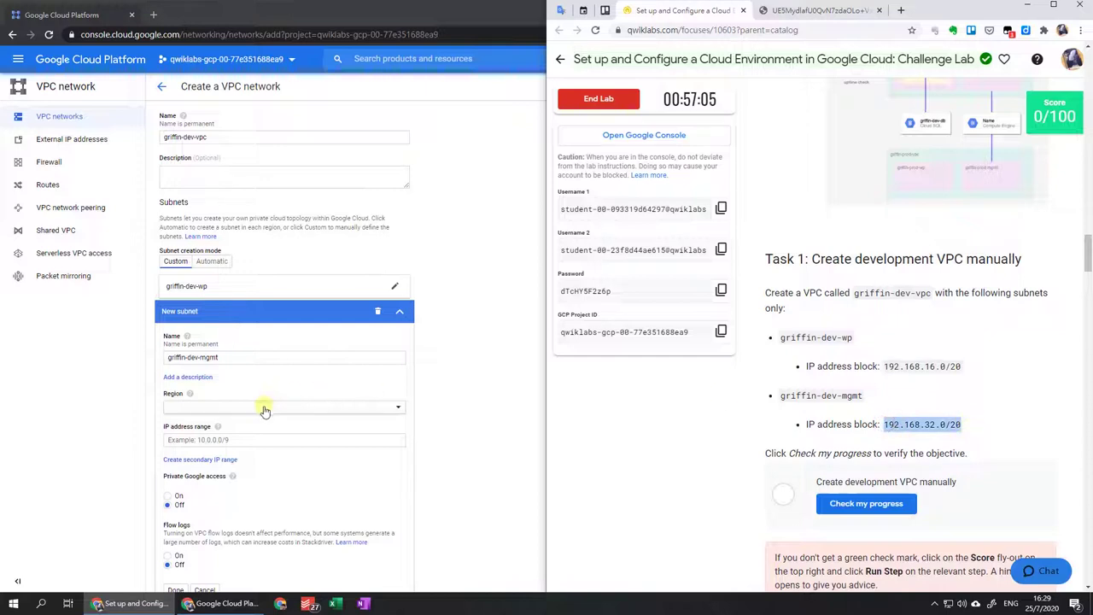
Give griffin-dev-mgmt region us-east1 and range 192.168.32.0/20, then create griffin-dev-vpc.
left_click(265, 408)
scroll(273, 462, "down", 3)
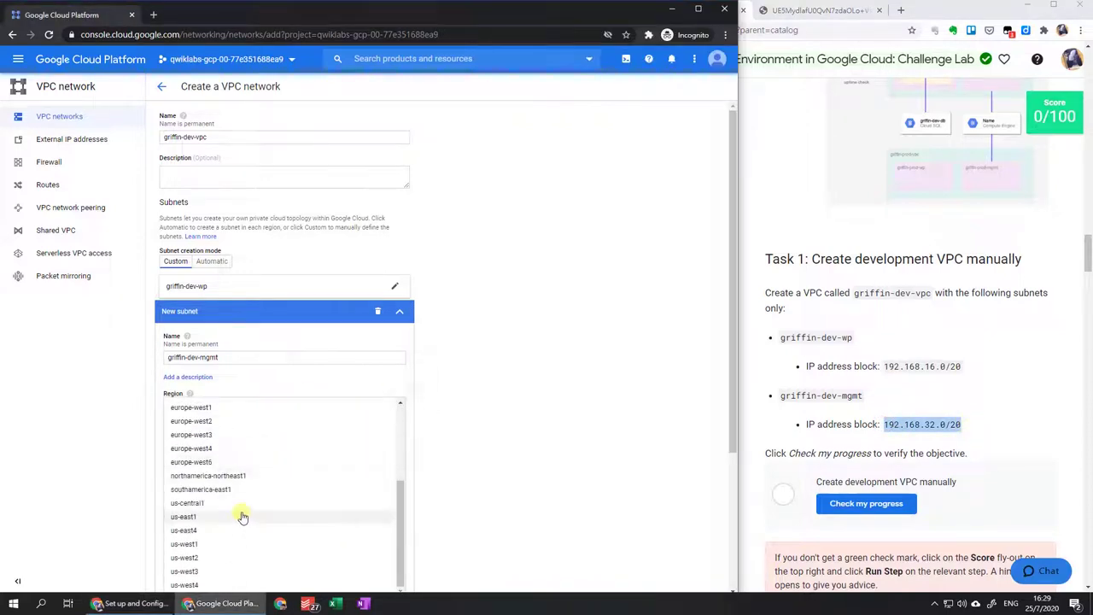
left_click(241, 521)
left_click(264, 440)
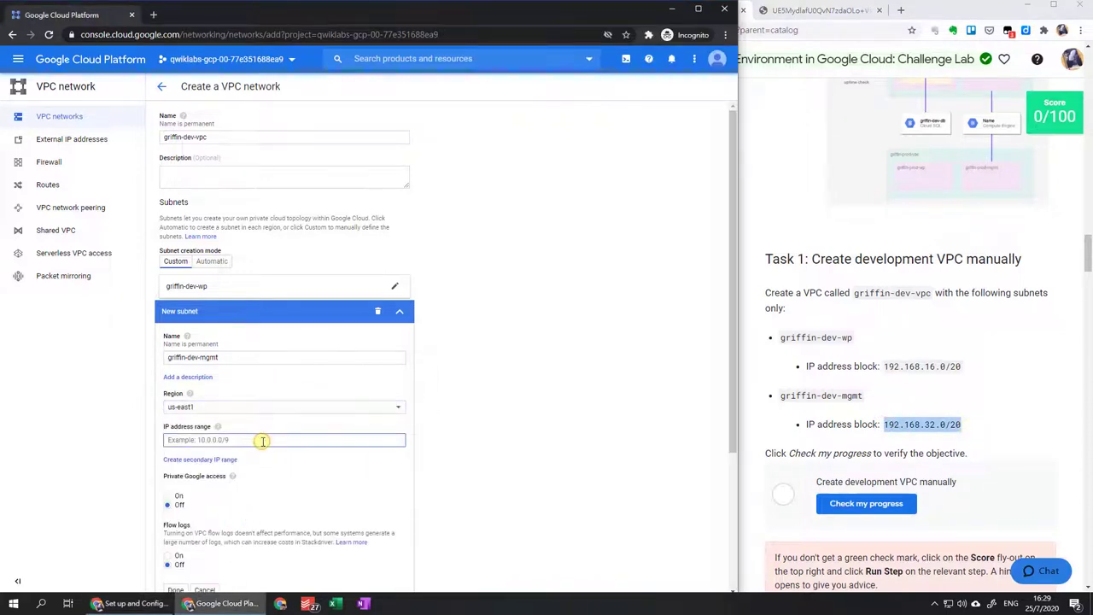
key("ctrl+v")
scroll(469, 430, "down", 2)
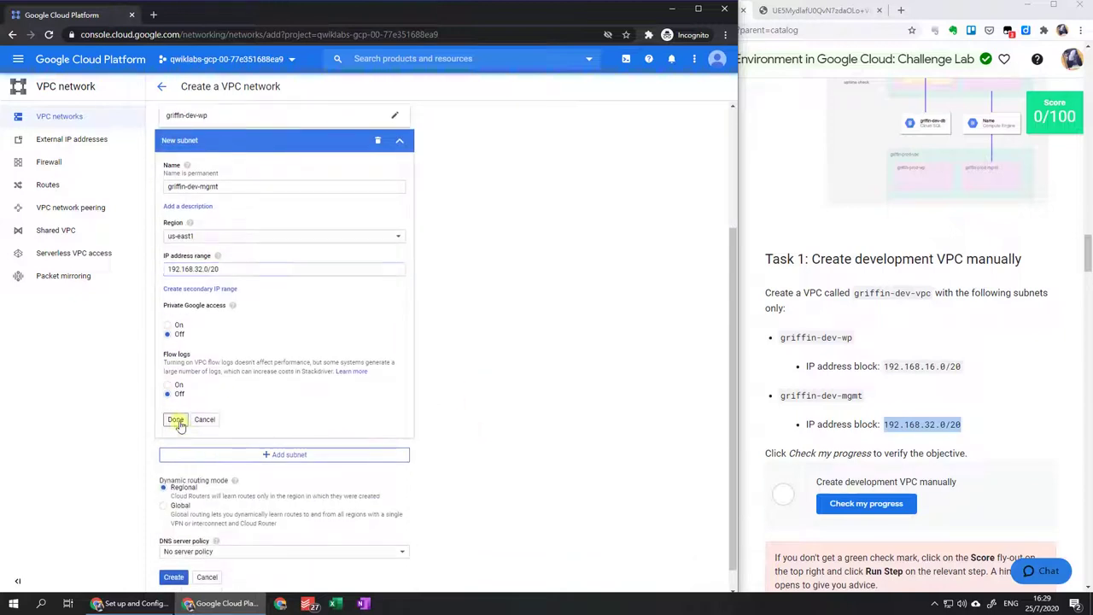
left_click(177, 422)
left_click(173, 460)
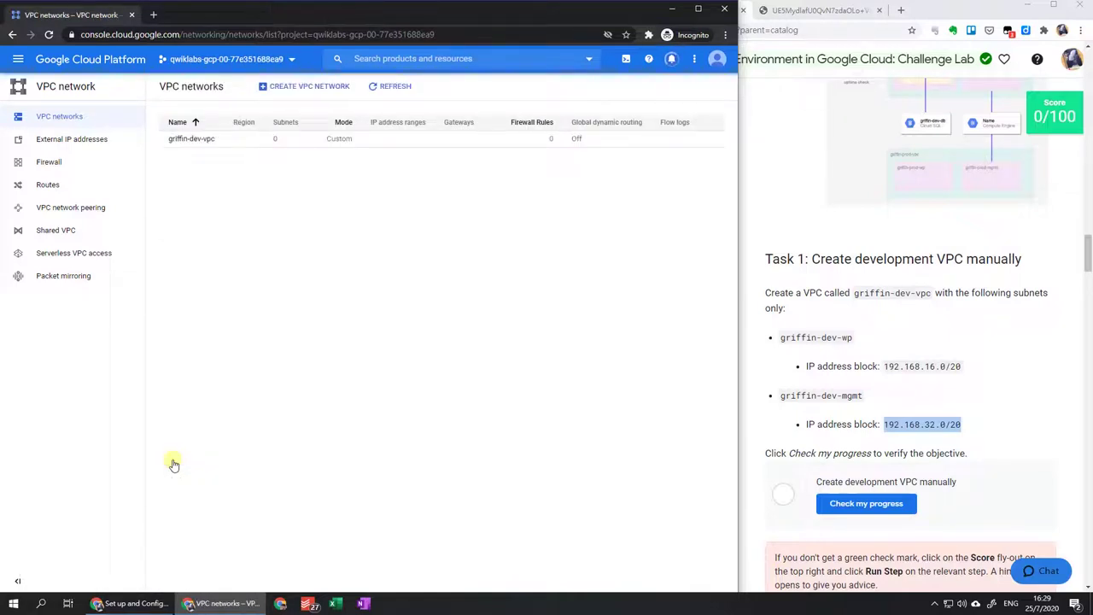
Review griffin-dev-vpc's two subnets, then have the lab verify Task 1 for 10/100.
left_click(196, 139)
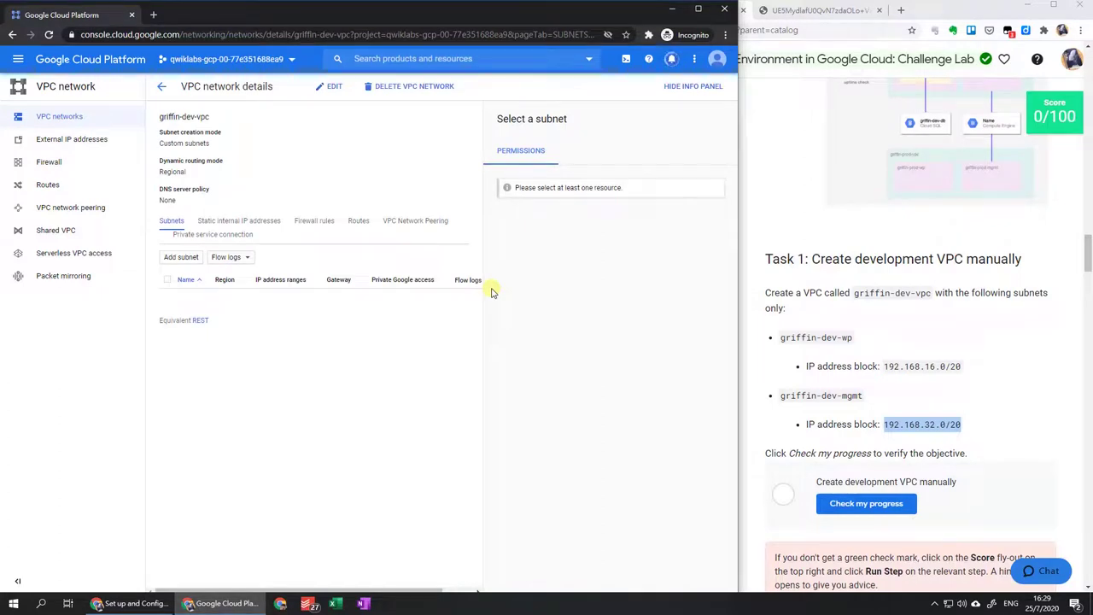
left_click(168, 224)
key("F5")
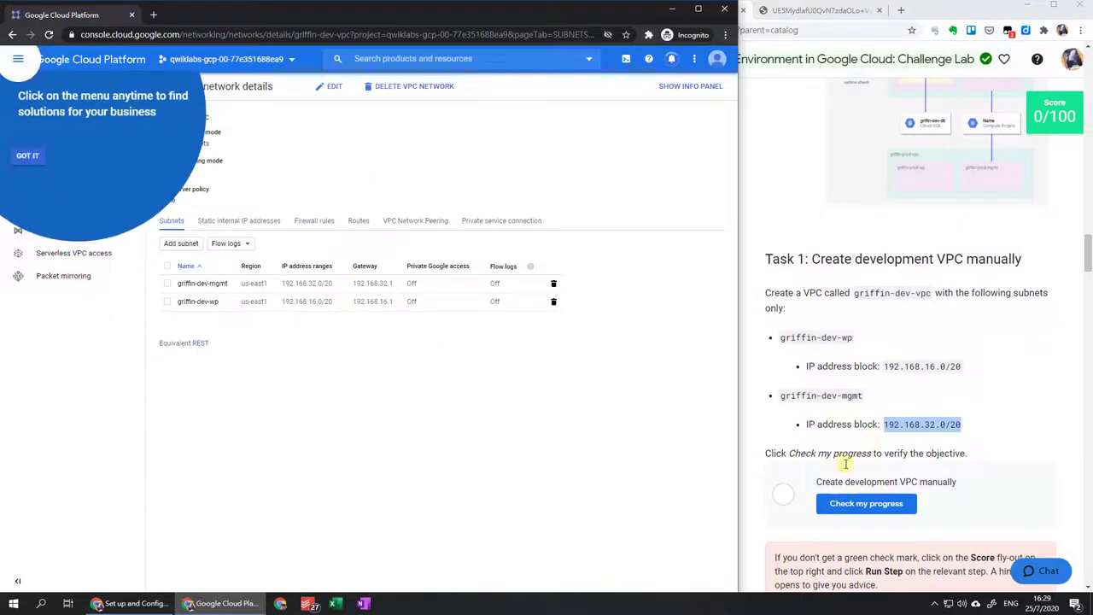
left_click(28, 155)
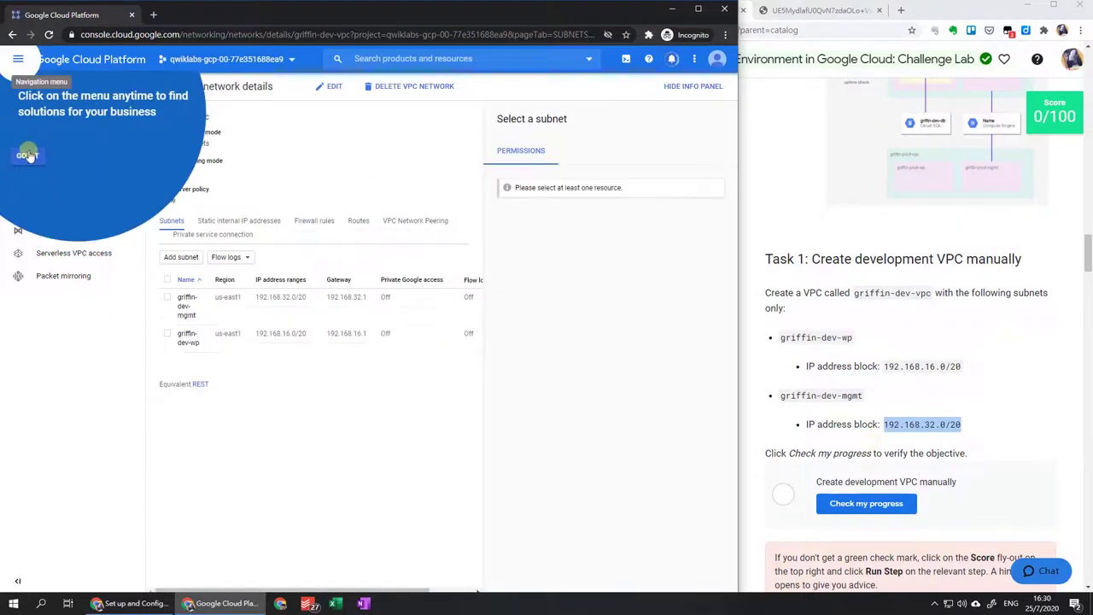
left_click(696, 87)
left_click(878, 504)
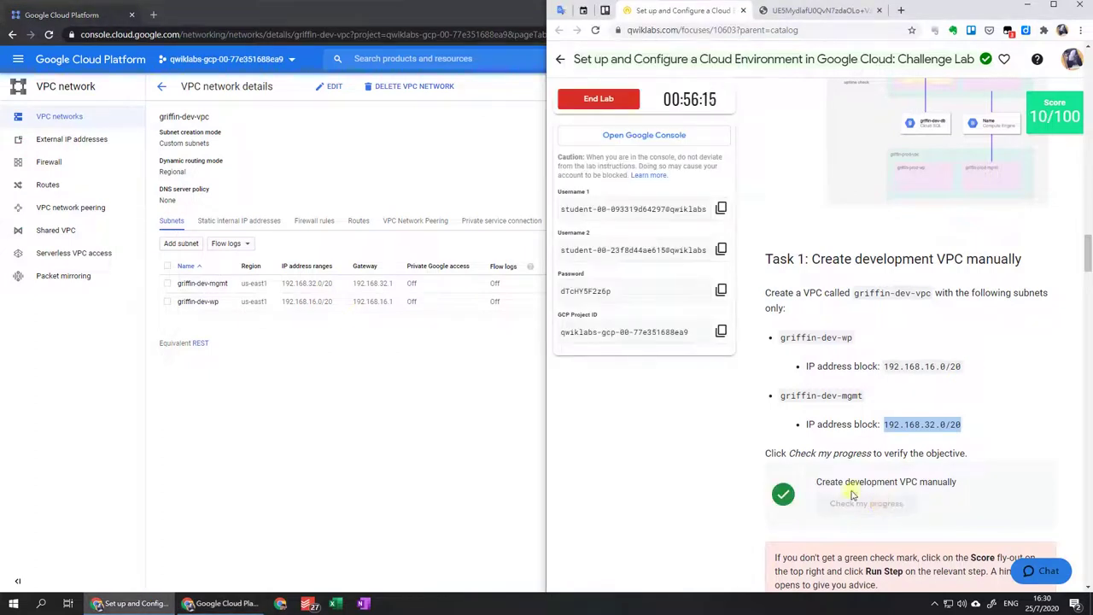
left_click(646, 451)
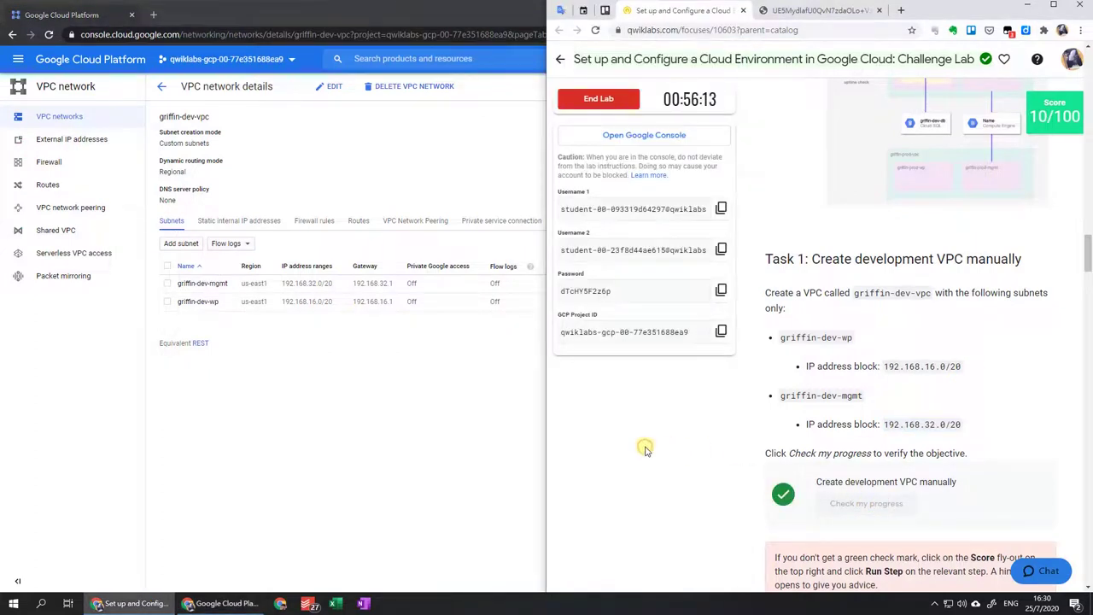
Launch a Cloud Shell session and accept its introduction.
scroll(693, 436, "down", 5)
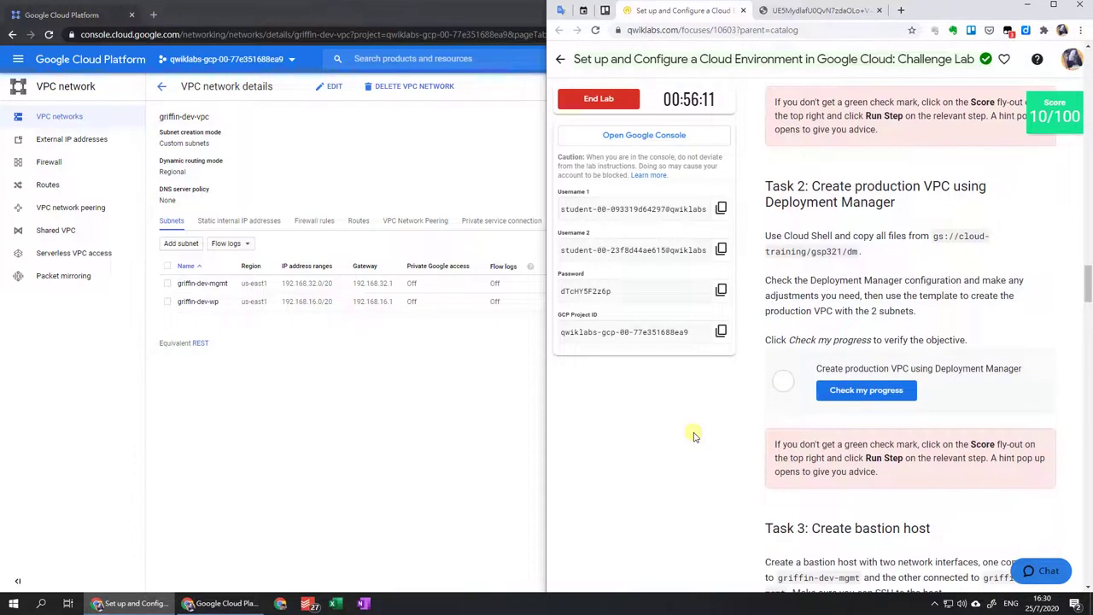
scroll(694, 436, "down", 1)
left_click(421, 417)
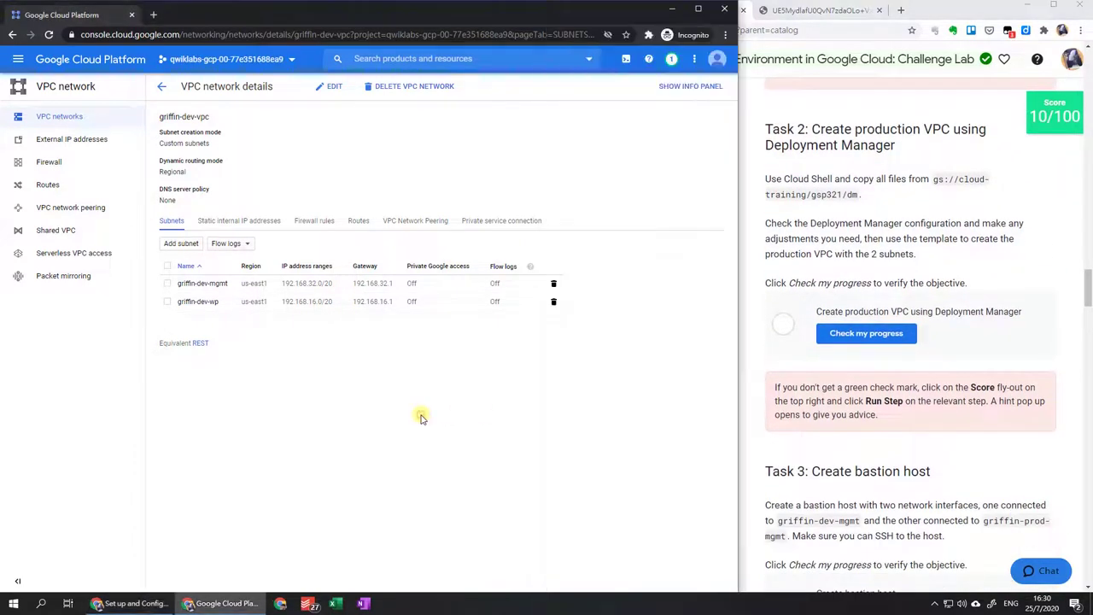
left_click(625, 61)
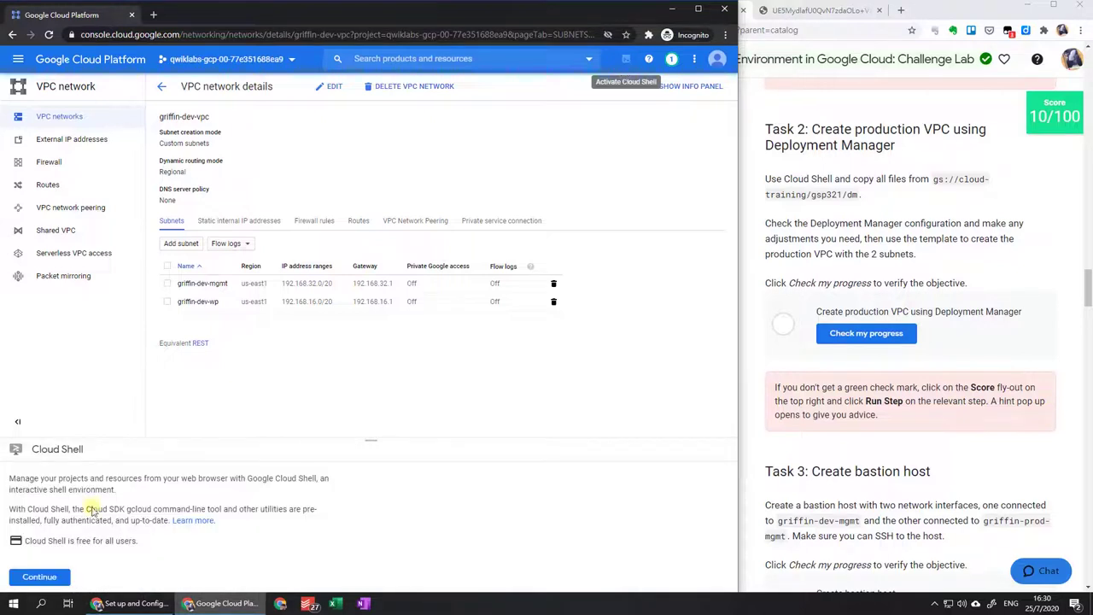
left_click(37, 577)
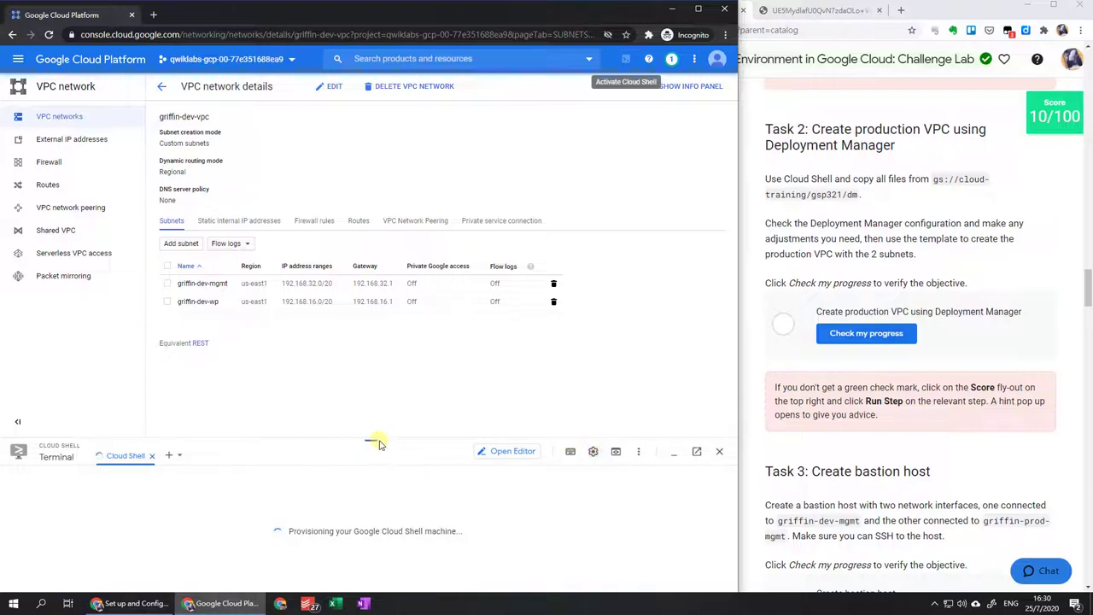
Make the Cloud Shell panel taller and set the terminal text size to Large.
left_click_drag(373, 441, 379, 363)
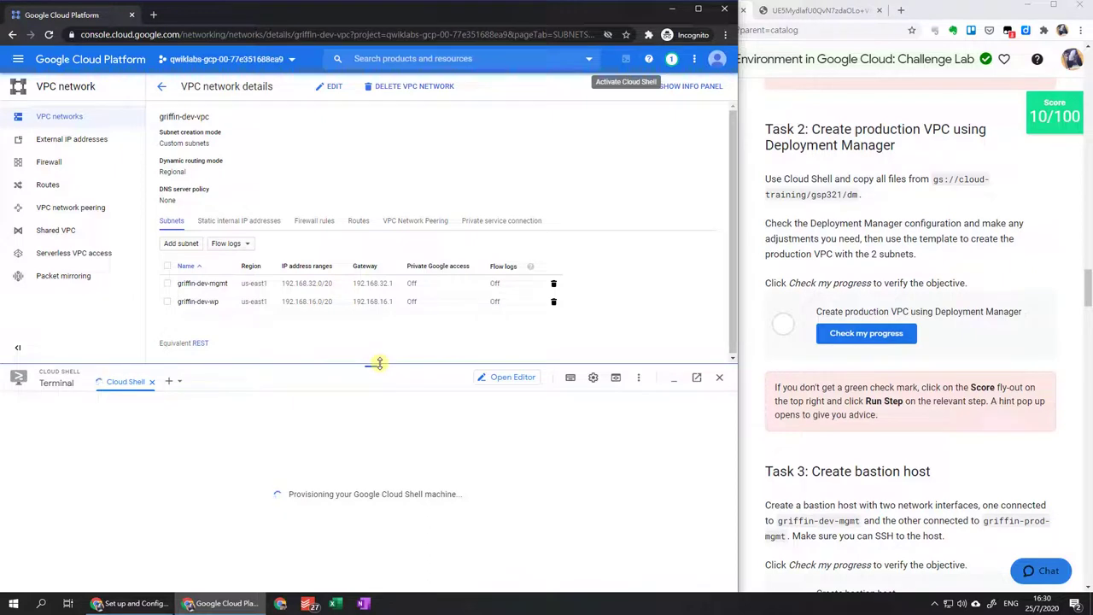
left_click_drag(379, 363, 395, 333)
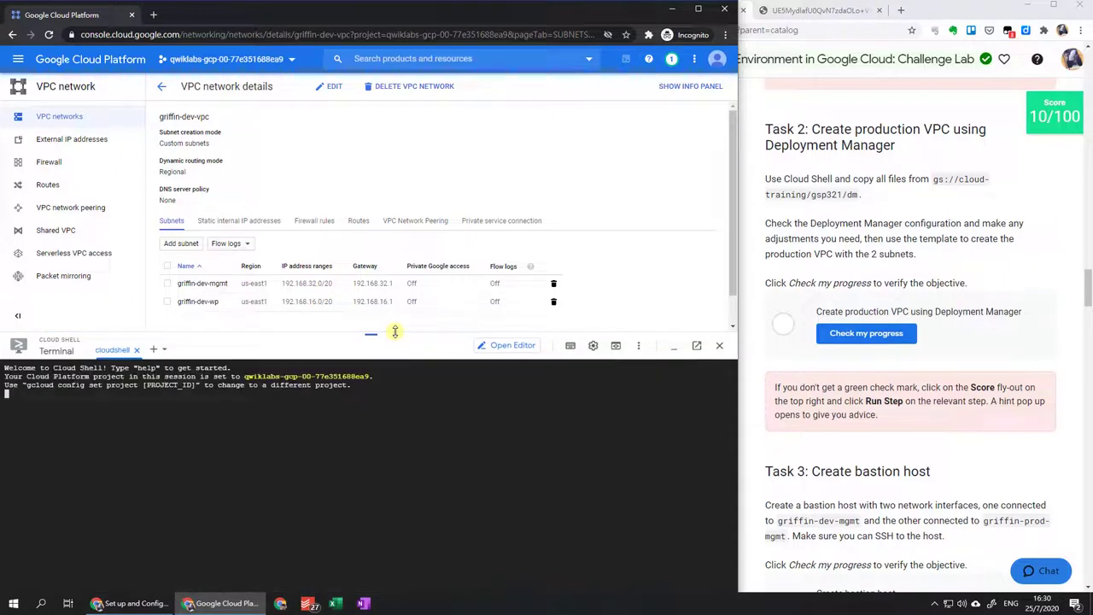
left_click(593, 346)
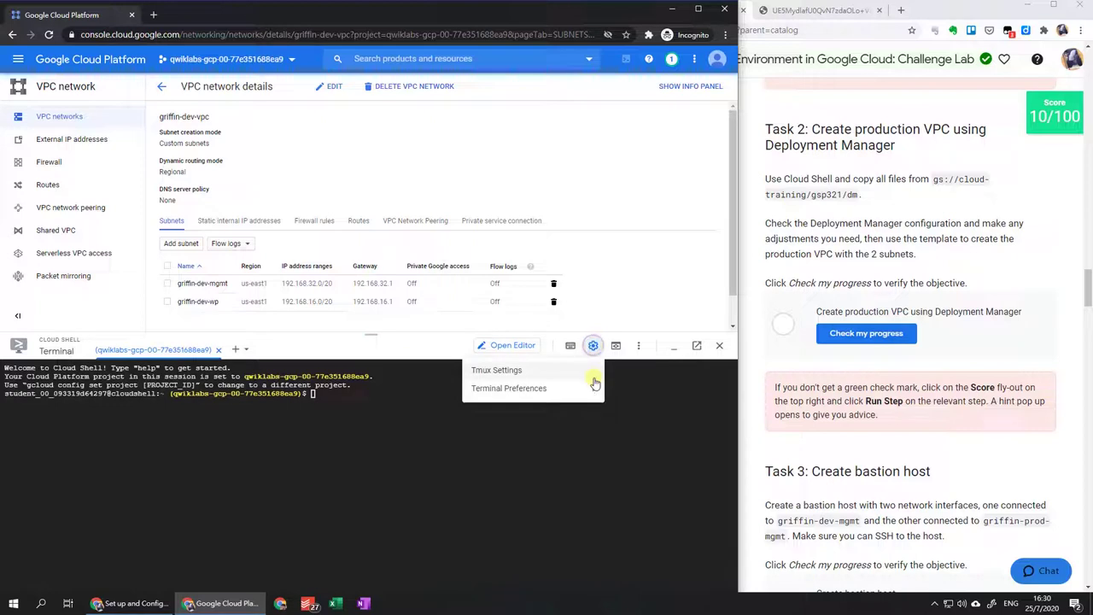
mouse_move(591, 390)
mouse_move(334, 409)
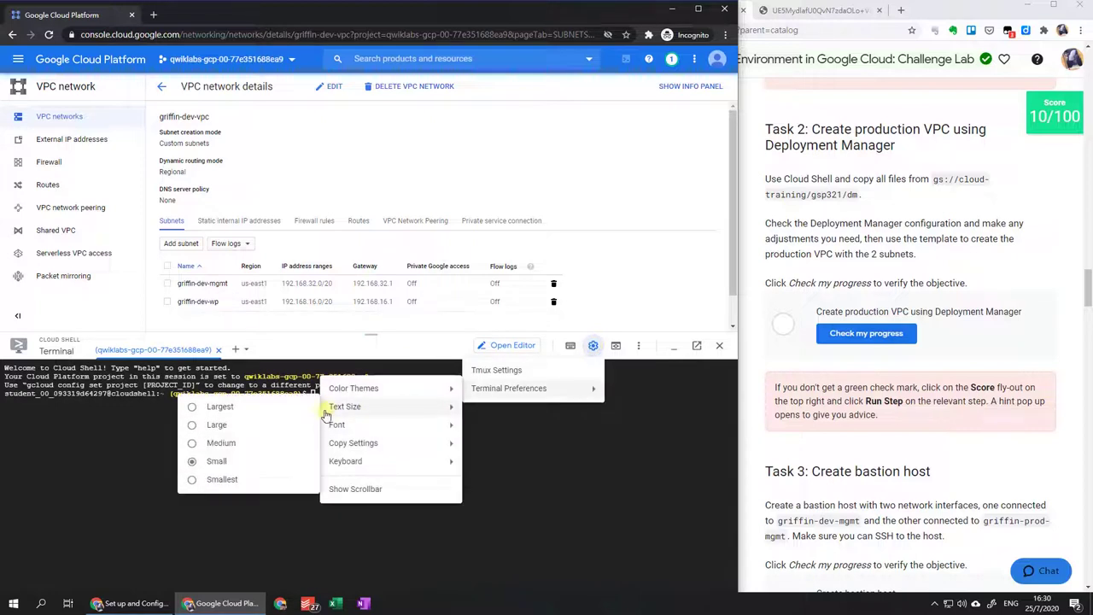
left_click(267, 430)
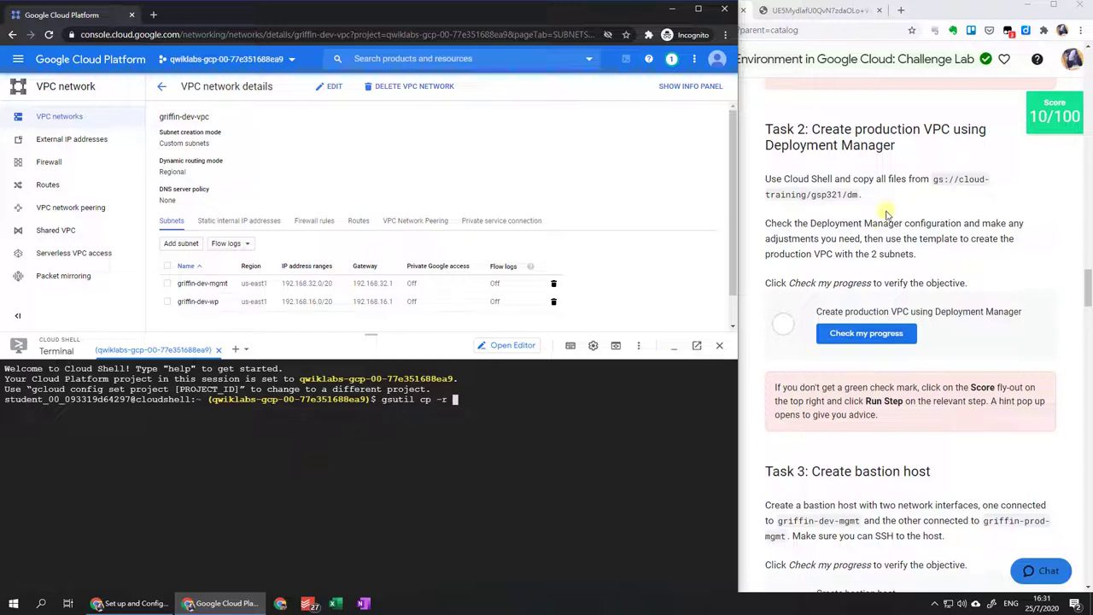
Copy gs://cloud-training/gsp321/dm into the home folder and change into dm.
left_click_drag(933, 179, 927, 205)
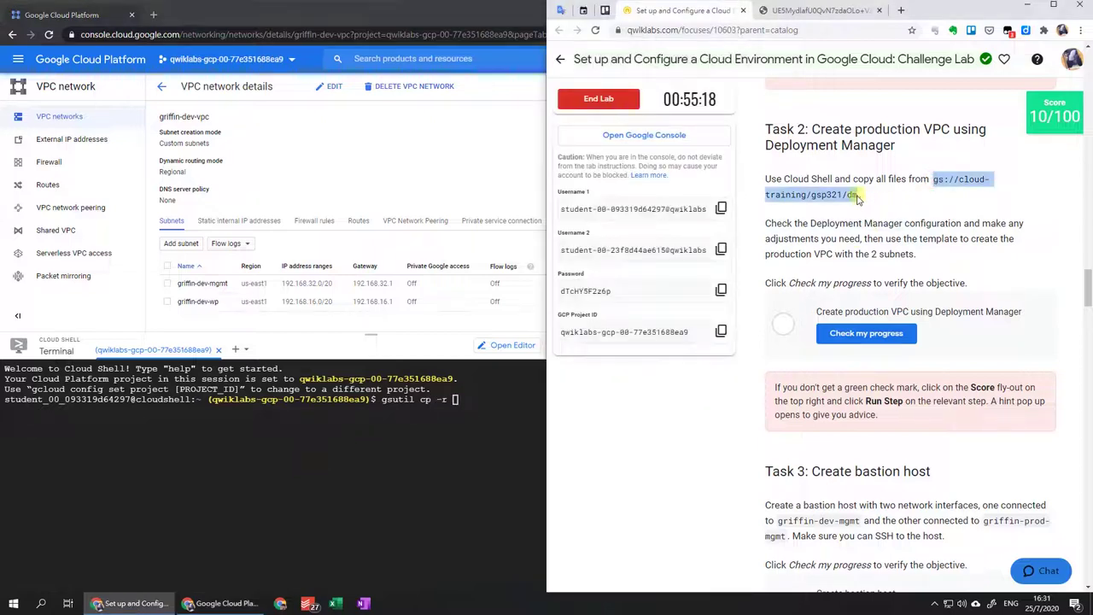
left_click(464, 399)
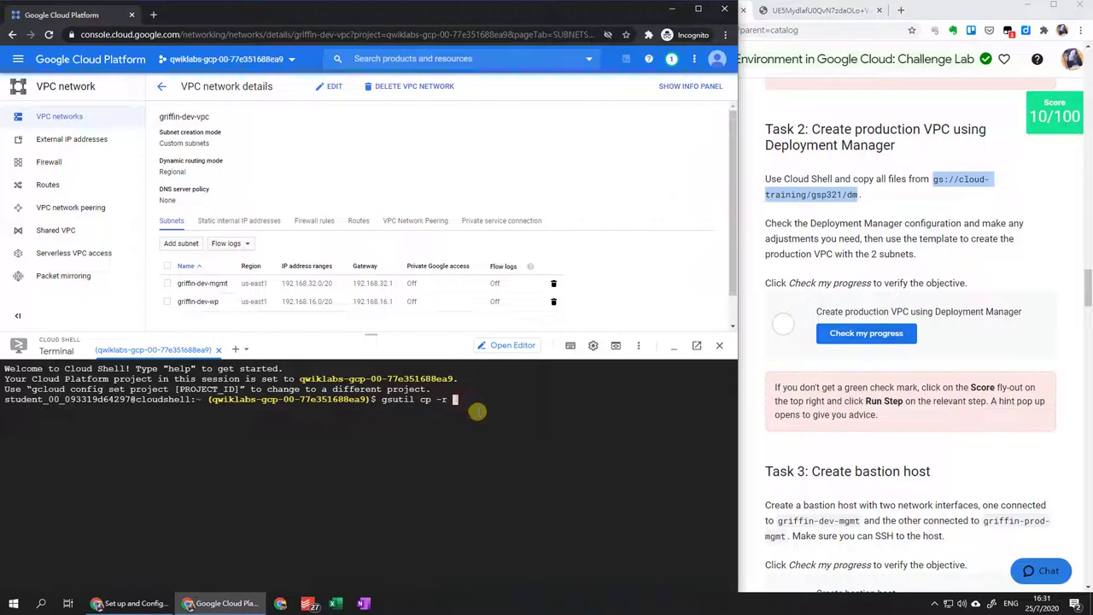
key("ctrl+v")
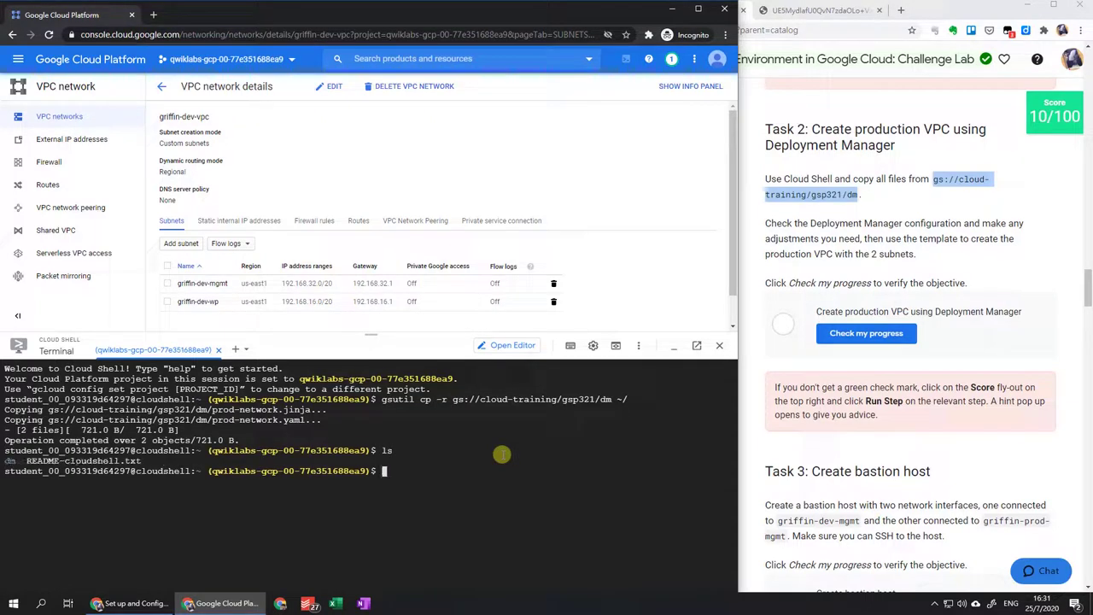
type("cd dm")
key("Return")
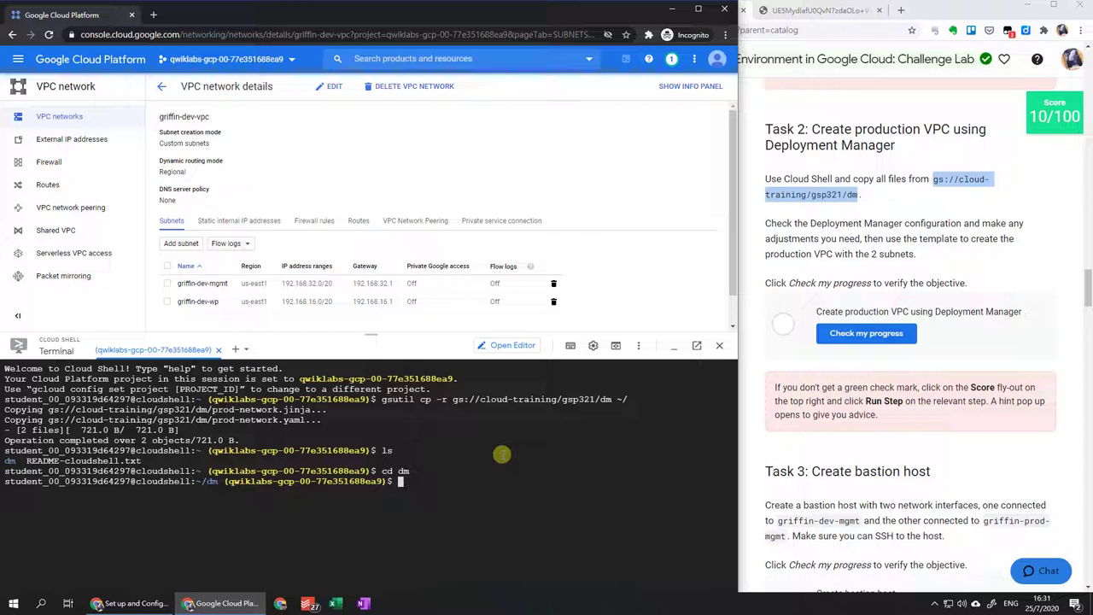
List the dm files and run edit prod-network.yaml.
type("ls")
key("Return")
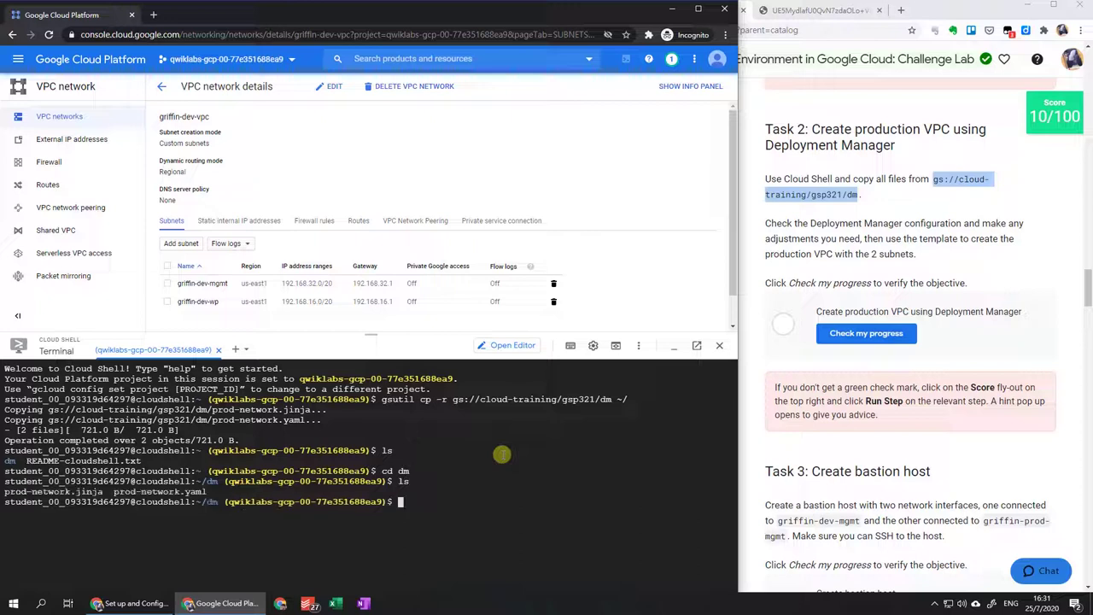
type("edit pr")
key("Tab")
type("y")
key("Tab")
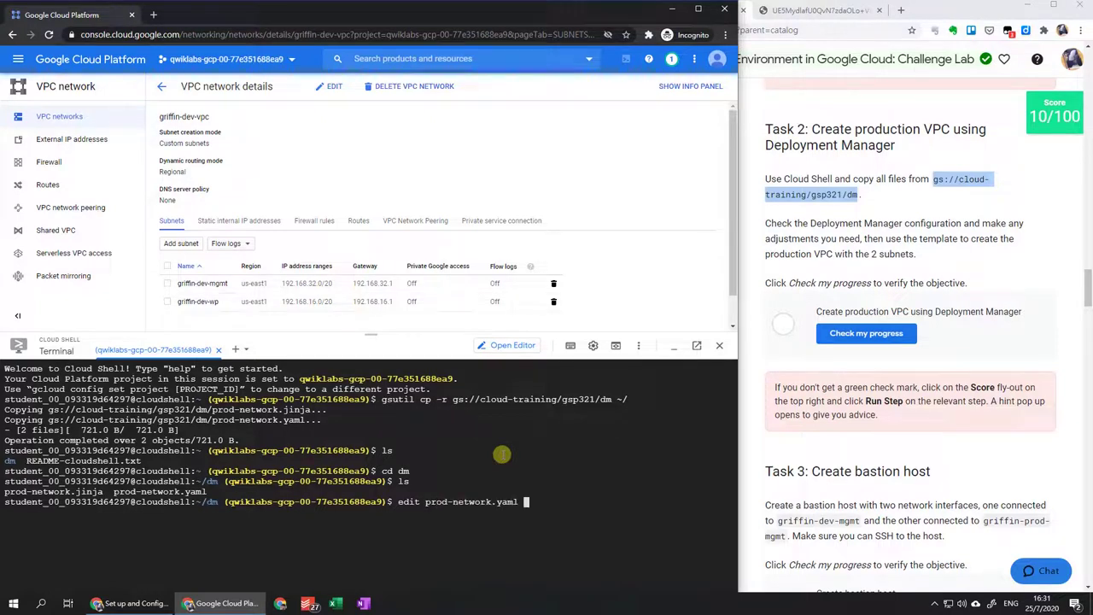
key("Return")
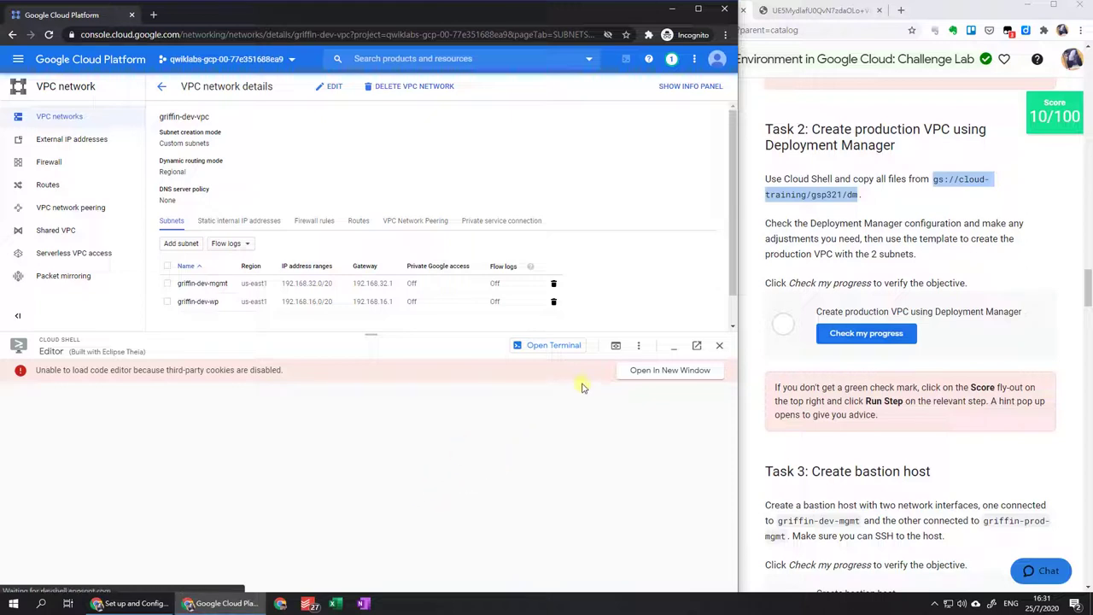
Open prod-network.yaml from the dm folder in a separate Cloud Shell Editor window.
left_click(643, 372)
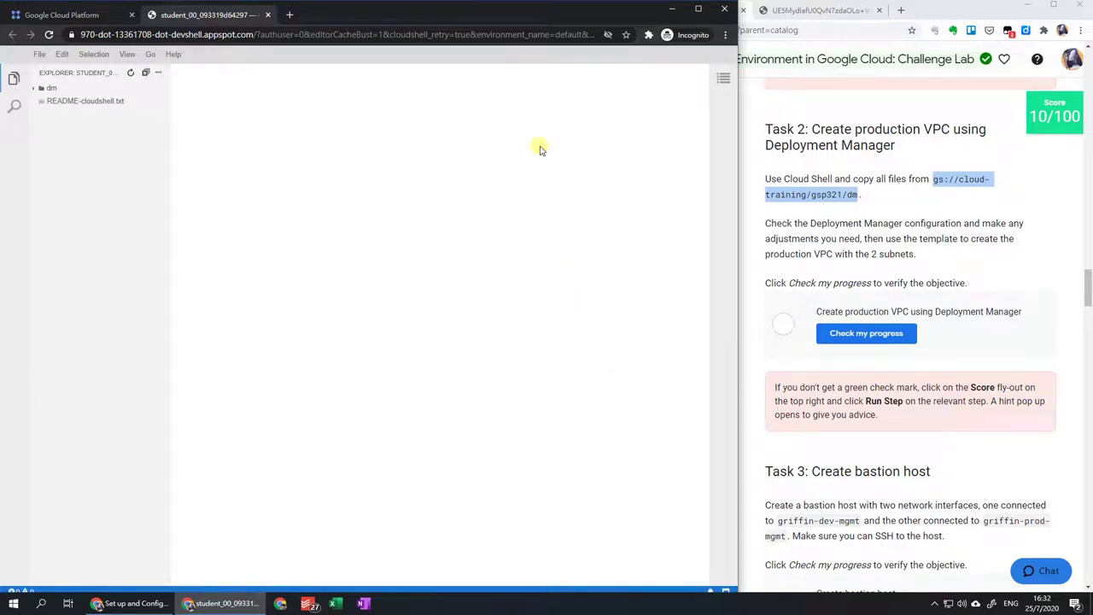
left_click(47, 88)
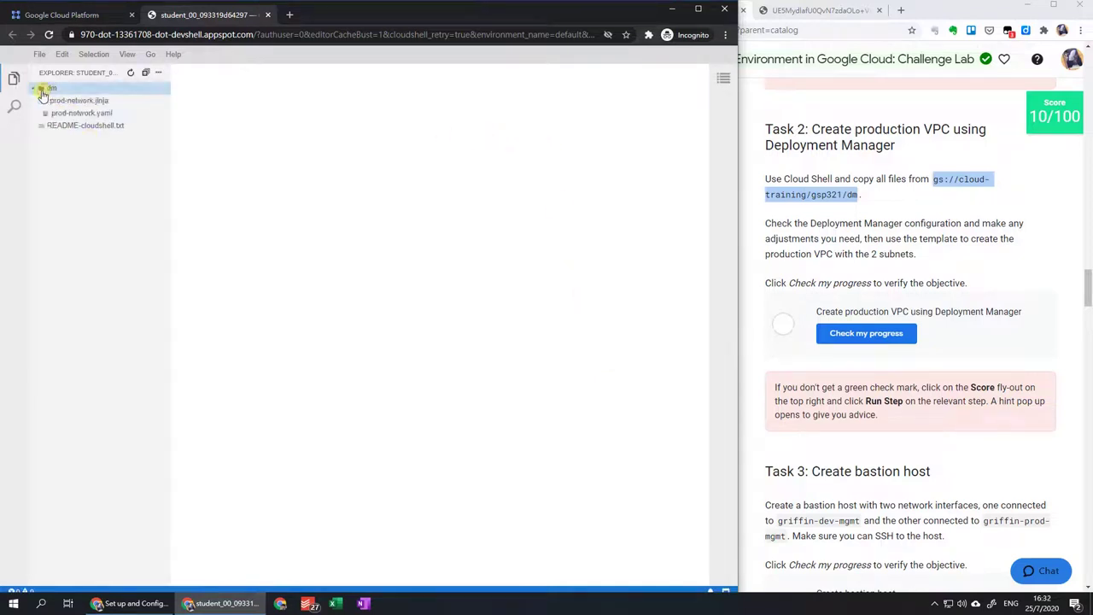
left_click(61, 116)
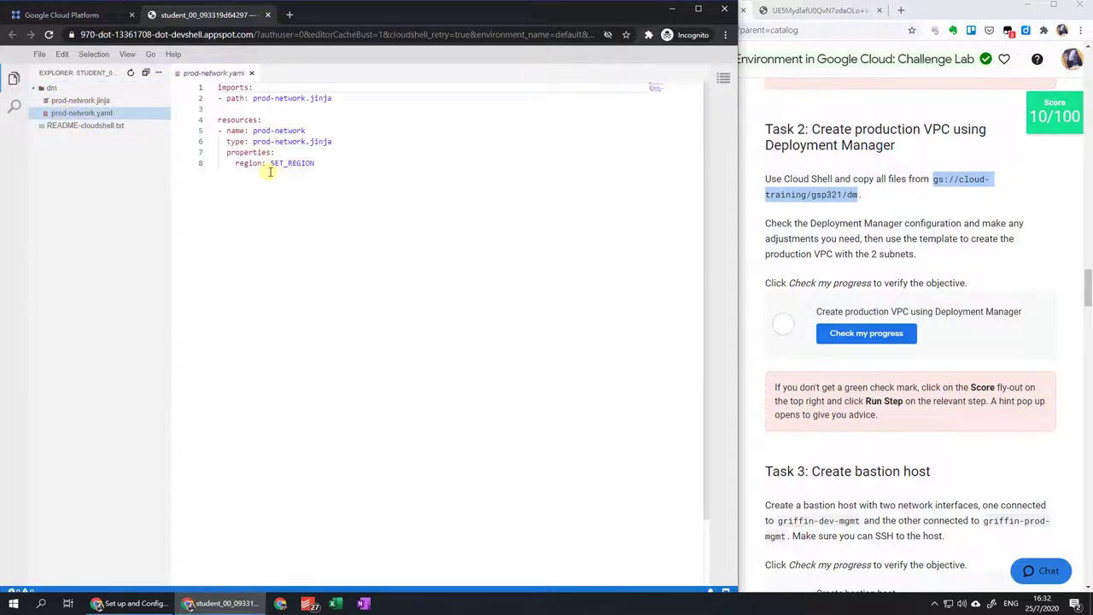
Replace SET_REGION with us-east1, save the file, and review prod-network.jinja.
left_click_drag(270, 163, 316, 164)
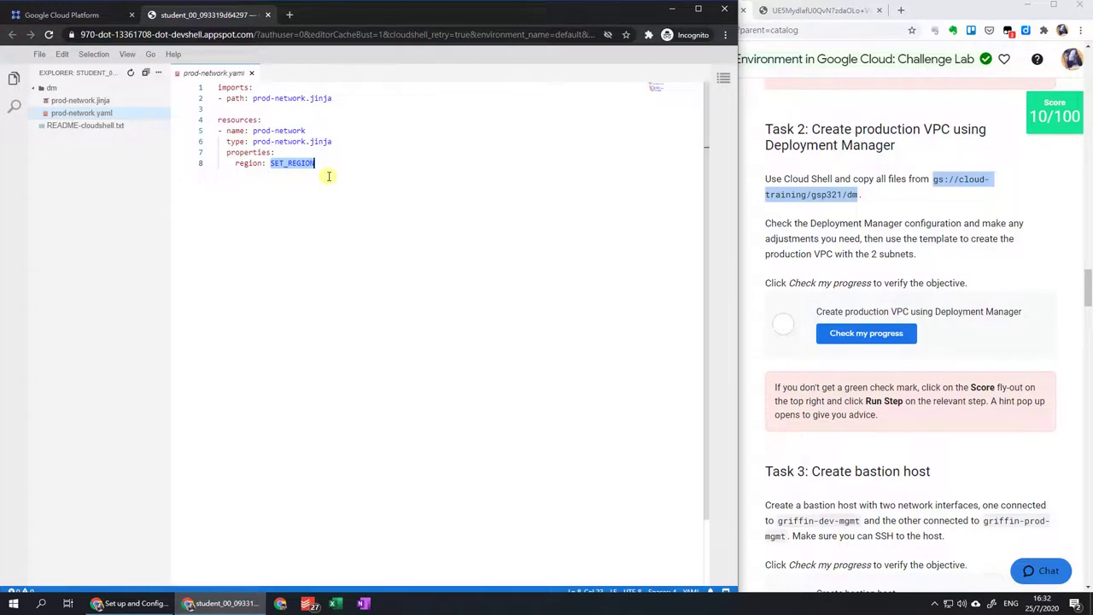
type("us-")
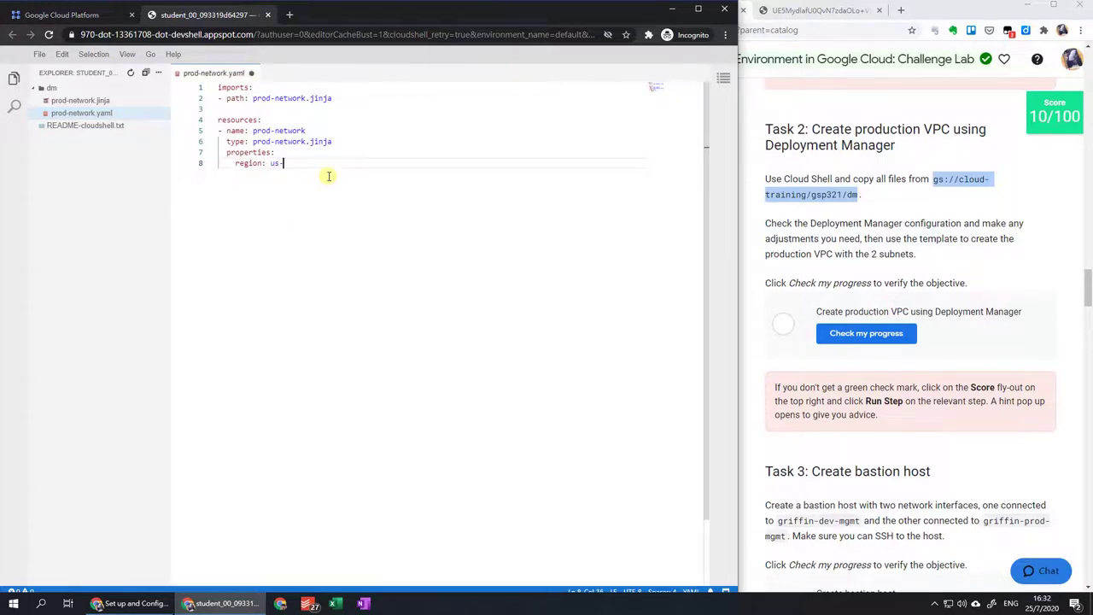
type("east1")
left_click(39, 54)
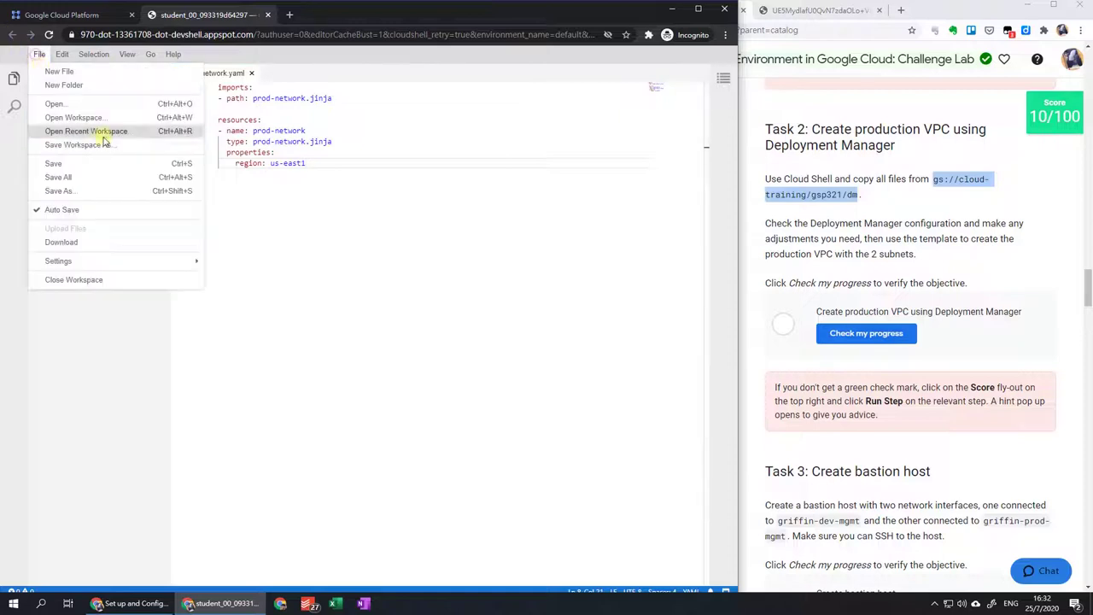
left_click(110, 163)
left_click(121, 103)
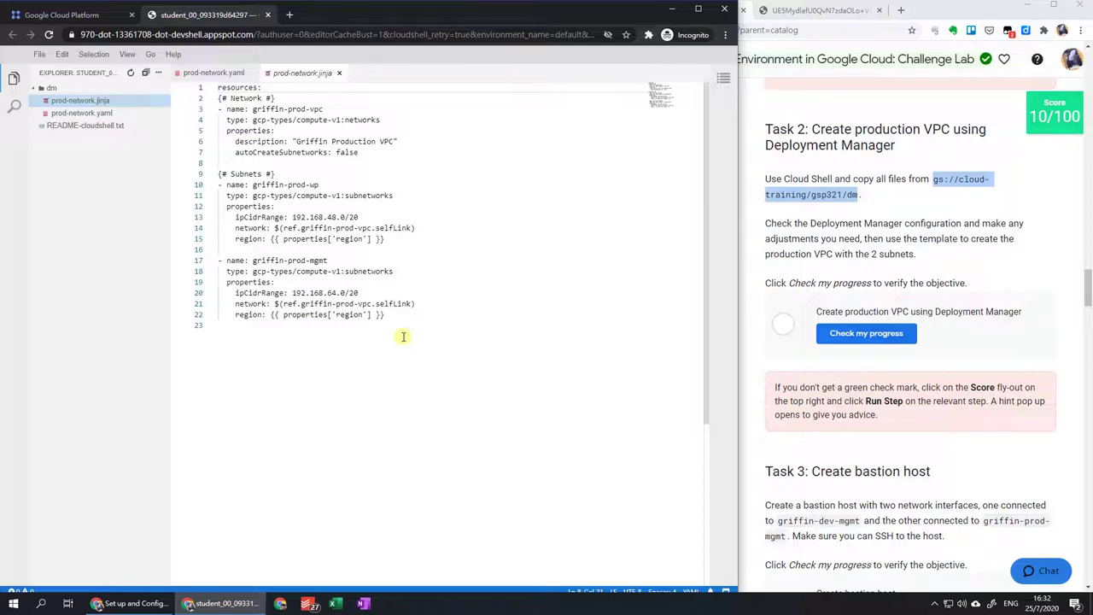
left_click(85, 15)
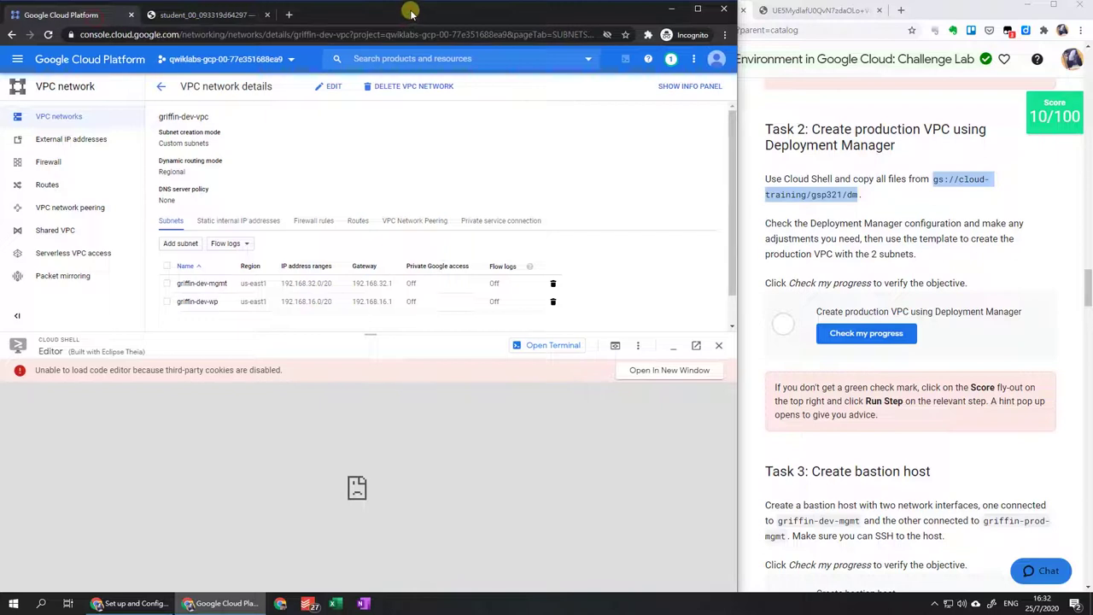
Switch Cloud Shell to the terminal and open the Deployment Manager - Full Production lab.
left_click(531, 345)
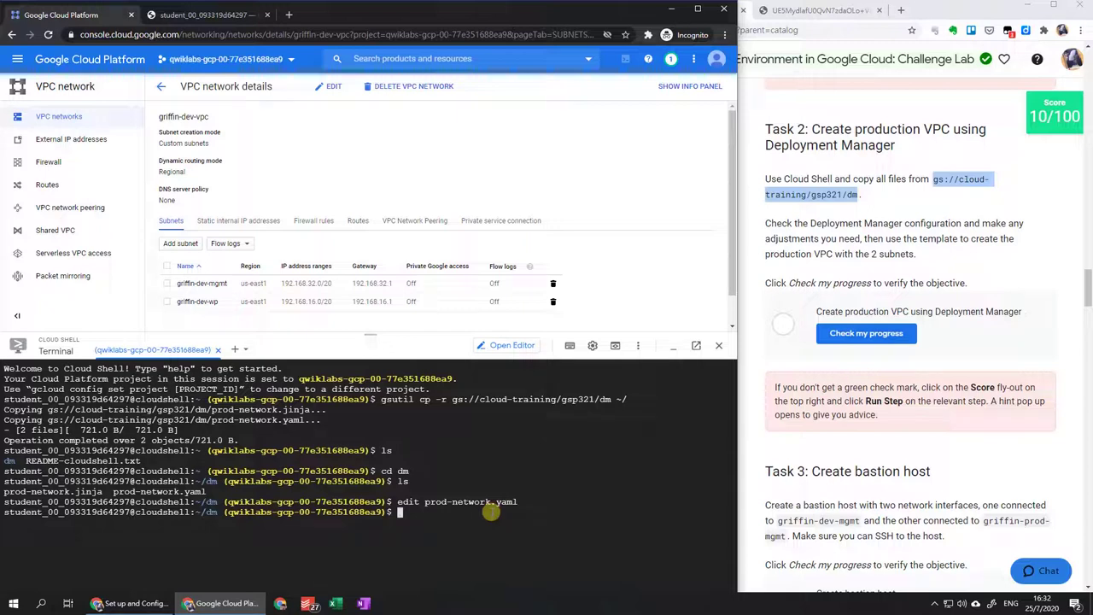
left_click(911, 109)
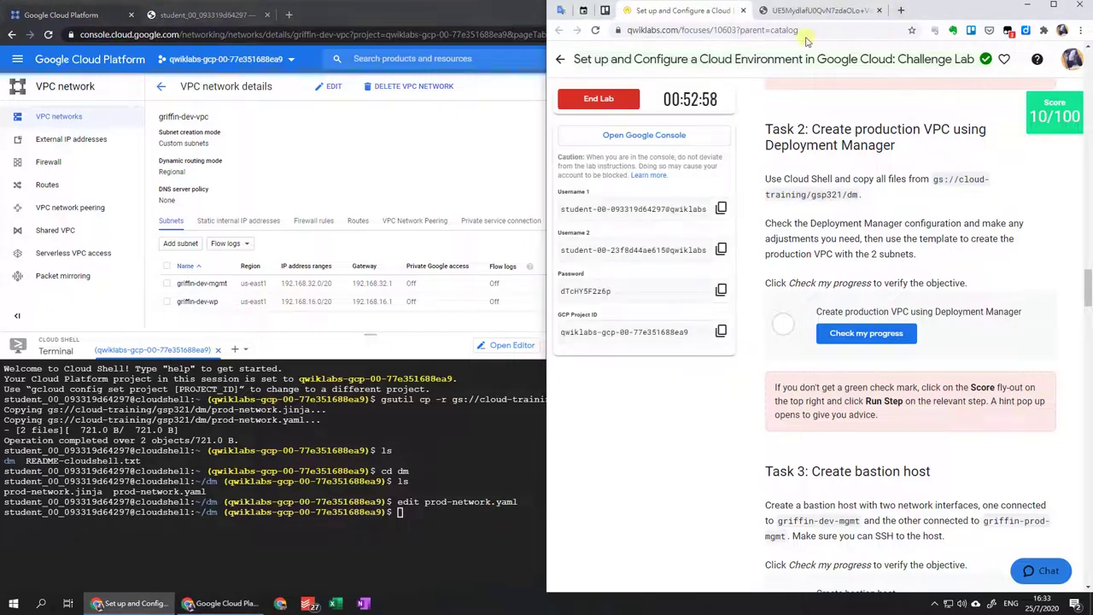
key("alt+Tab")
left_click(782, 19)
left_click(671, 12)
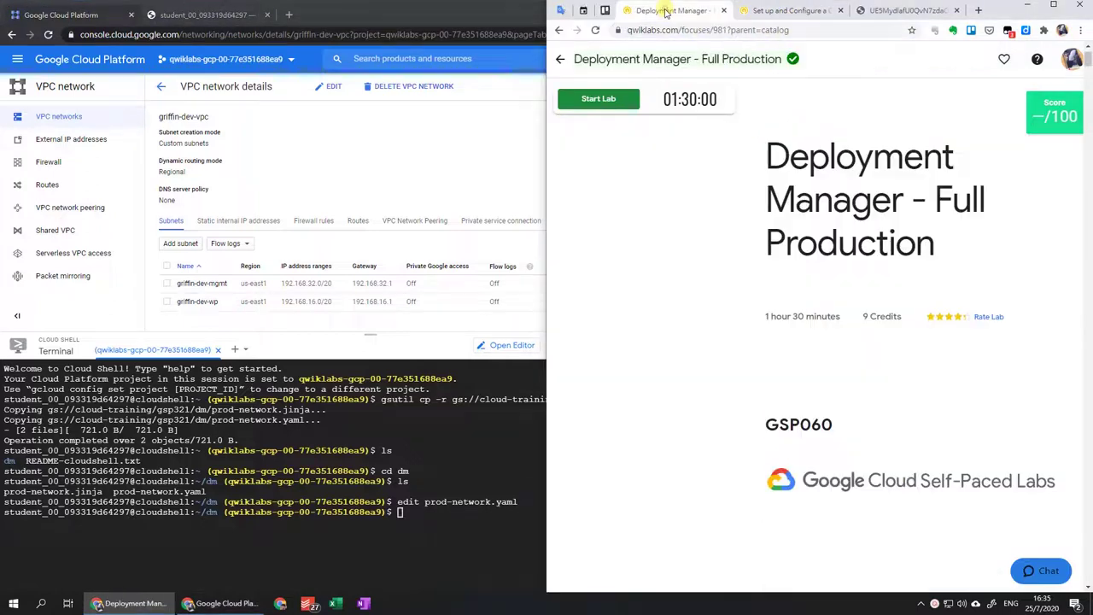
Find and select the gcloud deployment-manager deployments create command in that lab.
scroll(732, 313, "down", 10)
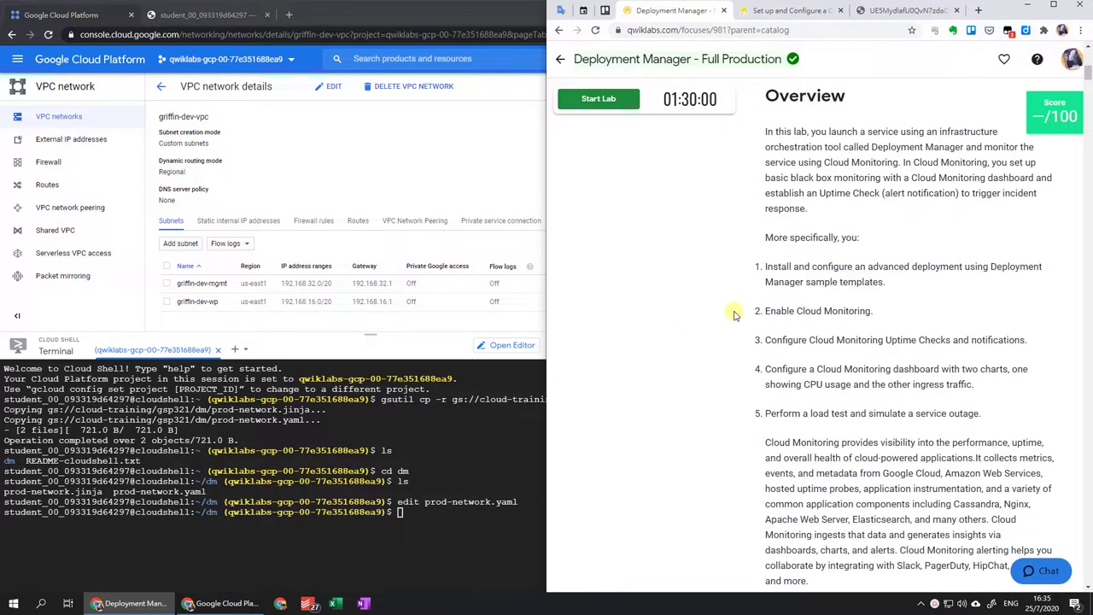
scroll(731, 303, "down", 20)
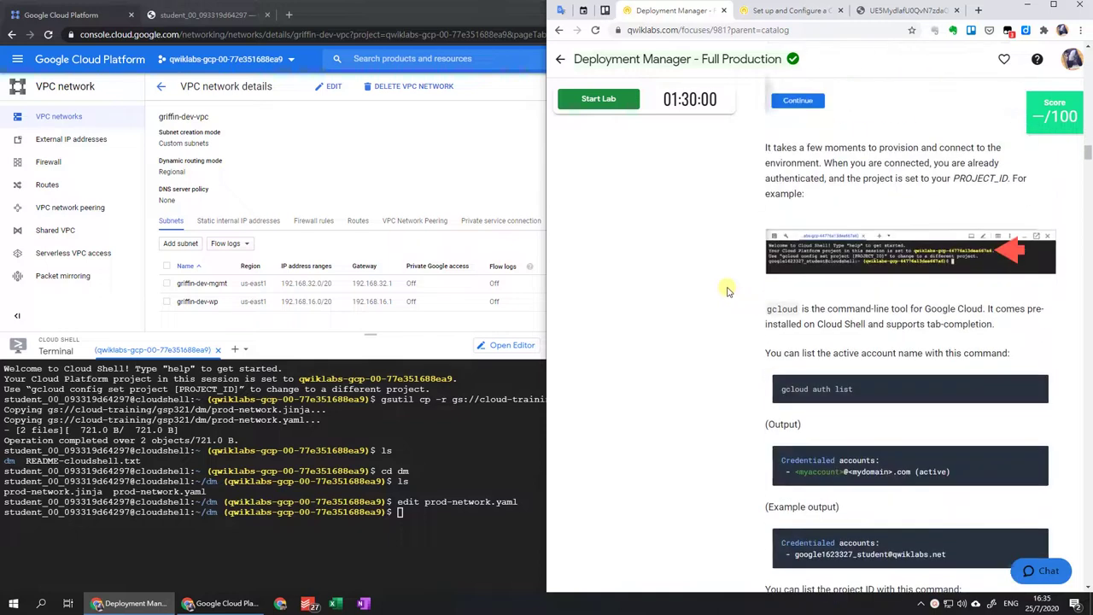
scroll(731, 291, "down", 10)
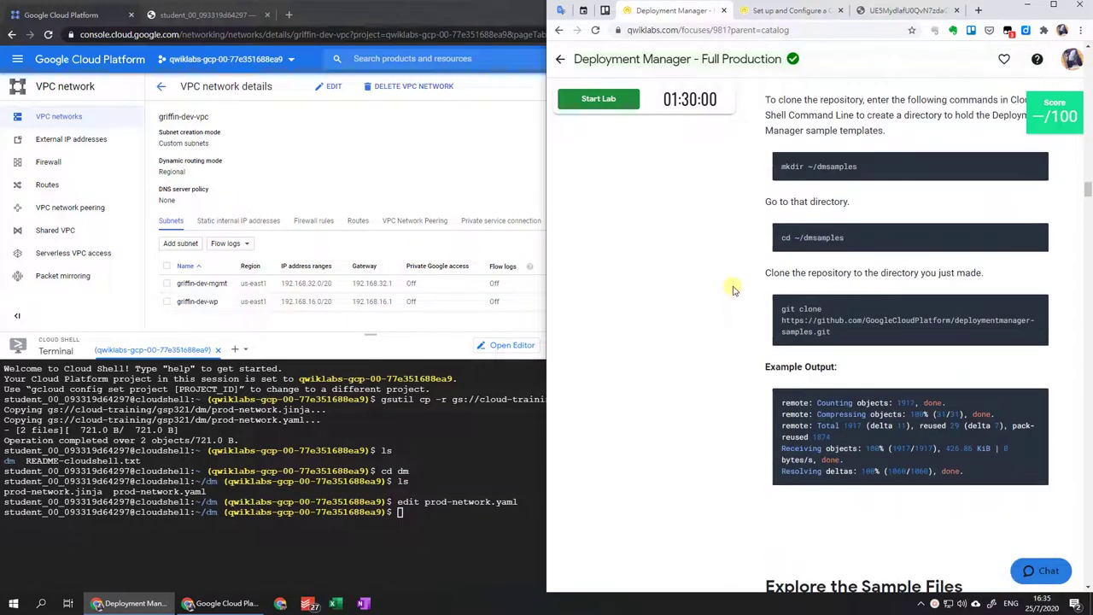
scroll(732, 290, "down", 8)
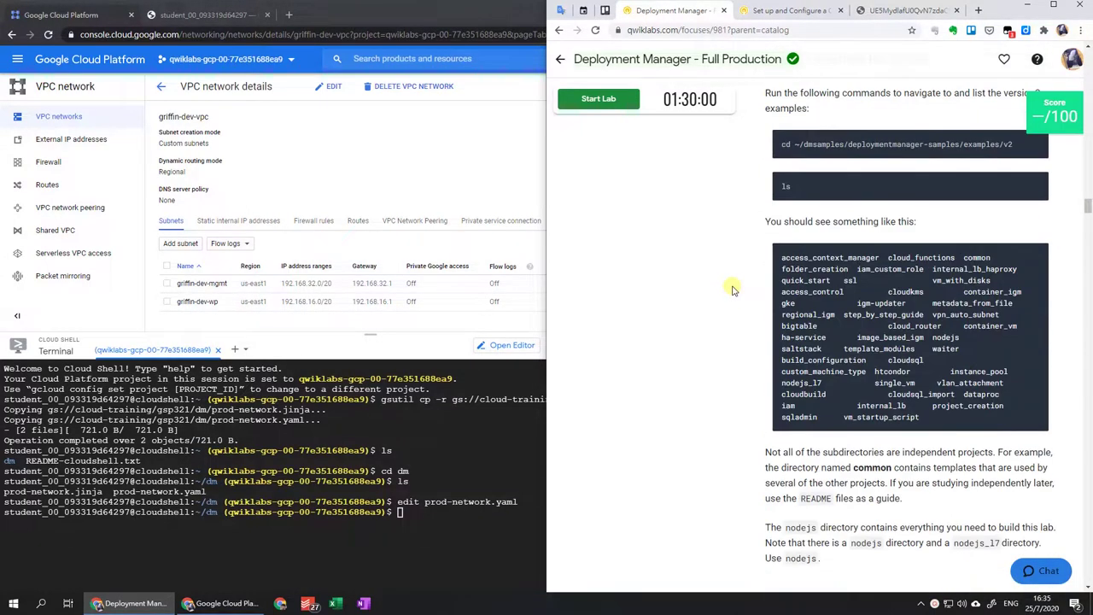
scroll(732, 290, "down", 5)
scroll(732, 290, "down", 15)
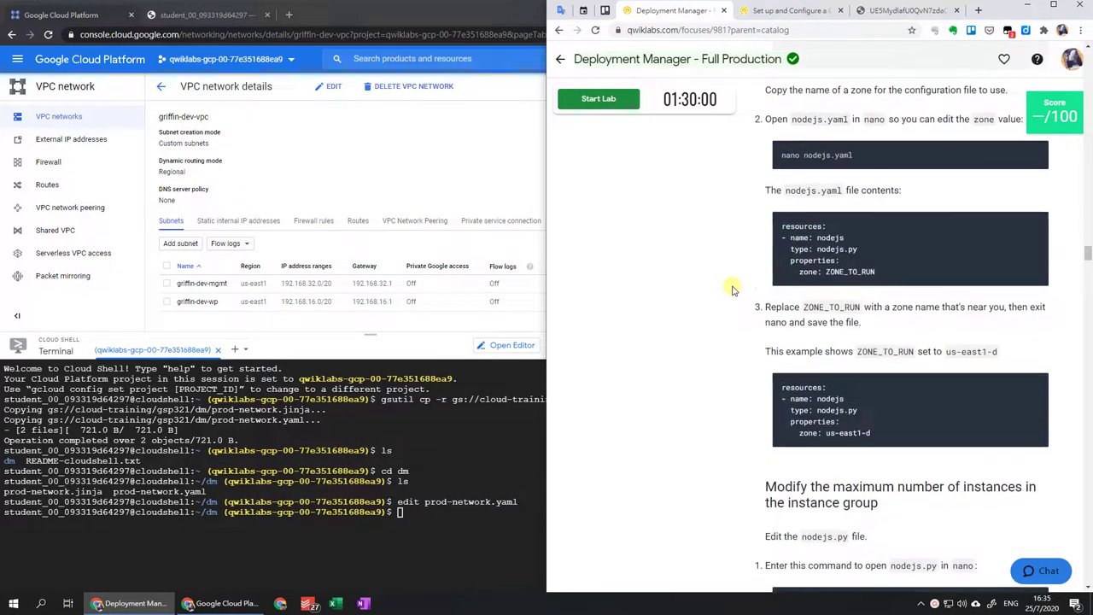
scroll(732, 291, "down", 12)
scroll(732, 291, "down", 4)
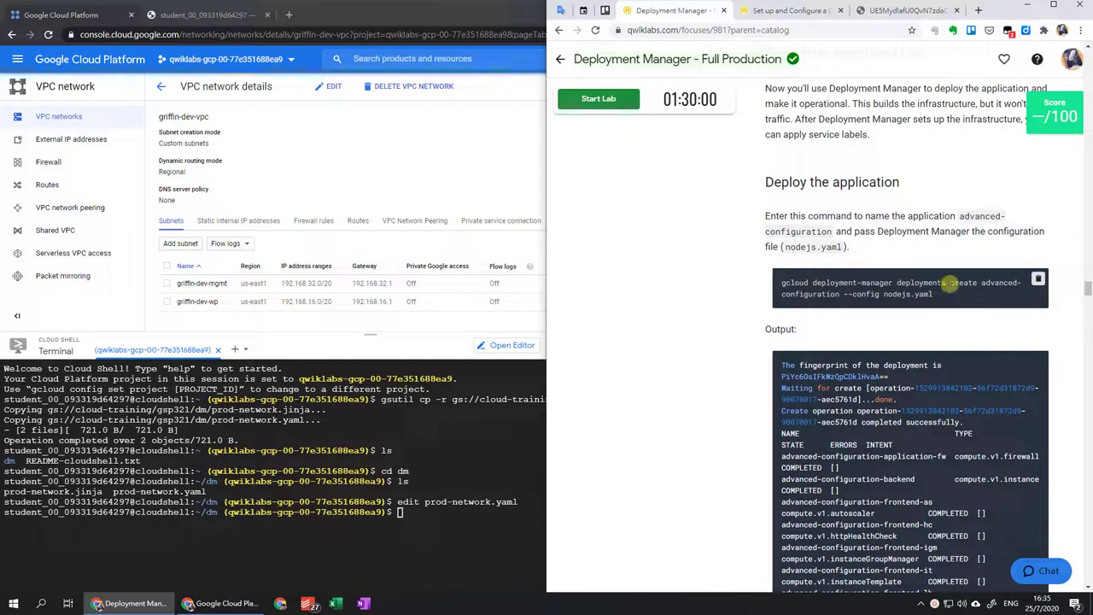
left_click_drag(981, 283, 779, 270)
key("ctrl+c")
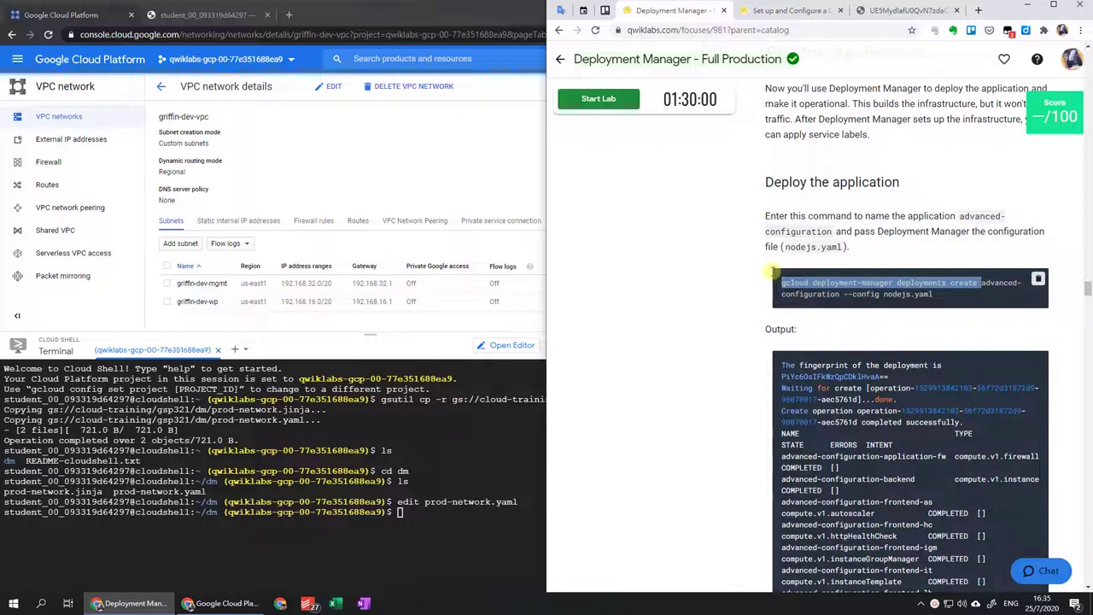
left_click(503, 530)
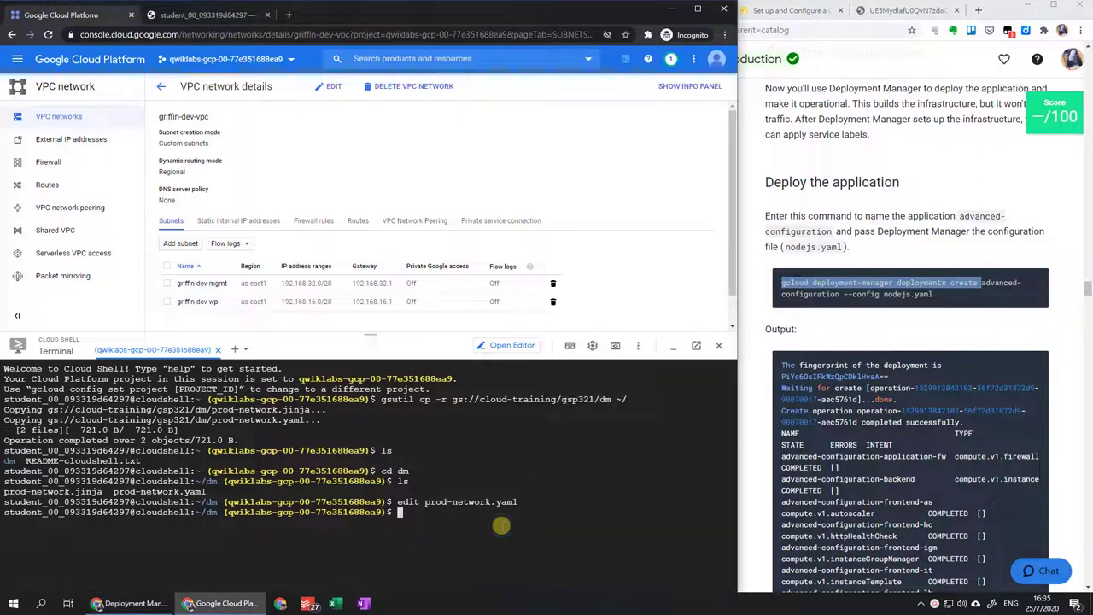
Run gcloud deployment-manager deployments create griffin-prod-vpc --config prod-network.yaml.
key("ctrl+v")
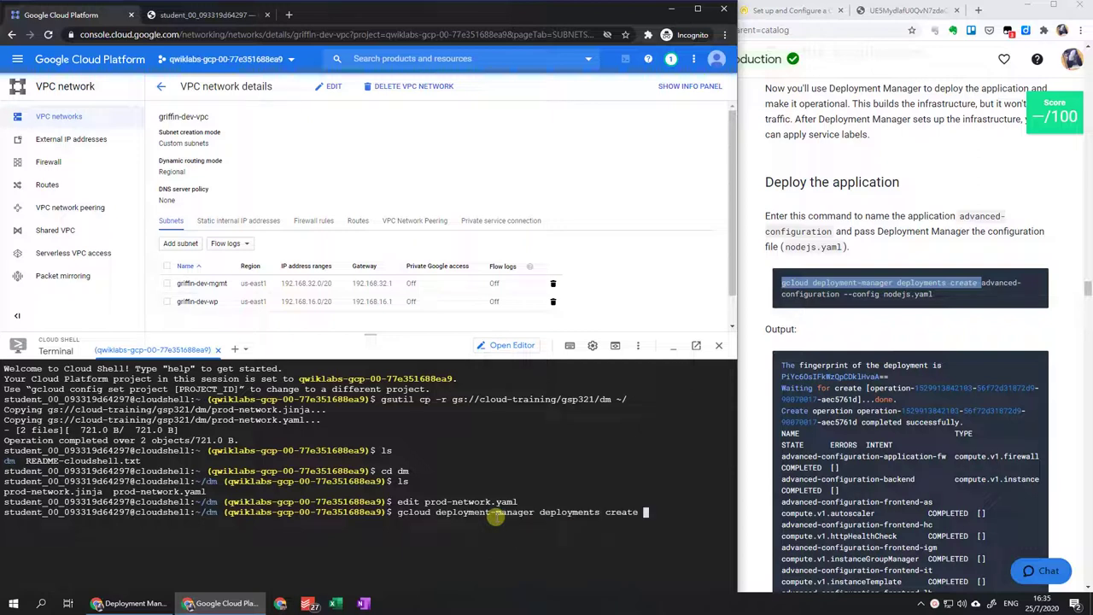
left_click(901, 215)
left_click(779, 10)
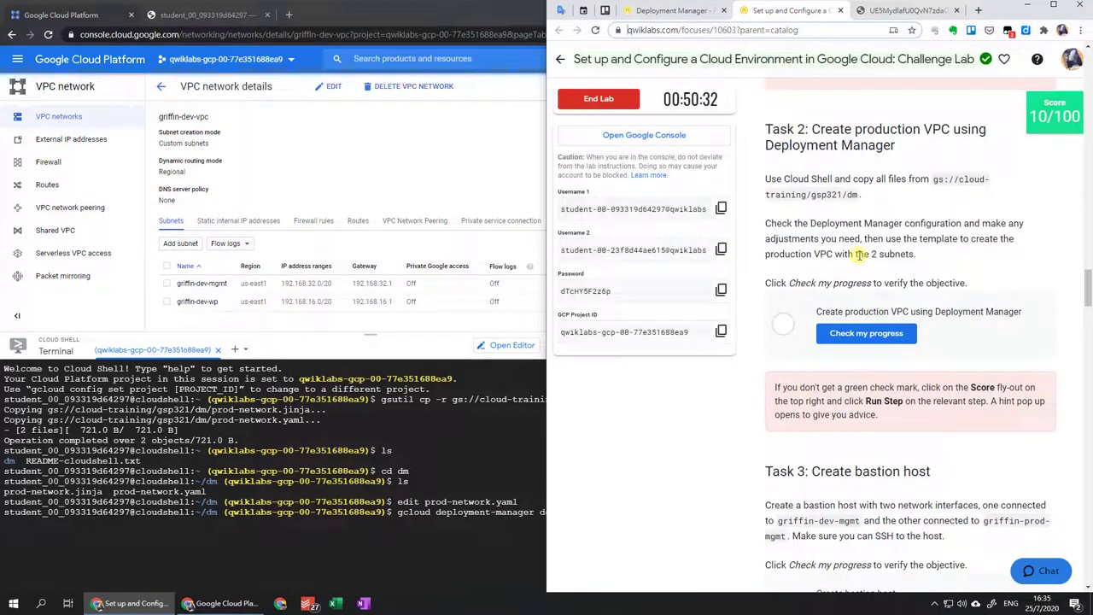
scroll(858, 254, "up", 4)
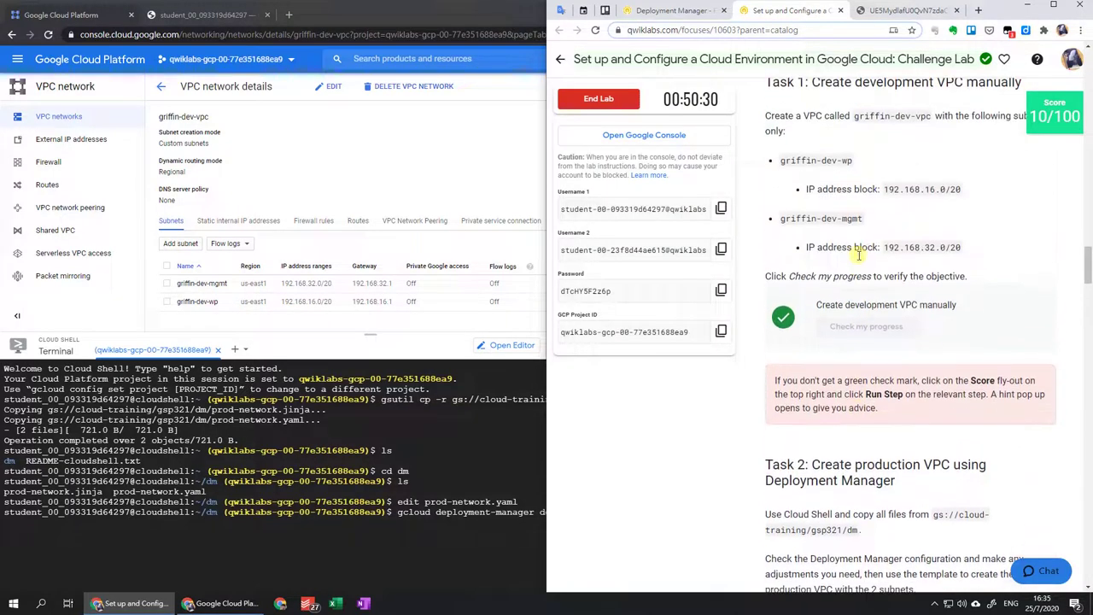
left_click(419, 567)
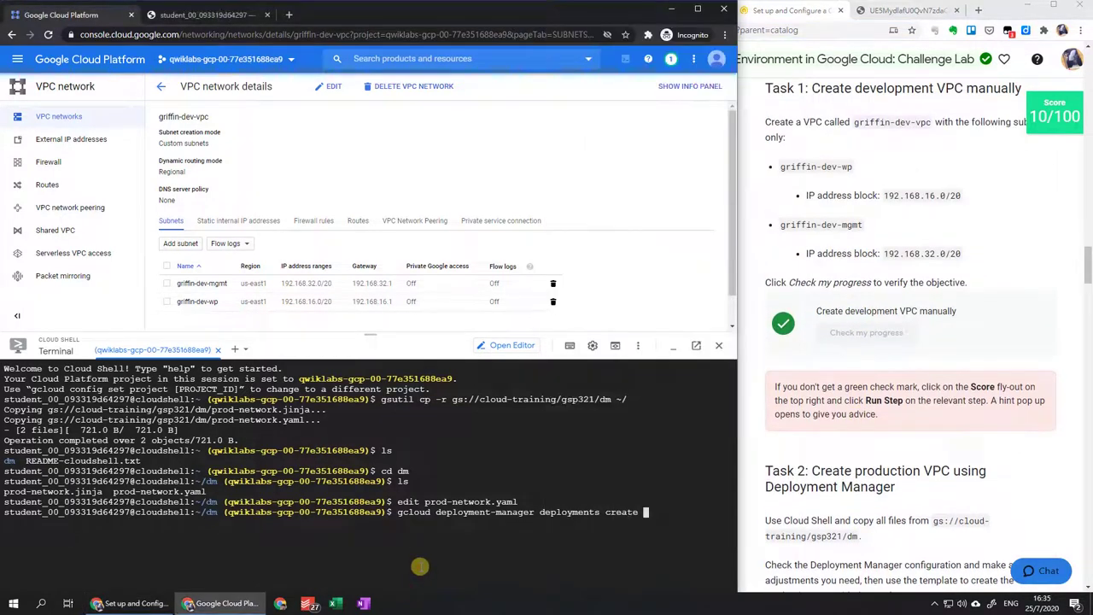
type("griffin-prod-")
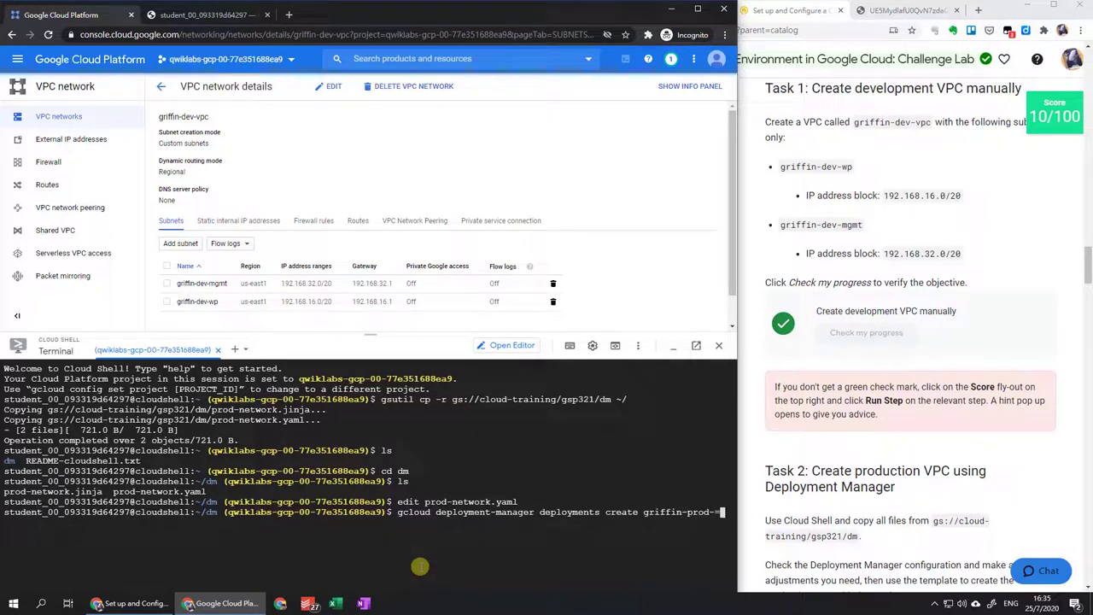
type("vpc")
key("Return")
type("--config pro")
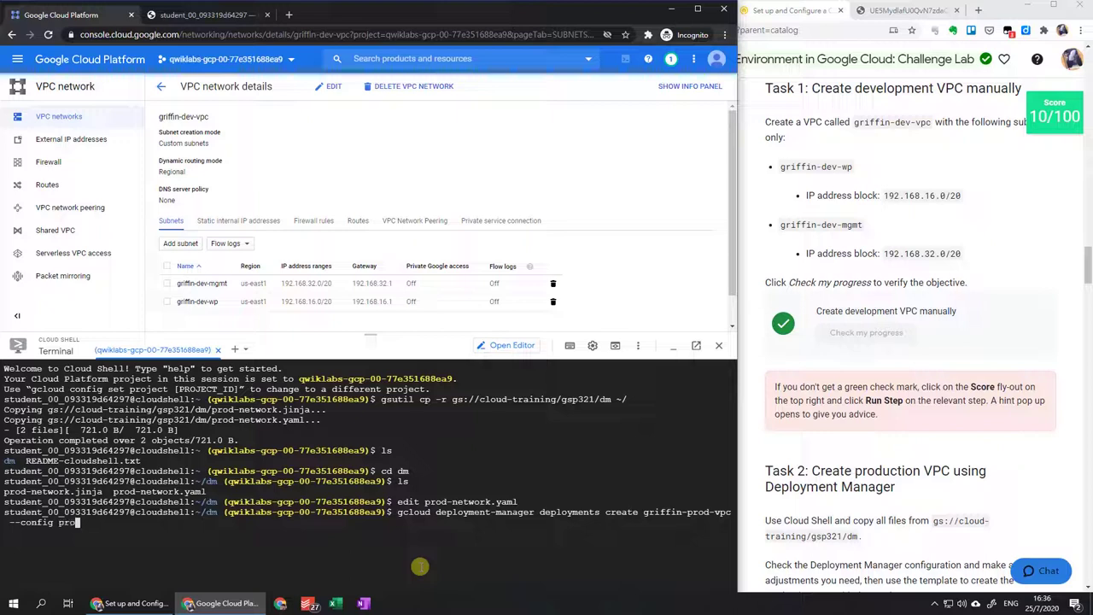
type("d-network.yaml")
key("Return")
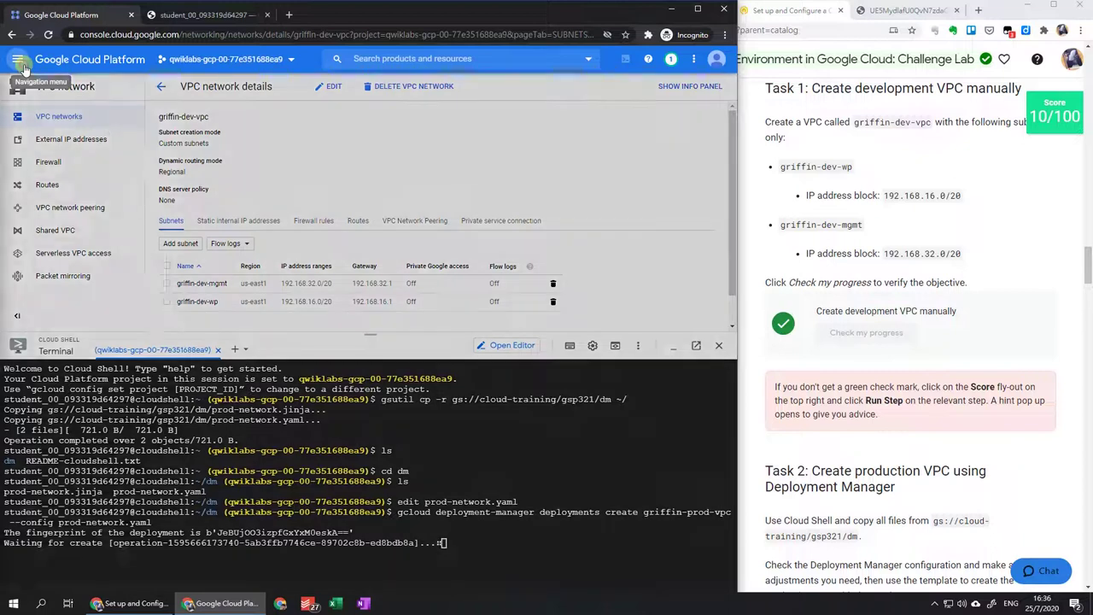
Open the griffin-prod-vpc deployment in Deployment Manager, in a new tab, to watch its provisioning.
left_click(18, 59)
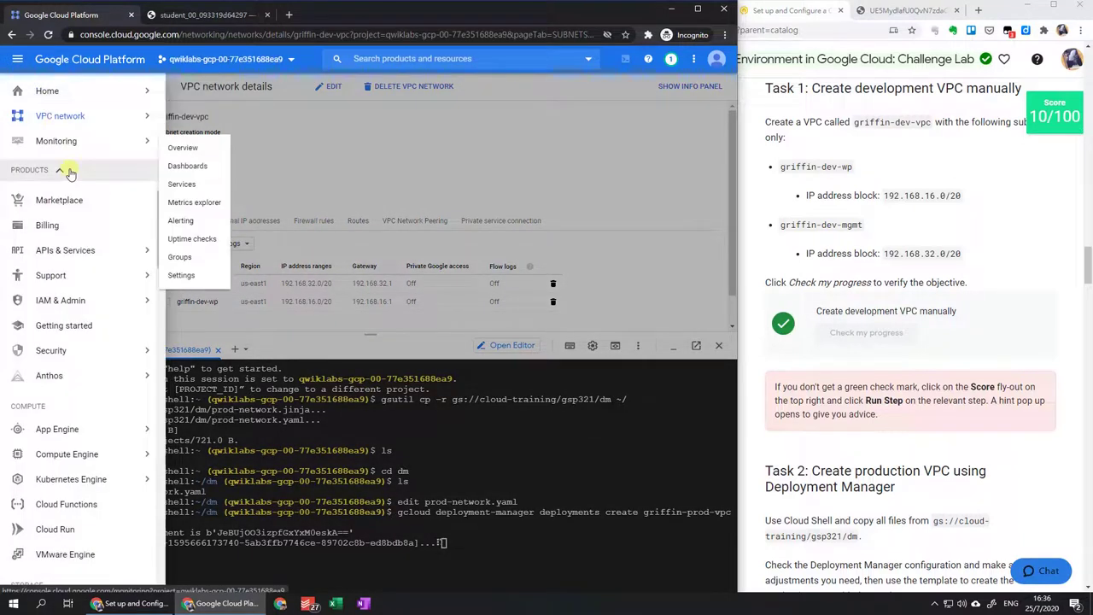
scroll(90, 209, "down", 5)
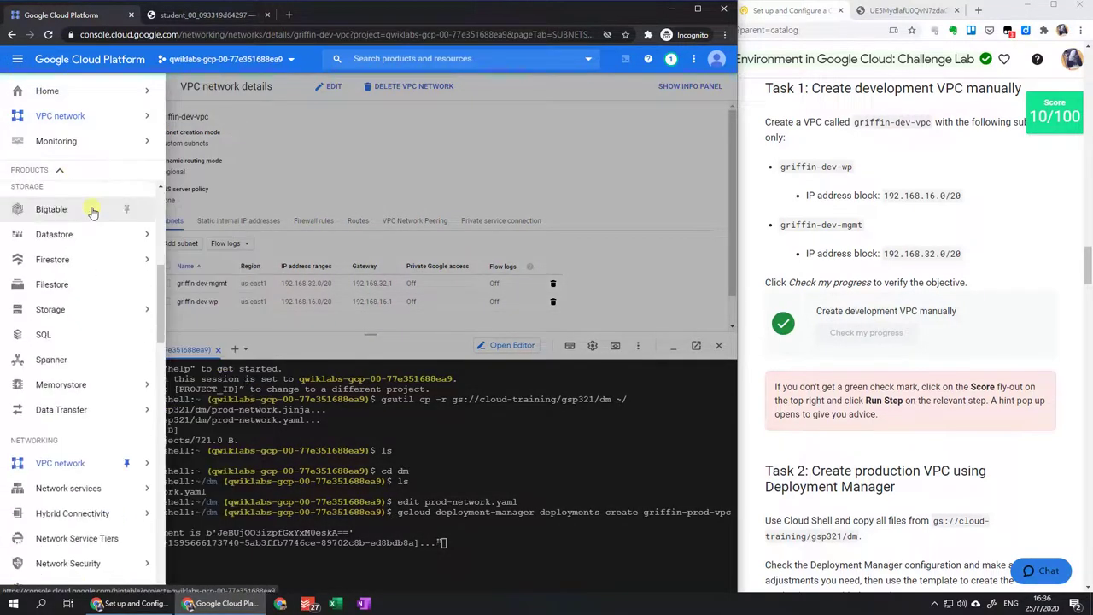
scroll(93, 212, "down", 5)
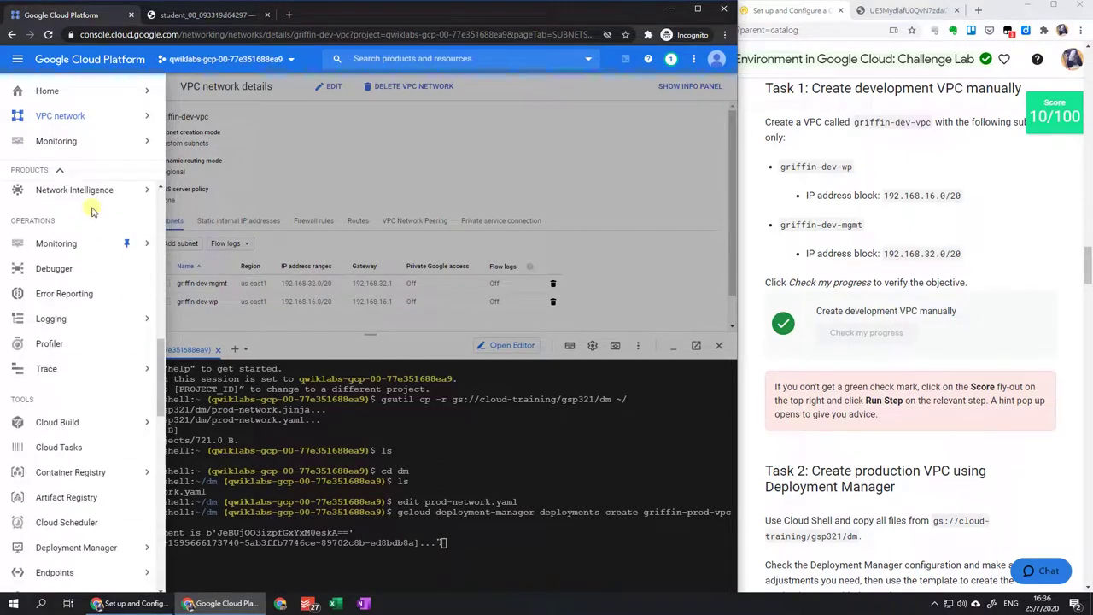
scroll(92, 214, "down", 5)
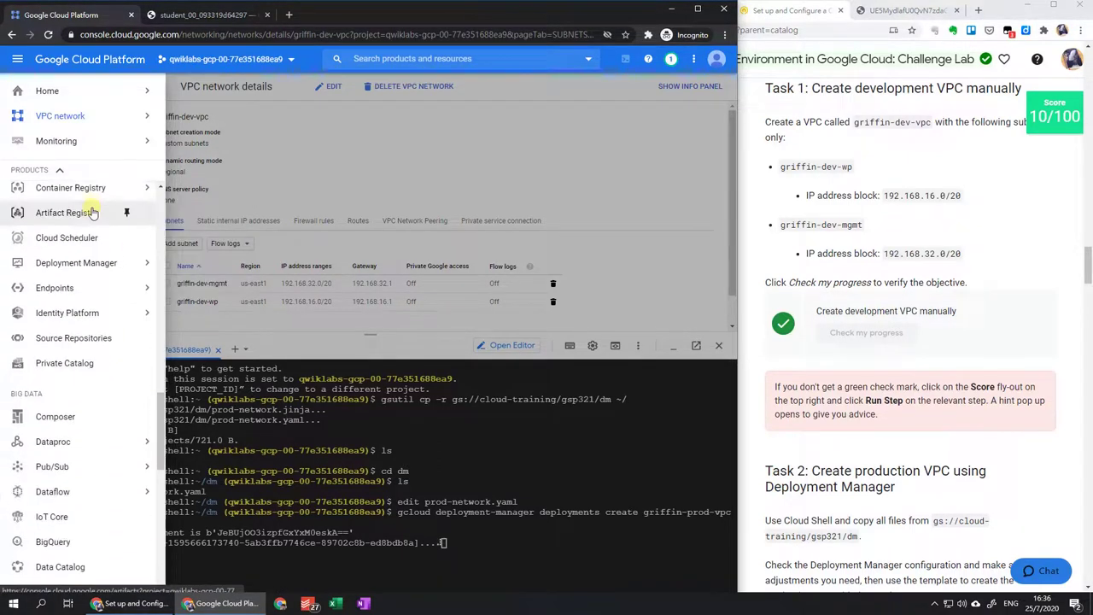
middle_click(100, 266)
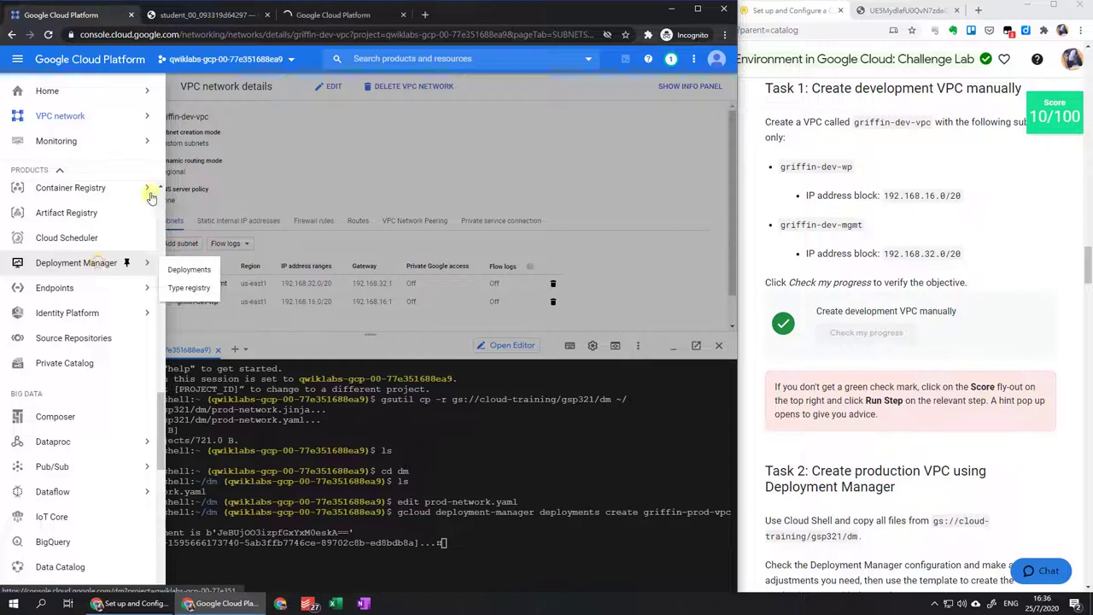
left_click(320, 15)
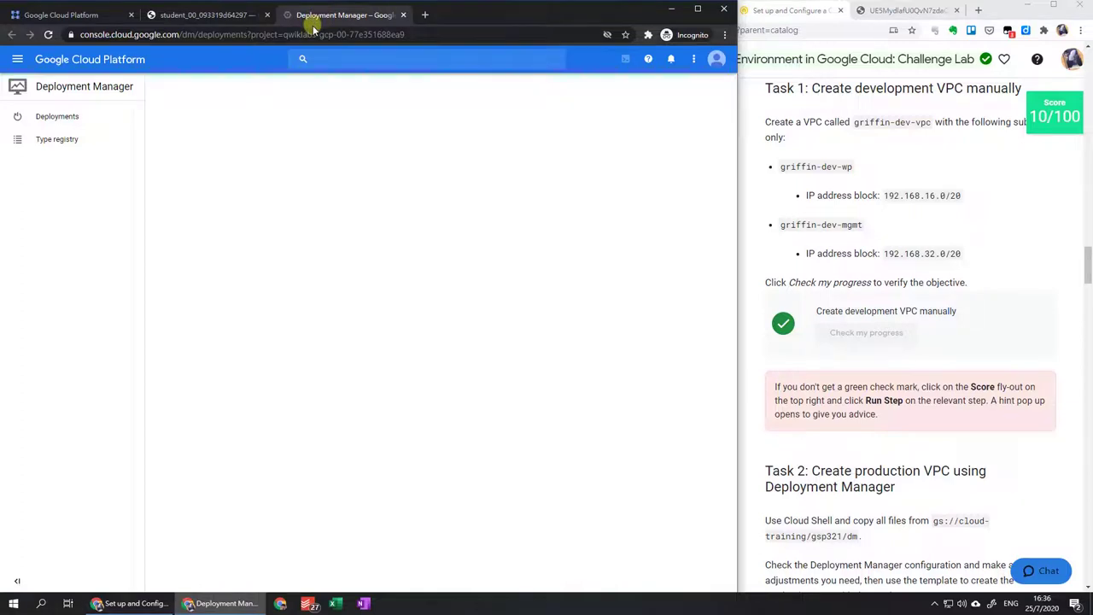
left_click(119, 116)
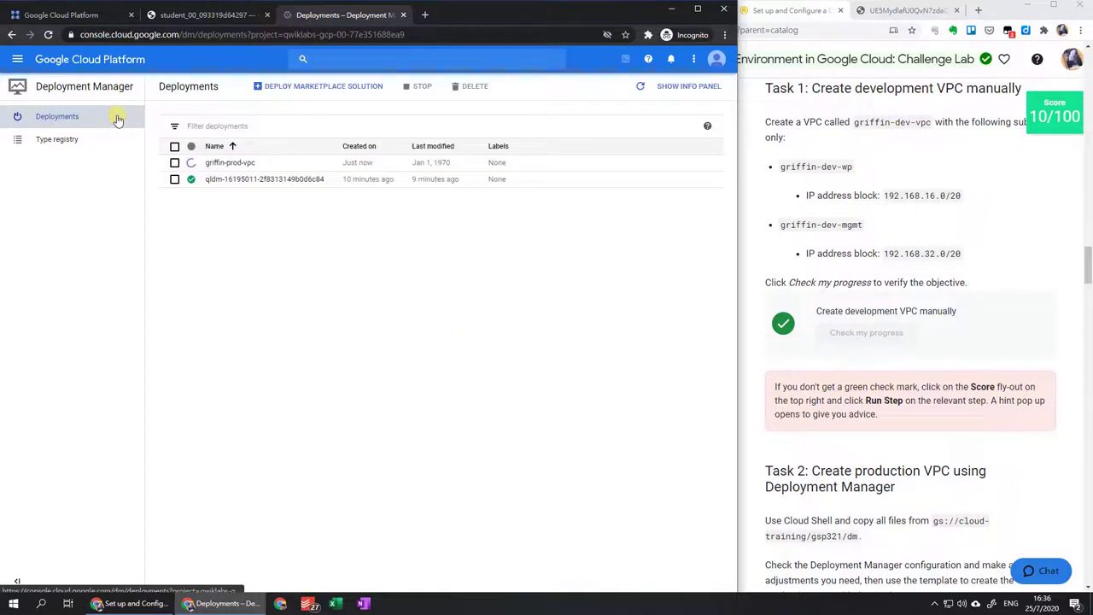
left_click(233, 164)
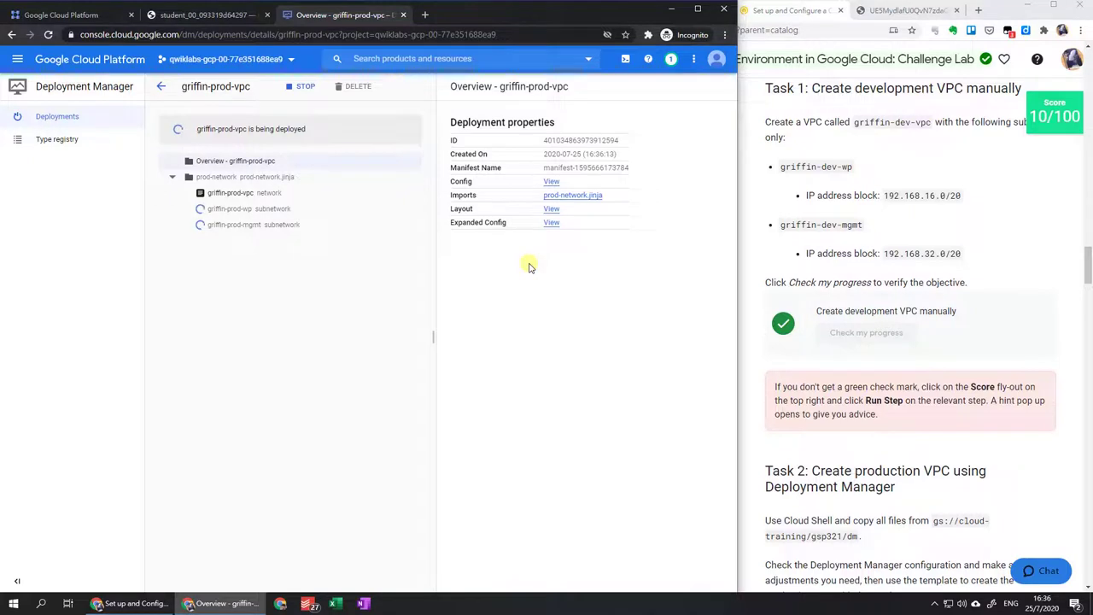
Have Qwiklabs check Task 2 (score 20/100), then list the console's VPC networks.
scroll(852, 357, "down", 4)
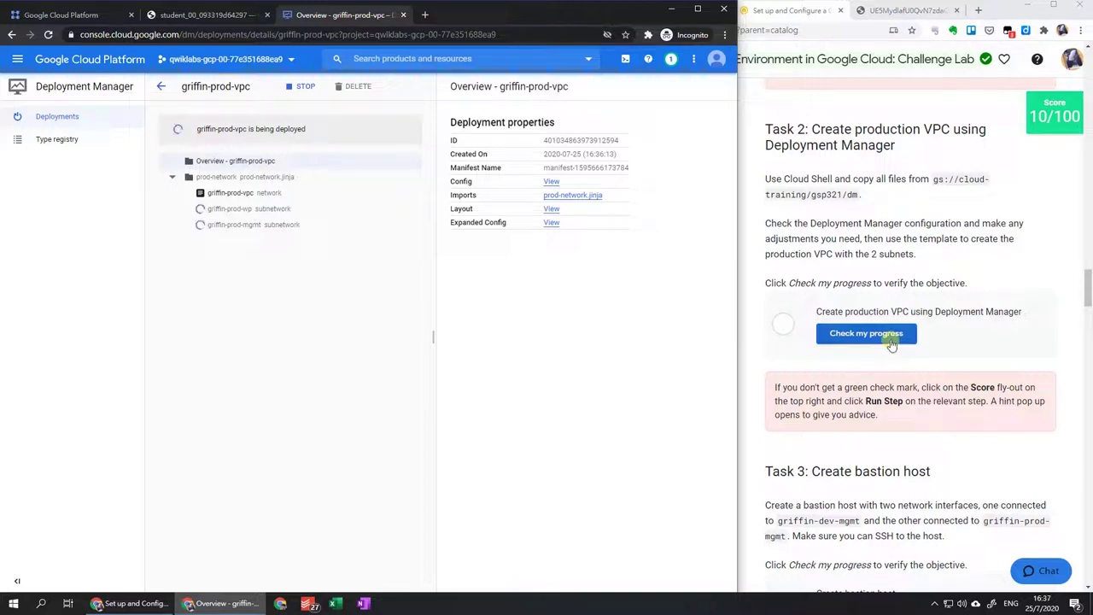
left_click(892, 342)
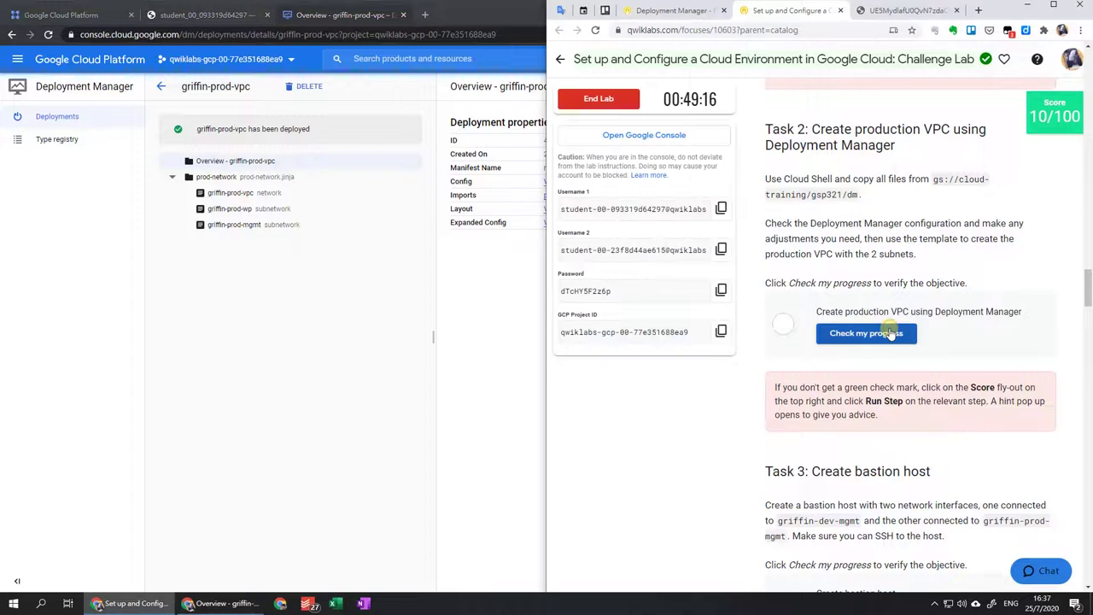
left_click(274, 316)
left_click(88, 15)
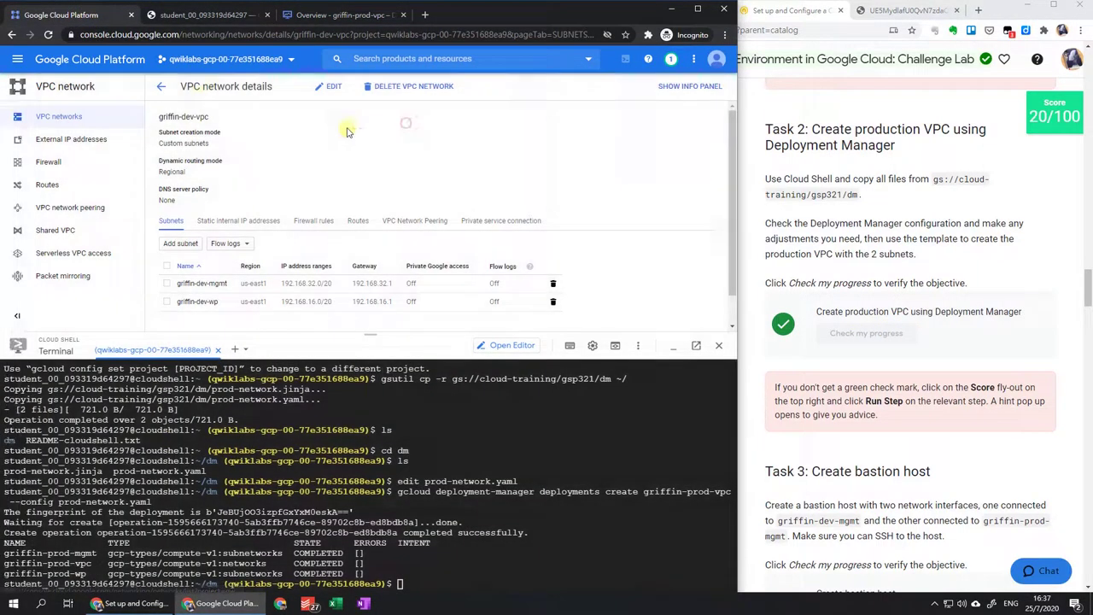
left_click(161, 87)
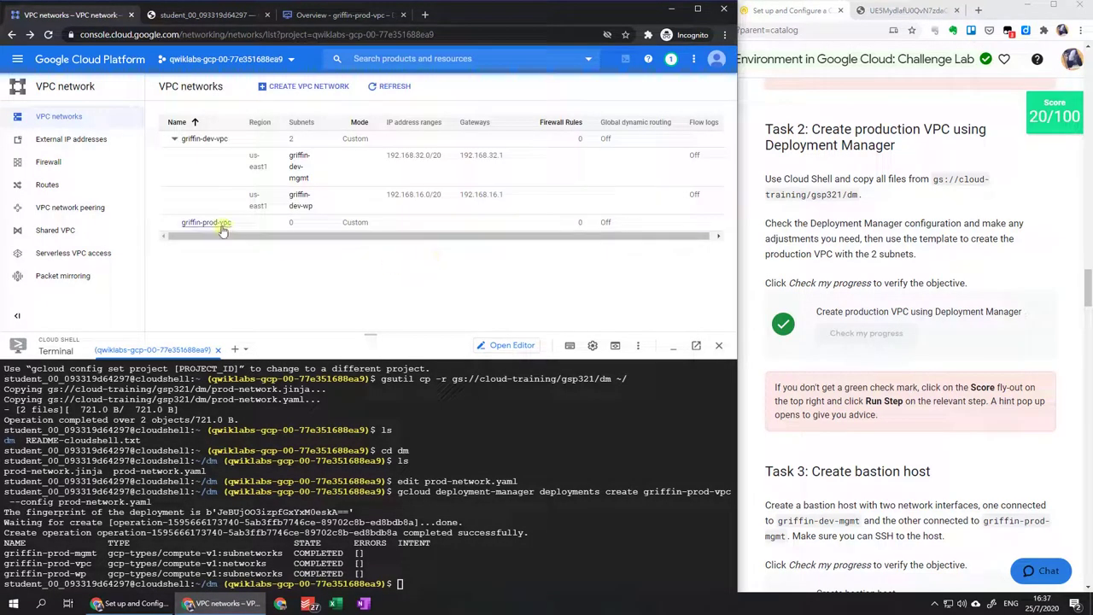
View griffin-prod-vpc's details, close Cloud Shell, and go back to the VPC networks list.
left_click(220, 225)
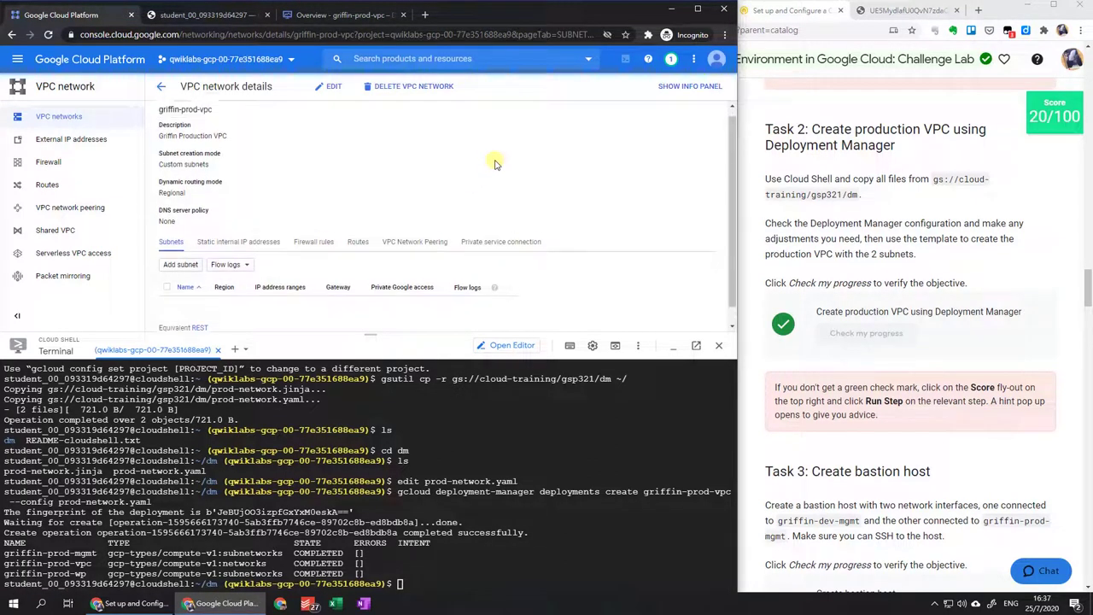
left_click(722, 346)
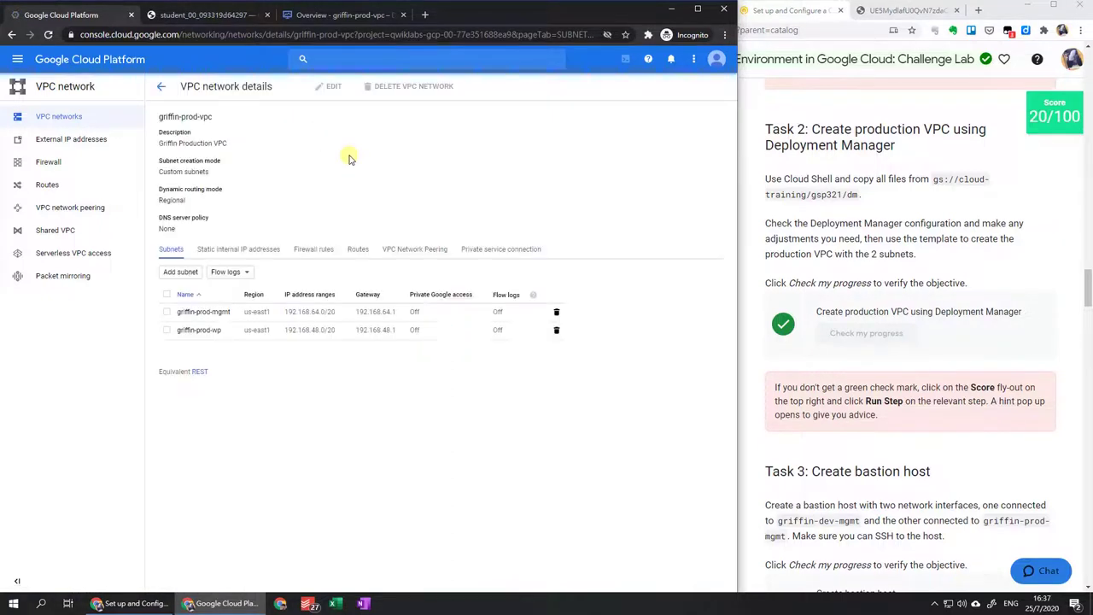
left_click(164, 91)
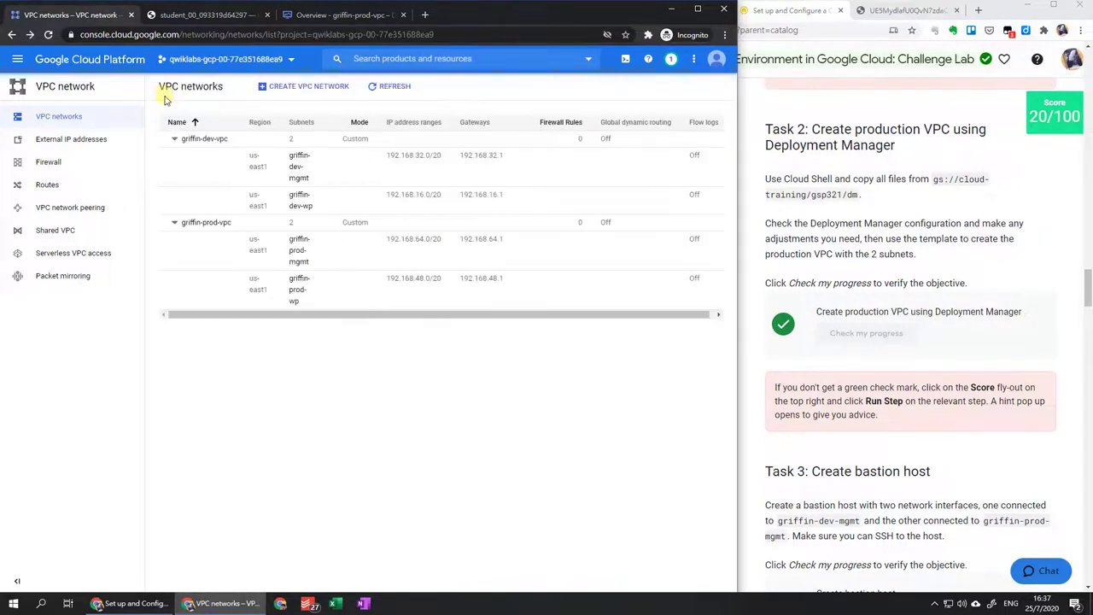
Pin Compute Engine and Kubernetes Engine, then start creating a VM from VM instances.
left_click(17, 60)
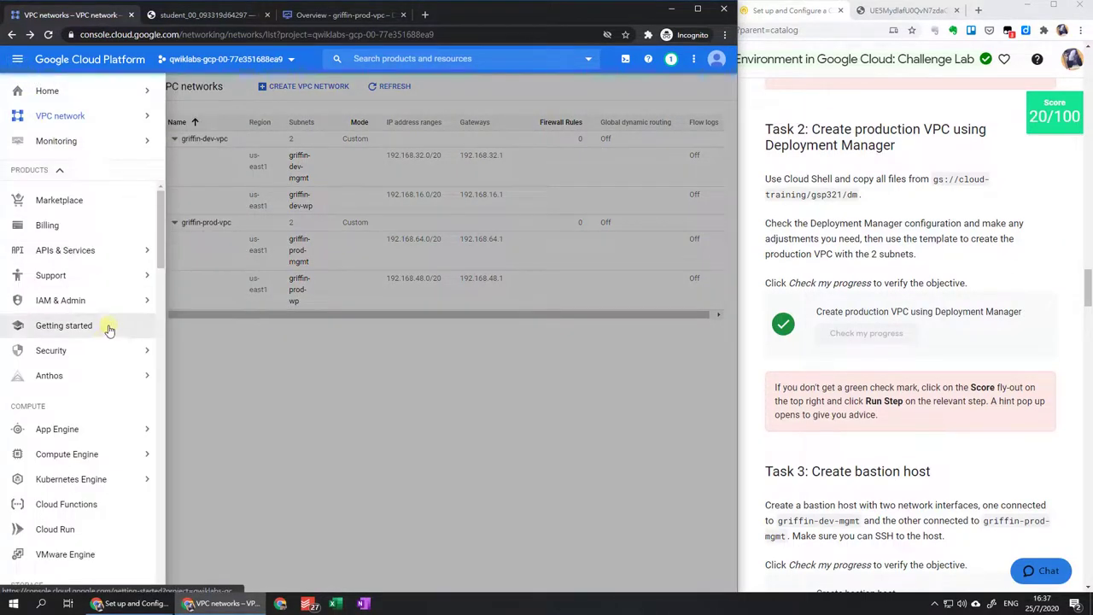
left_click(126, 461)
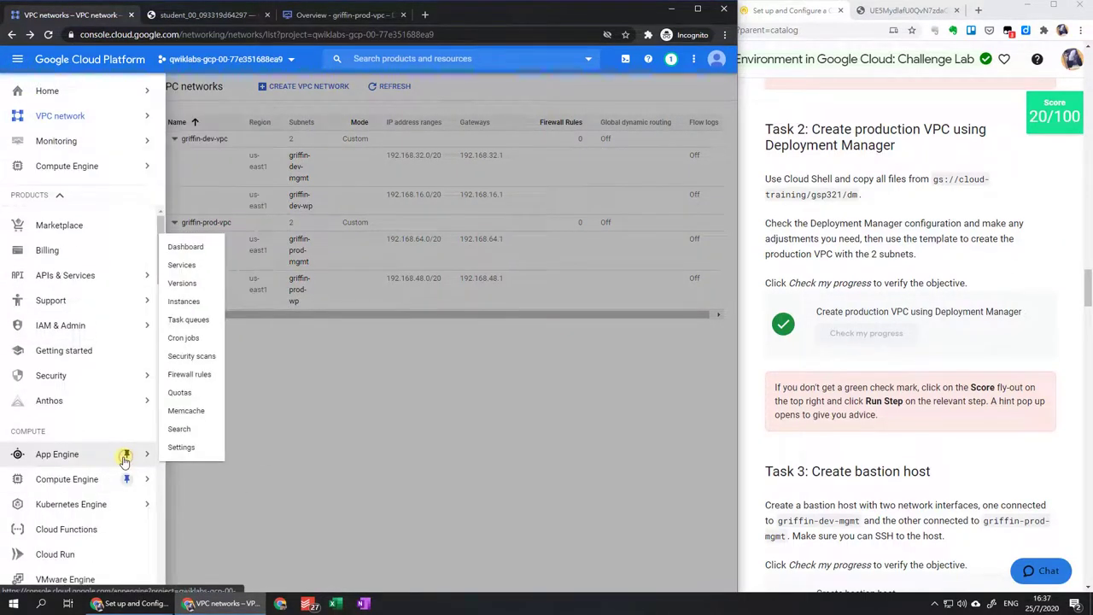
left_click(126, 511)
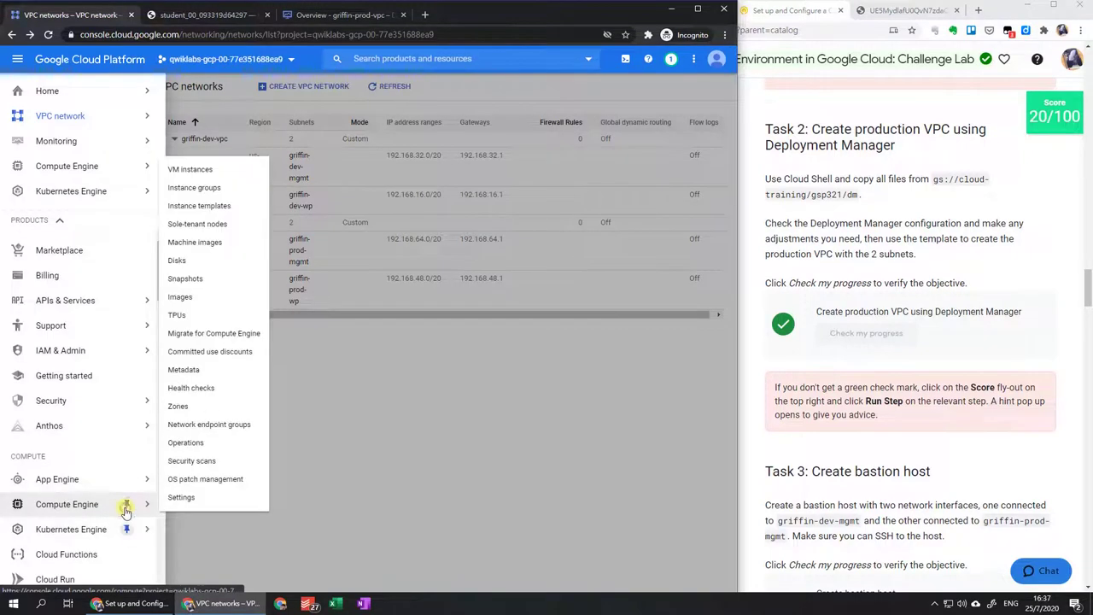
left_click(109, 504)
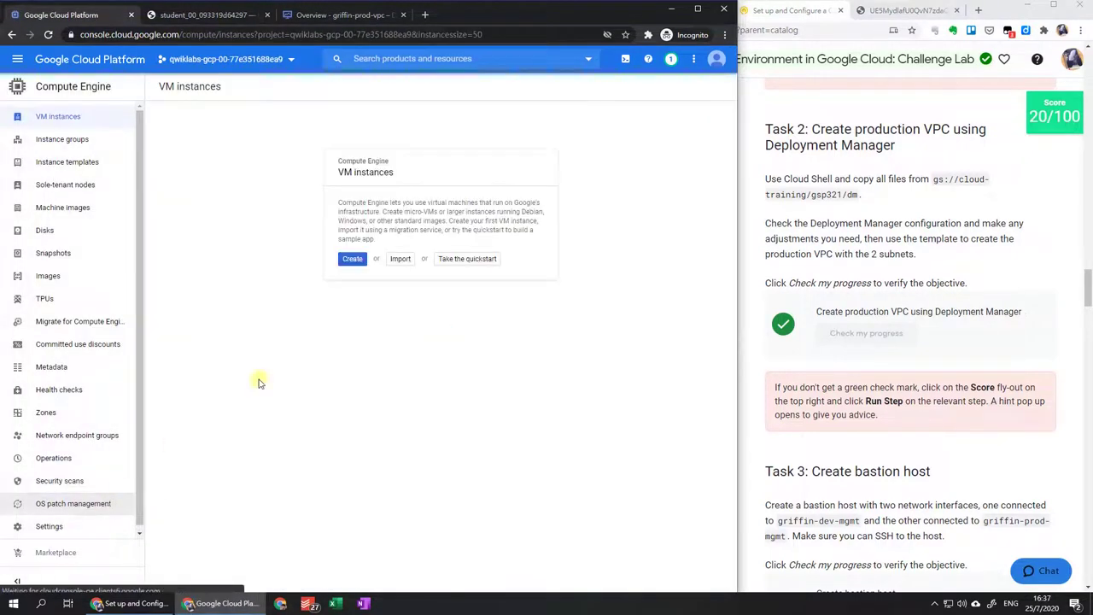
left_click(351, 259)
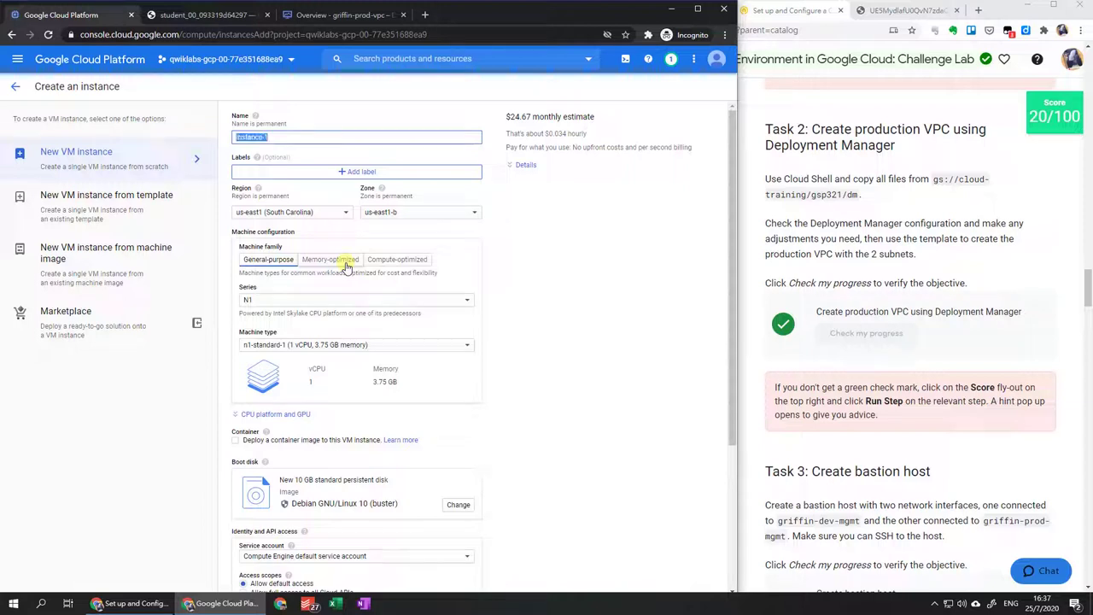
Name the new VM bastion and reveal its networking settings.
type("bastion")
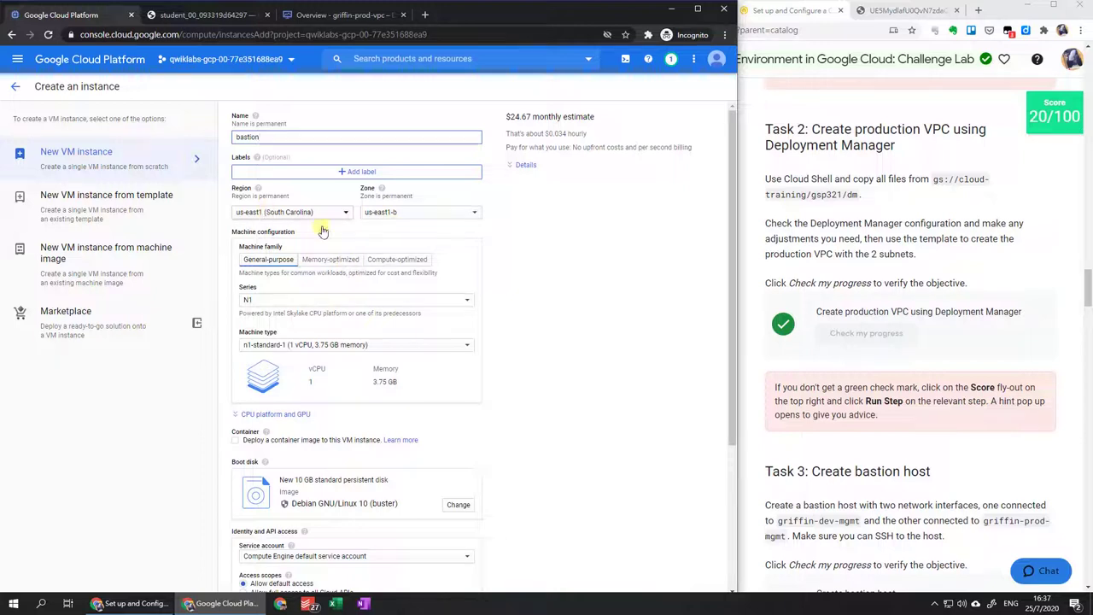
scroll(410, 235, "down", 5)
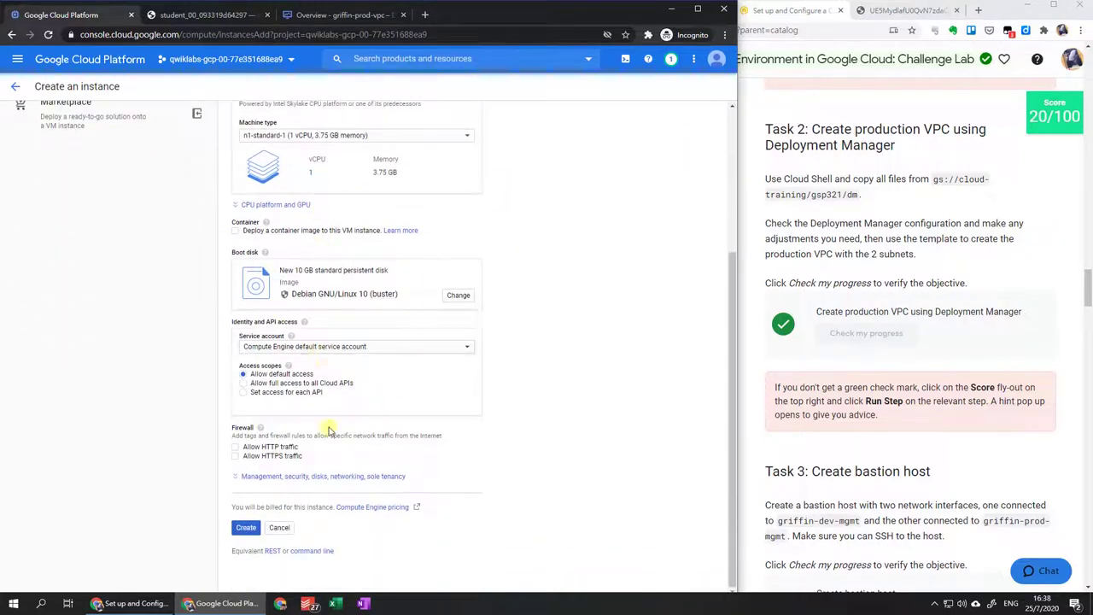
left_click(322, 476)
scroll(404, 319, "down", 4)
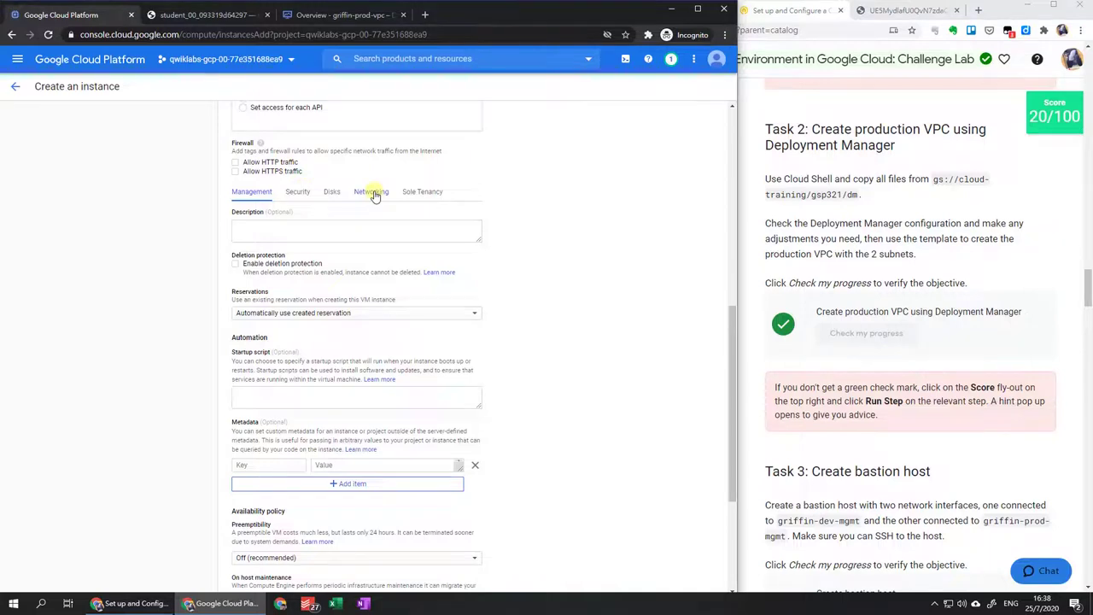
left_click(374, 195)
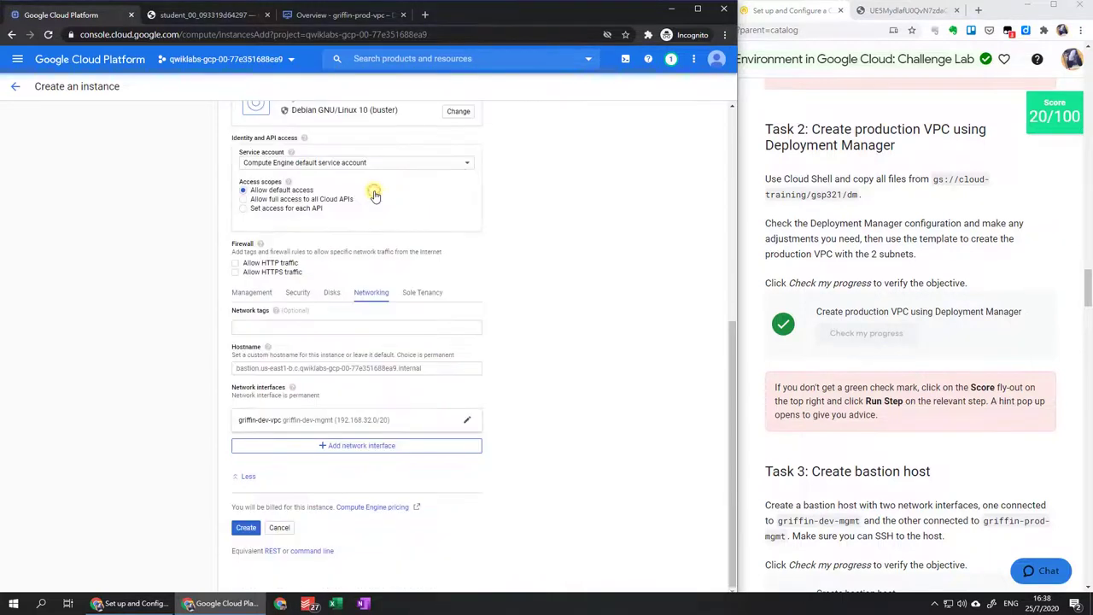
Add network tag bastion and keep the first interface on griffin-dev-mgmt (192.168.32.0/20).
left_click(280, 328)
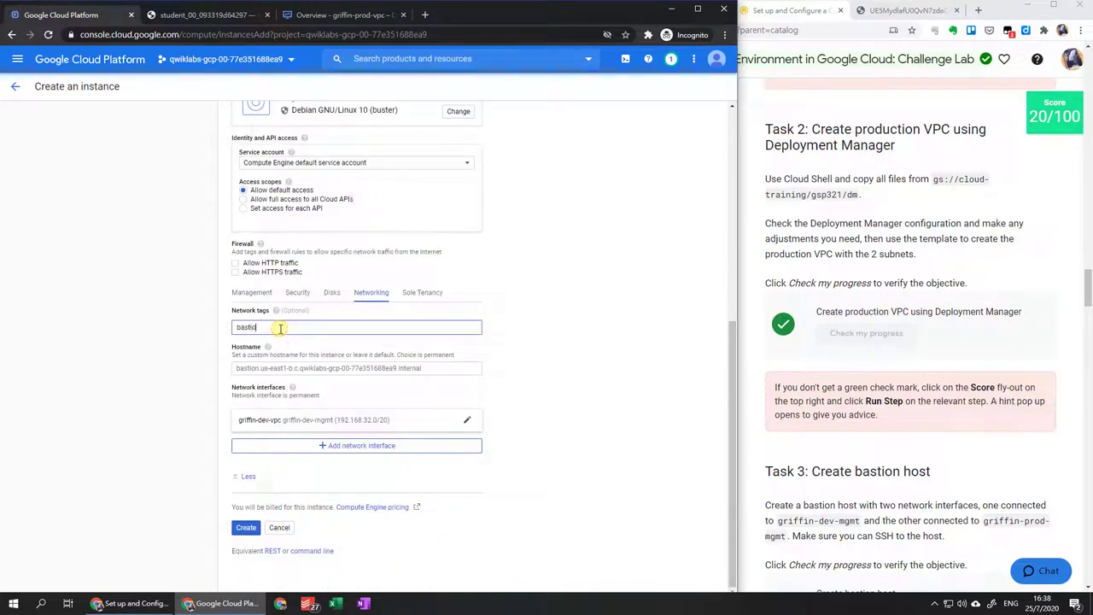
type("bastion")
key("Return")
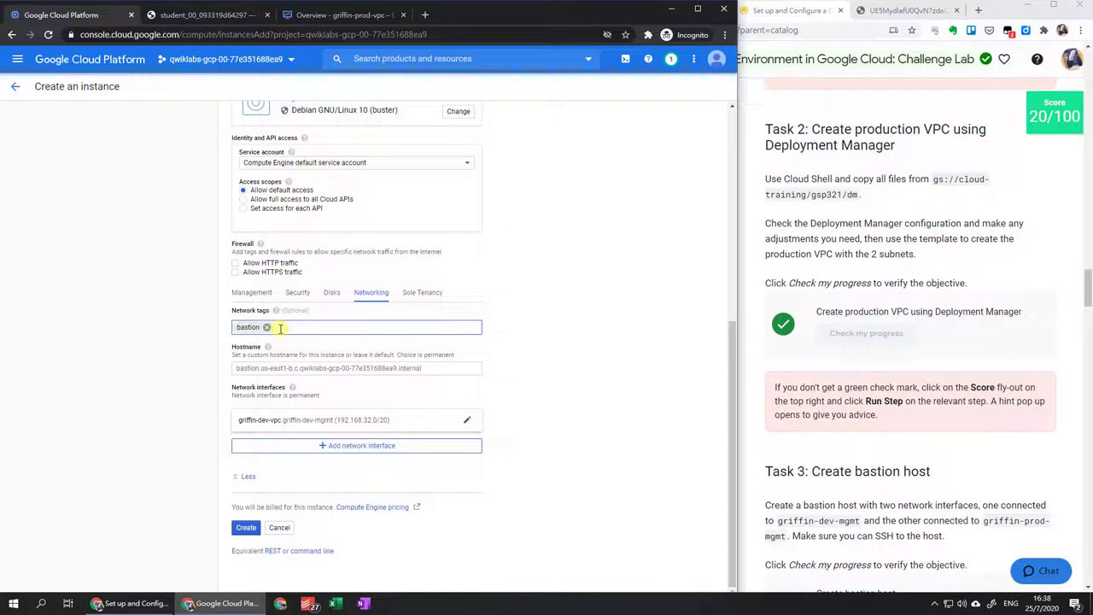
left_click(415, 421)
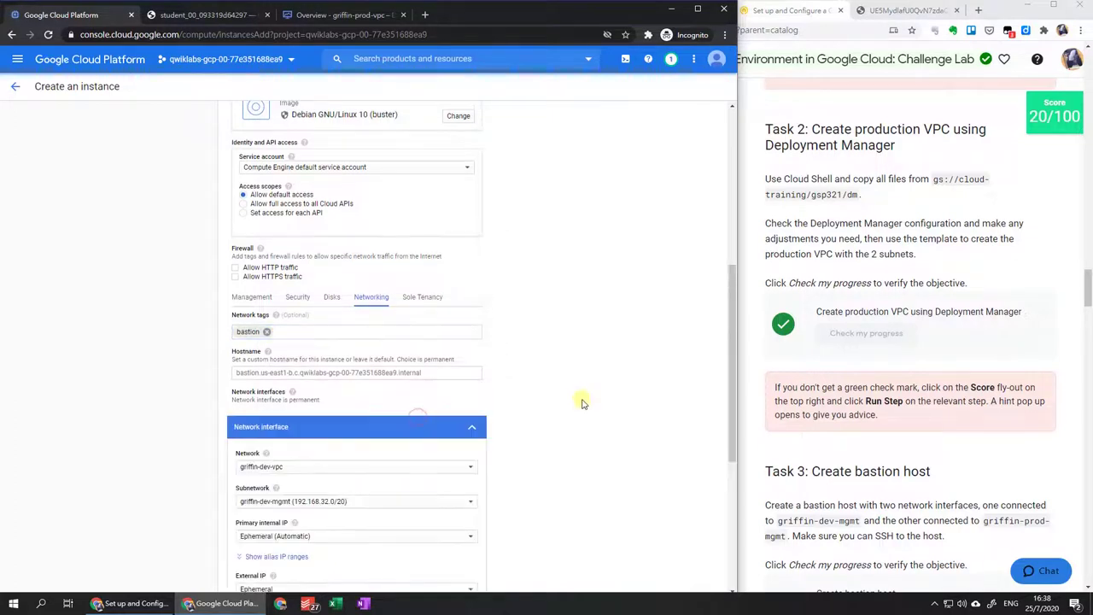
scroll(581, 402, "down", 2)
scroll(583, 402, "down", 2)
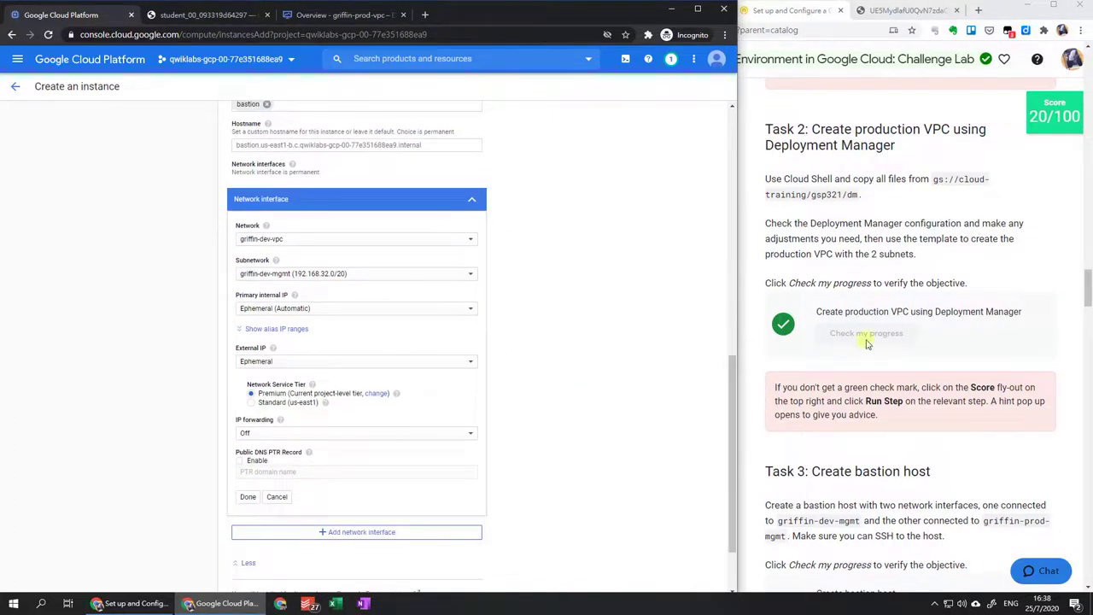
scroll(869, 344, "down", 5)
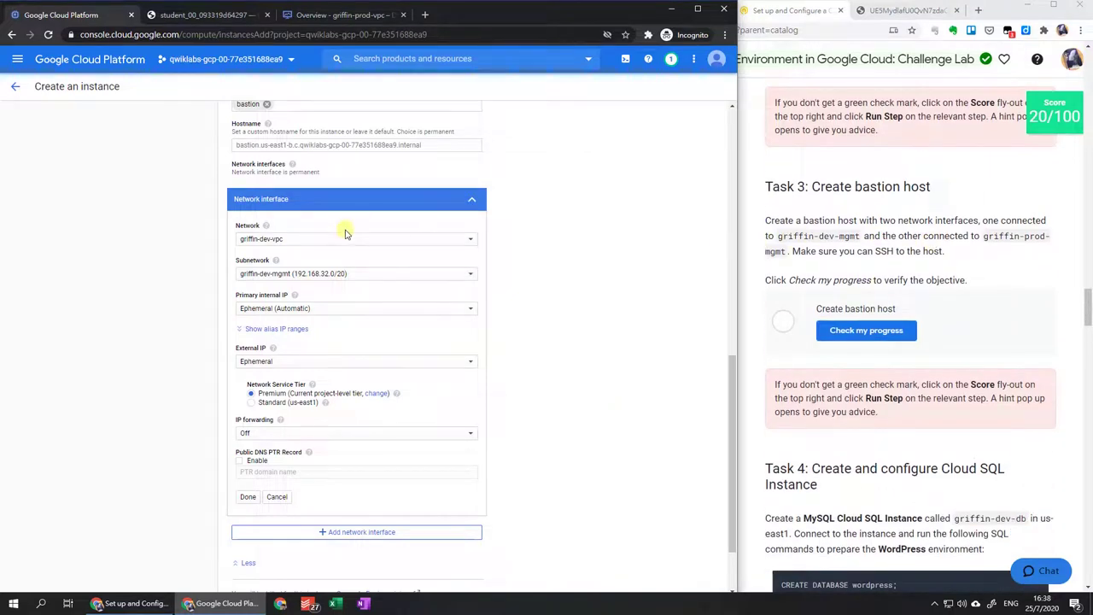
left_click(247, 496)
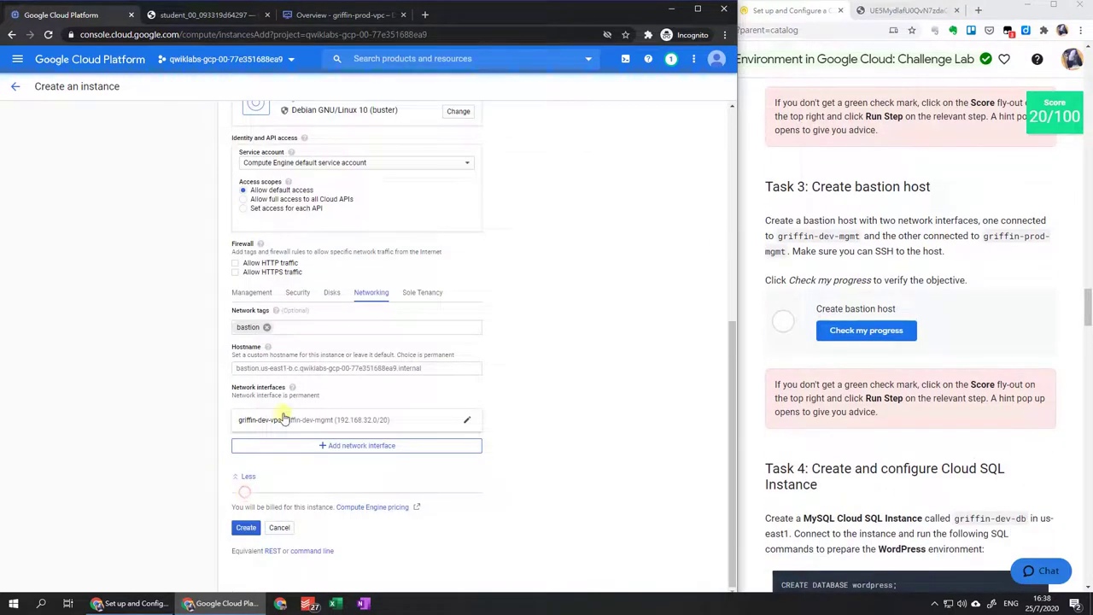
Add a second interface on griffin-prod-vpc / griffin-prod-mgmt (192.168.64.0/20) and create the bastion VM.
left_click(314, 449)
scroll(315, 451, "down", 3)
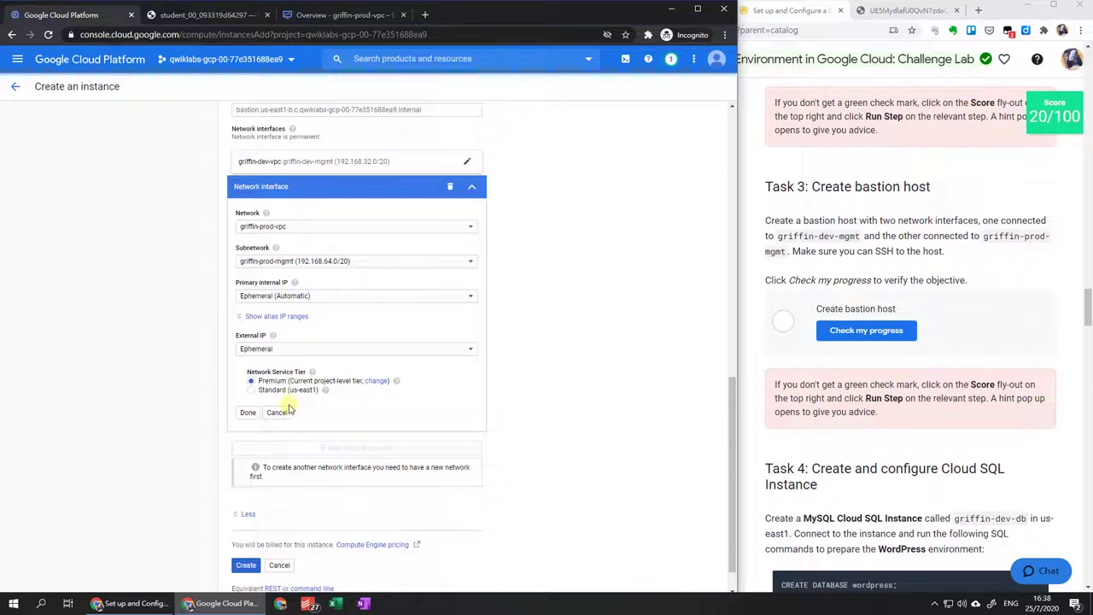
left_click(248, 413)
left_click(247, 527)
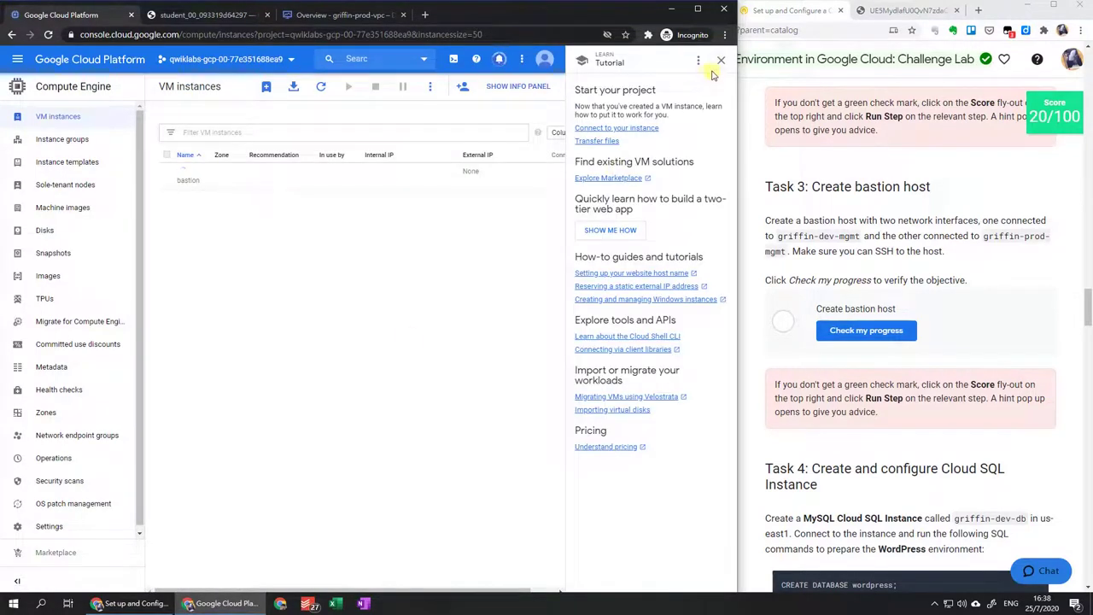
Confirm bastion is running, then run Qwiklabs' Create bastion host check, reaching 24/100.
left_click(720, 62)
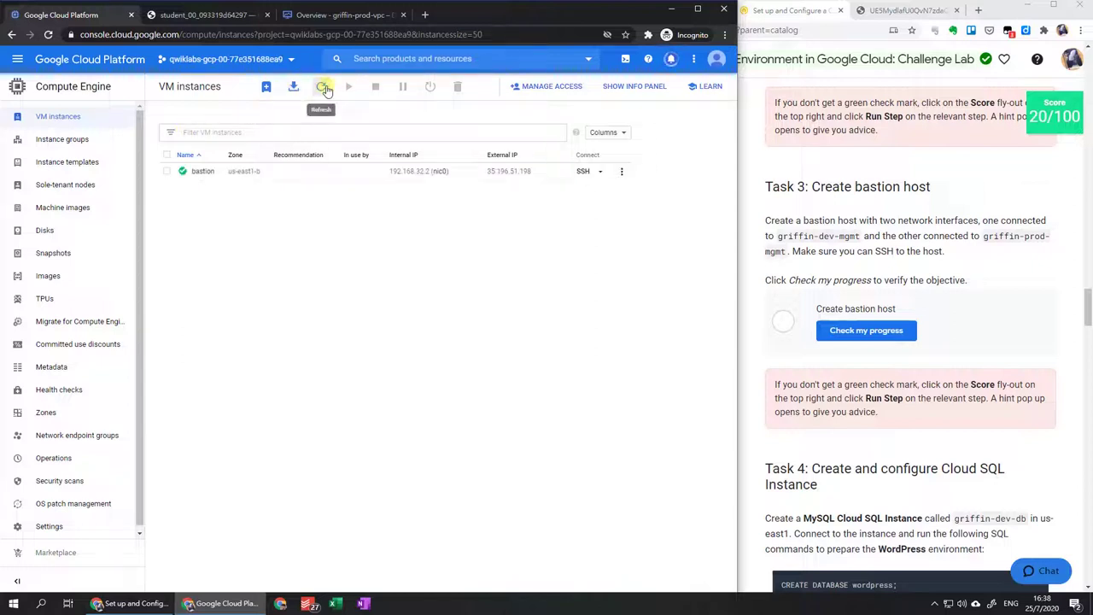
left_click(1059, 134)
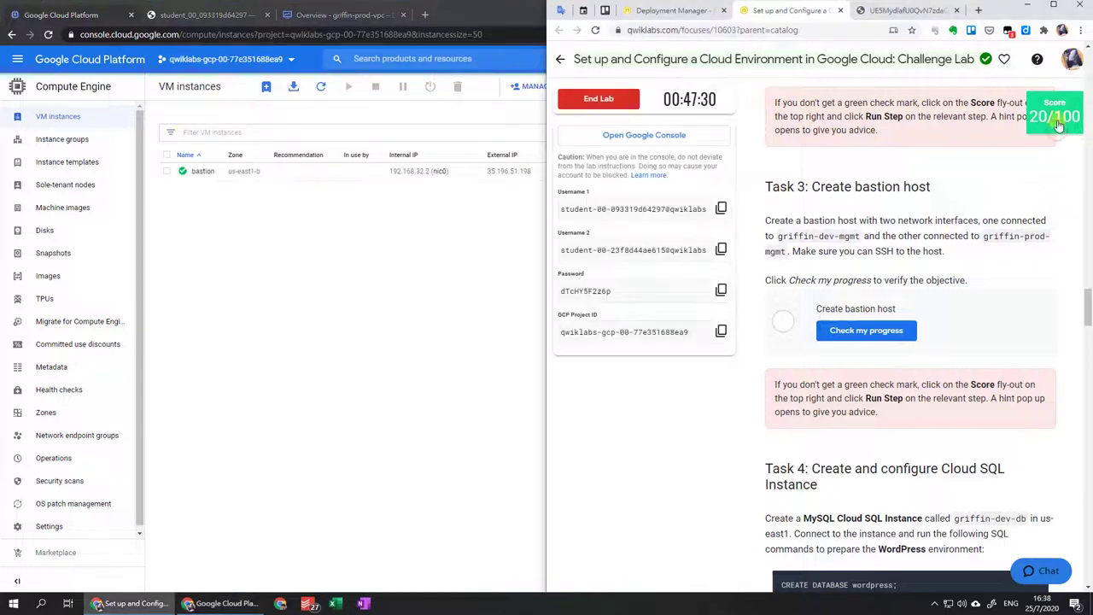
left_click(1056, 120)
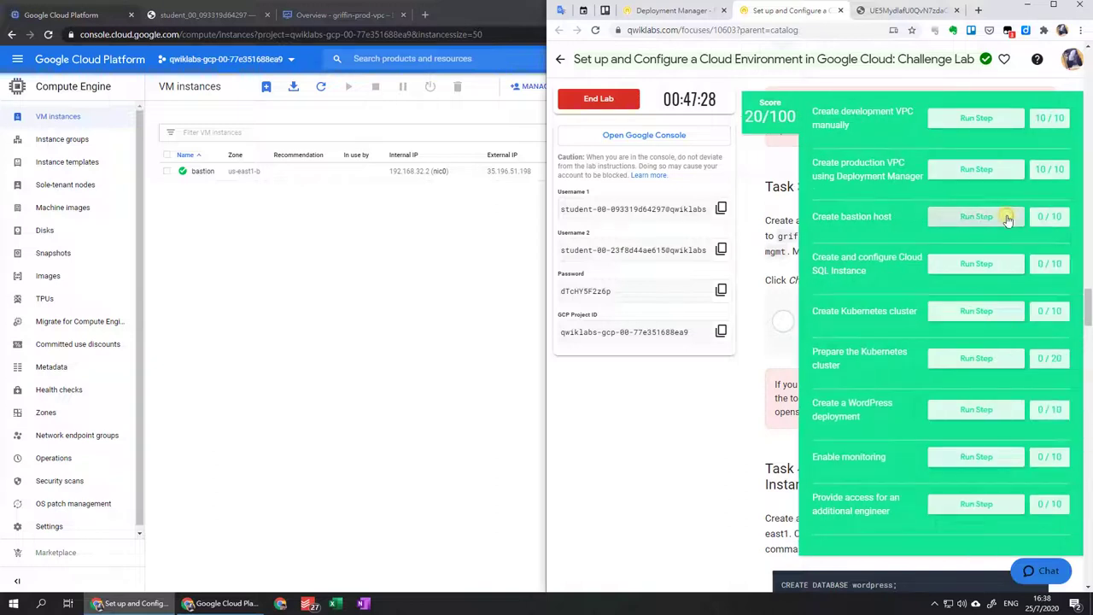
left_click(1008, 218)
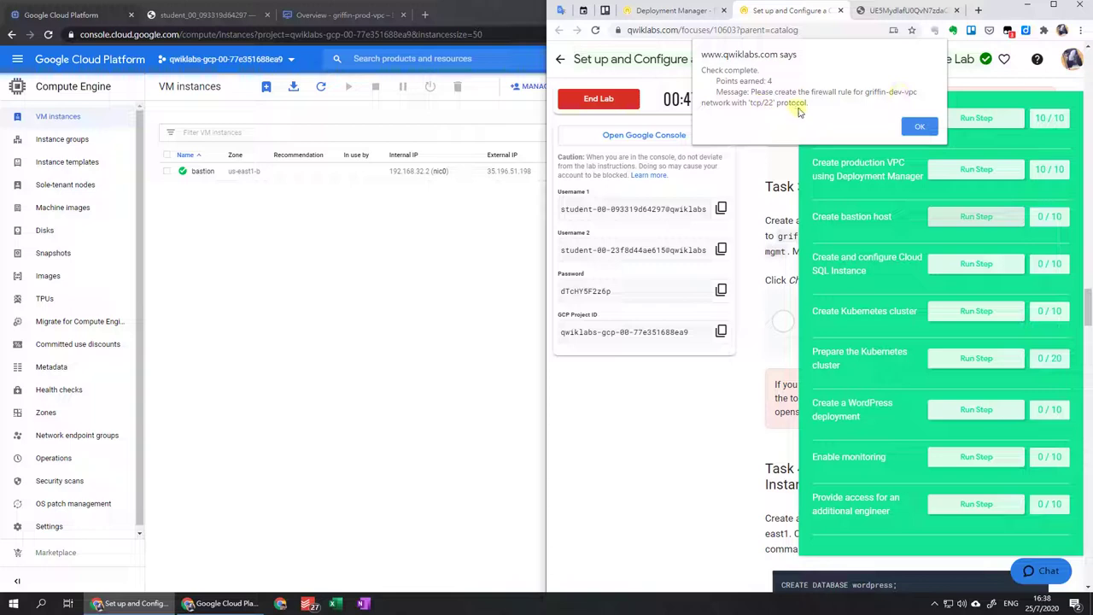
left_click(918, 125)
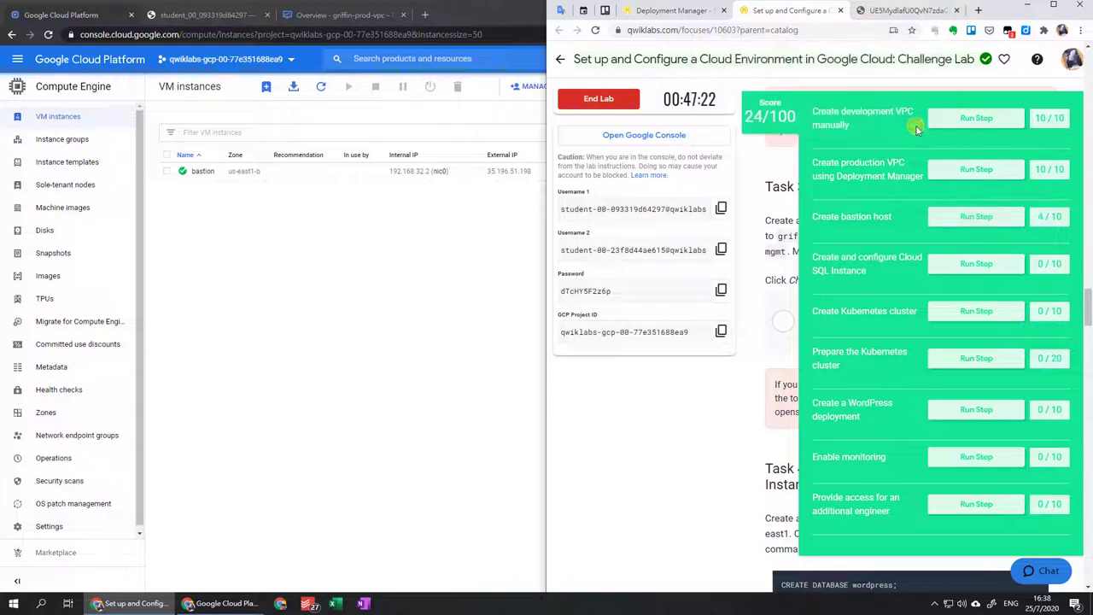
left_click(755, 142)
left_click(329, 282)
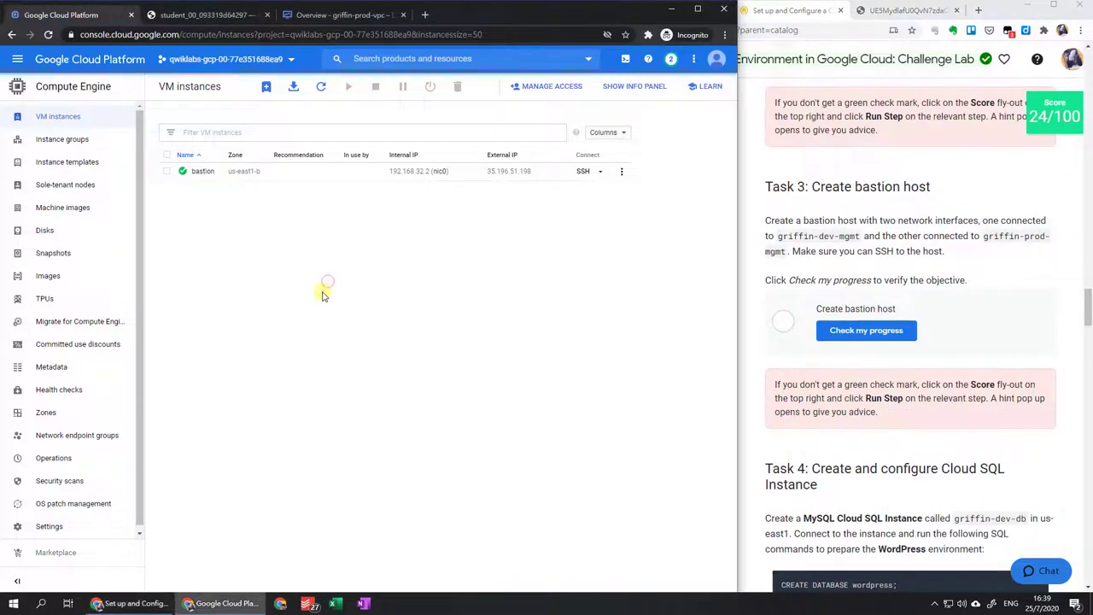
From VPC network > Firewall, start a new rule named allow-bastion-ssh.
left_click(17, 59)
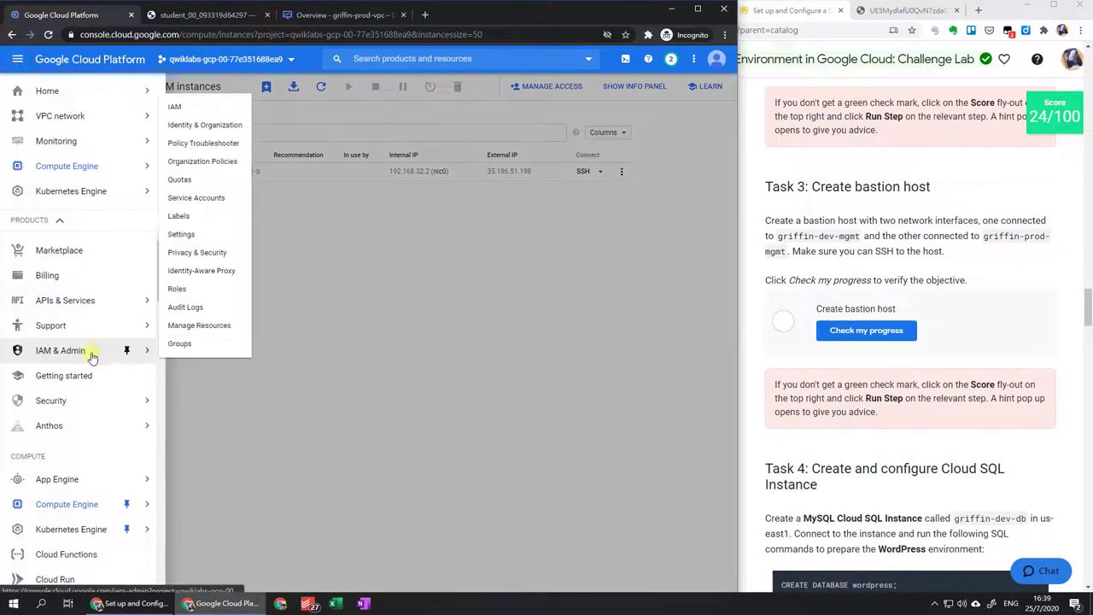
scroll(91, 359, "down", 5)
scroll(86, 329, "up", 3)
mouse_move(102, 121)
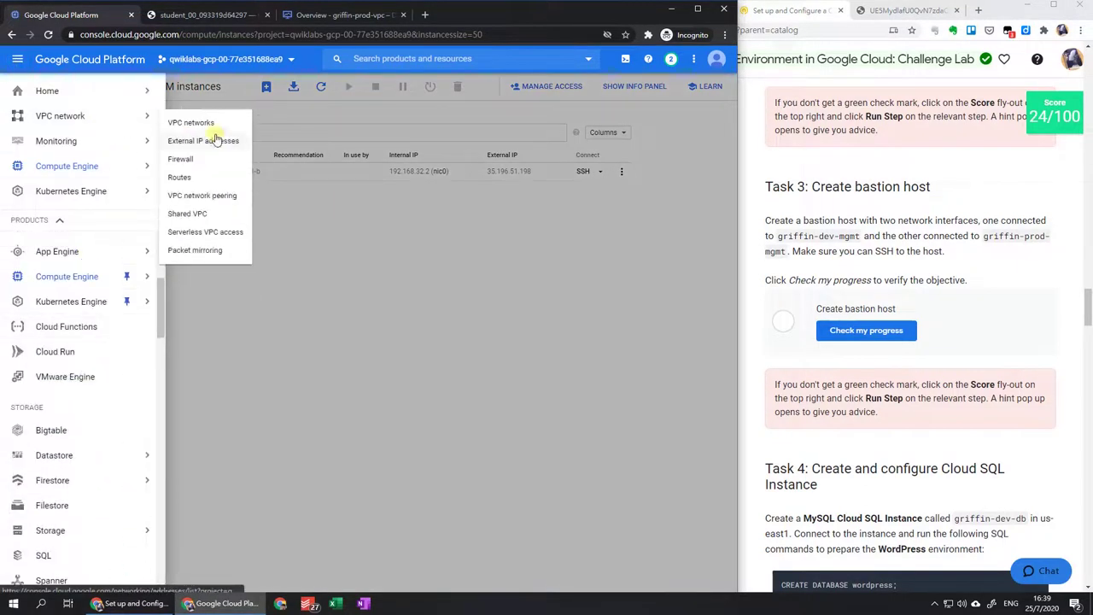
left_click(181, 159)
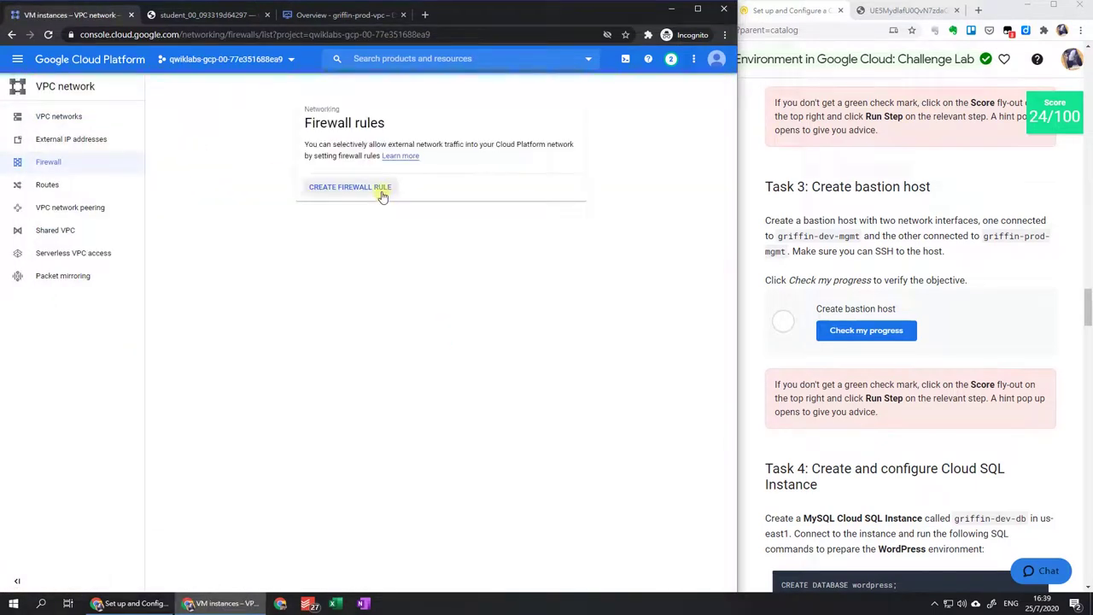
left_click(382, 195)
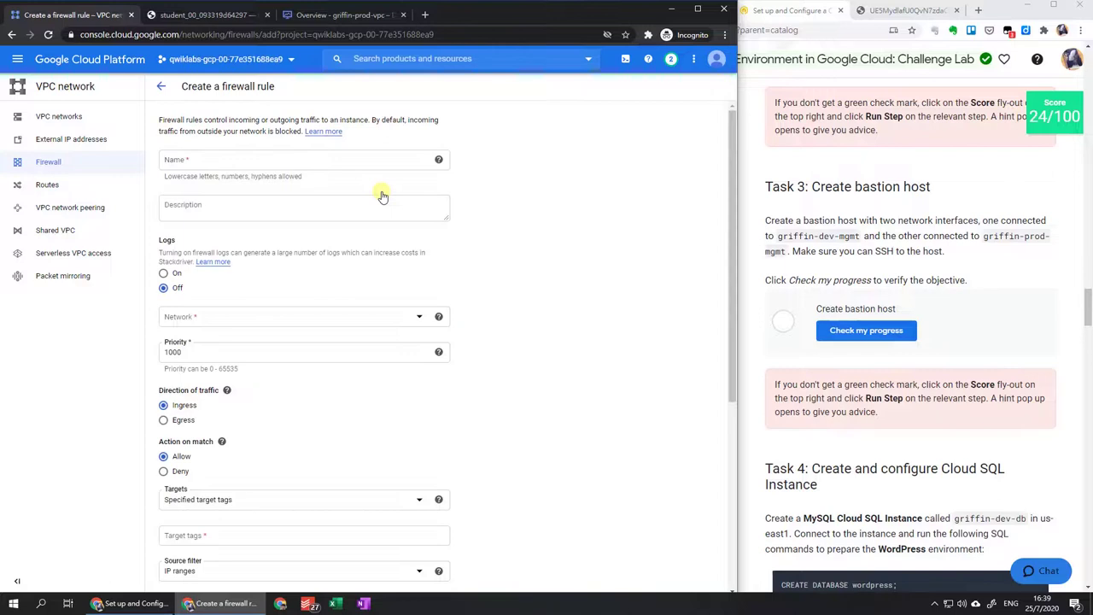
left_click(377, 163)
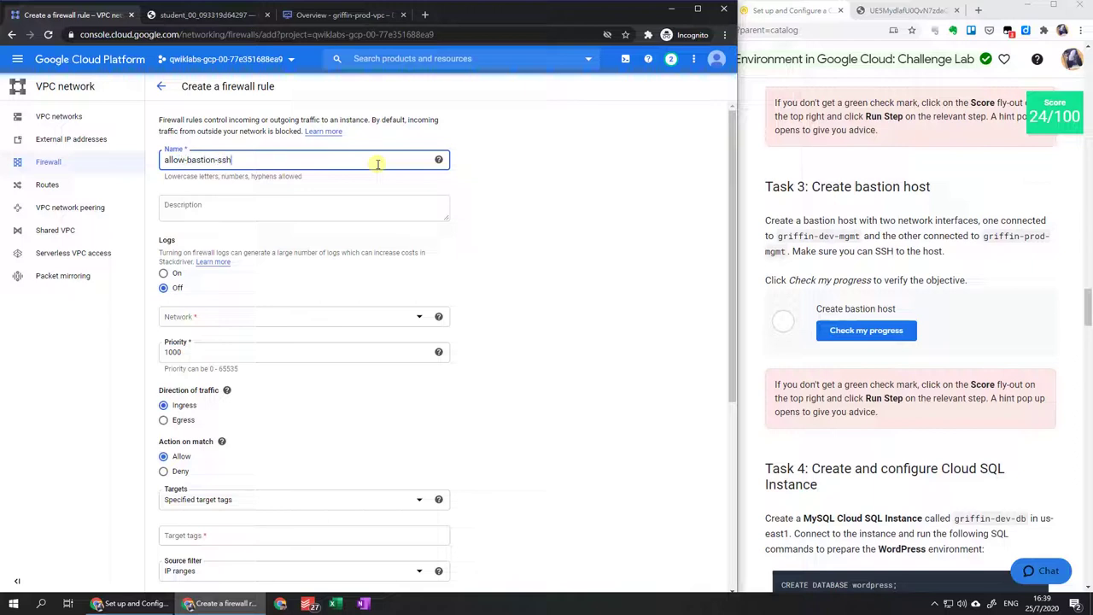
left_click(376, 317)
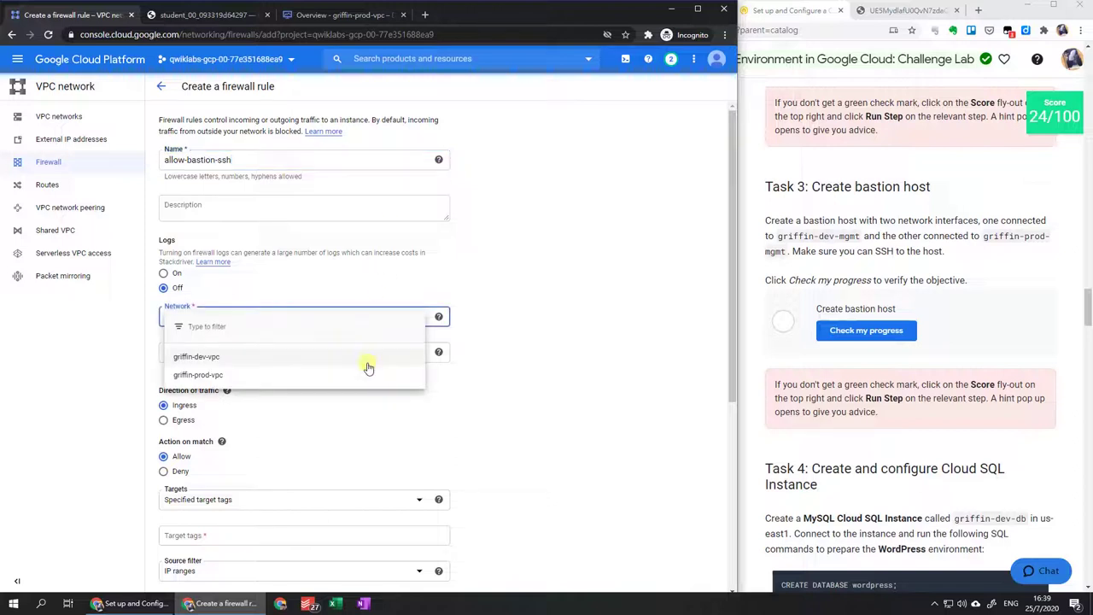
Put the rule on network griffin-dev-vpc with target tag bastion.
left_click(368, 367)
scroll(368, 367, "down", 3)
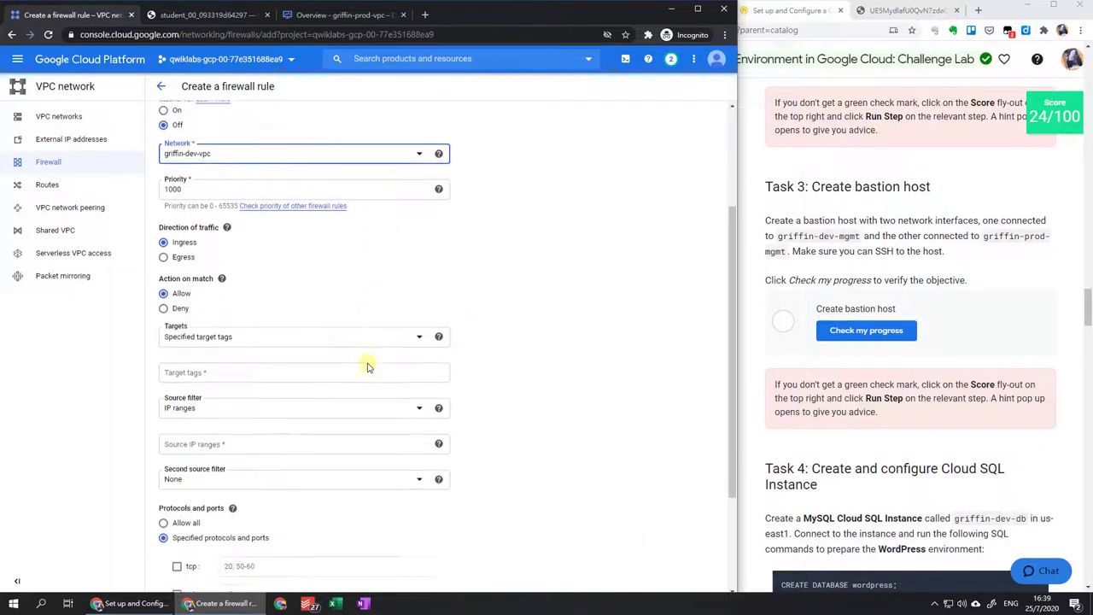
left_click(273, 337)
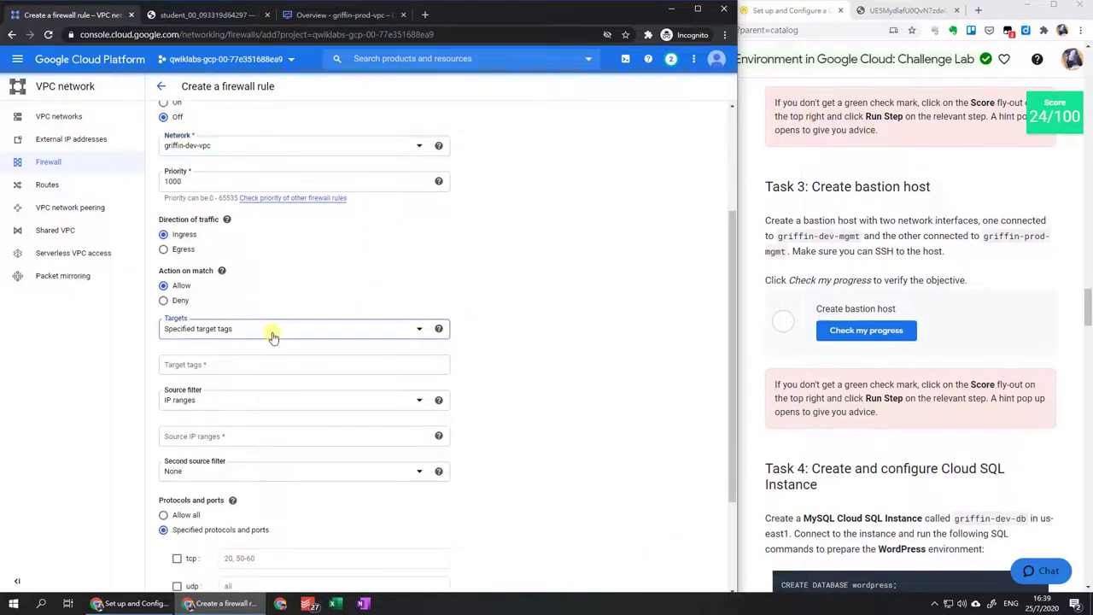
left_click(259, 357)
left_click(261, 361)
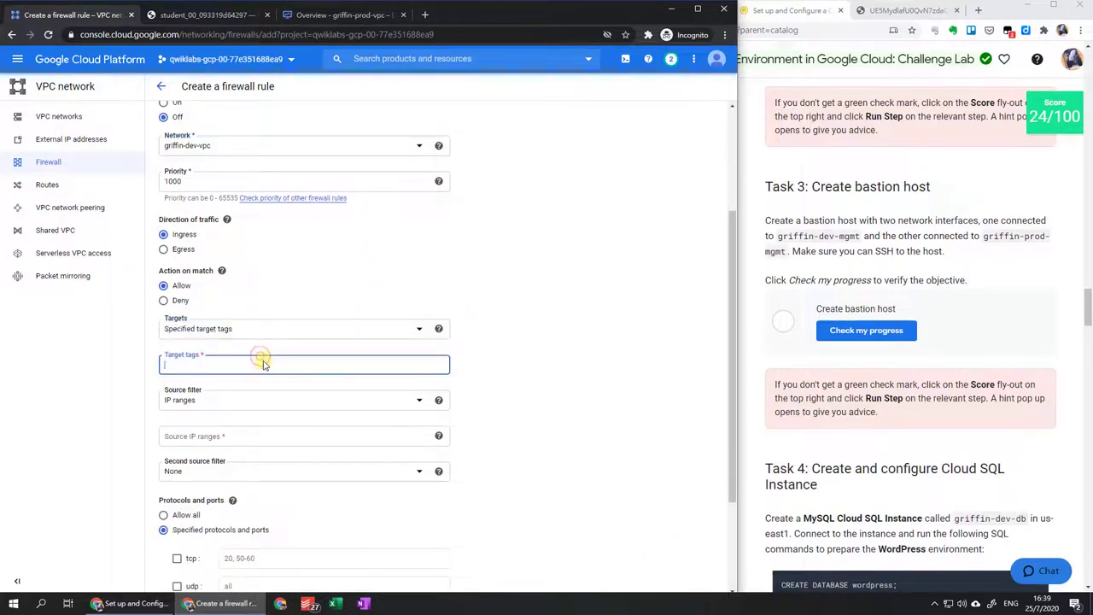
type("bastion")
key("Return")
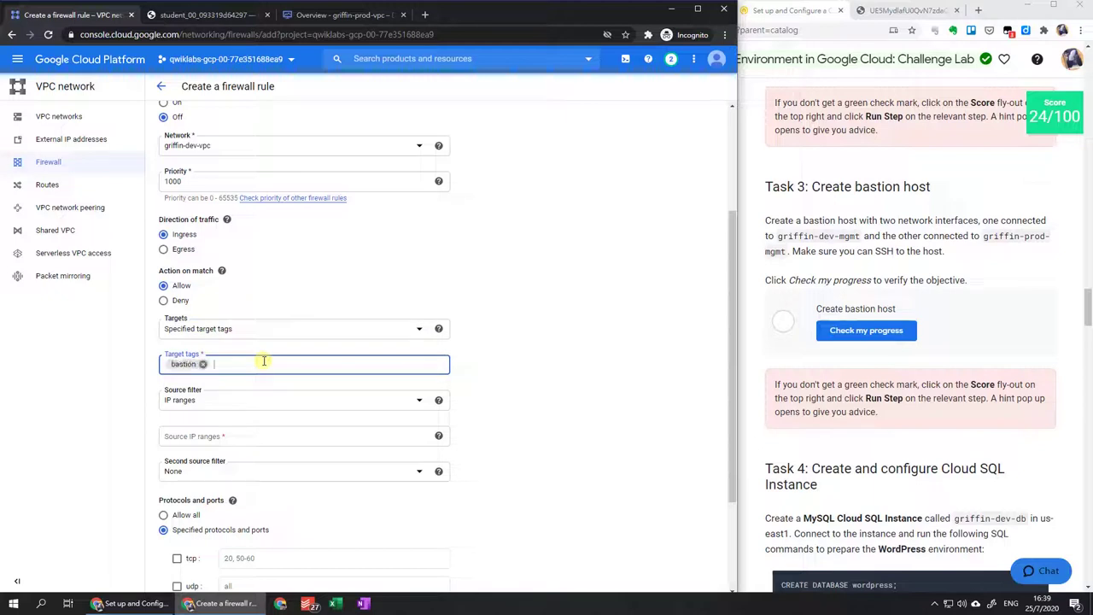
Copy 192.168.16.0/20 from the lab instructions into the rule's Source IP ranges.
left_click(274, 440)
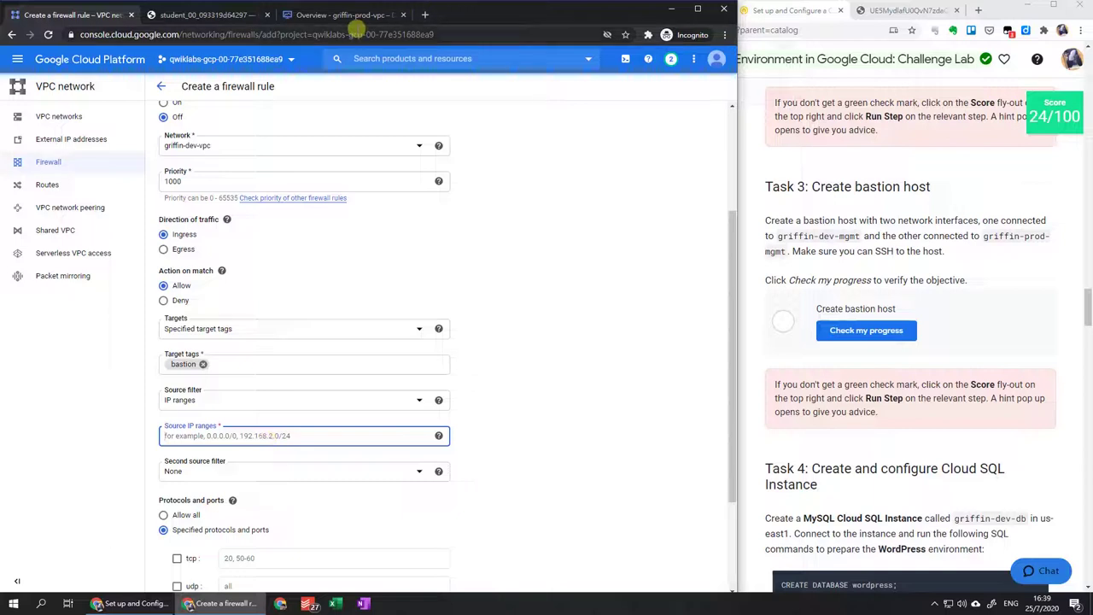
scroll(891, 240, "up", 5)
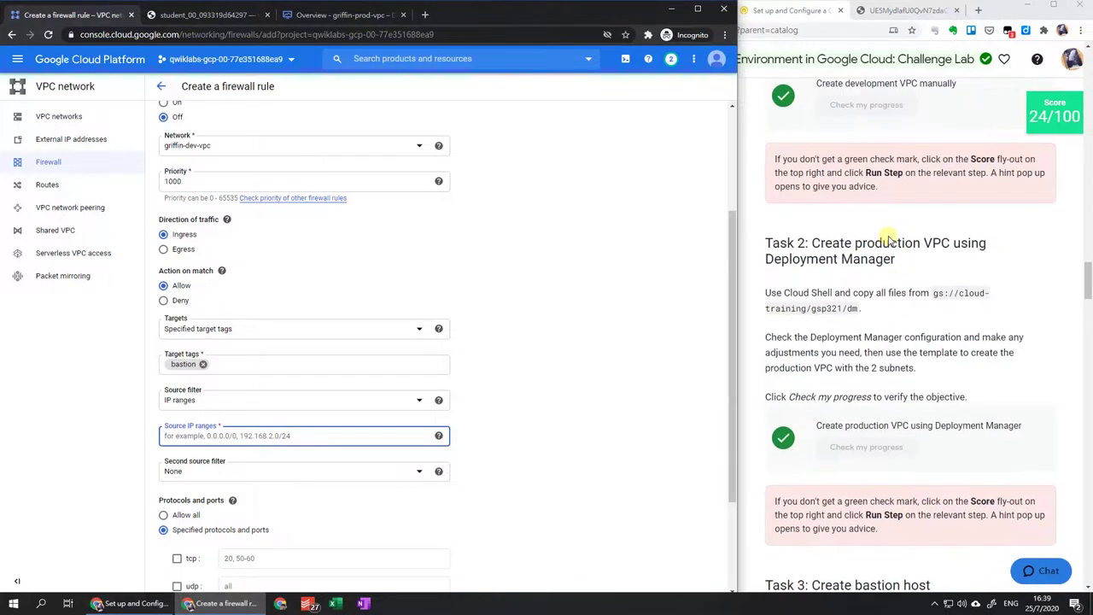
scroll(880, 226, "up", 3)
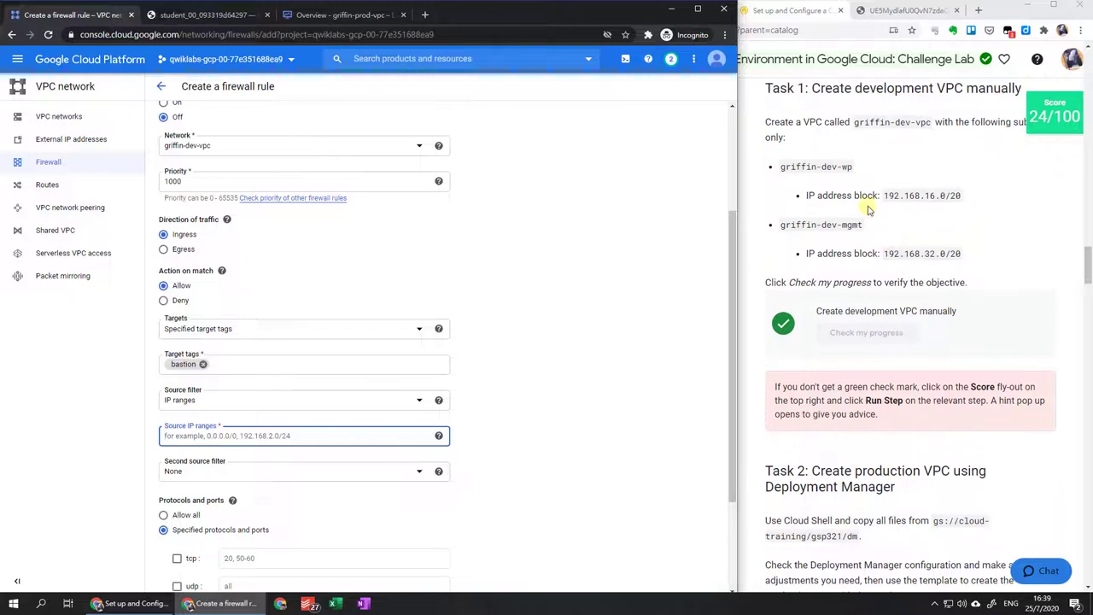
left_click_drag(884, 195, 971, 207)
key("ctrl+c")
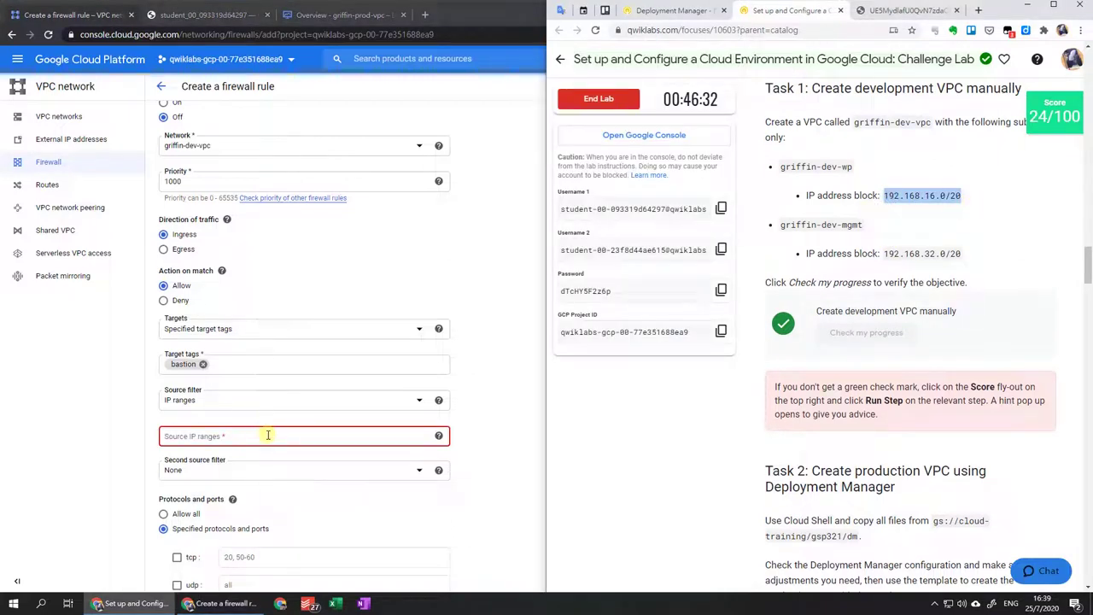
left_click(268, 436)
key("ctrl+v")
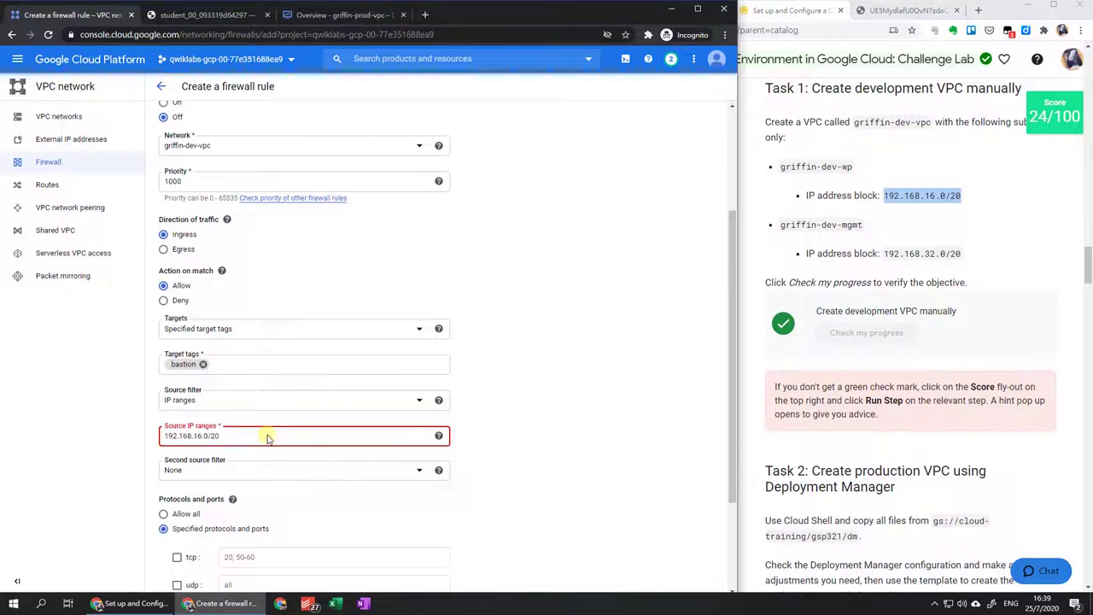
Run Qwiklabs' progress check for the bastion host task.
scroll(1010, 270, "down", 5)
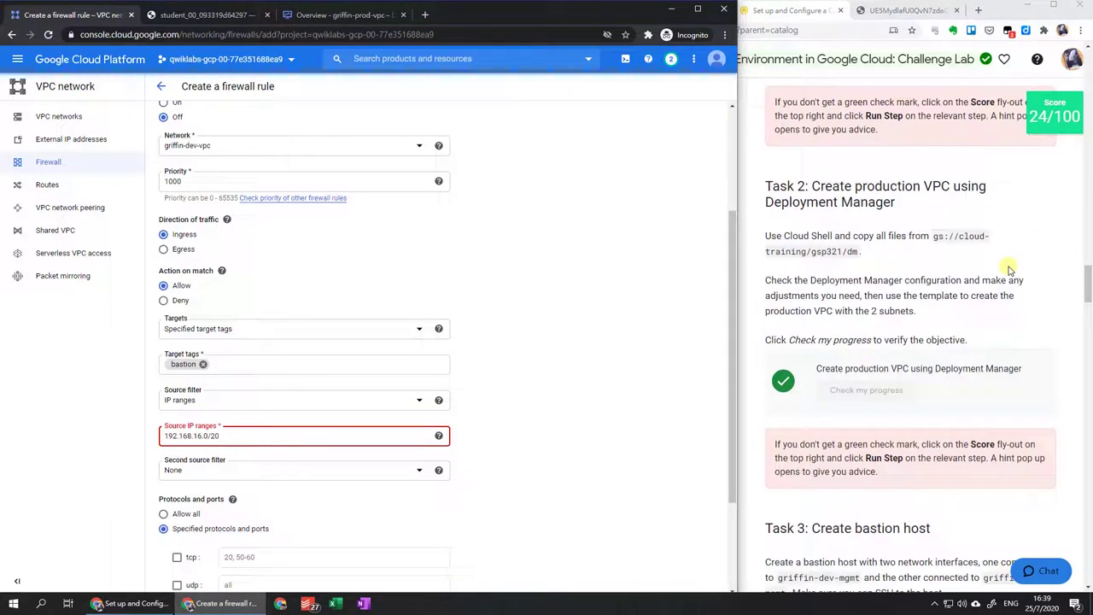
left_click(1044, 130)
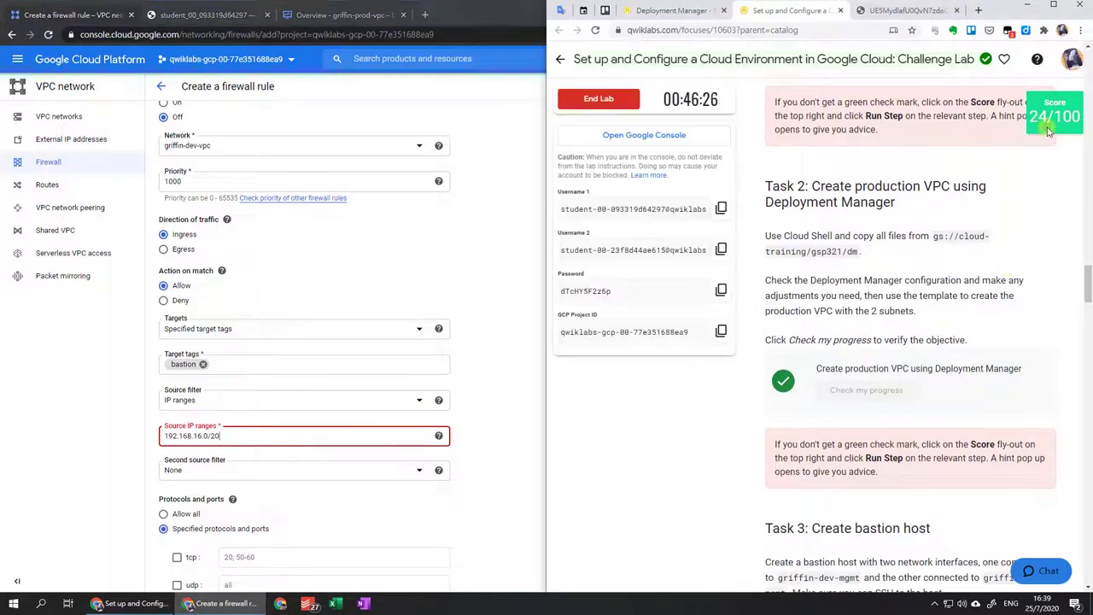
left_click(1055, 117)
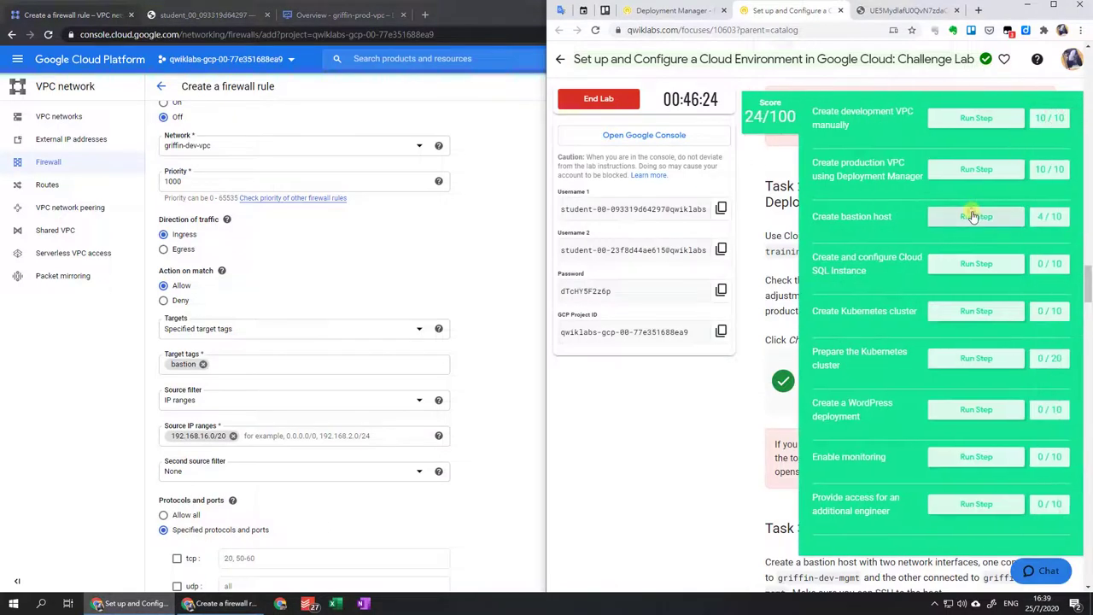
left_click(973, 216)
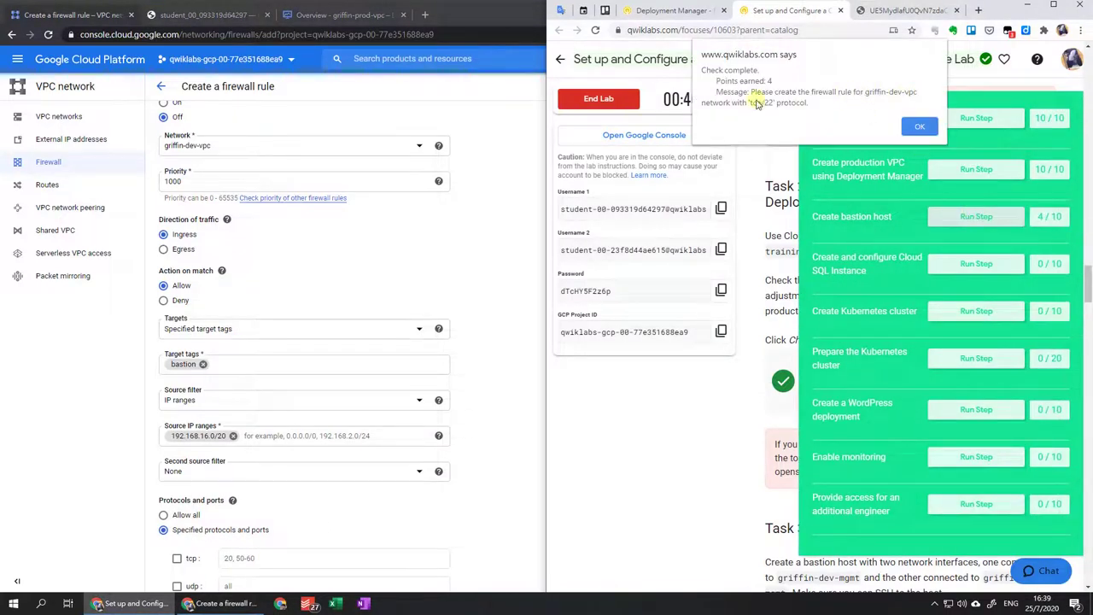
scroll(378, 376, "down", 2)
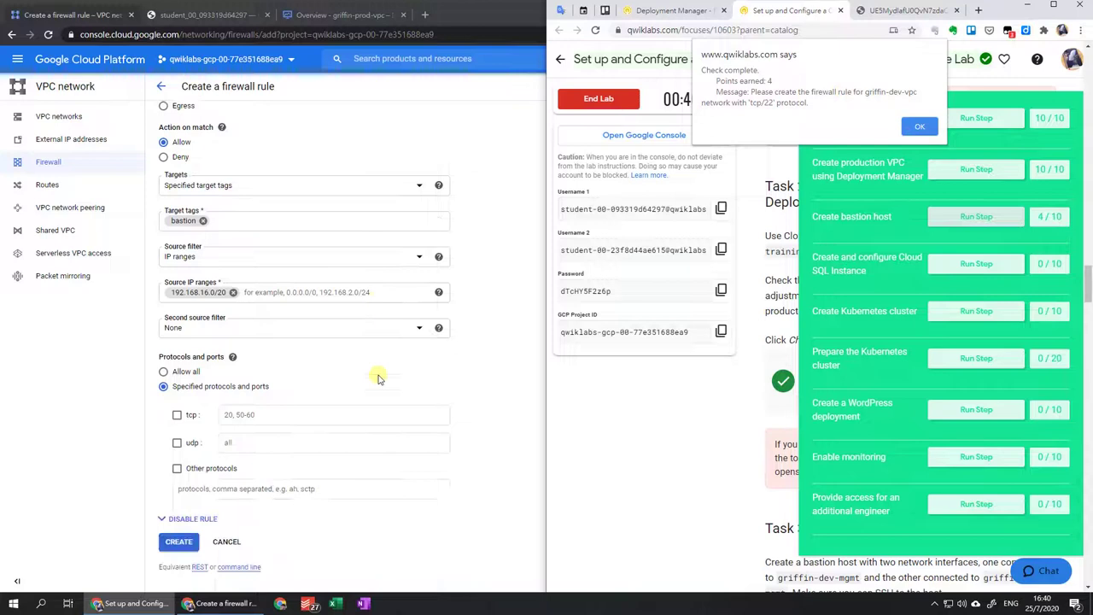
Allow tcp port 22 and create the allow-bastion-ssh rule.
left_click(181, 416)
left_click(271, 414)
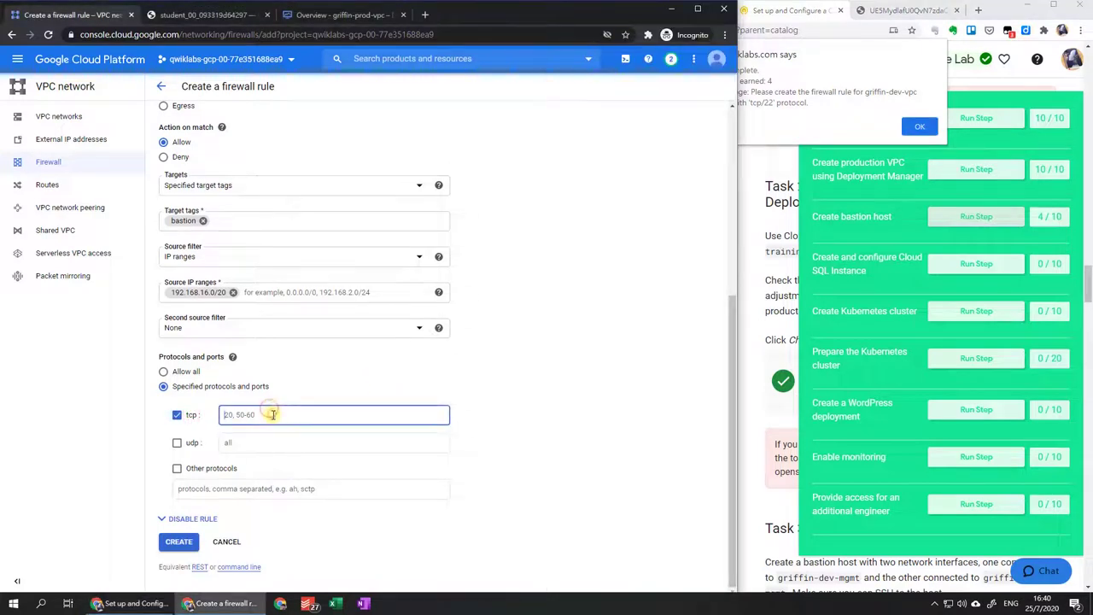
type("22")
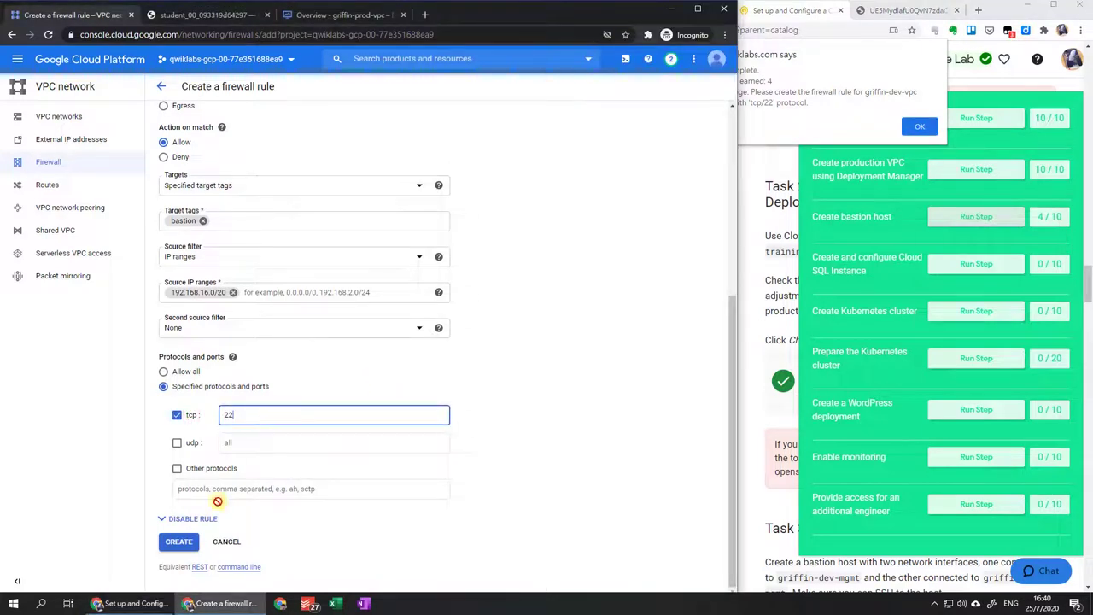
left_click(182, 547)
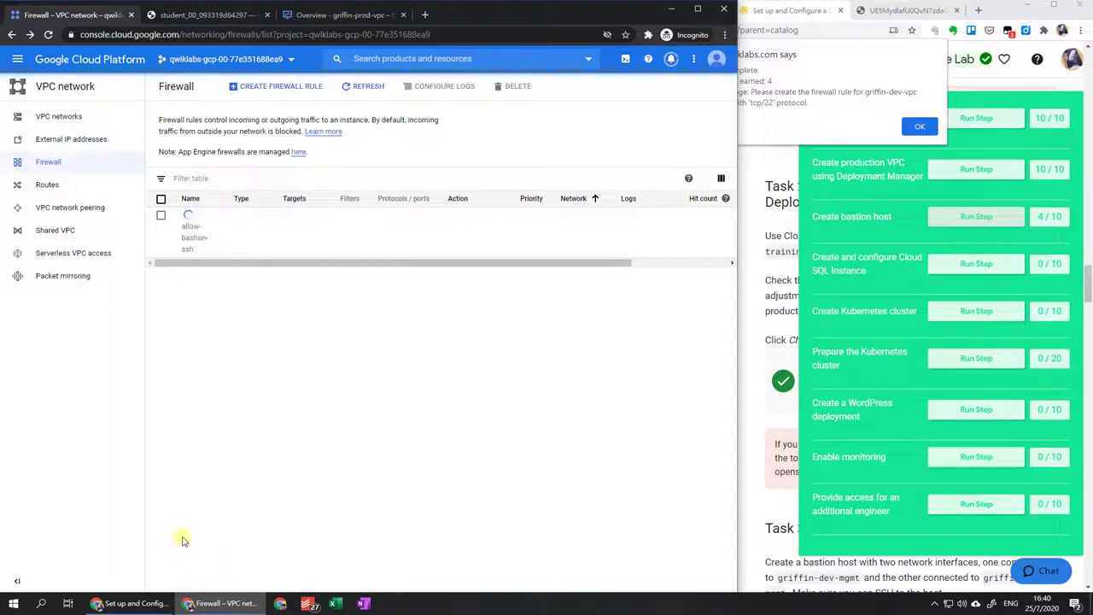
Re-run Qwiklabs' bastion host check now that the firewall rule exists.
left_click(920, 127)
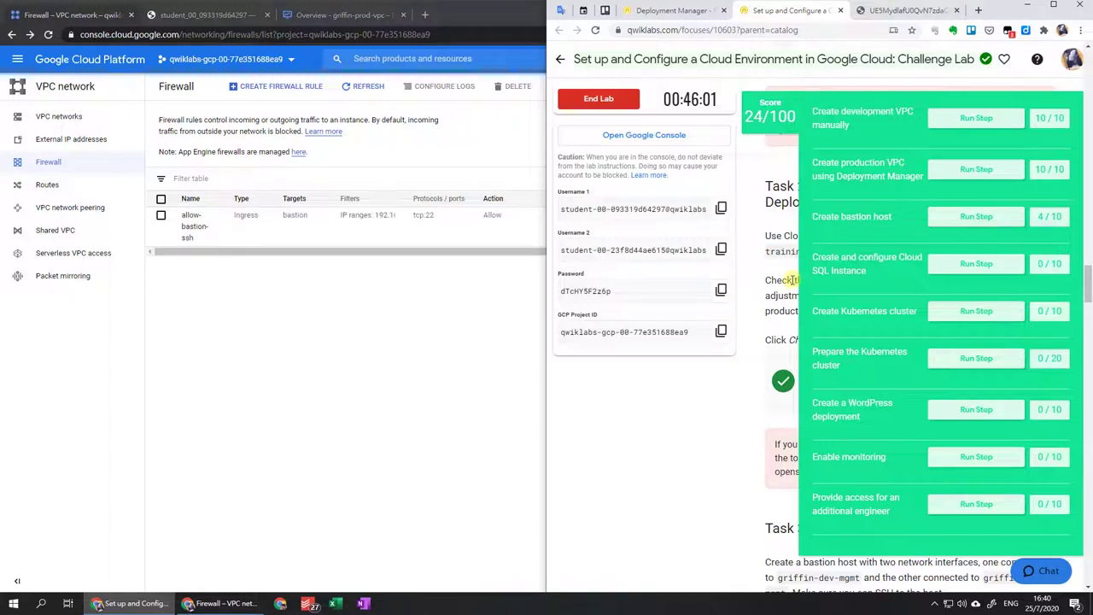
left_click(366, 97)
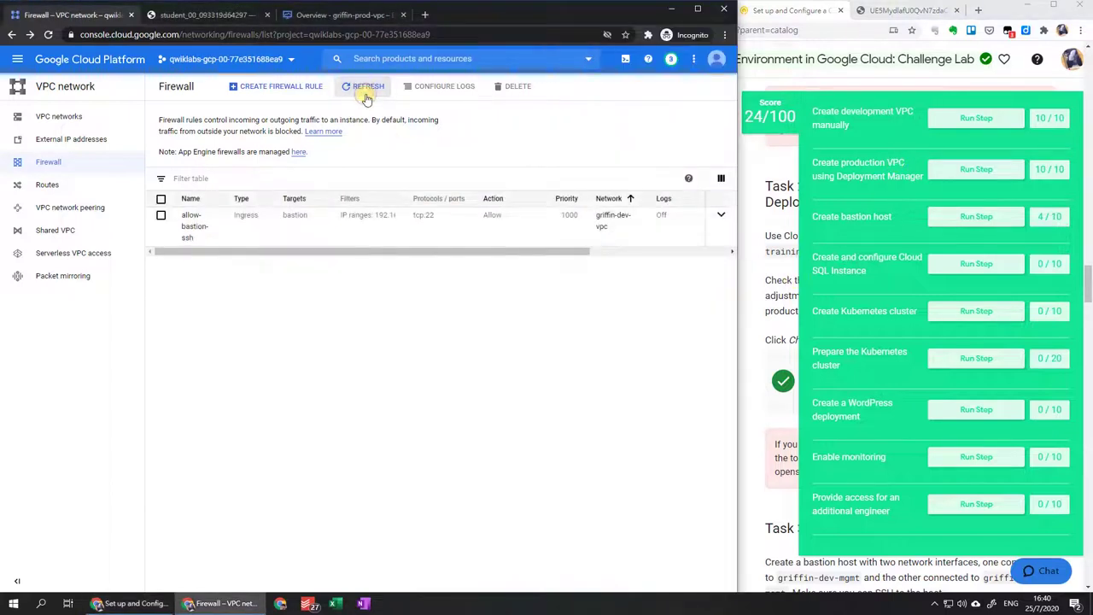
left_click(972, 220)
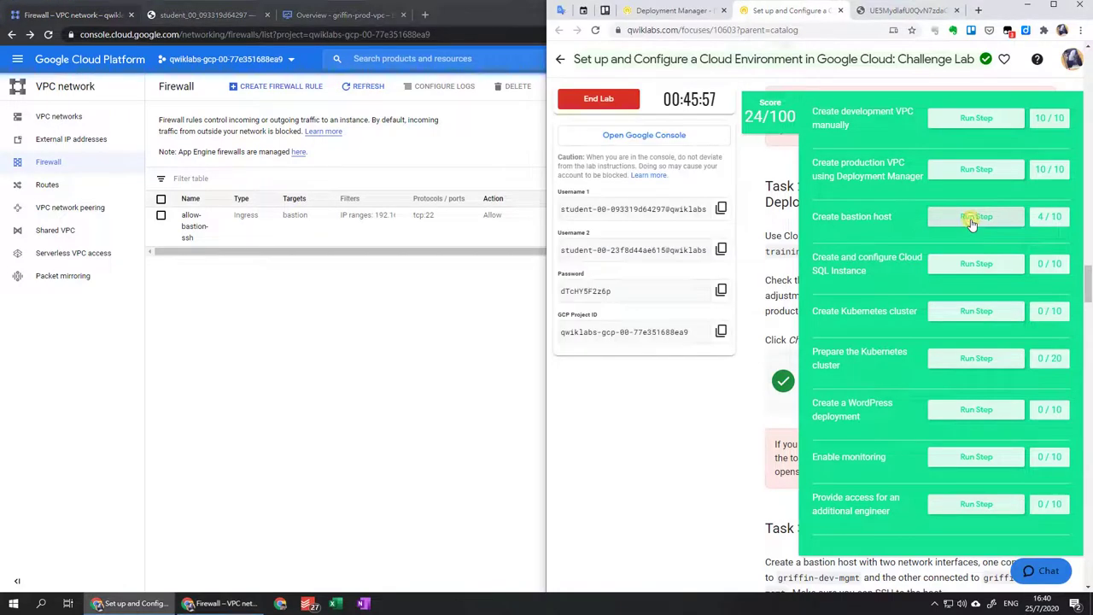
Start a second firewall rule named allow-bastion-prod-ssh on network griffin-prod-vpc.
left_click(293, 87)
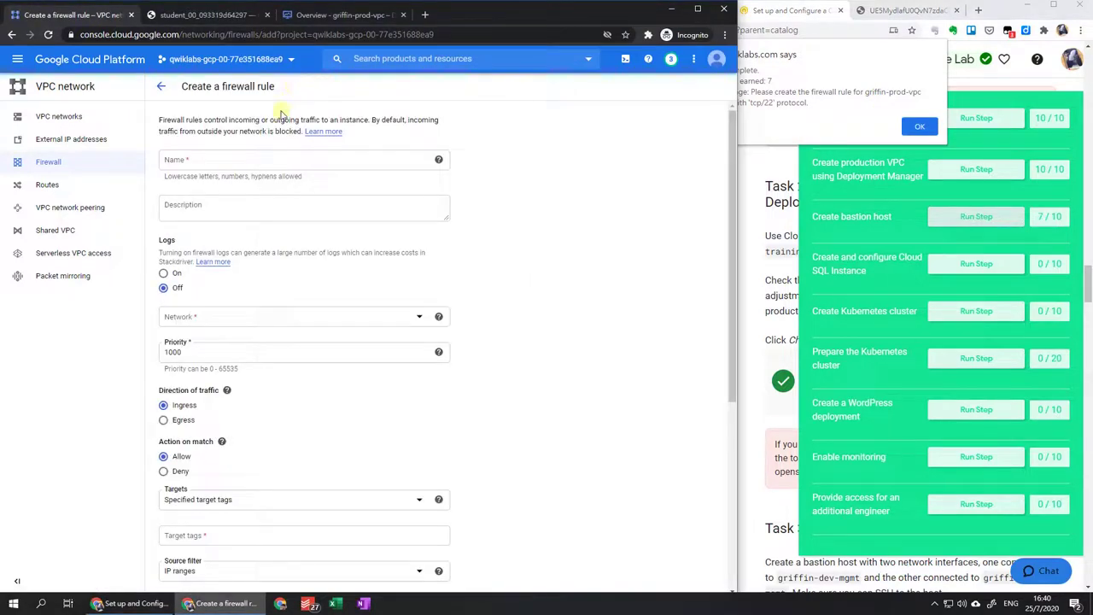
left_click(252, 153)
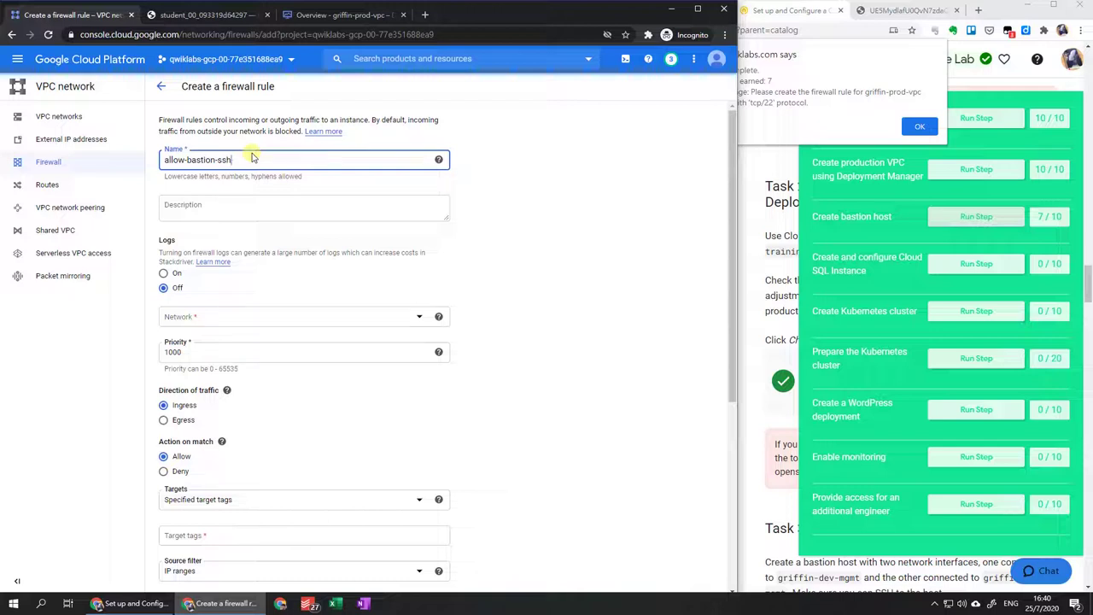
type("prod-")
left_click(271, 319)
left_click(276, 374)
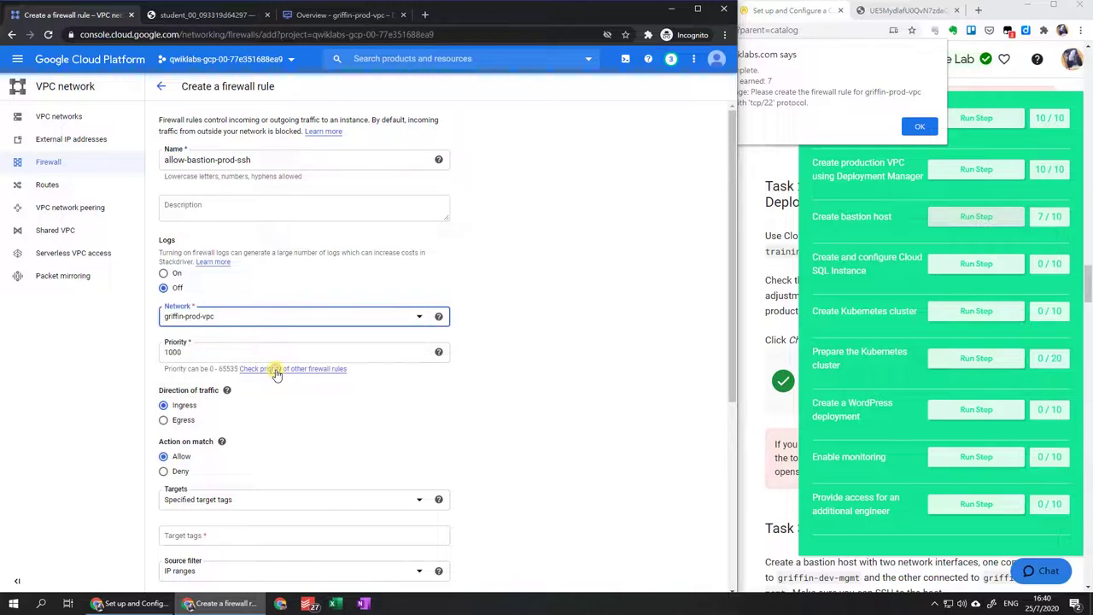
scroll(277, 375, "down", 3)
scroll(276, 373, "down", 1)
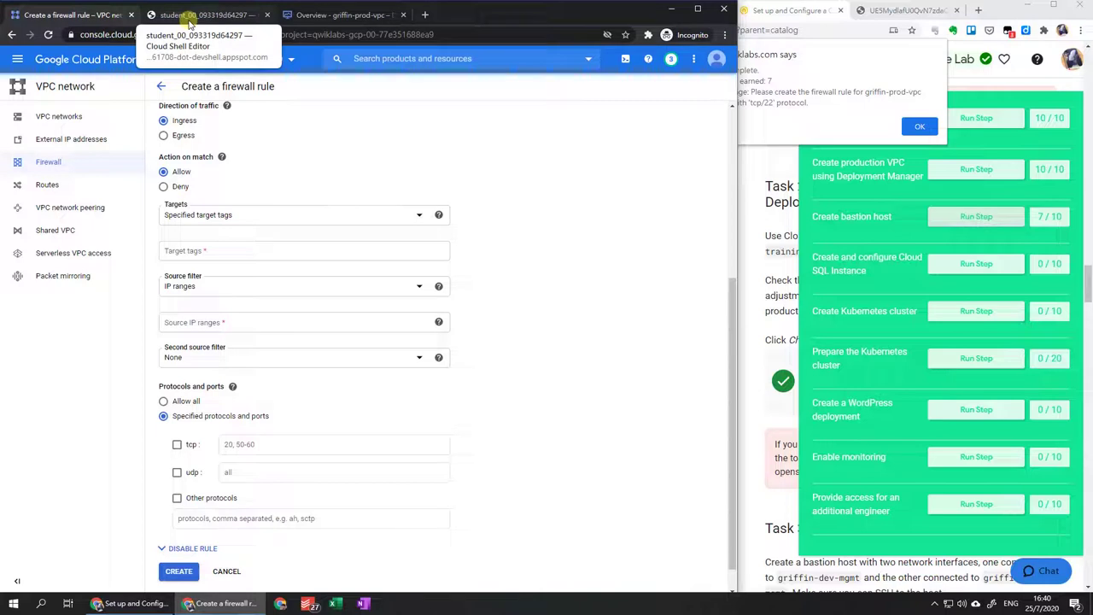
Copy griffin-prod-wp's range 192.168.48.0/20 from Deployment Manager for the rule's source IP range.
left_click(355, 16)
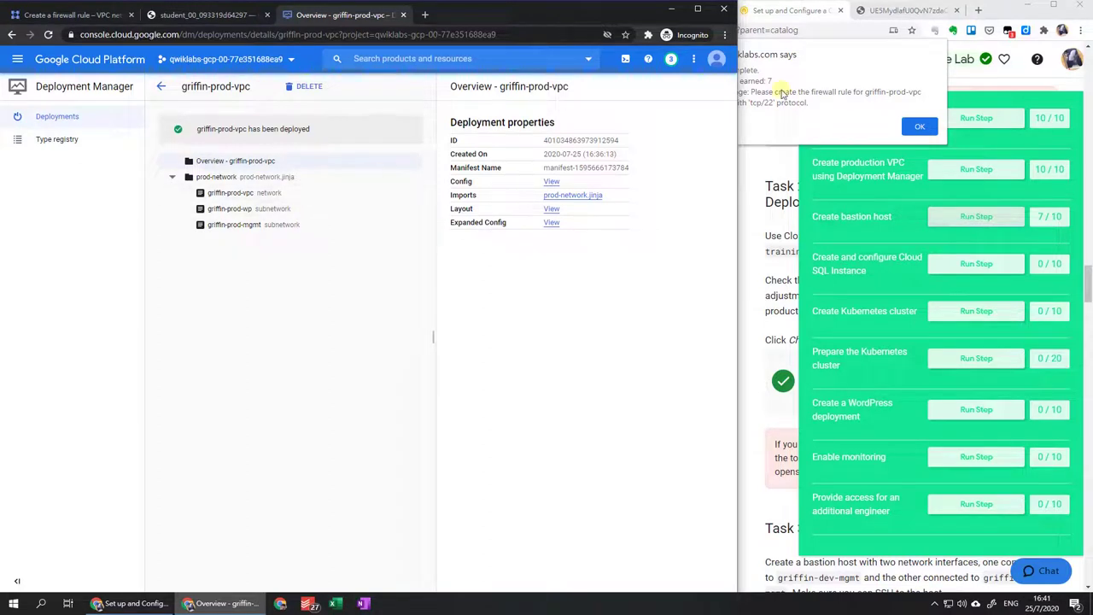
left_click(828, 106)
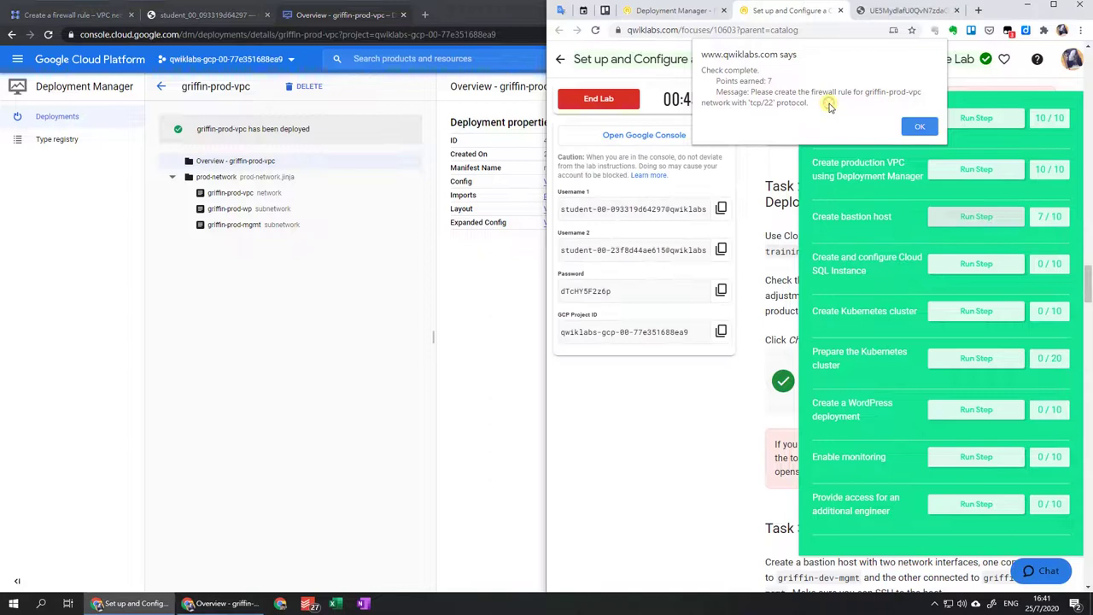
left_click(356, 191)
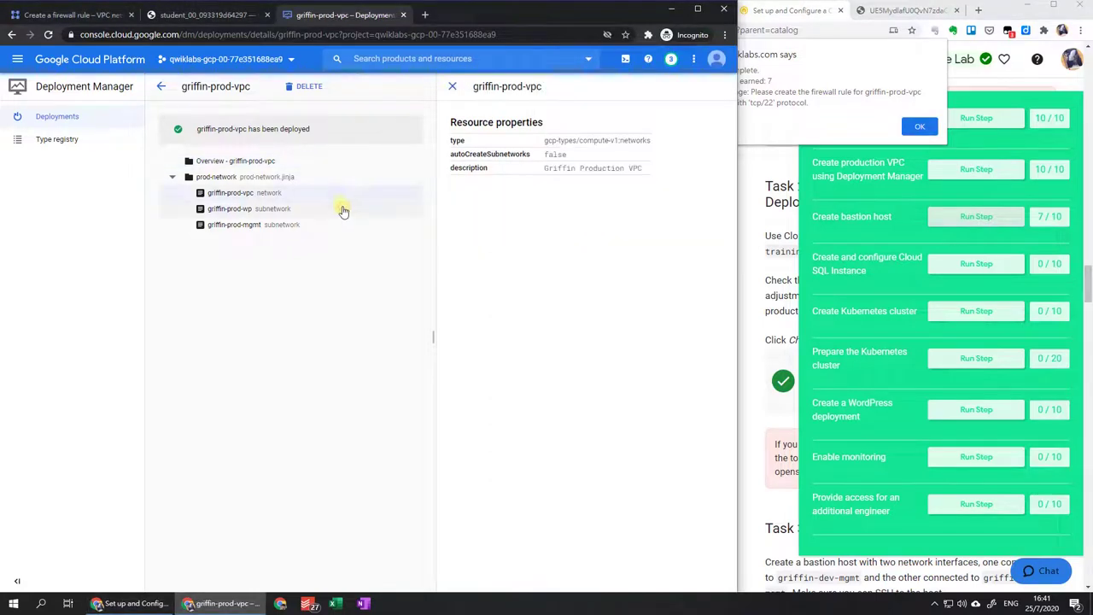
left_click(342, 210)
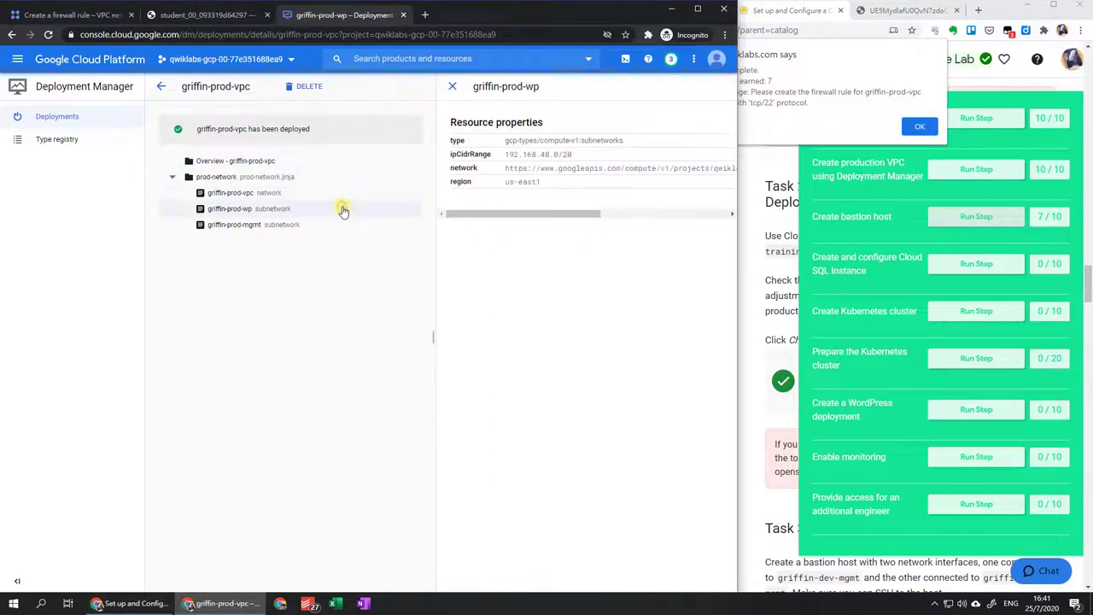
triple_click(525, 156)
key("ctrl+c")
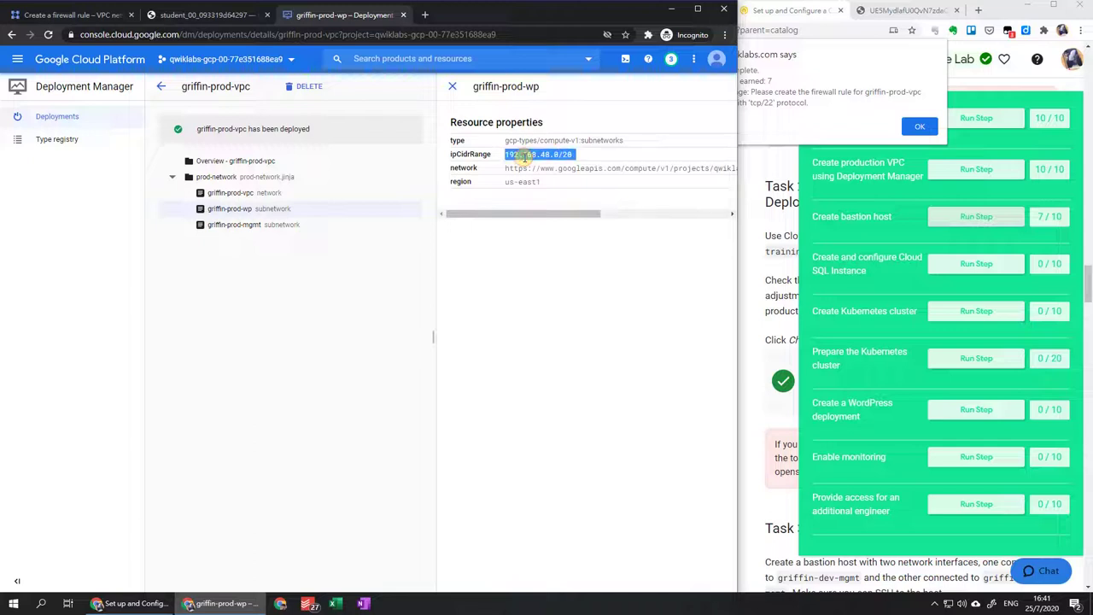
left_click(96, 15)
left_click(231, 322)
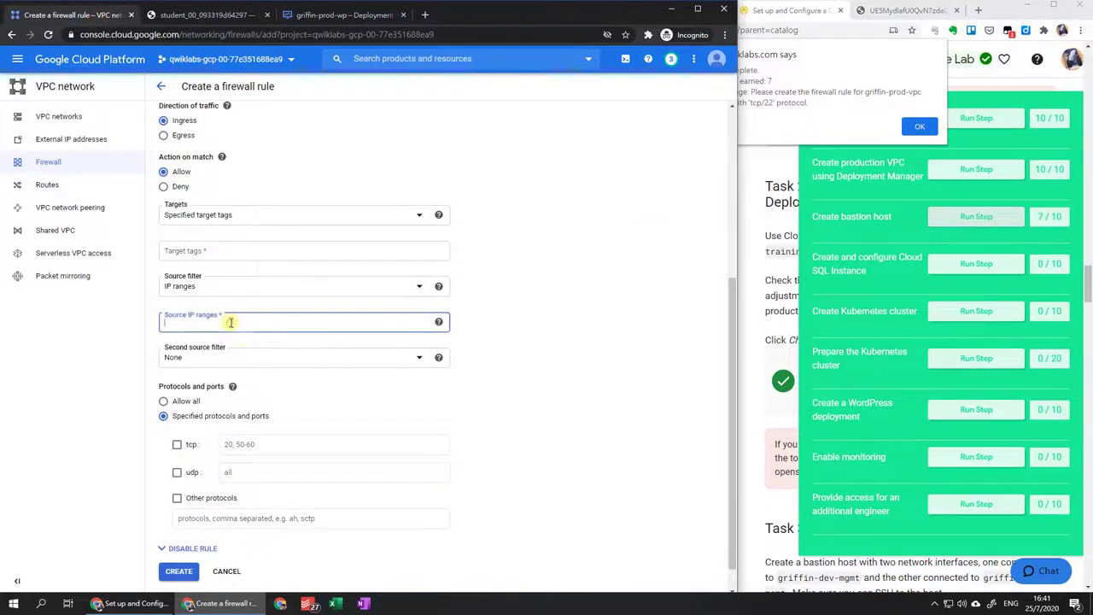
Set the source range to 192.168.48.0/20 and allow tcp port 22.
key("ctrl+v")
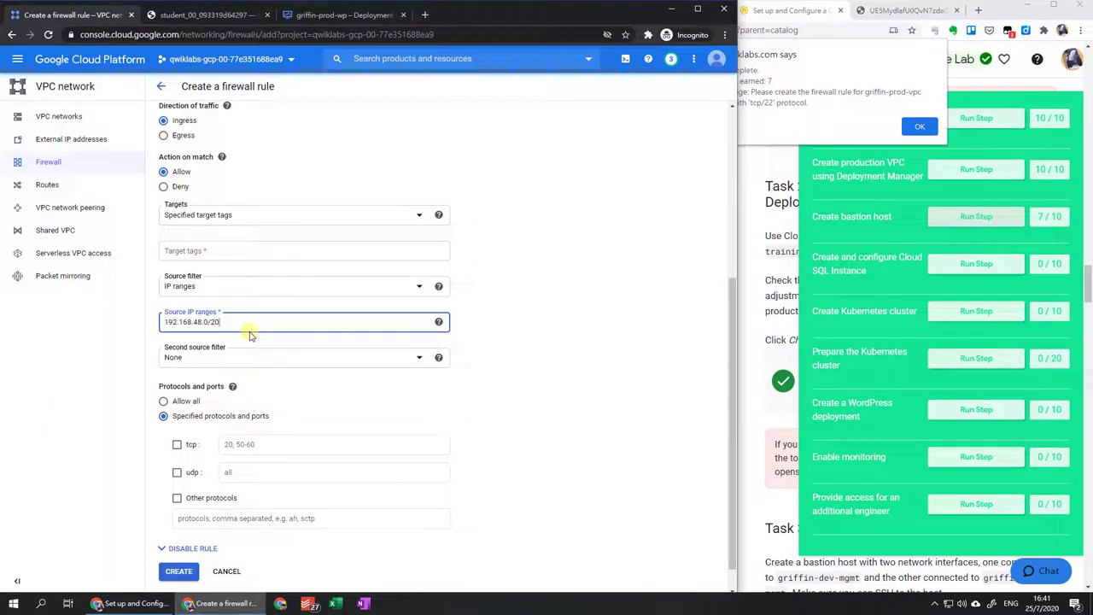
left_click(177, 445)
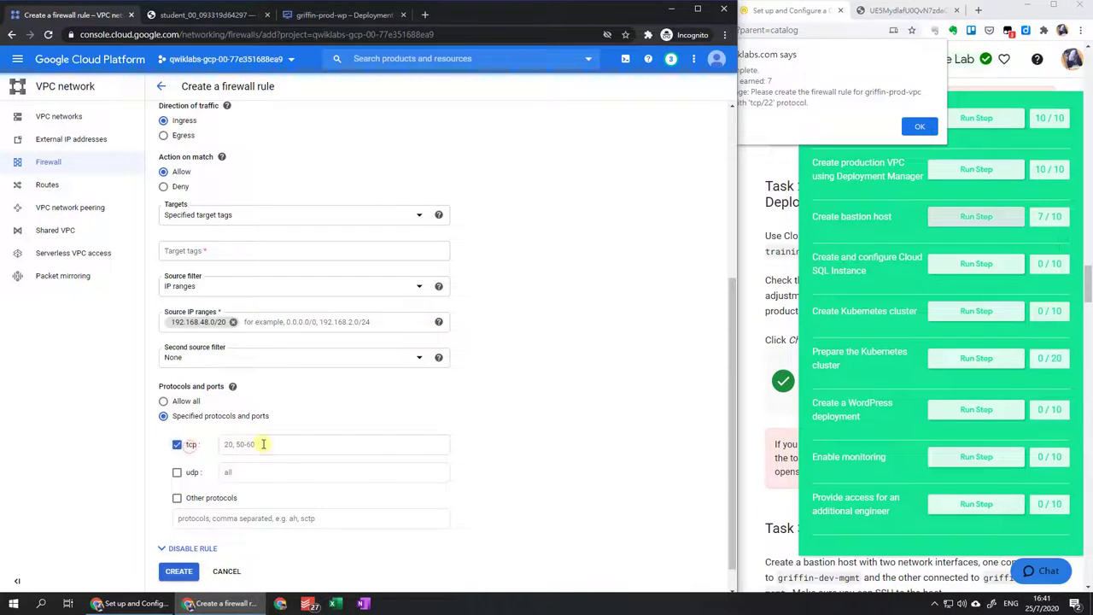
left_click(263, 444)
type("22")
left_click(179, 572)
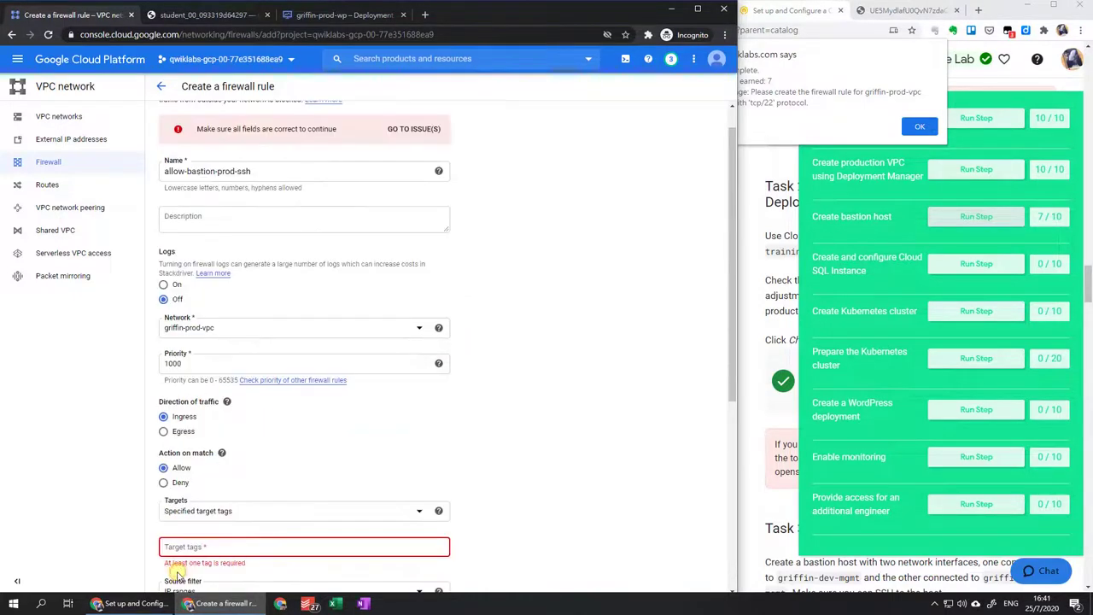
Add the bastion target tag and create the allow-bastion-prod-ssh rule.
left_click(238, 545)
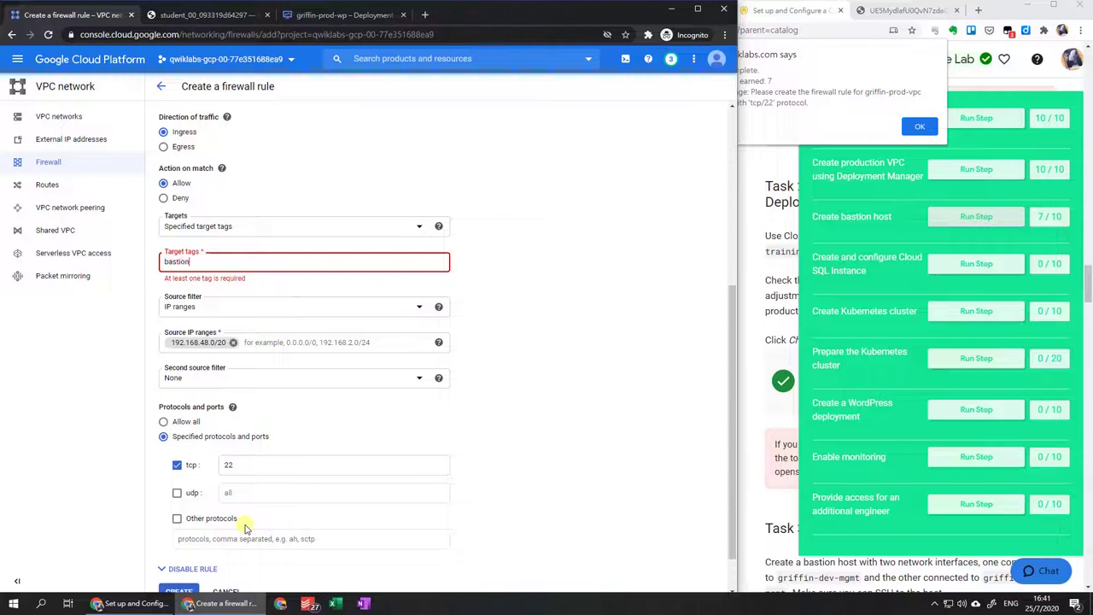
type("bastion")
key("Return")
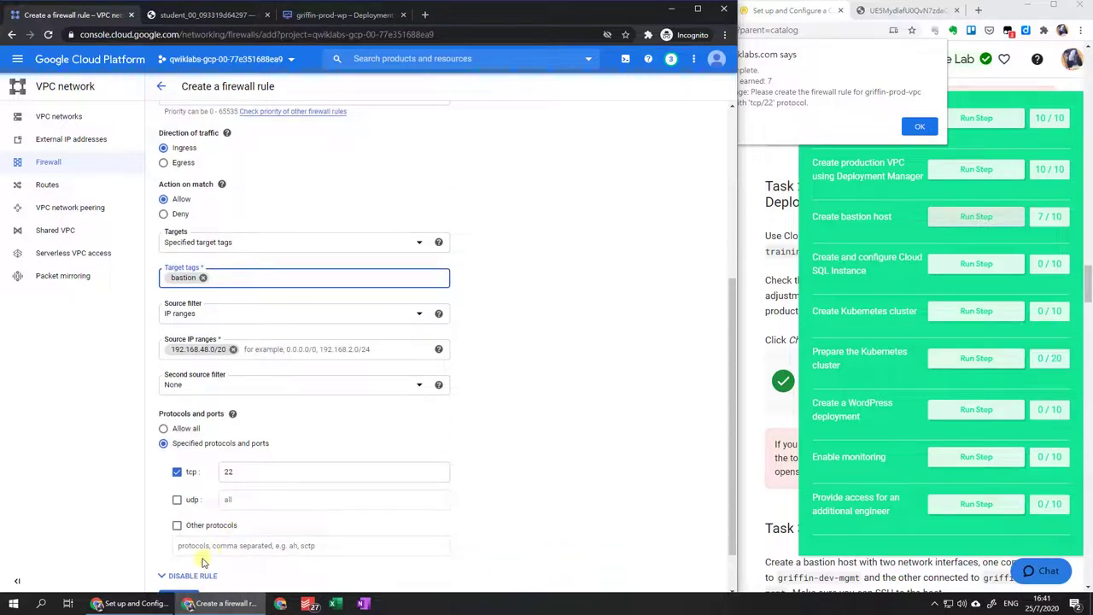
scroll(244, 528, "down", 1)
left_click(185, 544)
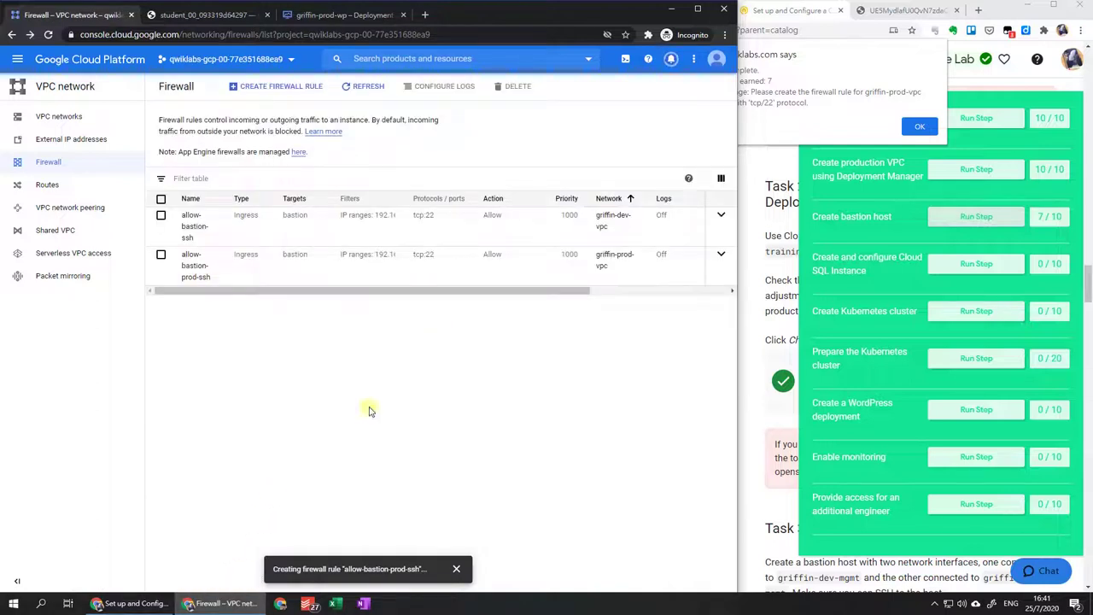
left_click(922, 126)
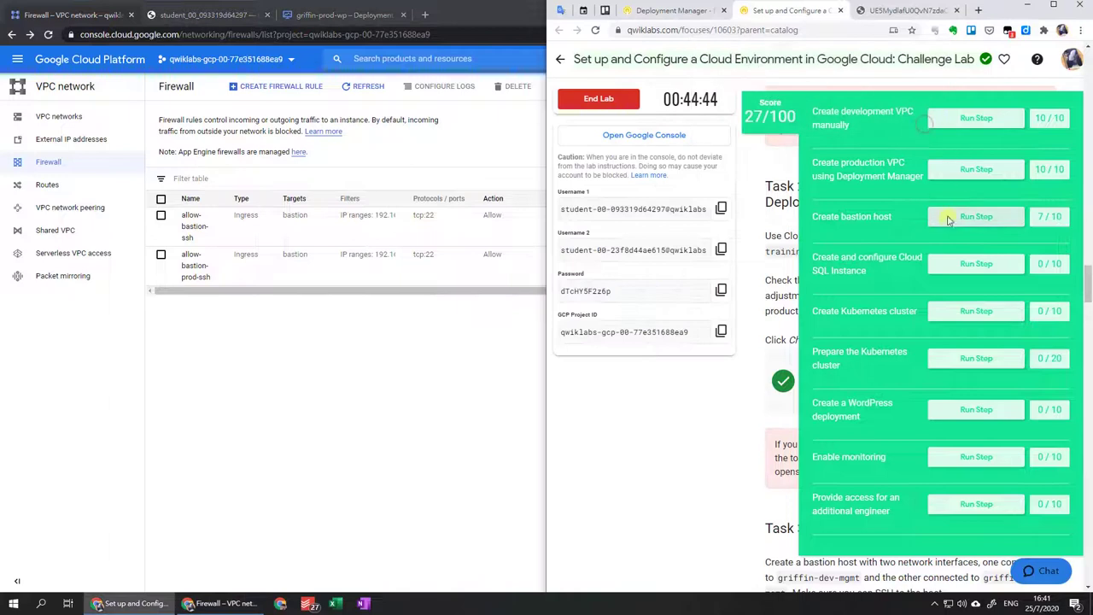
Get the bastion host task verified in Qwiklabs, reaching 30/100.
left_click(948, 218)
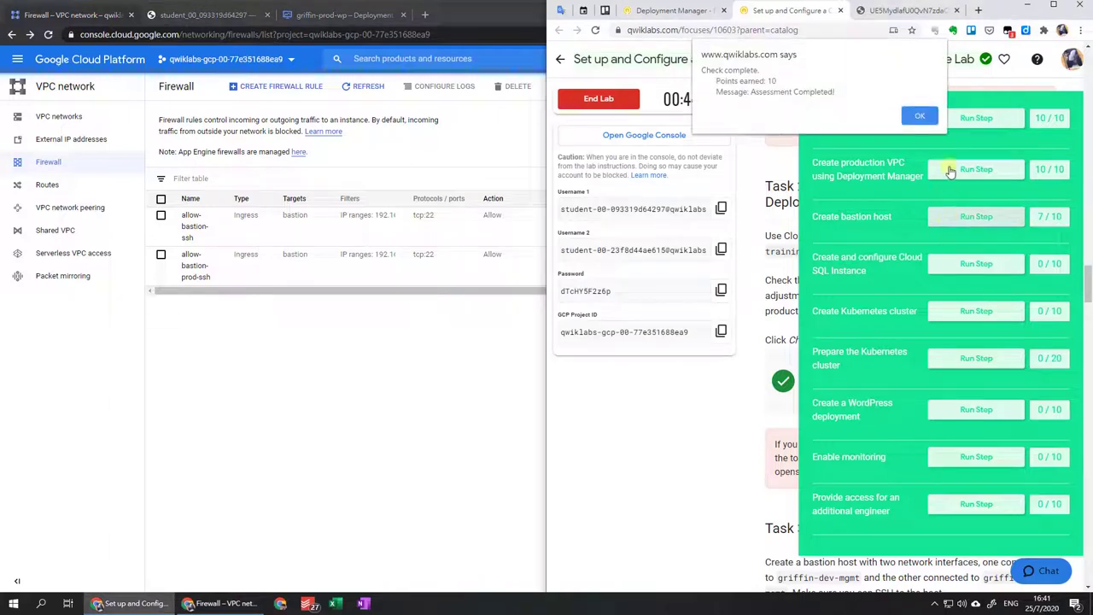
left_click(921, 117)
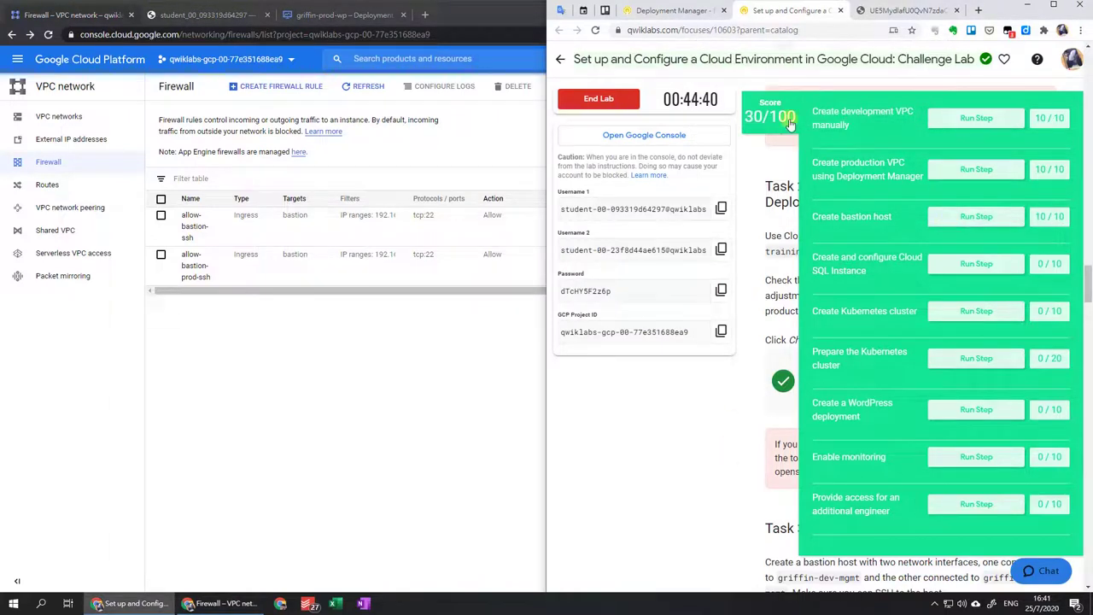
scroll(733, 370, "down", 1)
scroll(733, 370, "down", 4)
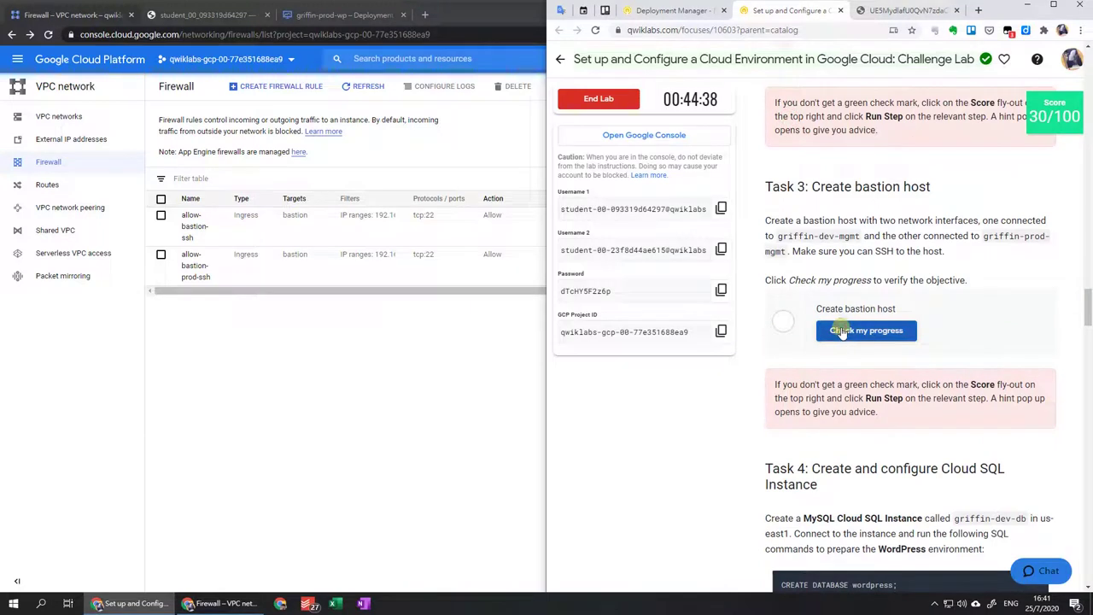
left_click(841, 332)
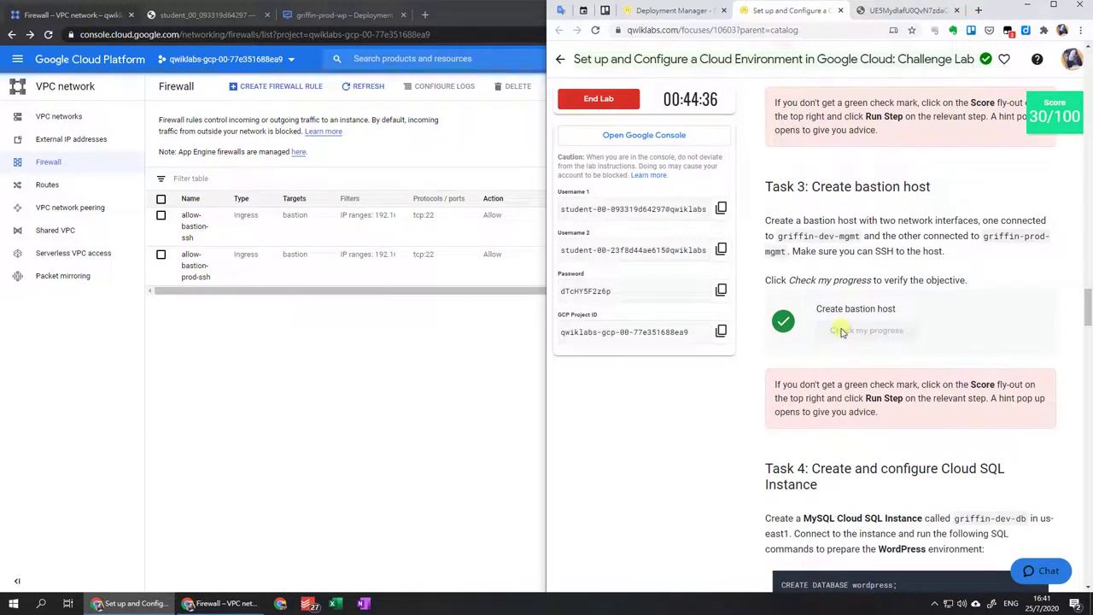
scroll(842, 331, "down", 3)
scroll(833, 325, "down", 1)
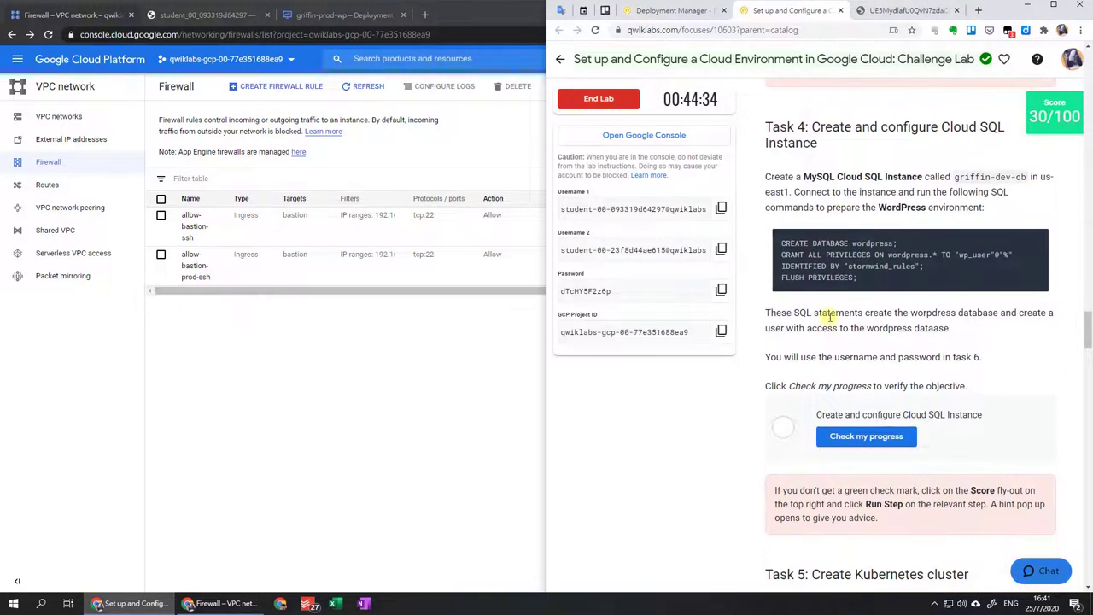
Go to the Cloud SQL instances page from the Navigation menu.
left_click(18, 62)
scroll(49, 295, "down", 3)
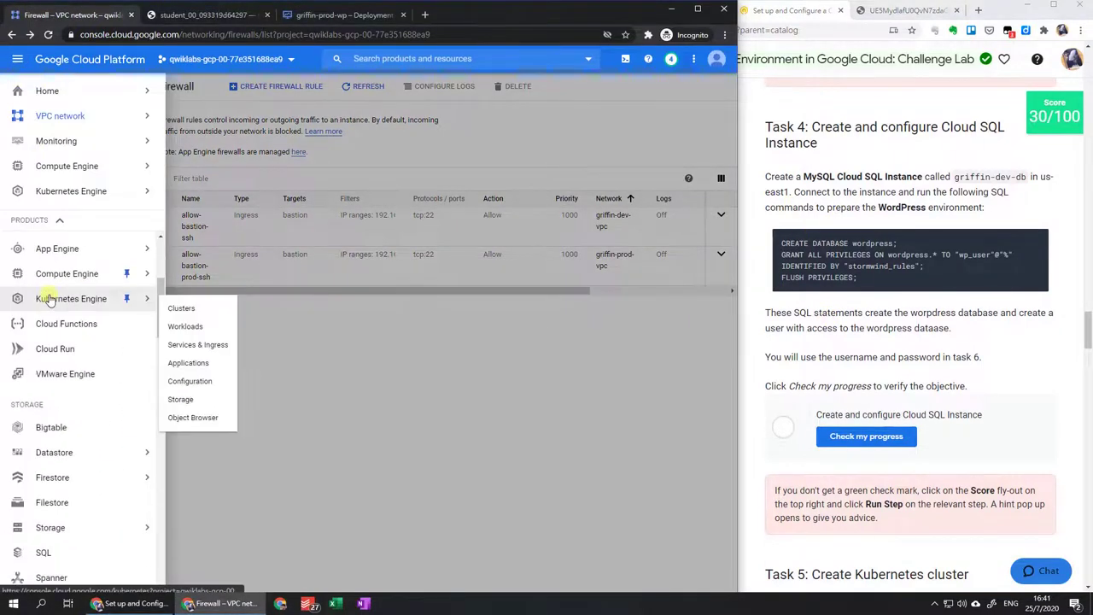
left_click(51, 498)
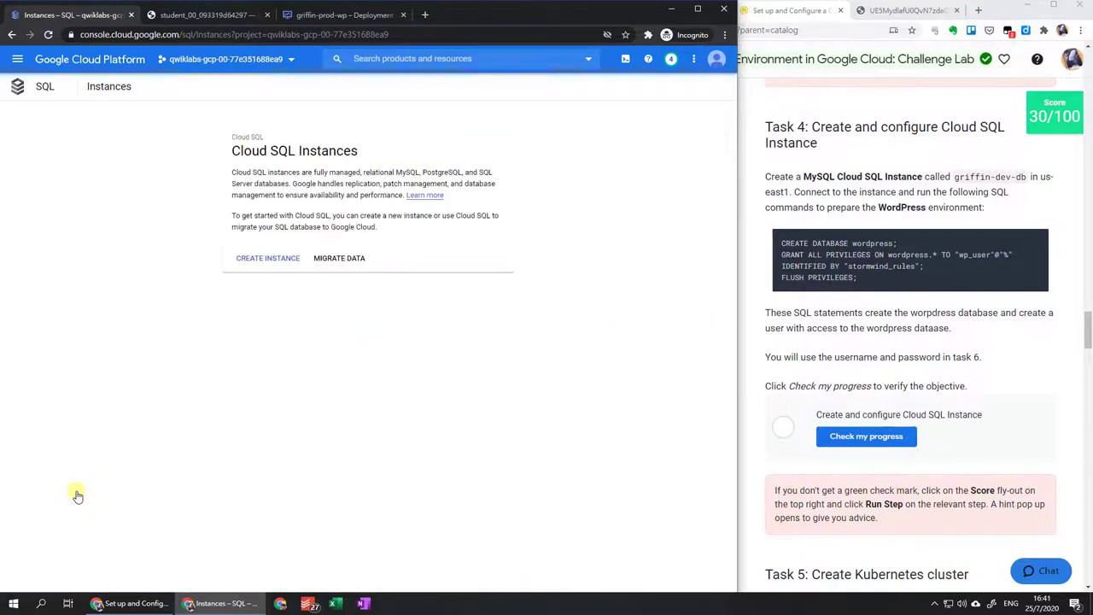
Start a MySQL instance named griffin-dev-db and set its root password.
left_click(251, 262)
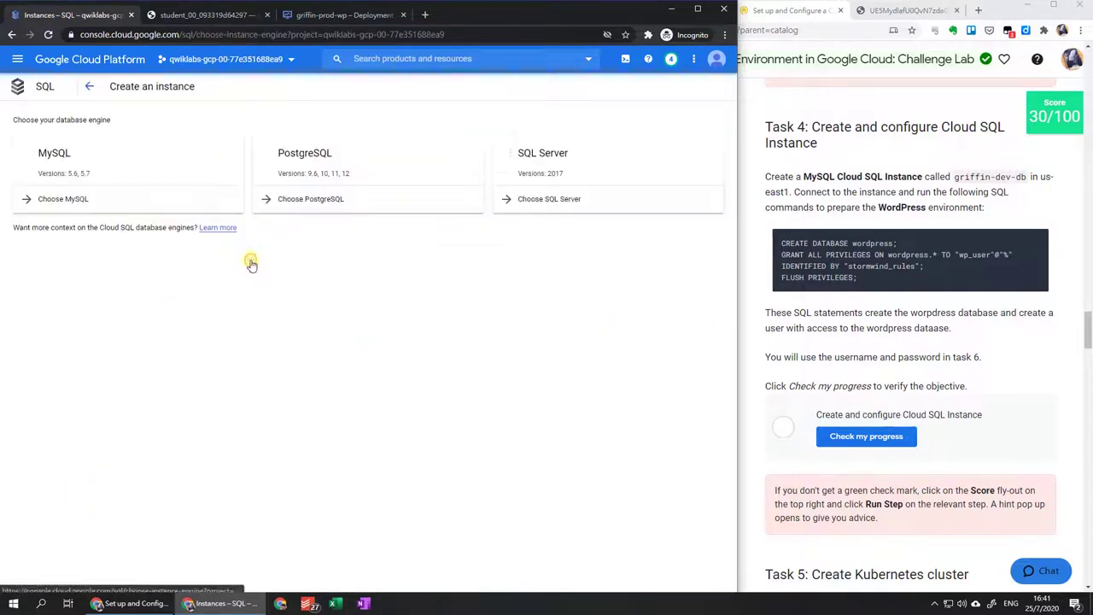
left_click(95, 208)
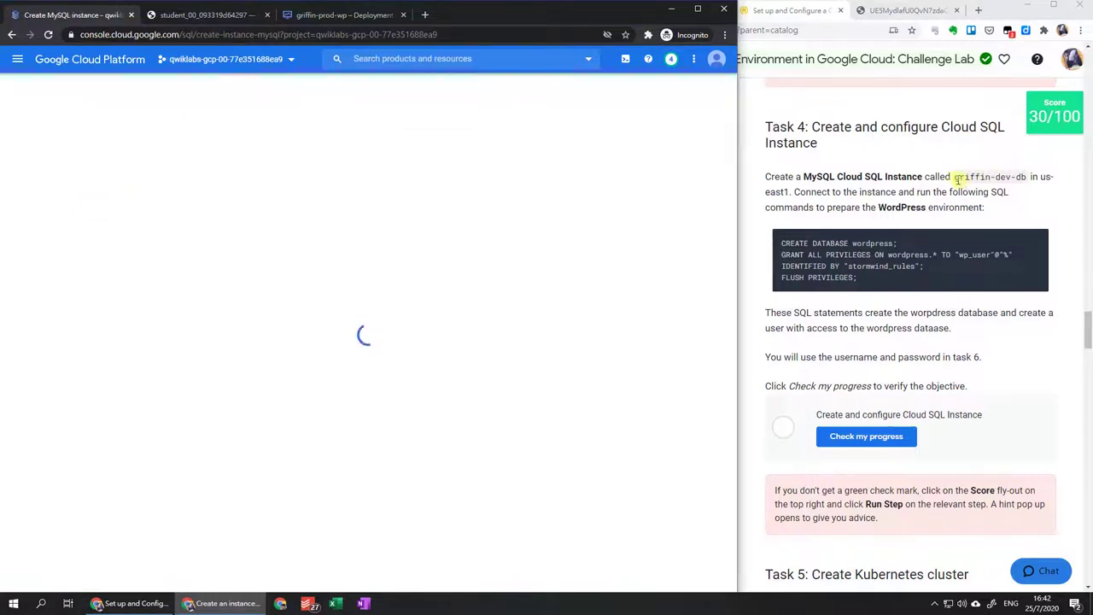
left_click_drag(957, 177, 1028, 176)
left_click(140, 152)
type("griffin-dev-db")
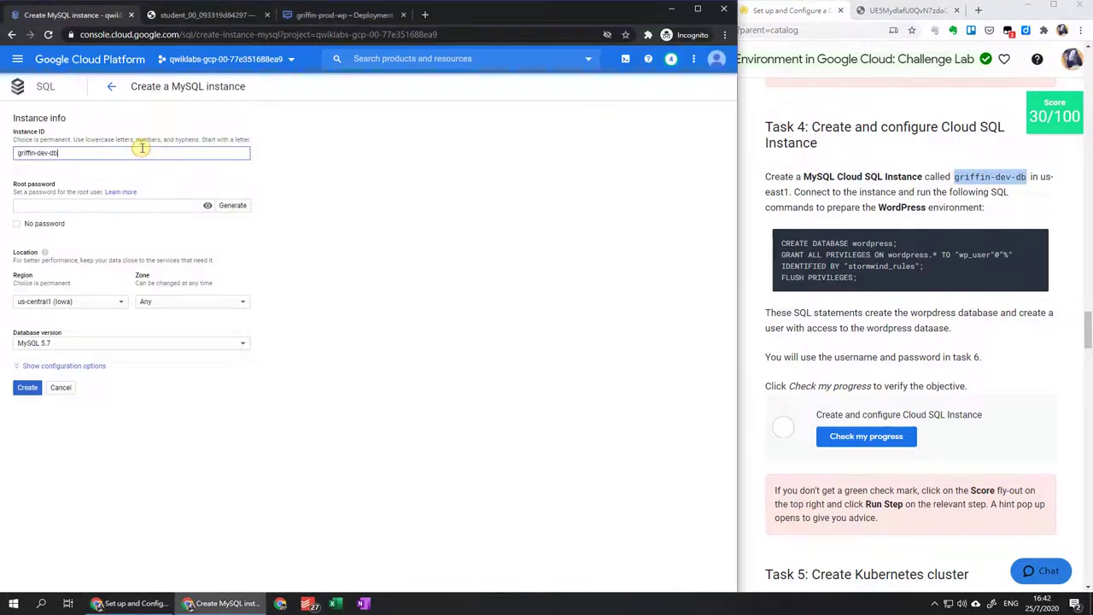
left_click(146, 205)
type("abc")
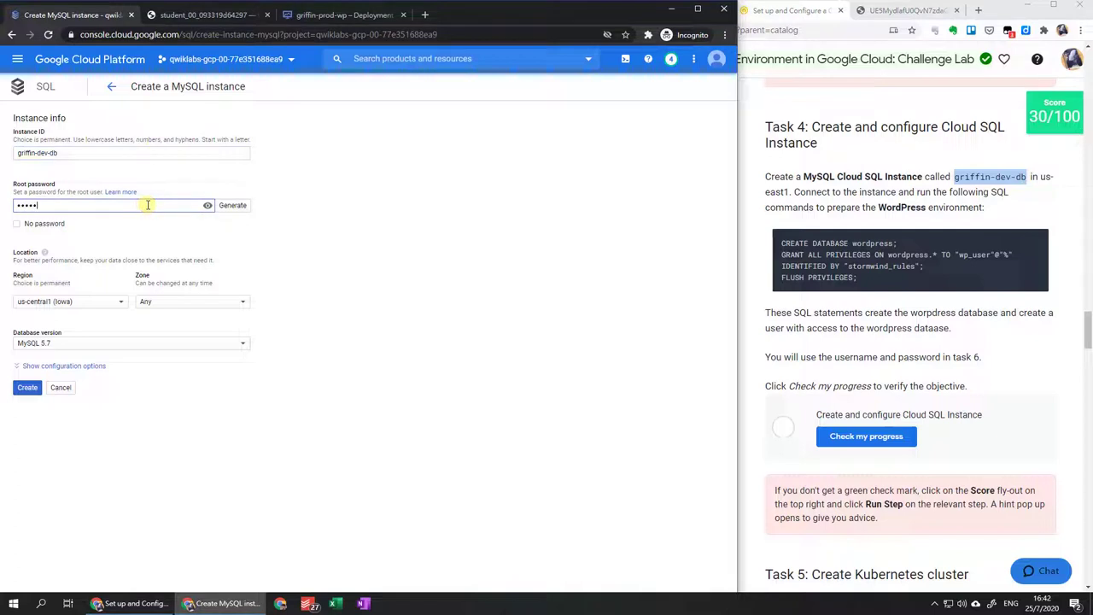
left_click(208, 205)
double_click(156, 205)
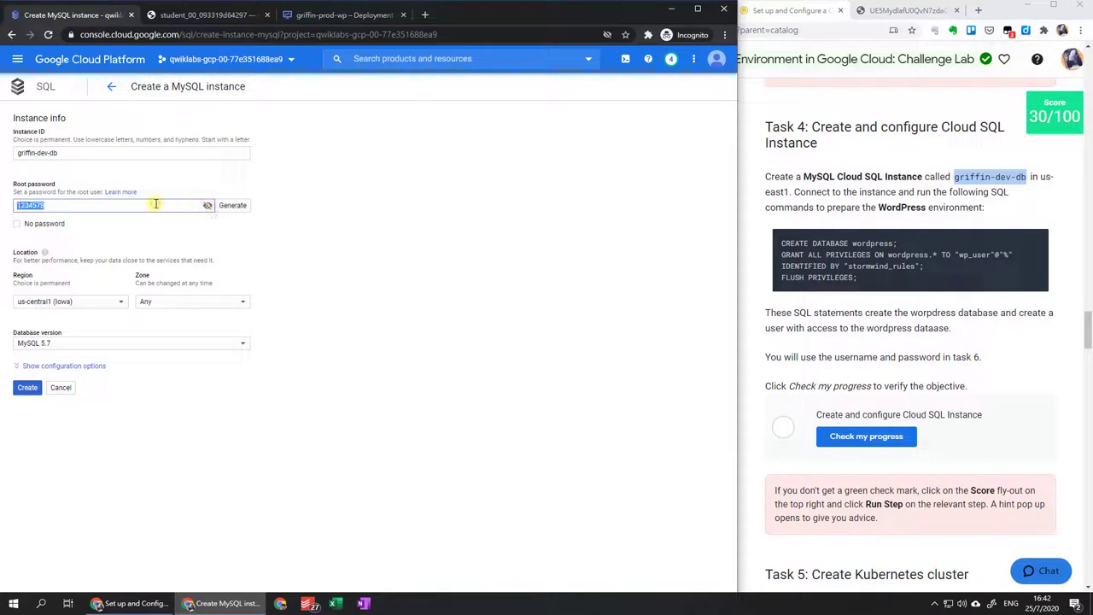
type("123")
Place the instance in us-east1, zone us-east1-b, and create it.
left_click(120, 302)
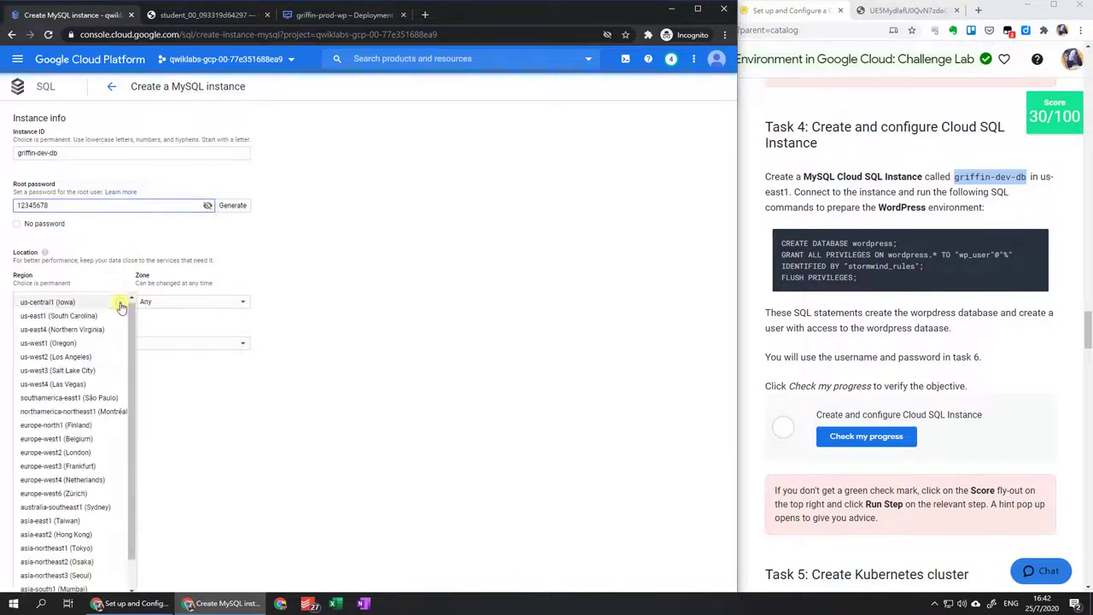
left_click(109, 316)
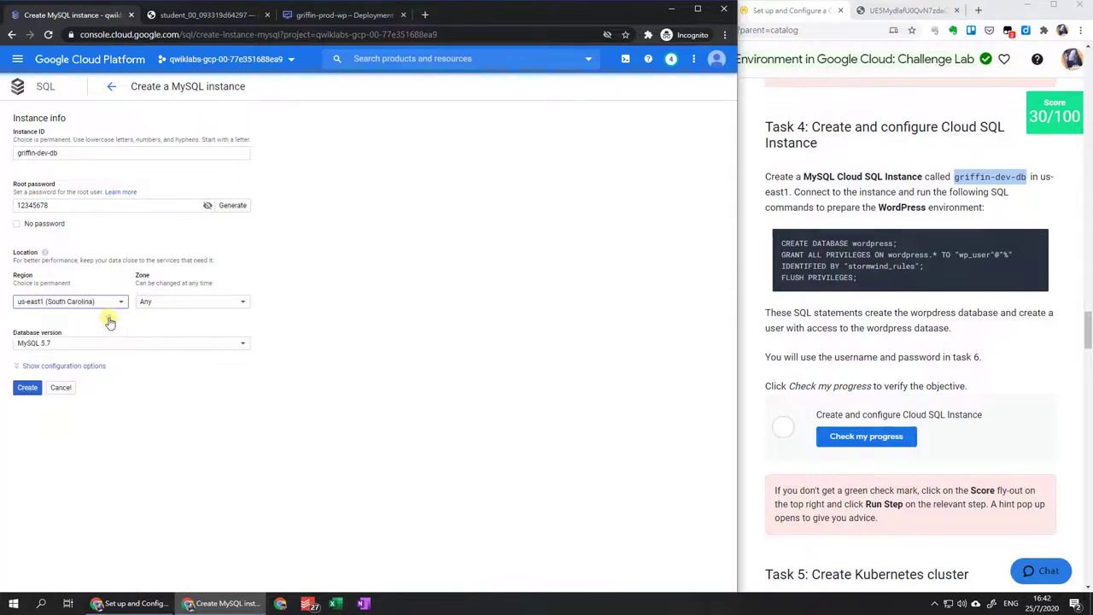
left_click(158, 305)
left_click(166, 319)
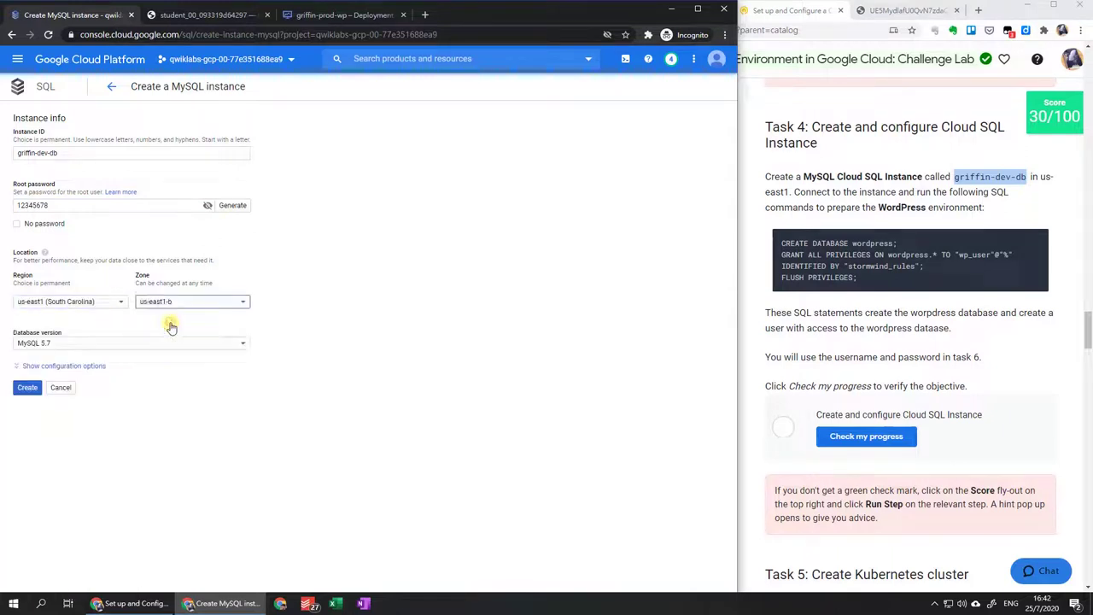
left_click(34, 367)
scroll(34, 371, "down", 1)
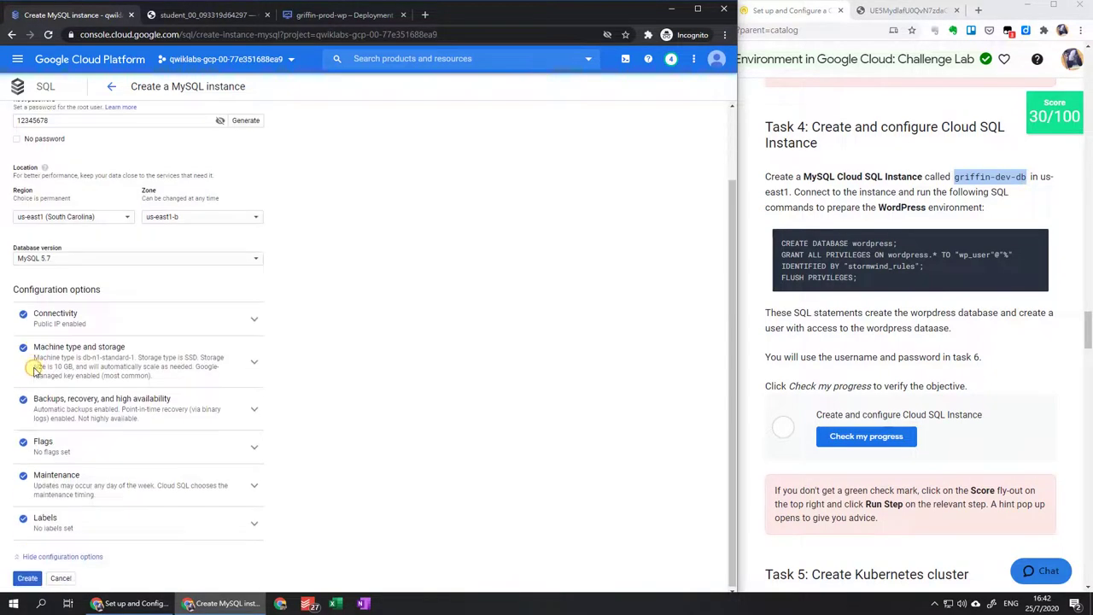
left_click(29, 578)
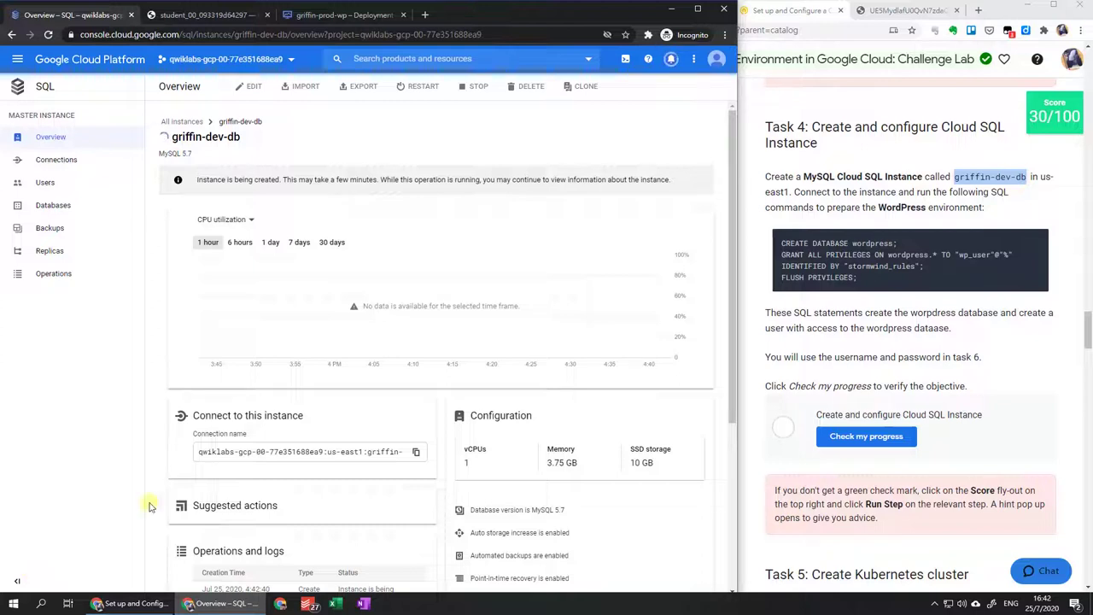
Open the Users page of griffin-dev-db while it is still provisioning.
left_click(79, 186)
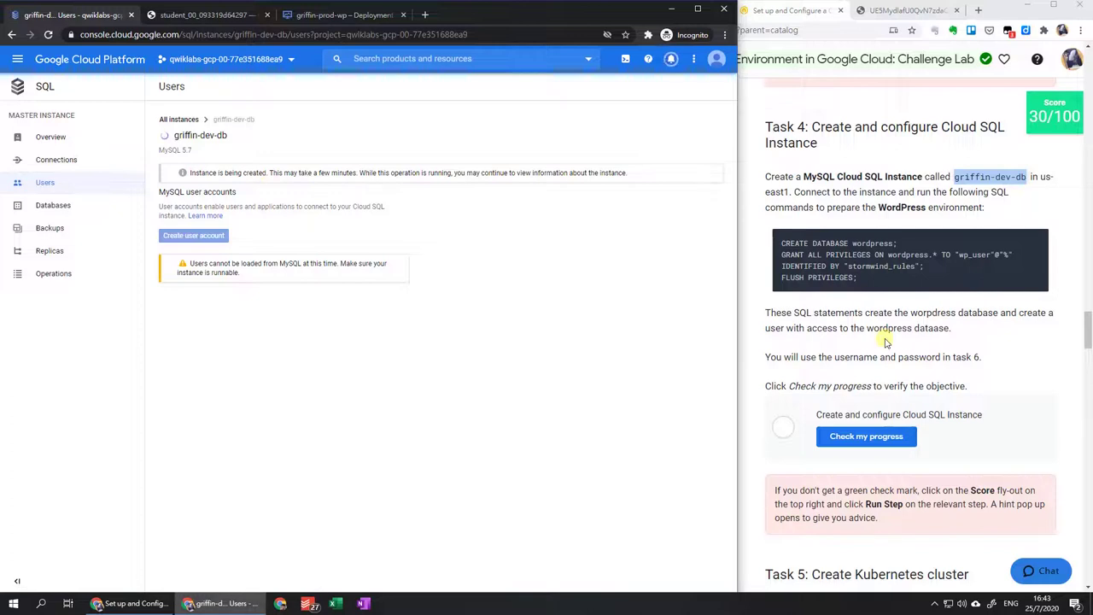
scroll(886, 342, "down", 5)
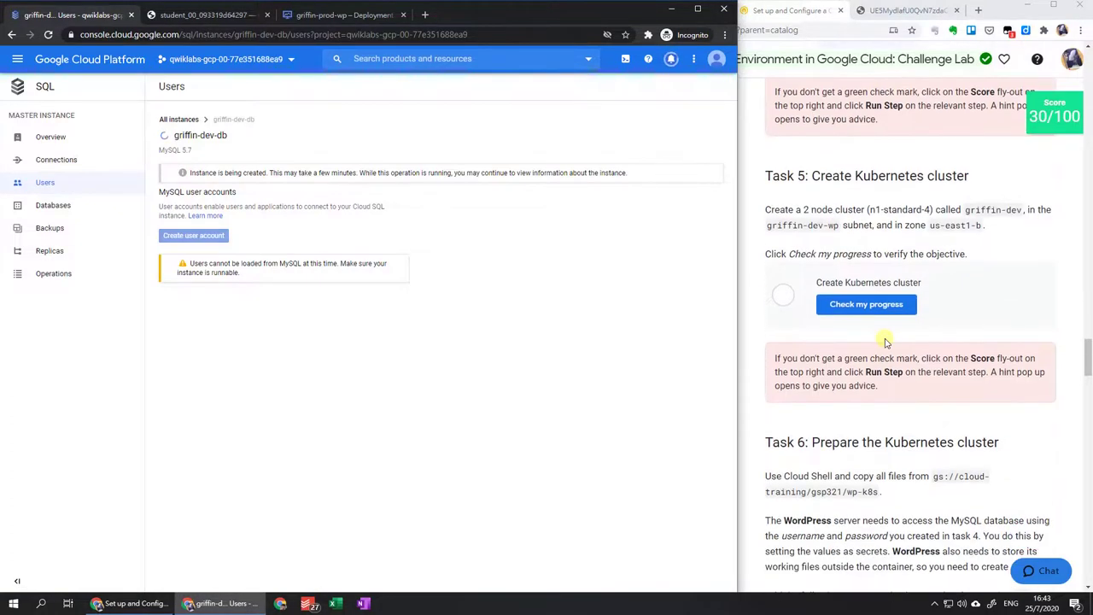
Start creating a new Kubernetes cluster from the clusters list.
left_click(18, 61)
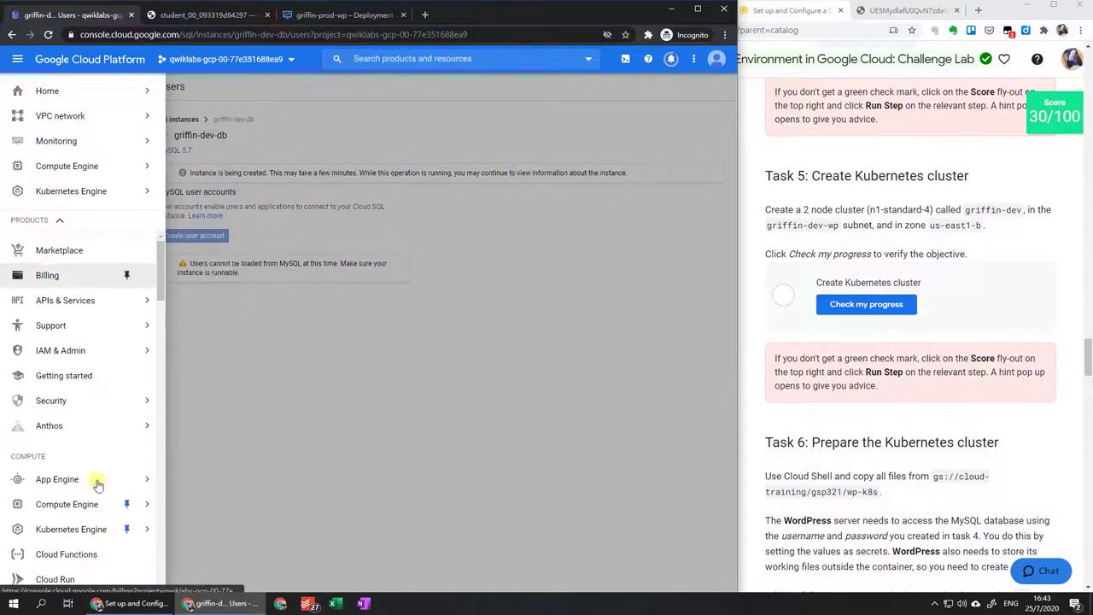
mouse_move(96, 532)
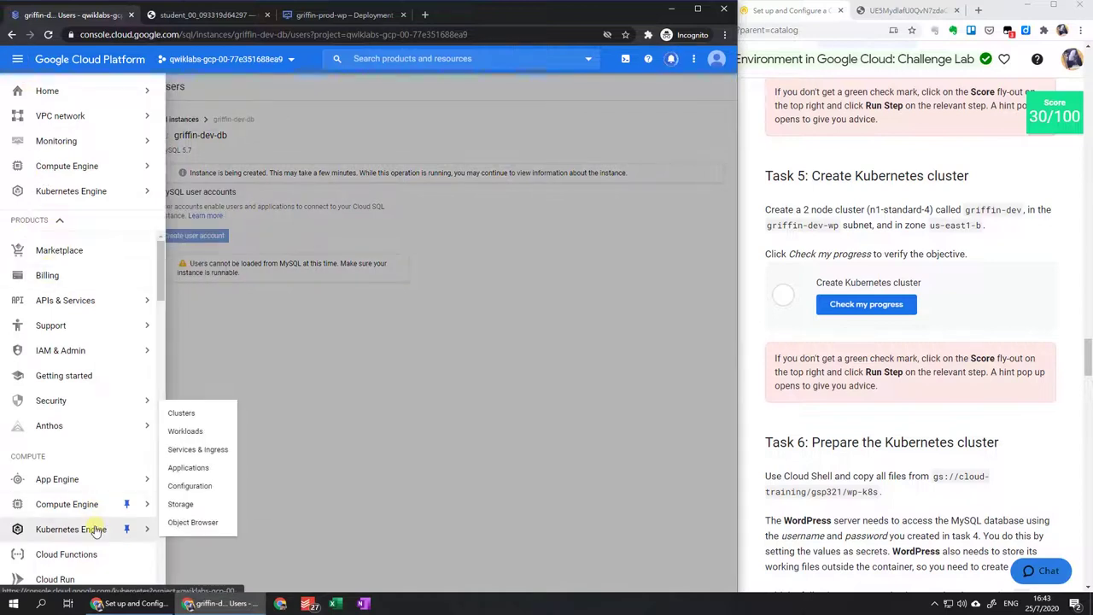
left_click(215, 416)
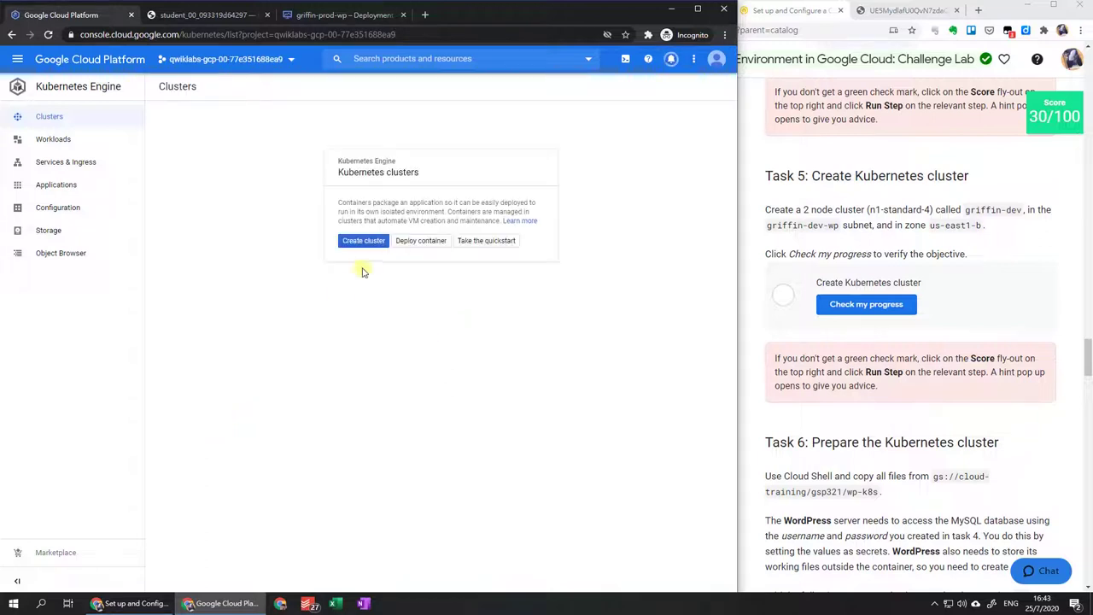
left_click(362, 241)
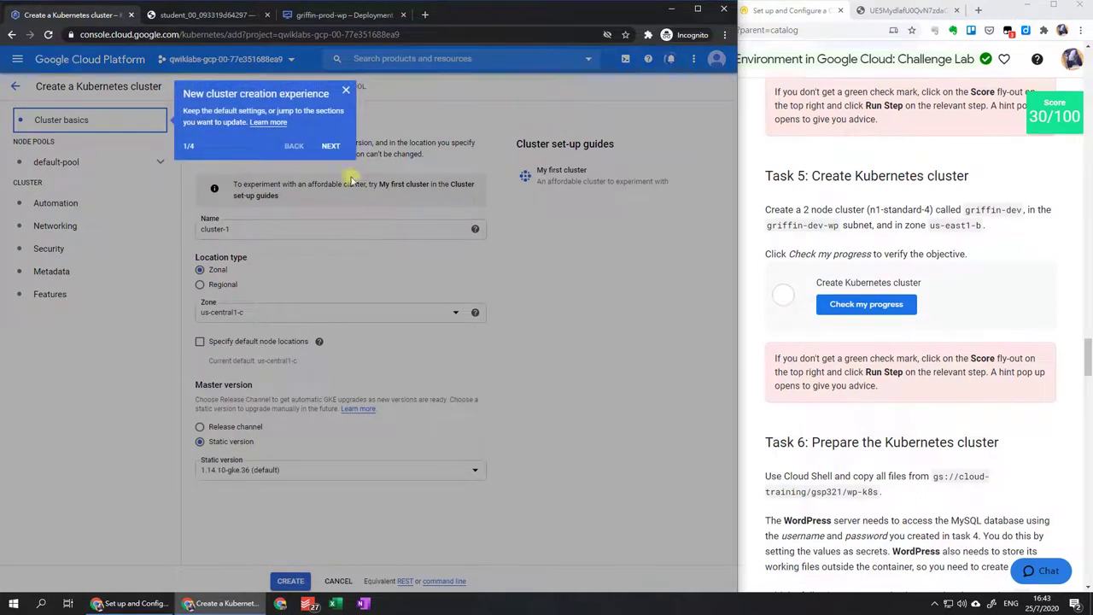
left_click(346, 96)
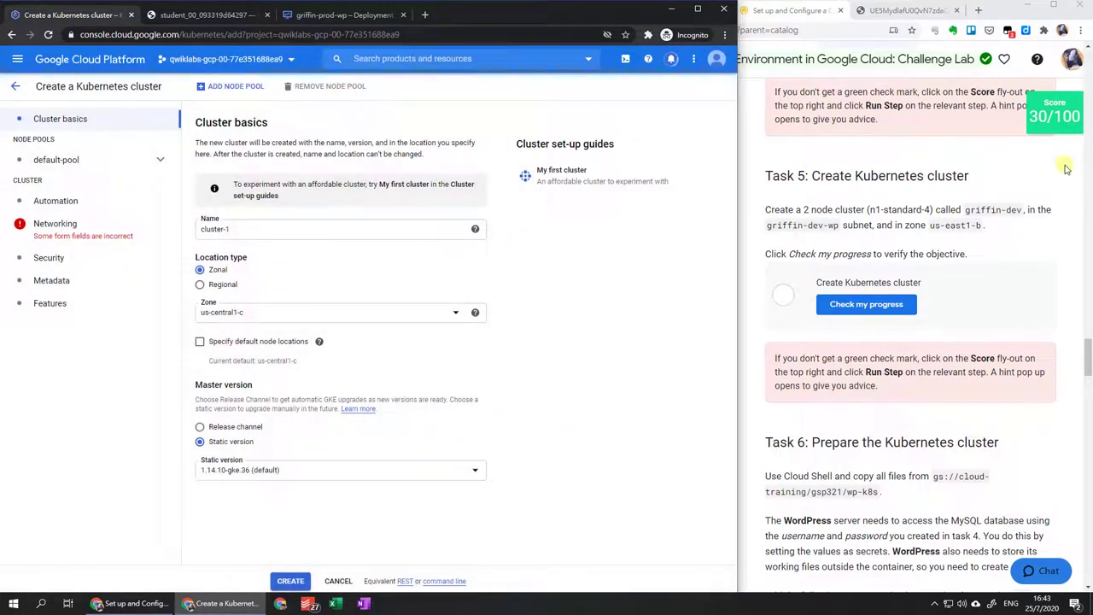
Name the cluster griffin-dev in zone us-east1-b with 2 nodes in default-pool.
left_click_drag(960, 210, 1023, 211)
left_click(264, 232)
key("ctrl+a")
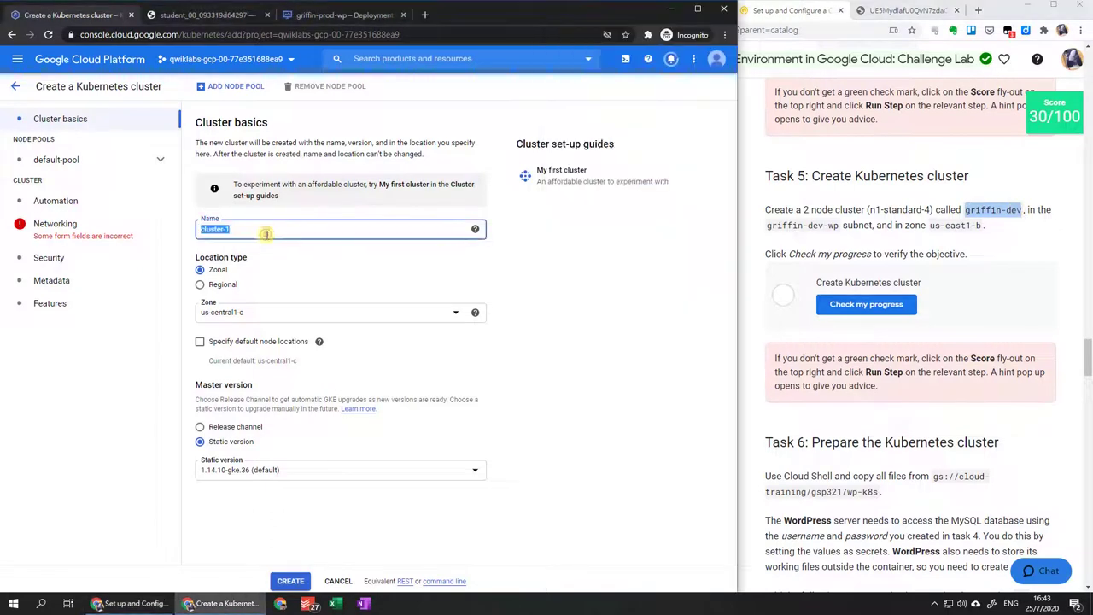
type("griffin-dev")
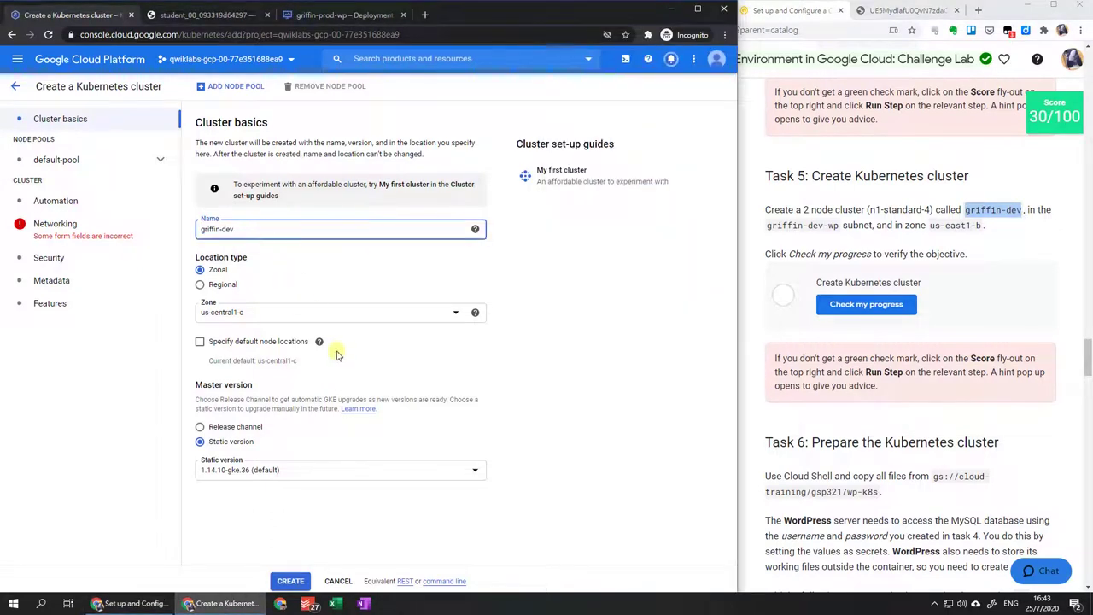
left_click(322, 319)
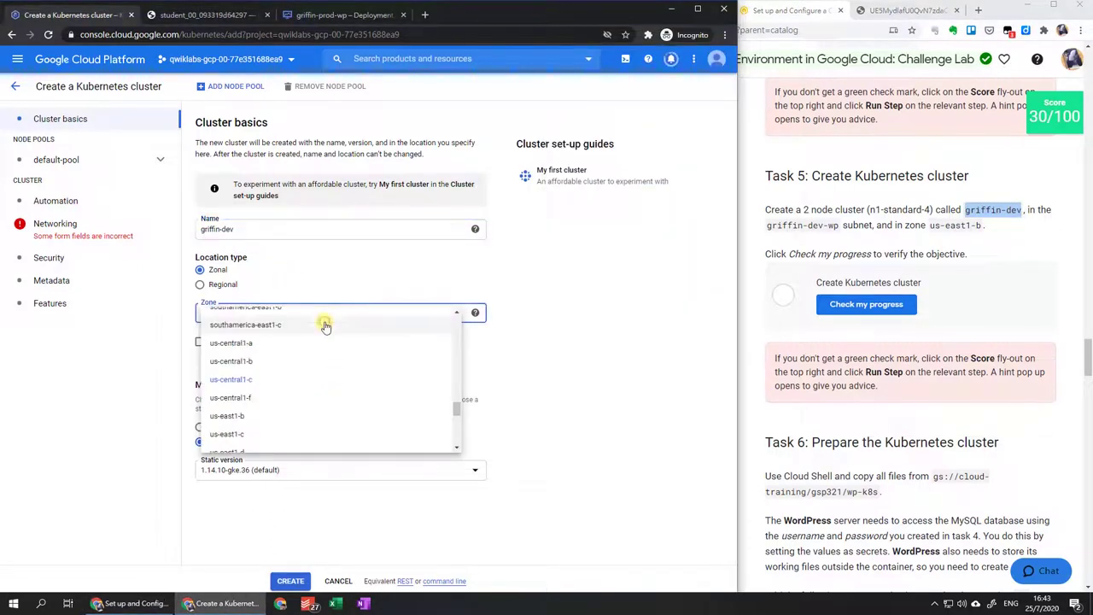
left_click(296, 418)
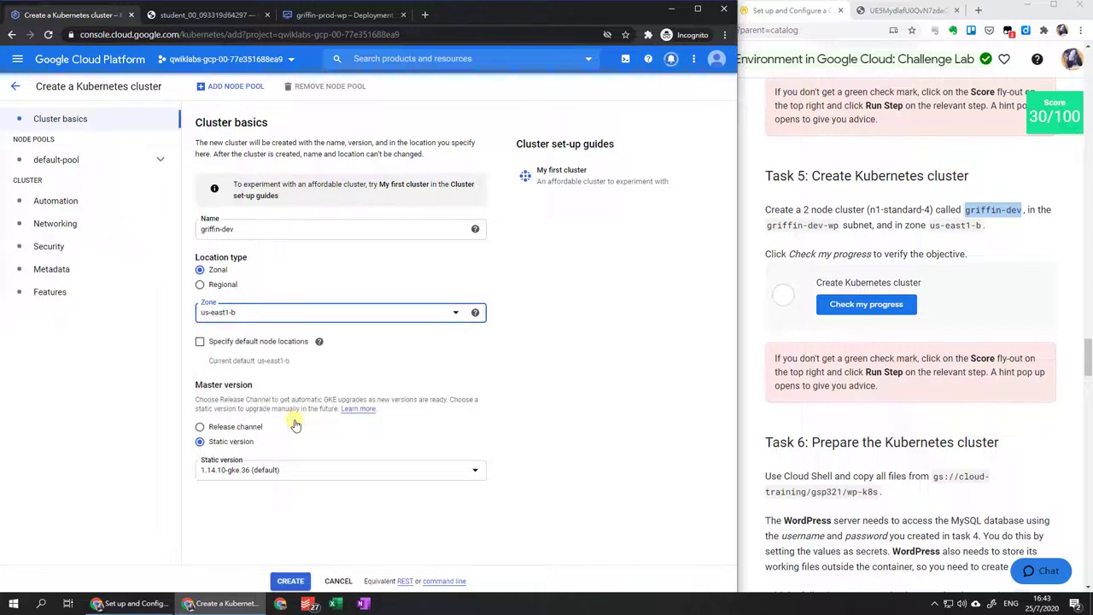
left_click(120, 160)
left_click(210, 294)
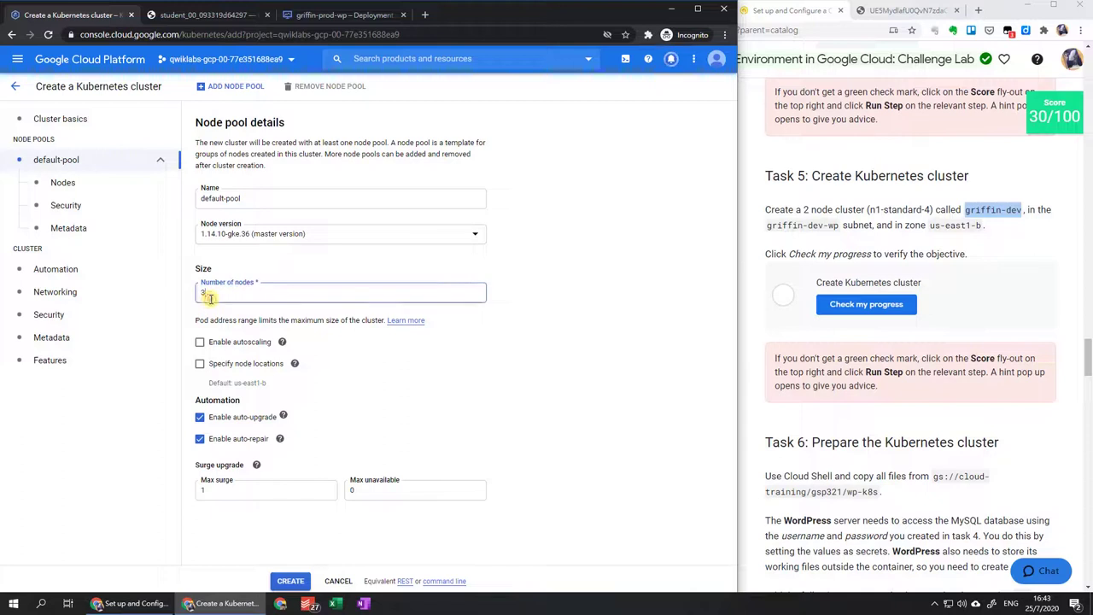
key("BackSpace")
type("2")
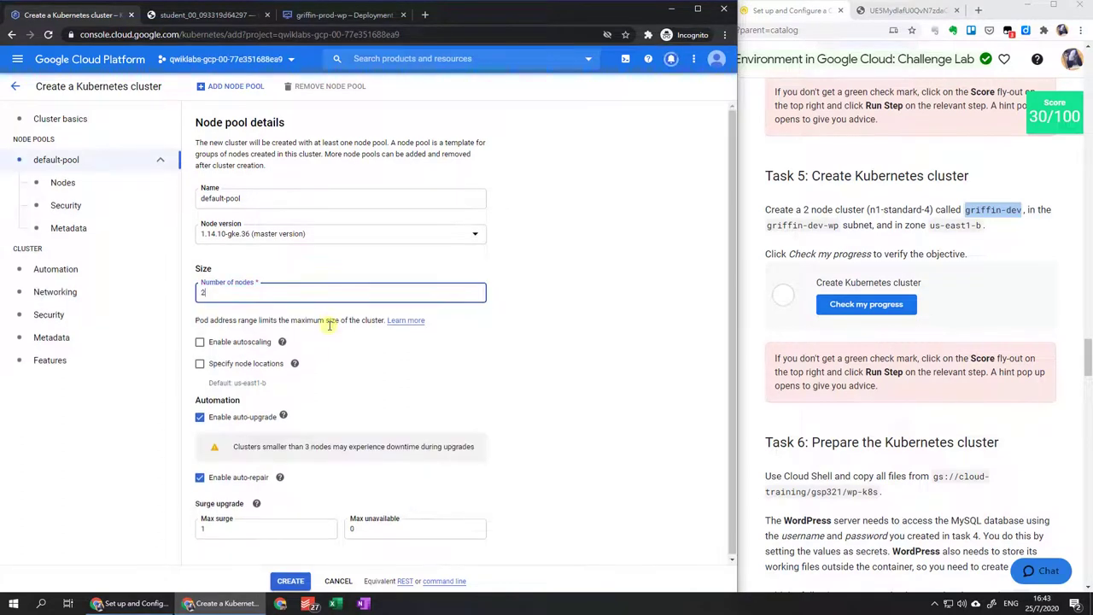
Set the node machine type to N1 series n1-standard-4.
left_click(134, 184)
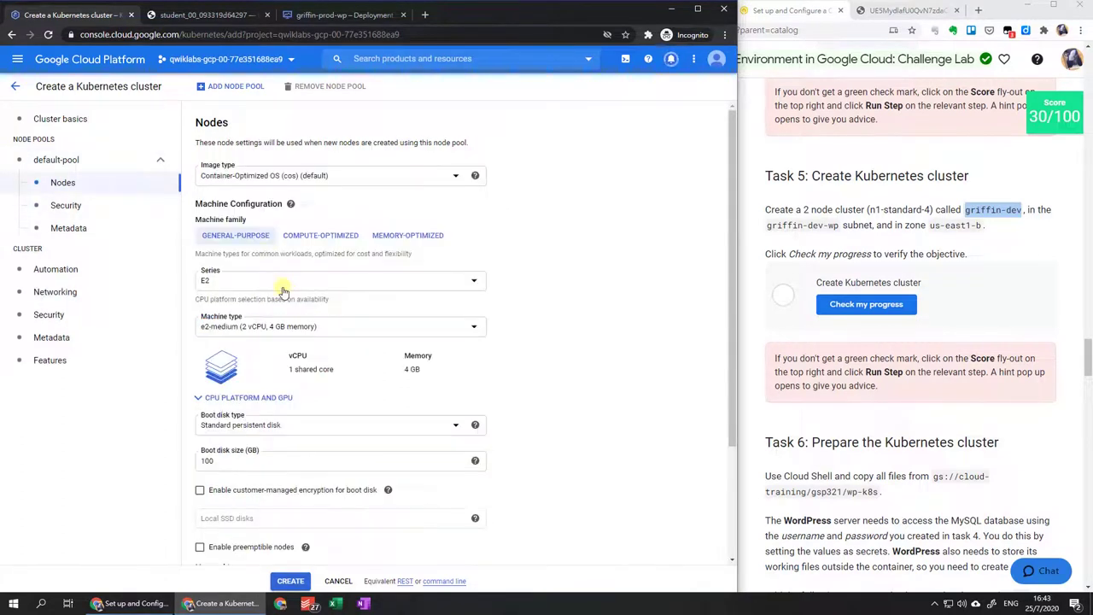
left_click(278, 333)
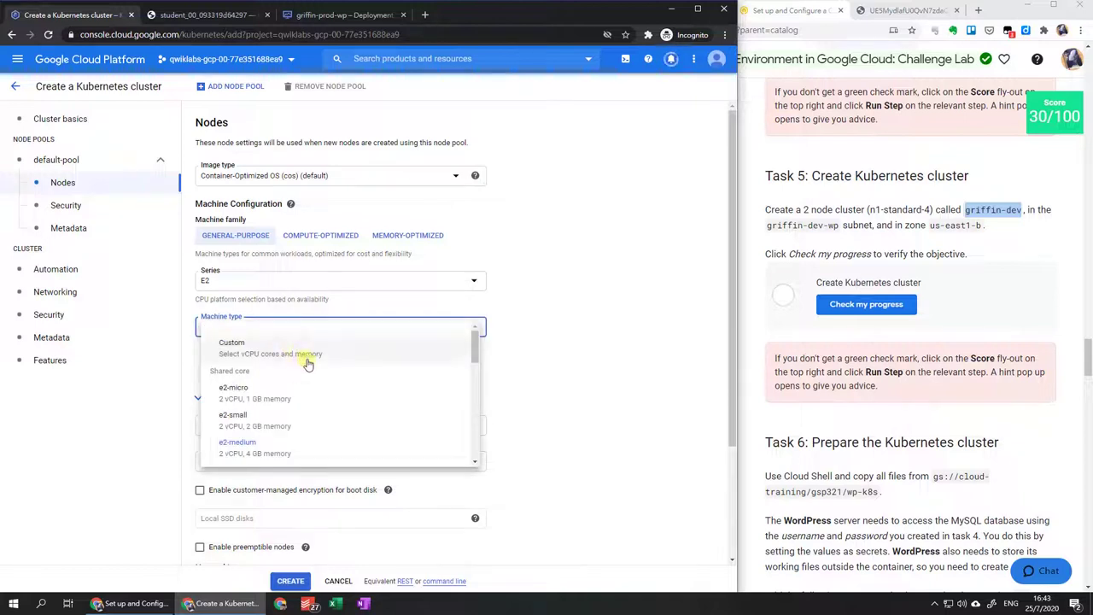
scroll(305, 362, "down", 6)
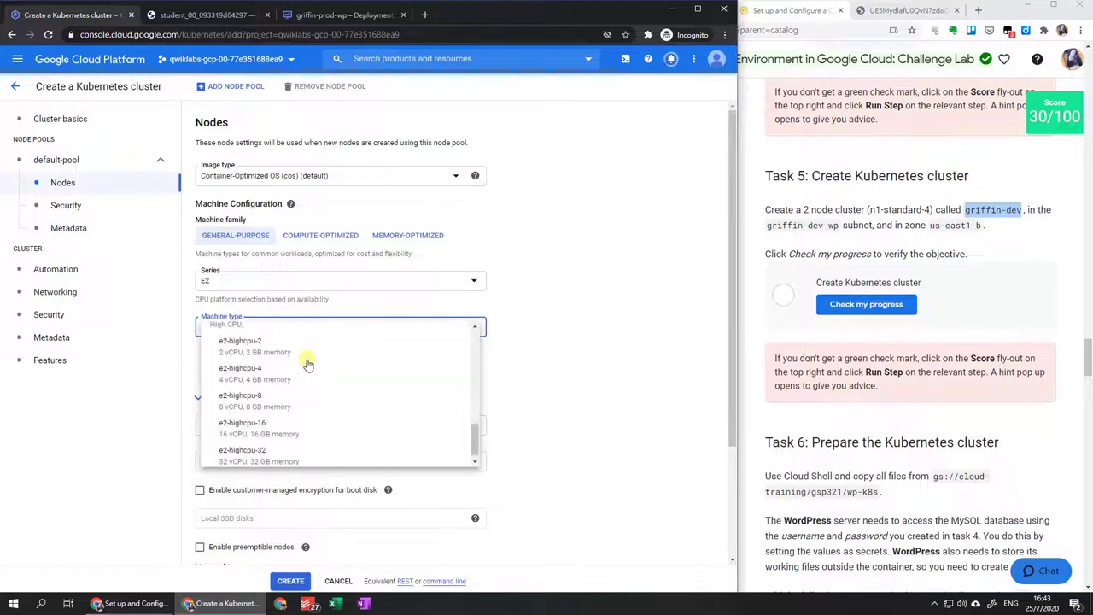
left_click(547, 284)
left_click(427, 291)
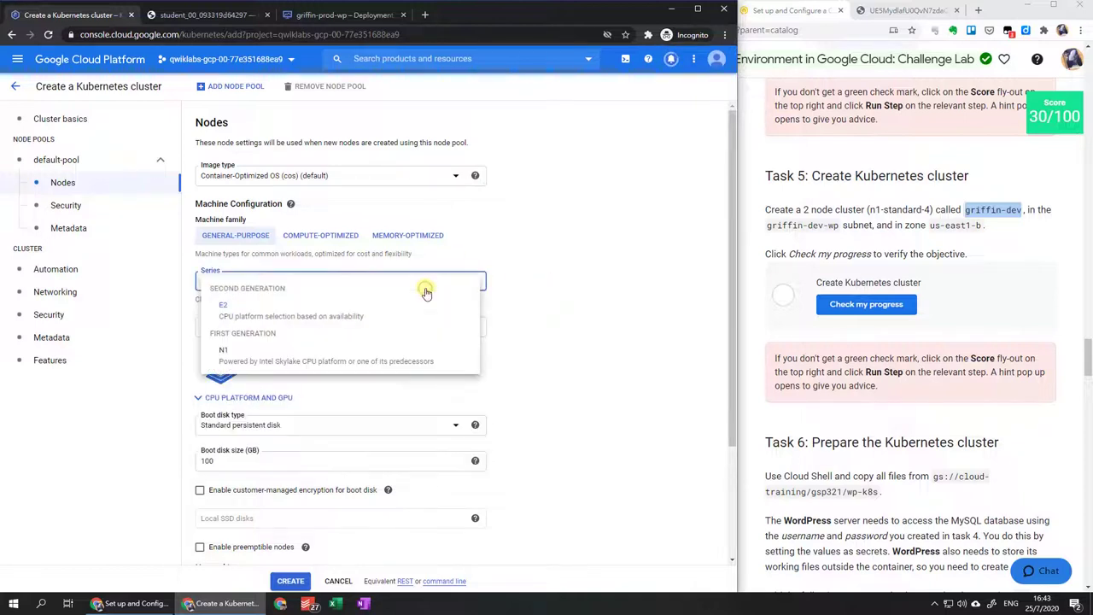
left_click(425, 359)
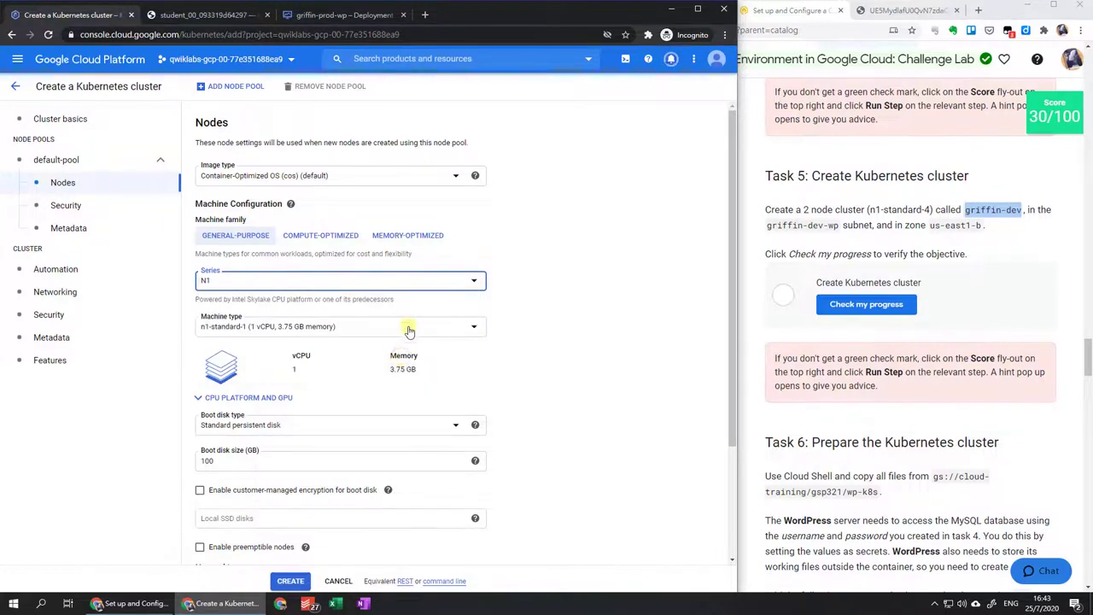
left_click(407, 326)
scroll(396, 386, "down", 1)
scroll(396, 386, "down", 1)
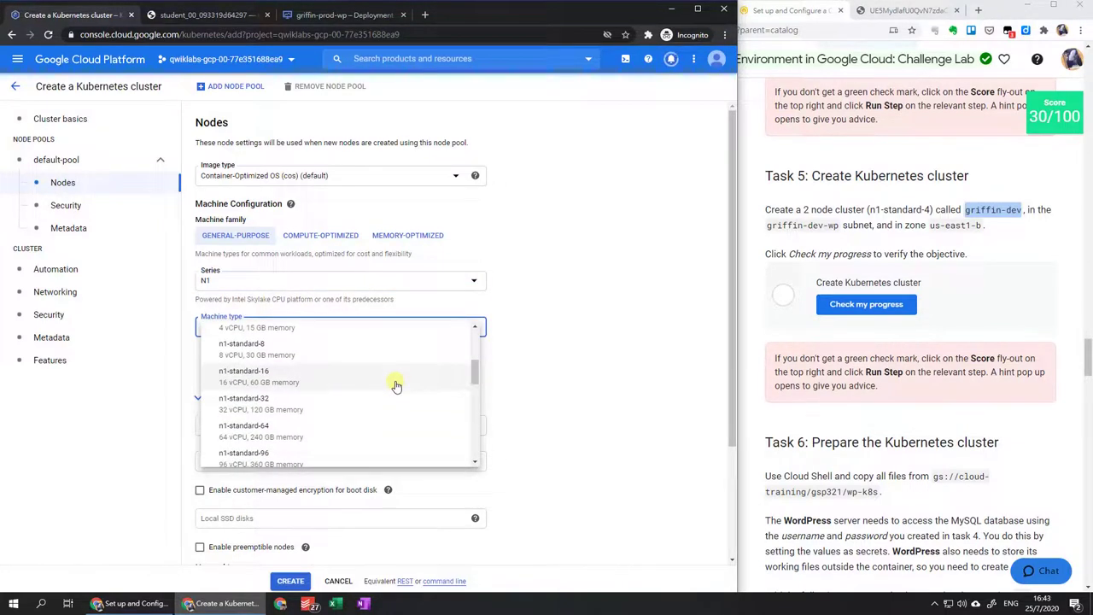
scroll(395, 384, "up", 1)
left_click(373, 380)
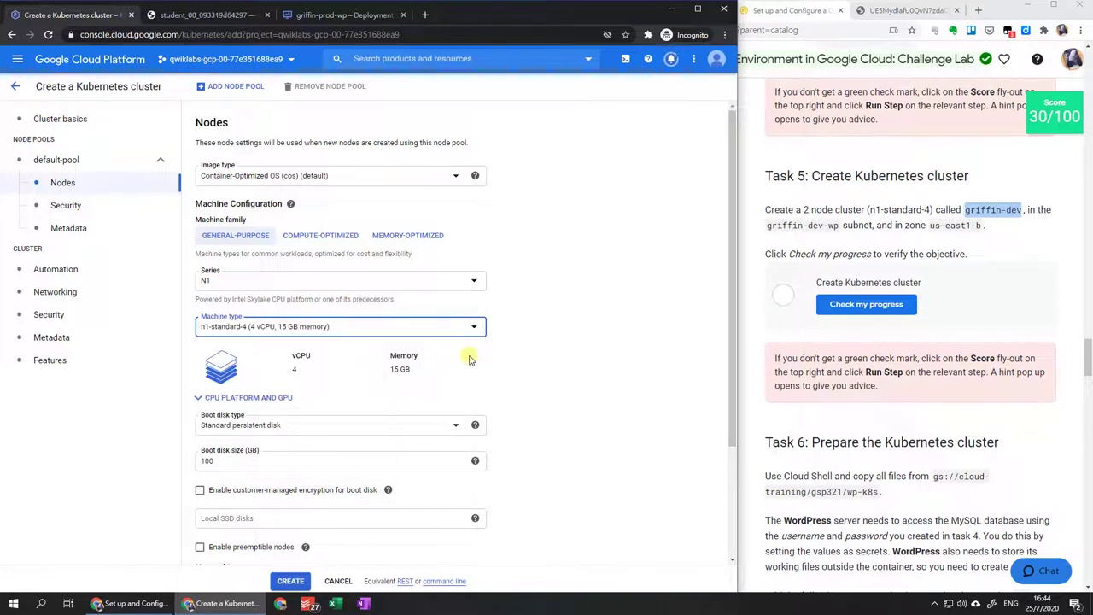
left_click(123, 294)
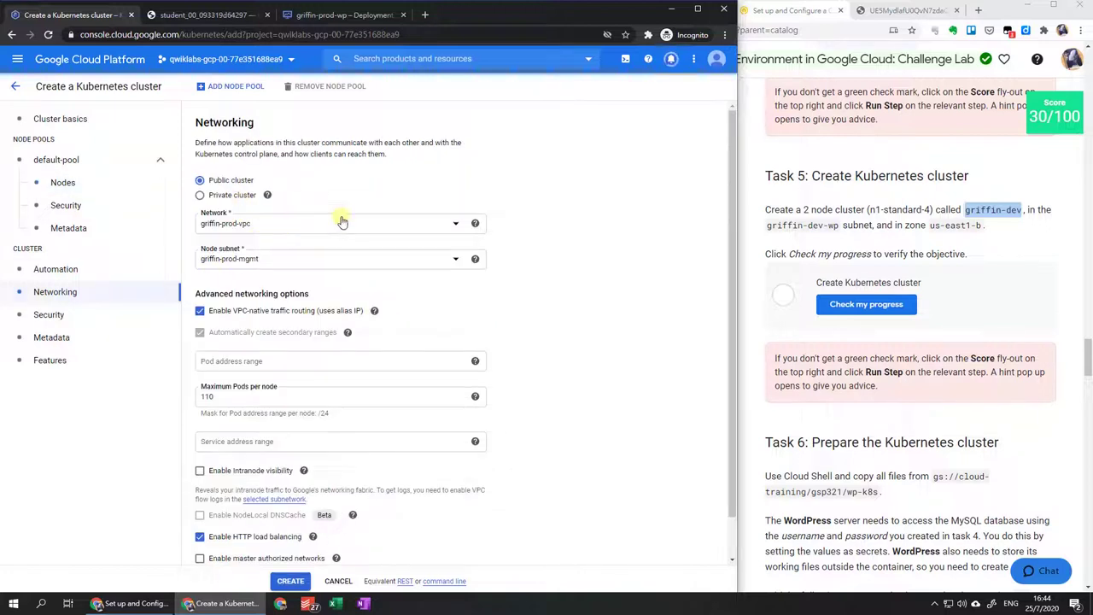
Put griffin-dev on griffin-dev-vpc with the griffin-dev-wp subnet and create it.
left_click(346, 225)
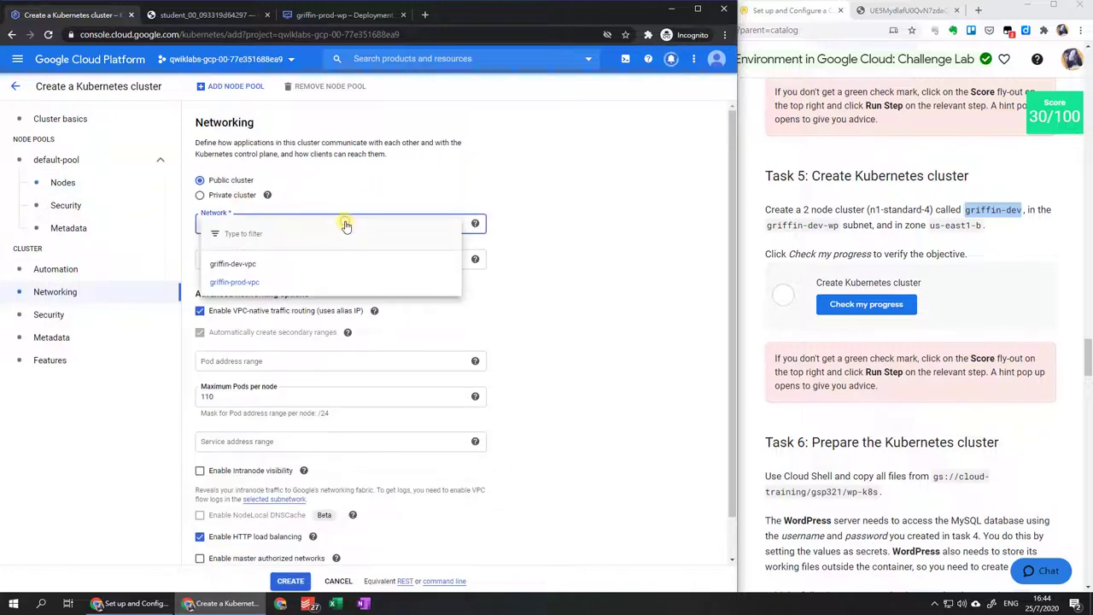
left_click(342, 266)
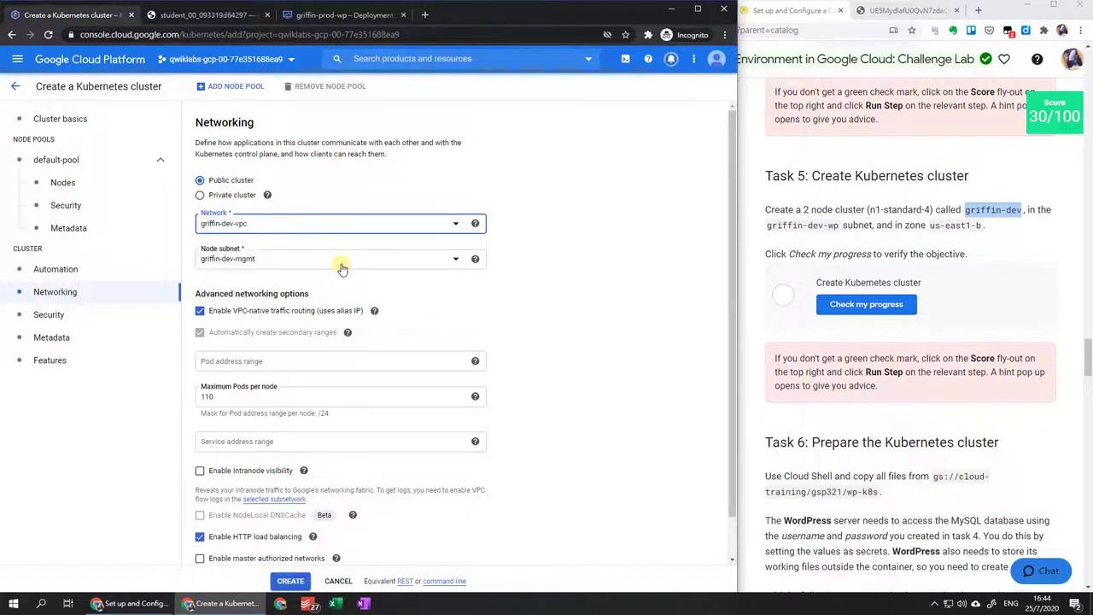
left_click(342, 264)
left_click(330, 318)
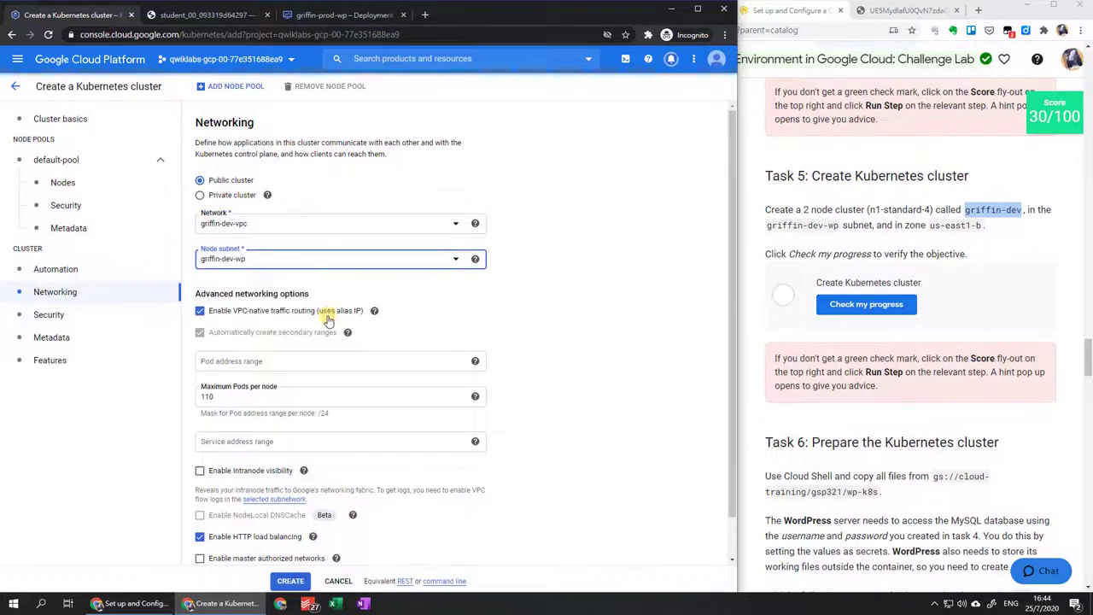
scroll(327, 319, "down", 2)
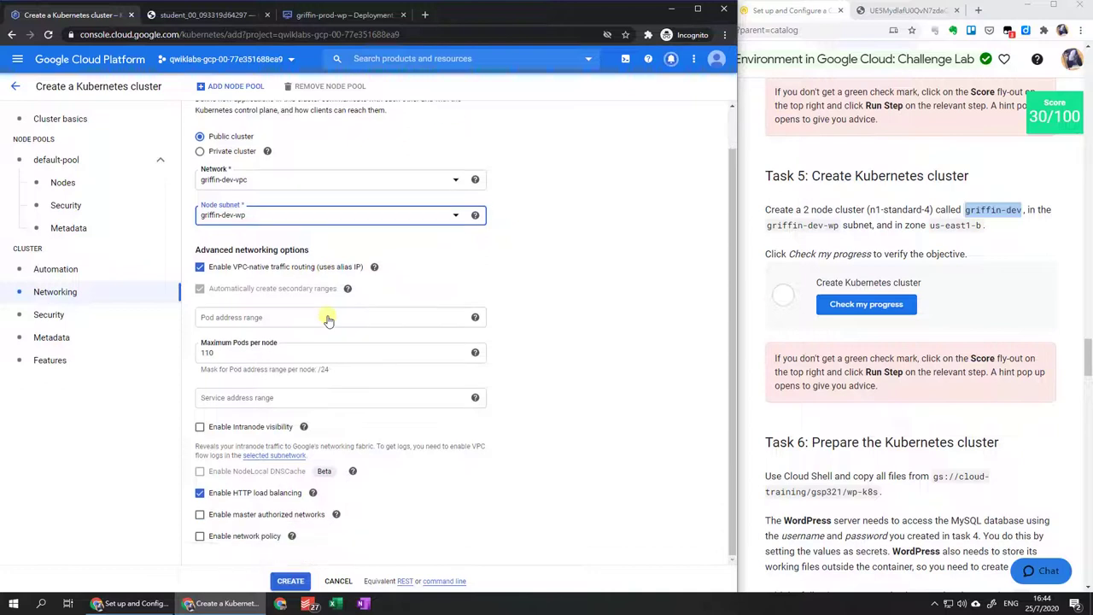
left_click(289, 581)
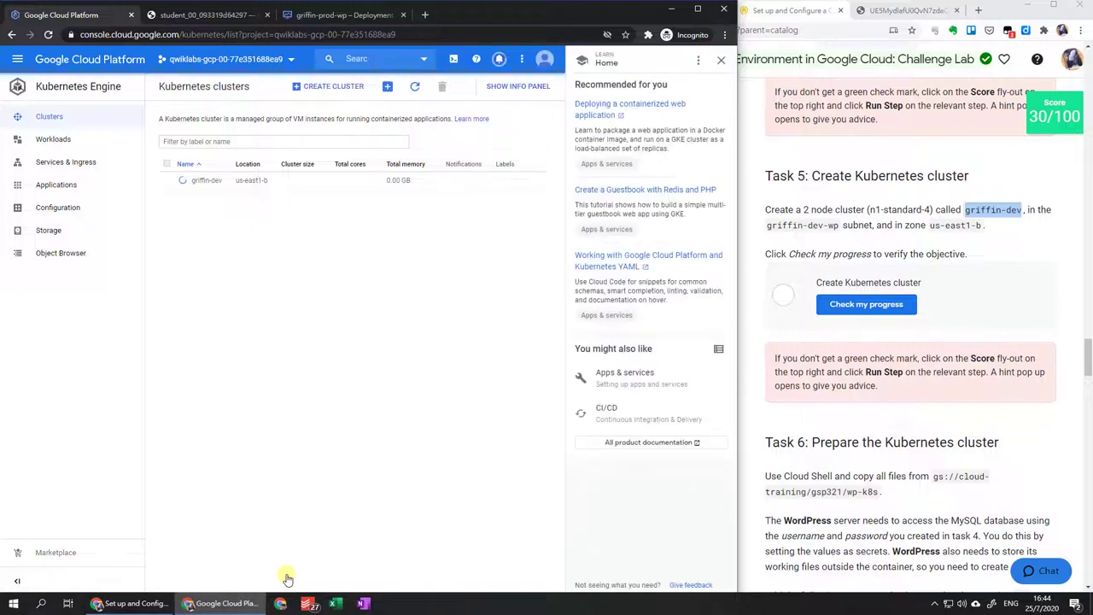
Close the Learn panel and show the Notifications list.
left_click(724, 62)
left_click(673, 61)
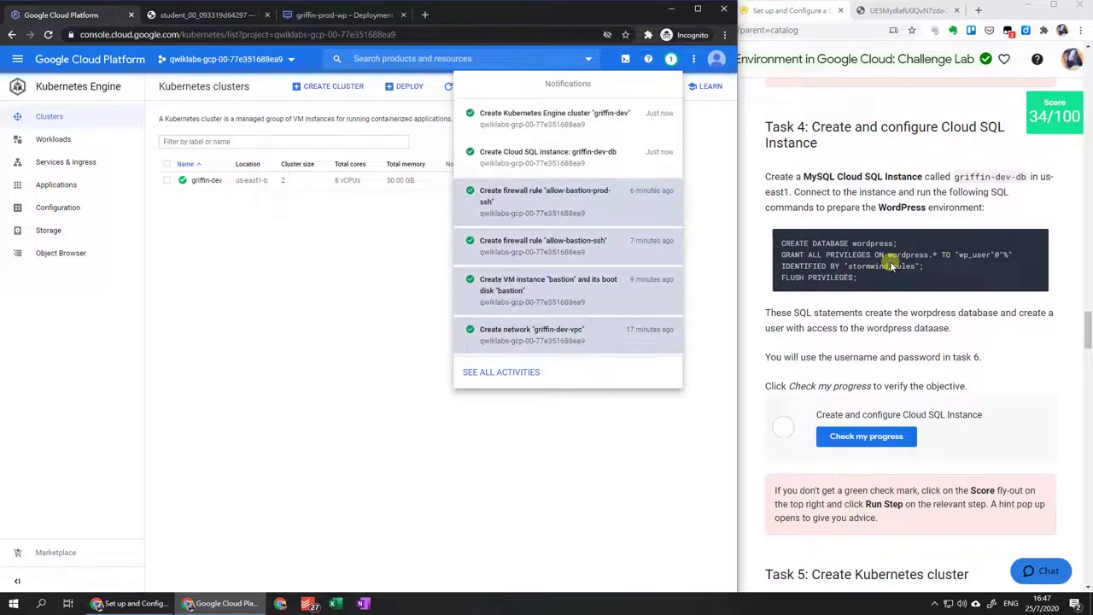
Open griffin-dev-db's overview and launch Connect using Cloud Shell.
left_click(630, 171)
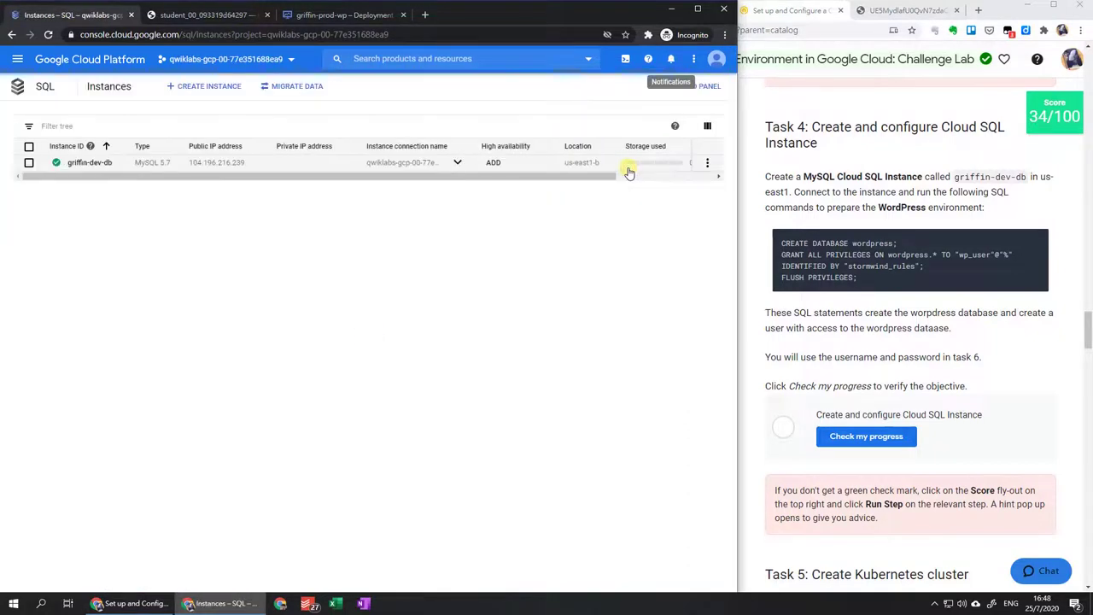
left_click(95, 162)
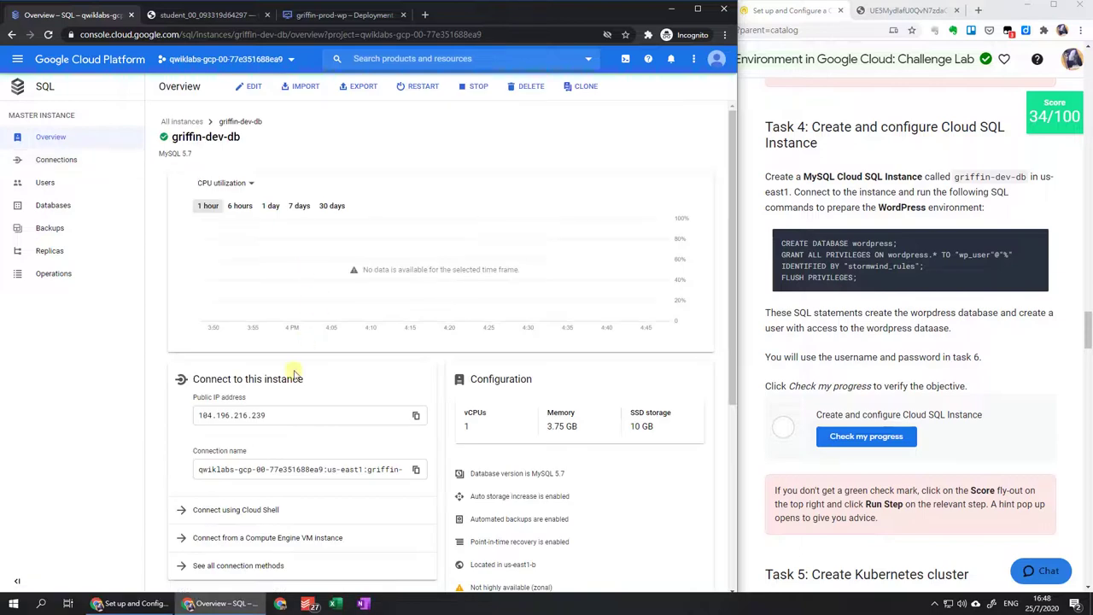
scroll(293, 373, "down", 3)
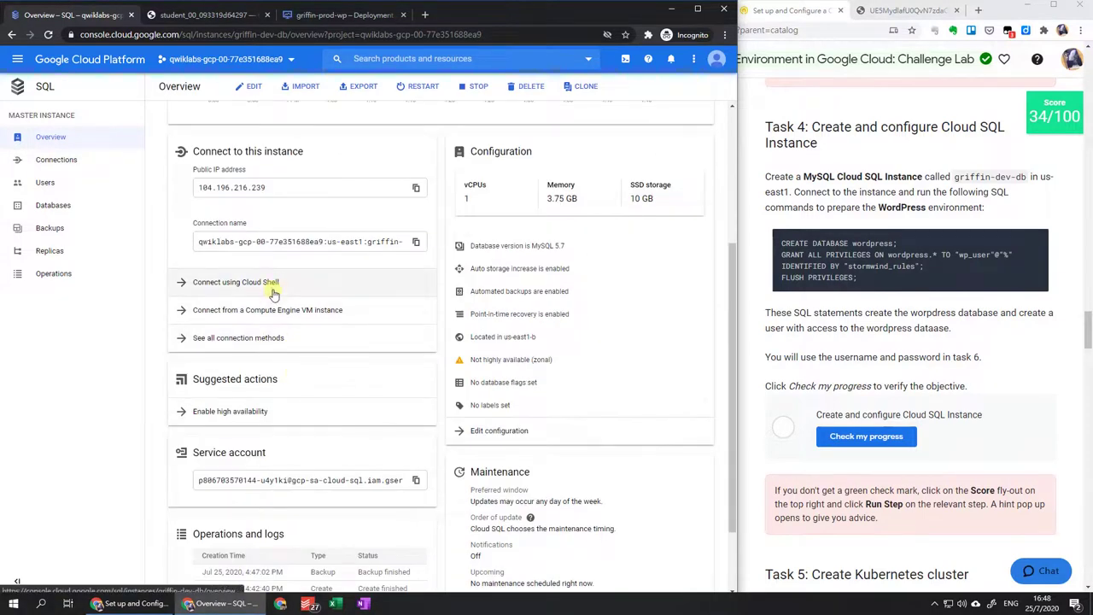
left_click(274, 293)
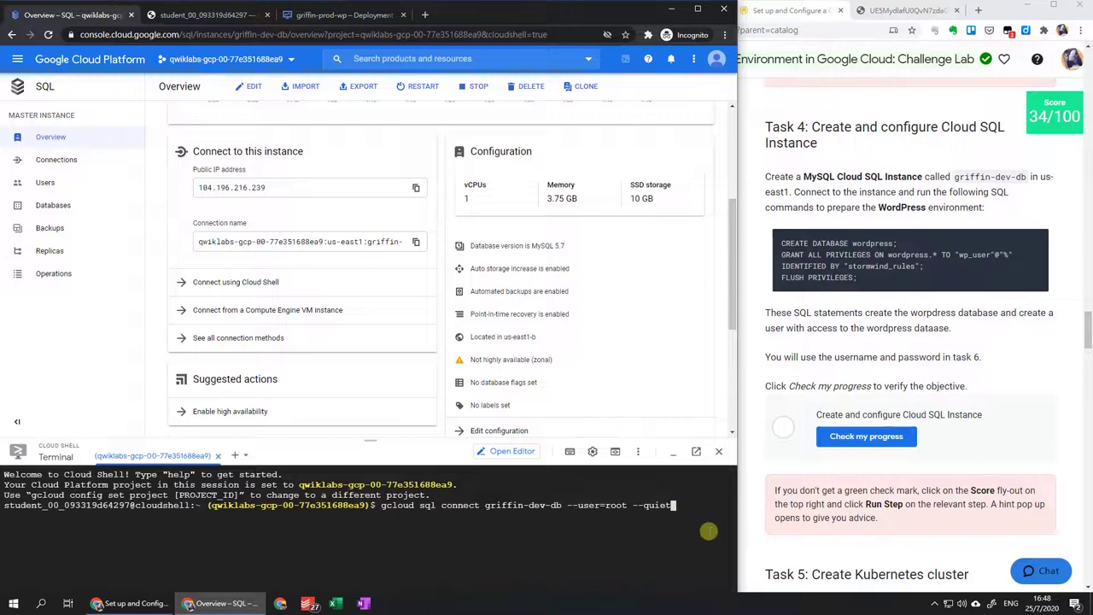
Run gcloud sql connect to griffin-dev-db as root and enter the root password.
key("Return")
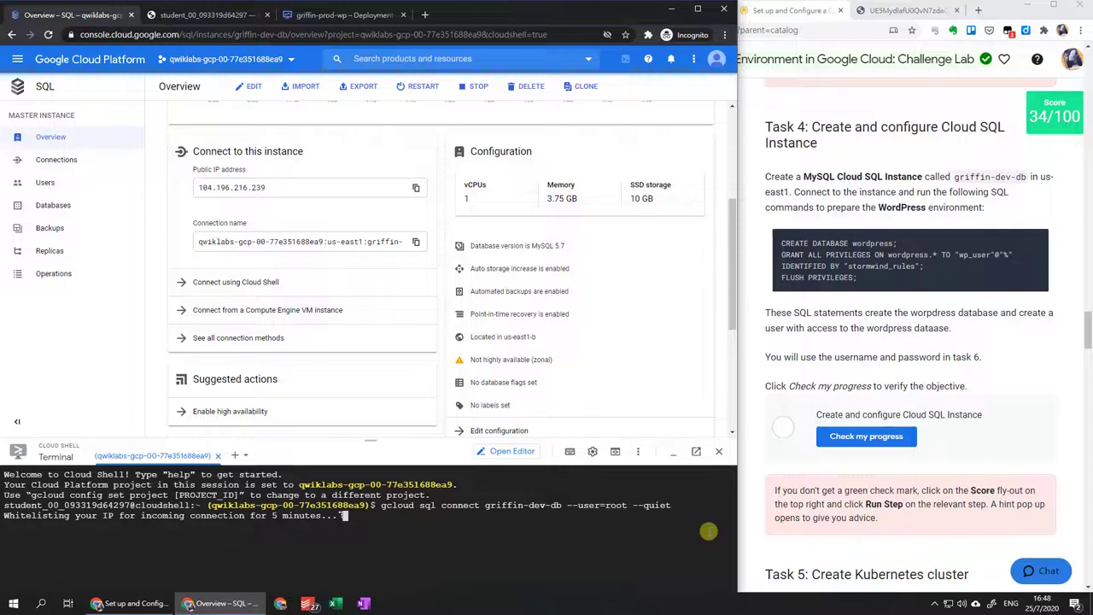
left_click(75, 193)
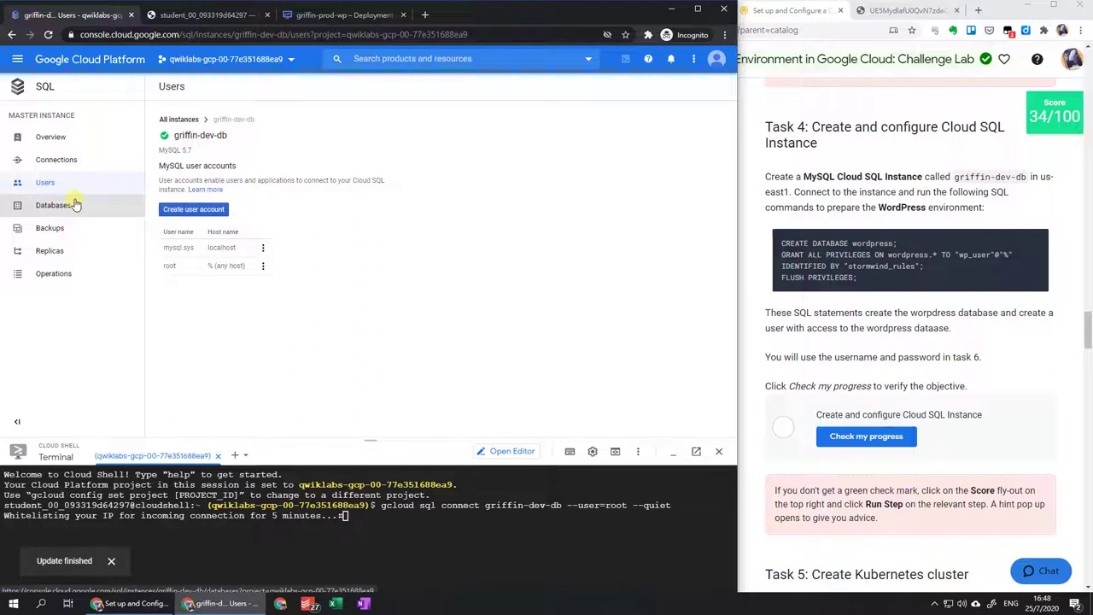
left_click(75, 204)
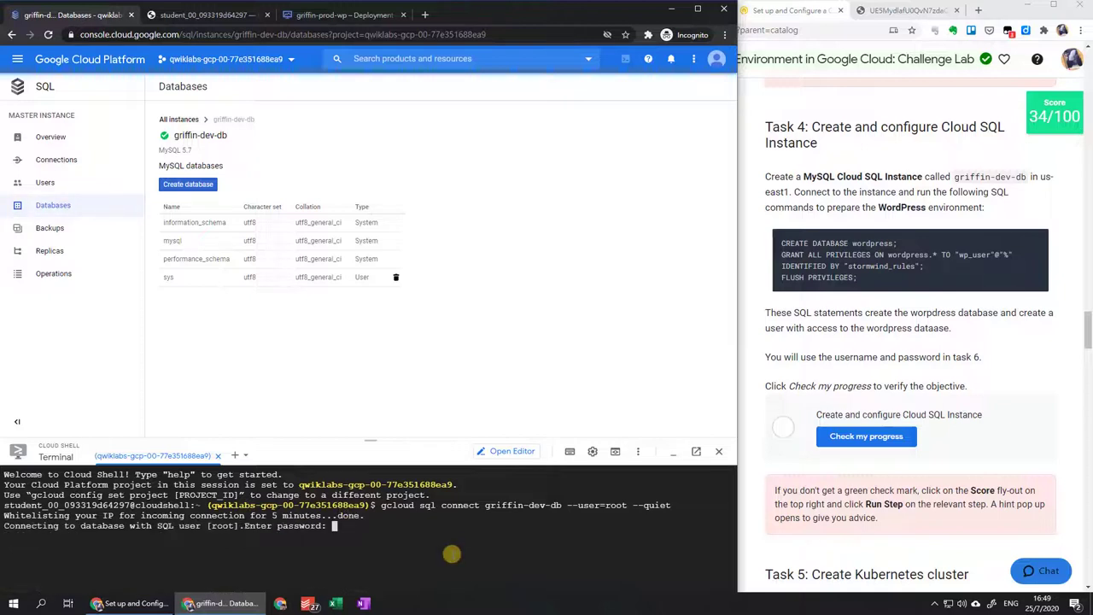
key("Return")
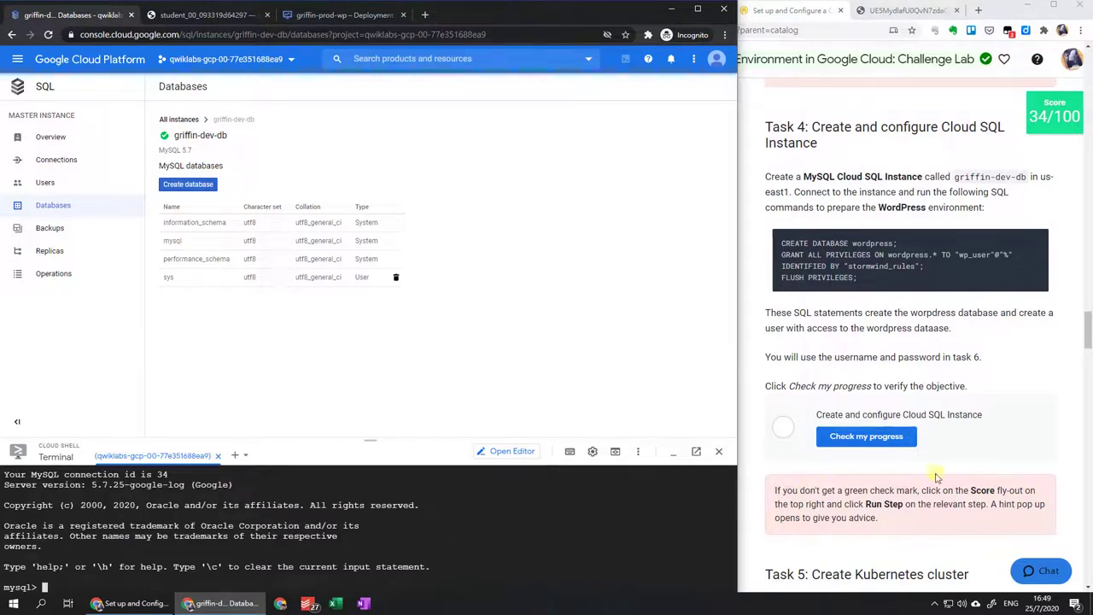
Run the lab's SQL commands creating the wordpress database and user privileges.
left_click(1038, 242)
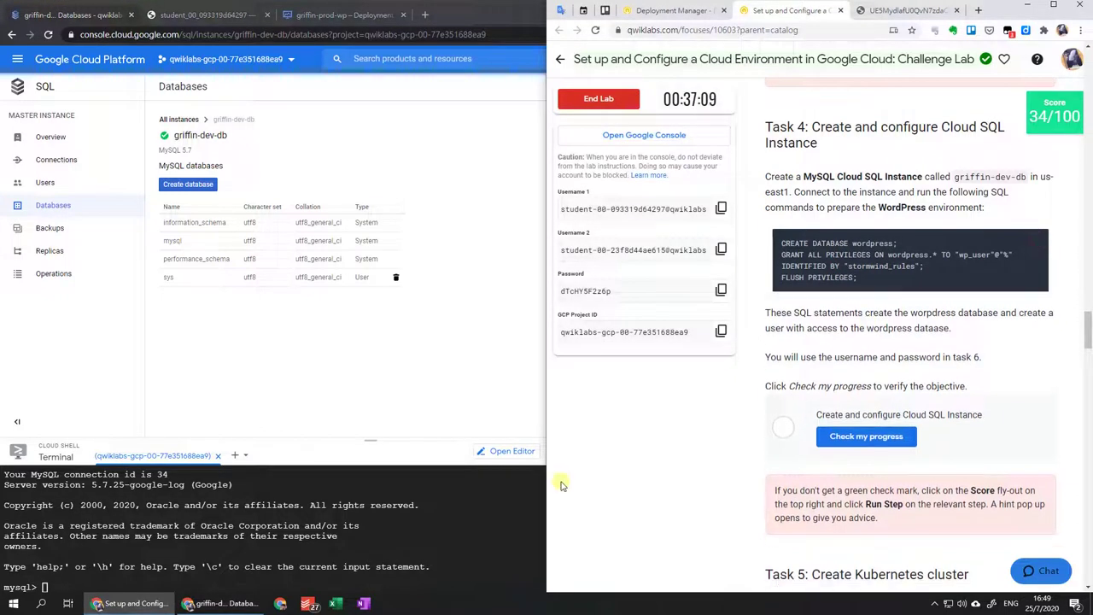
left_click(502, 555)
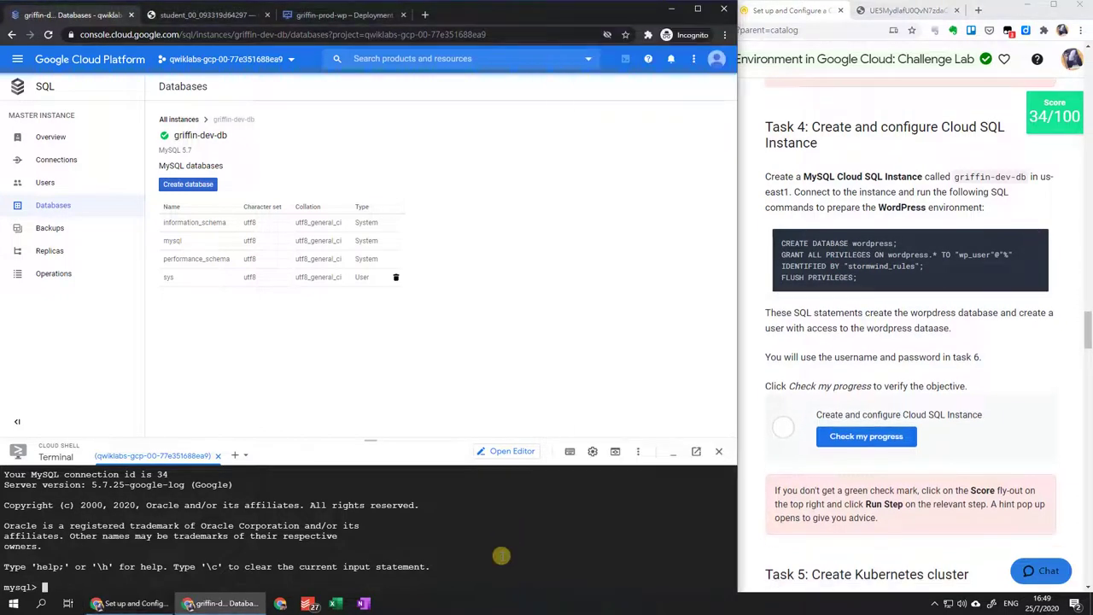
key("ctrl+v")
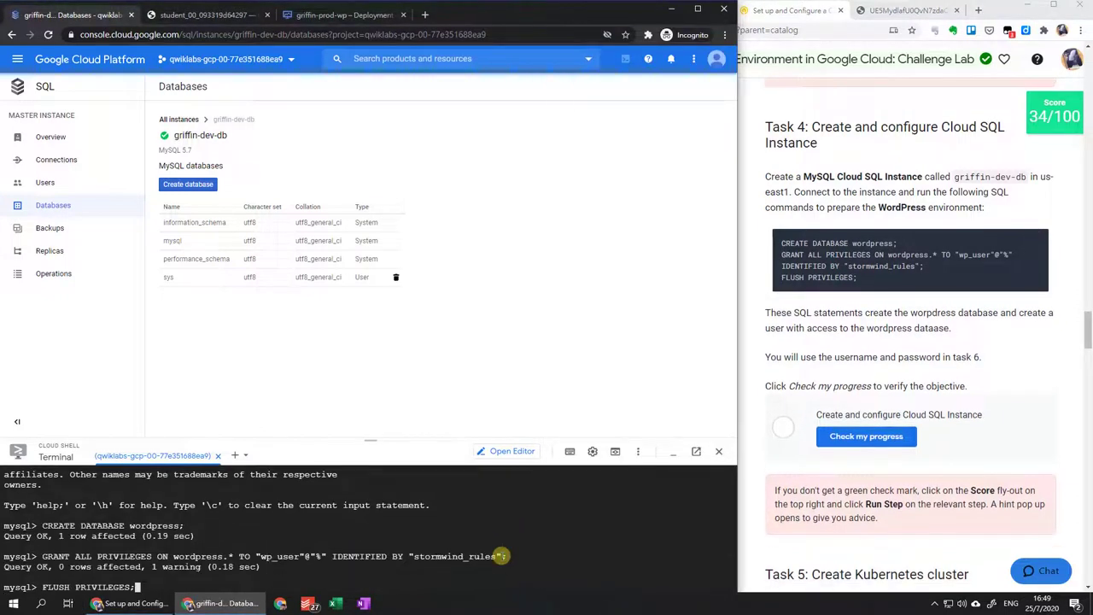
key("Return")
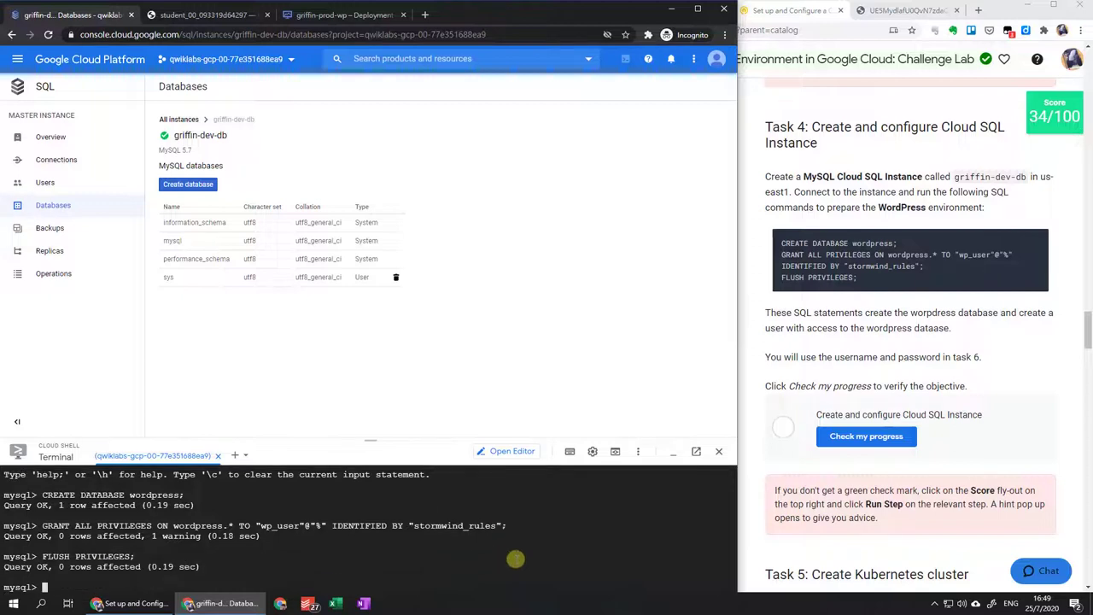
left_click(87, 206)
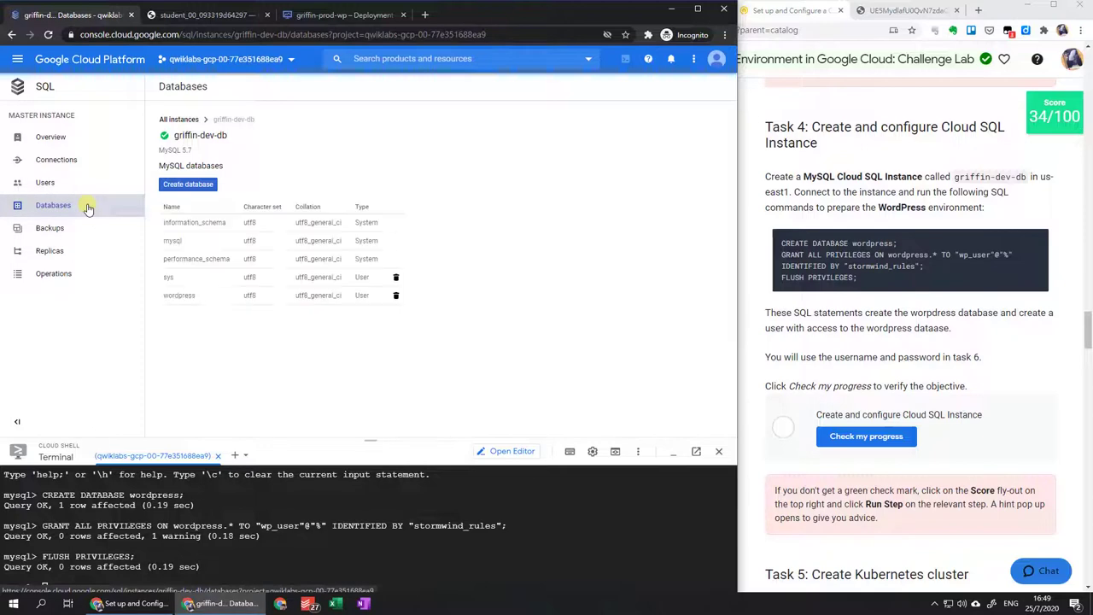
Verify the Cloud SQL task in Qwiklabs, raising the score to 40/100.
left_click(866, 437)
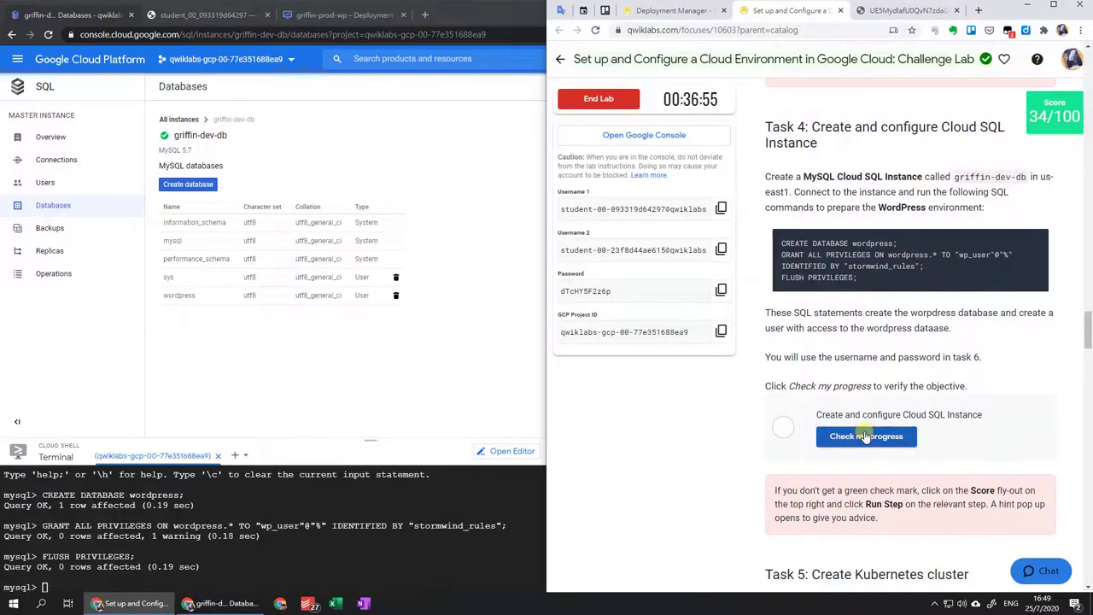
left_click(866, 437)
left_click(404, 357)
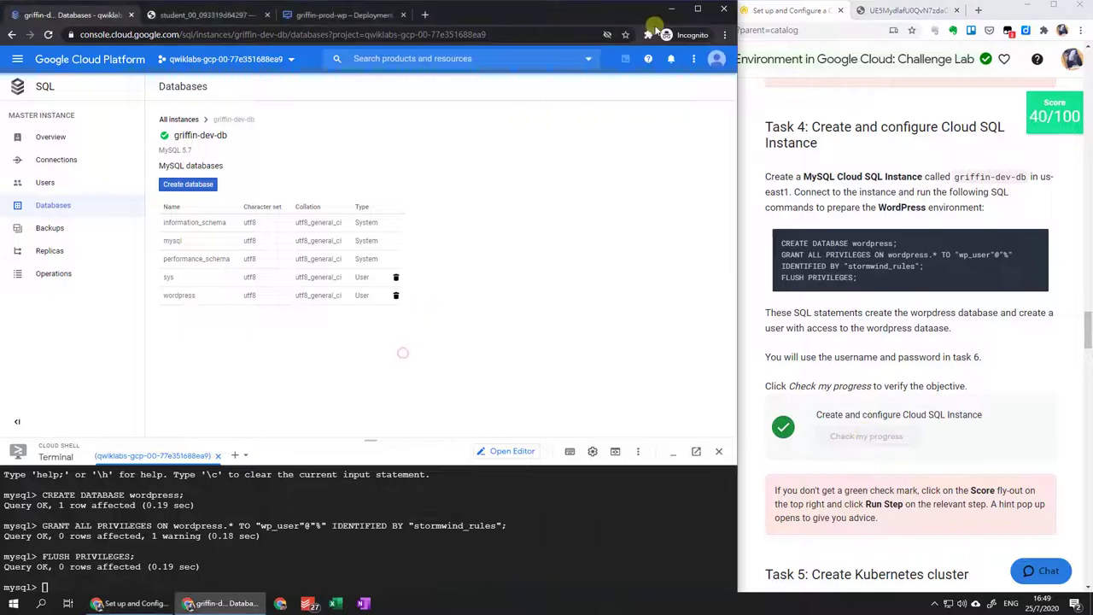
left_click(668, 60)
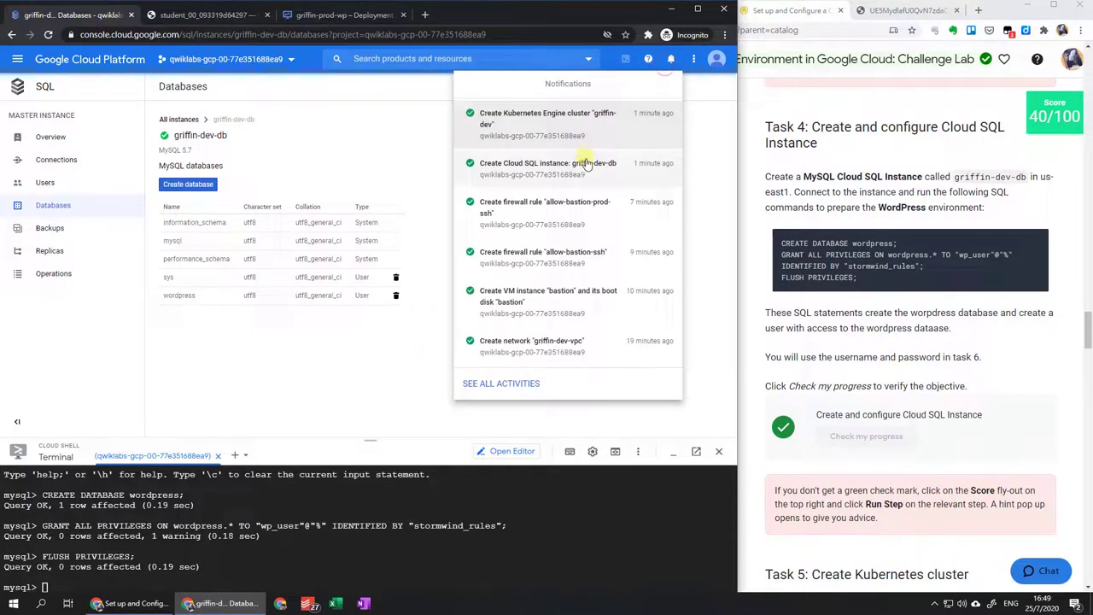
Go to the Kubernetes clusters list and exit the MySQL client in Cloud Shell.
left_click(619, 132)
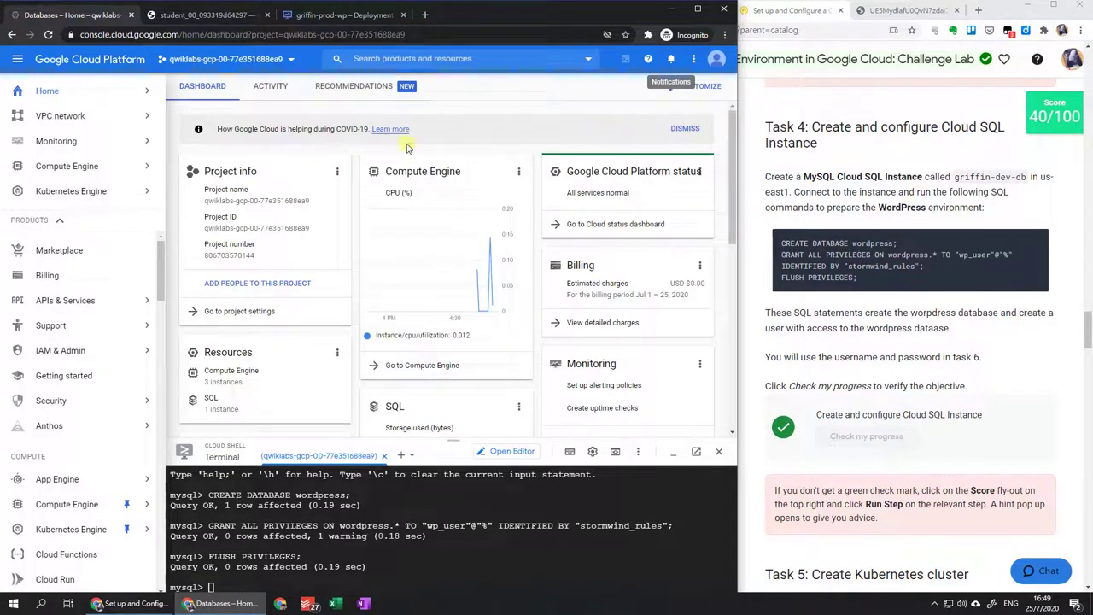
left_click(126, 188)
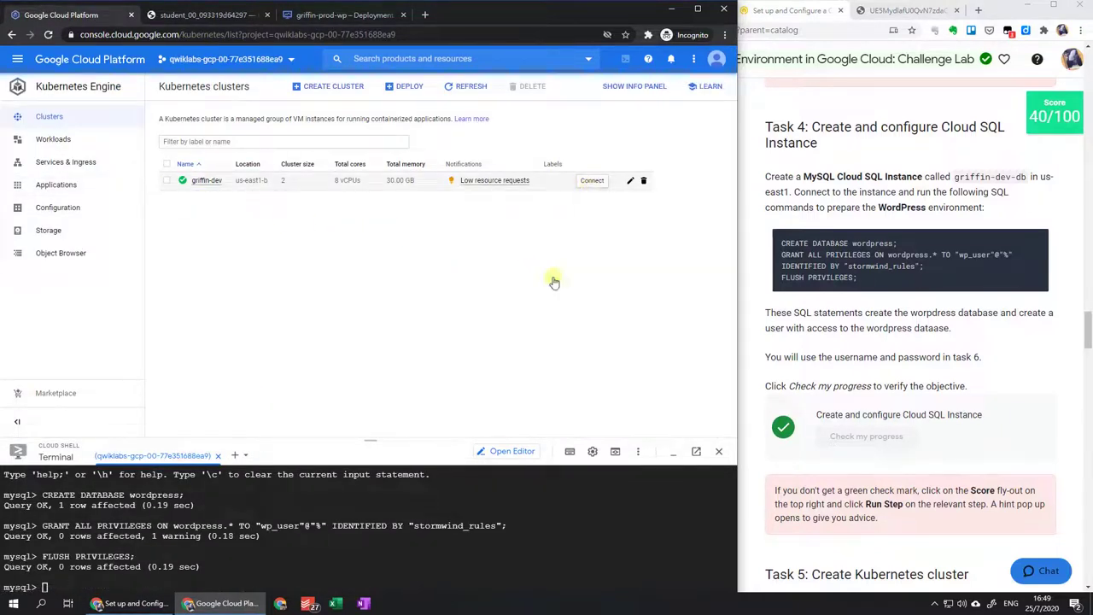
left_click(490, 522)
type("exit")
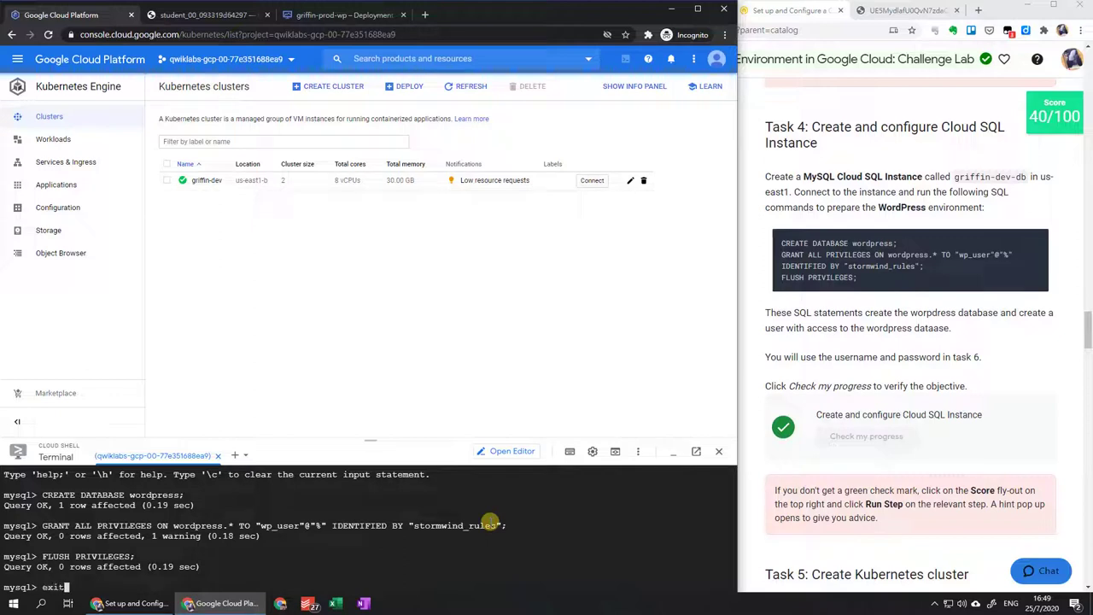
key("Return")
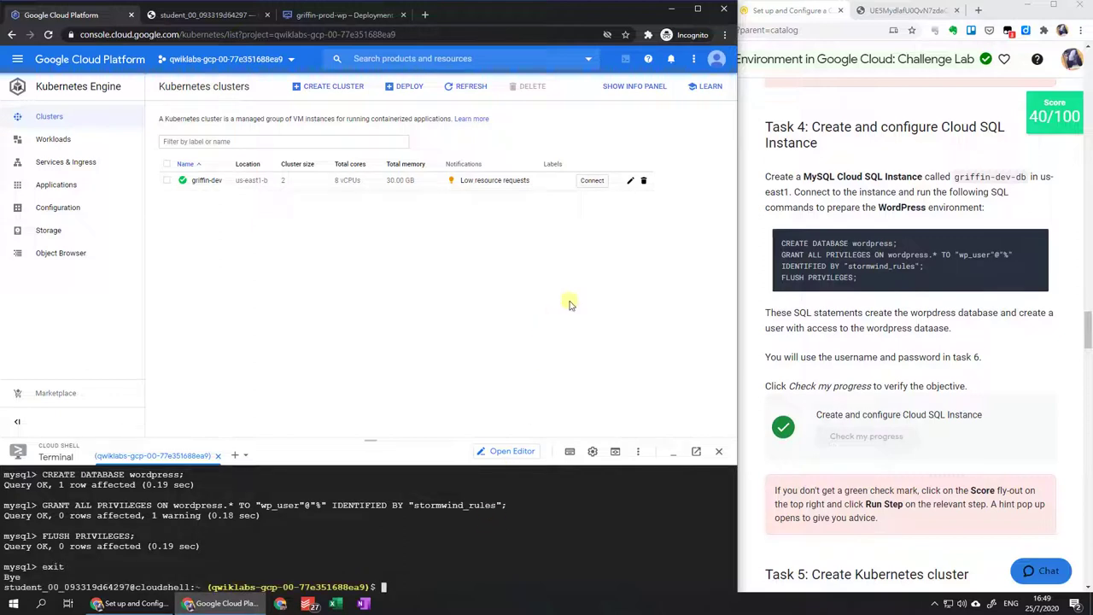
Fetch kubectl credentials for griffin-dev in Cloud Shell and check Task 5 progress.
left_click(598, 182)
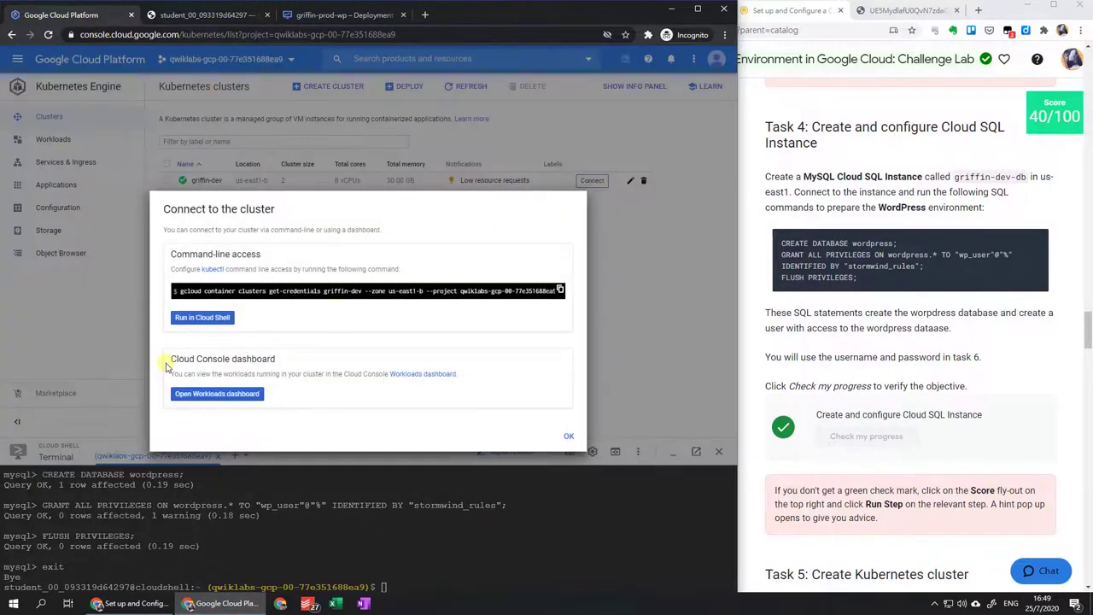
left_click(201, 318)
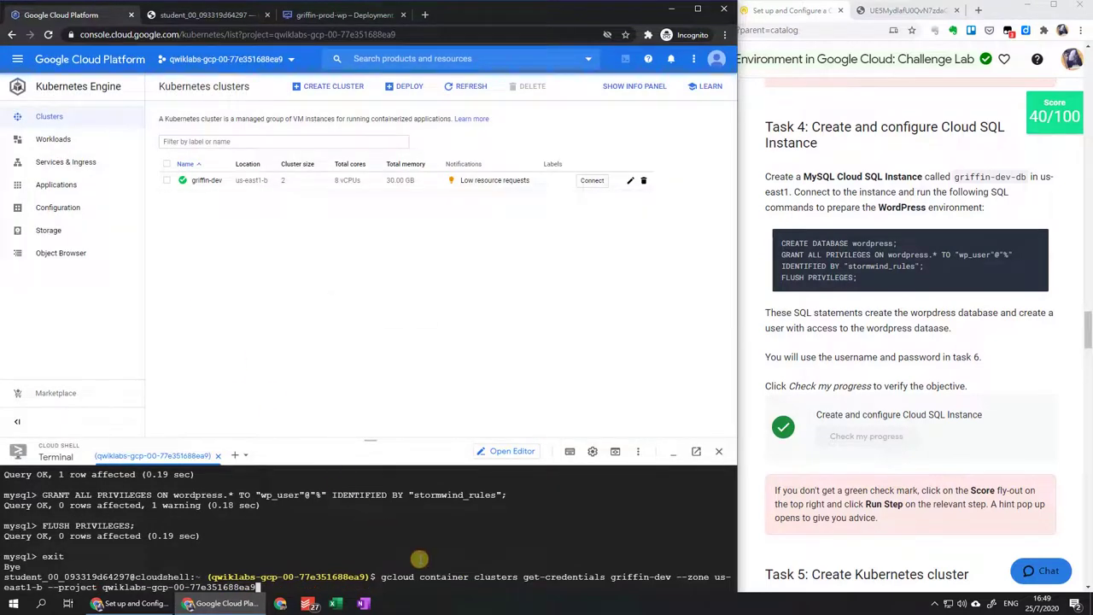
key("Return")
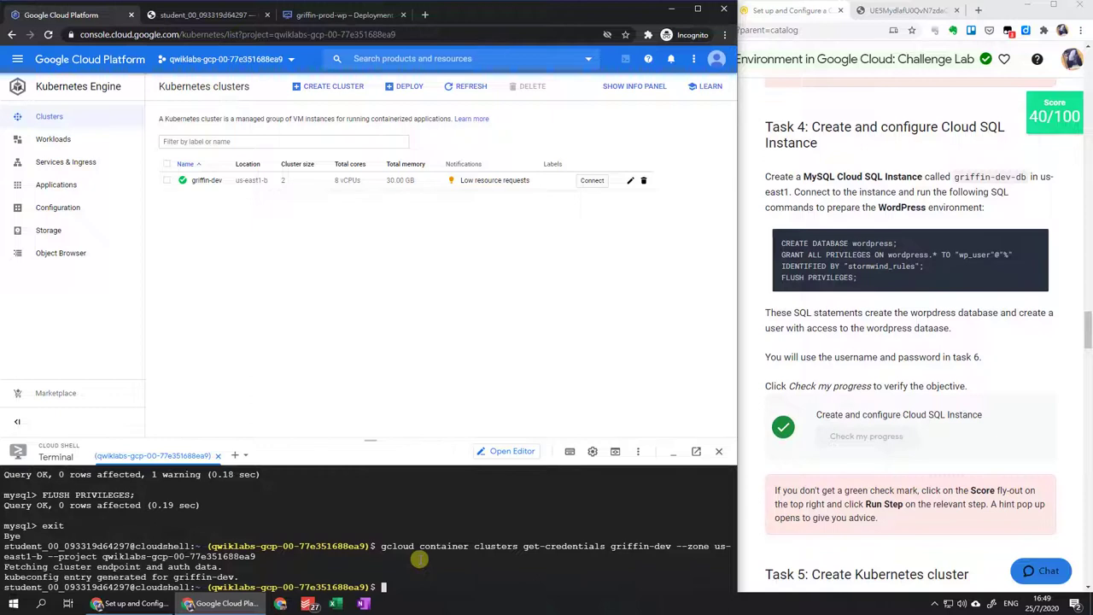
scroll(907, 421, "down", 5)
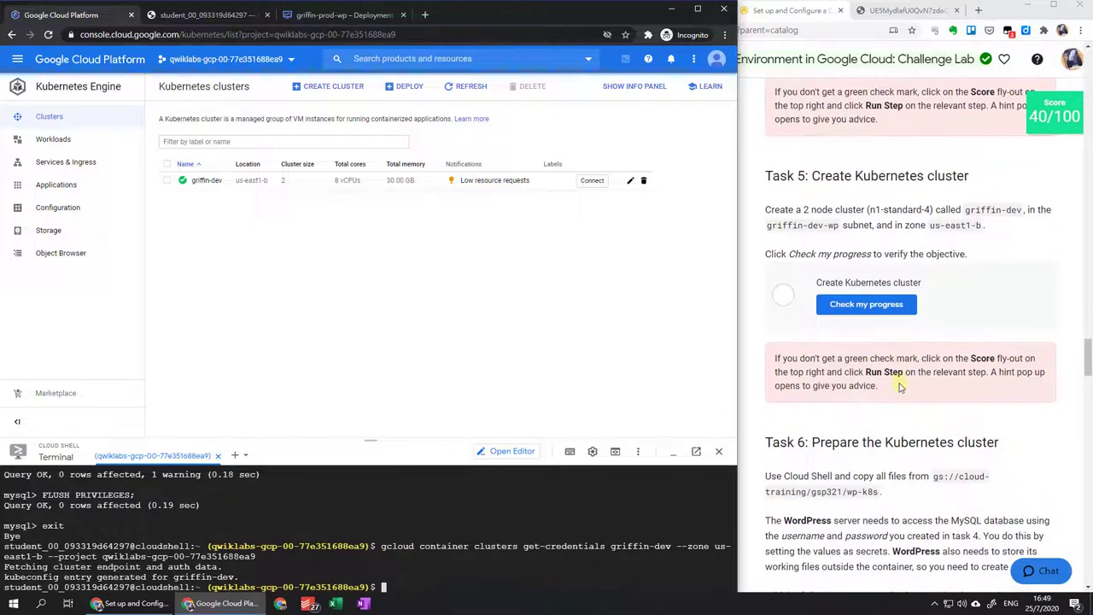
left_click(888, 307)
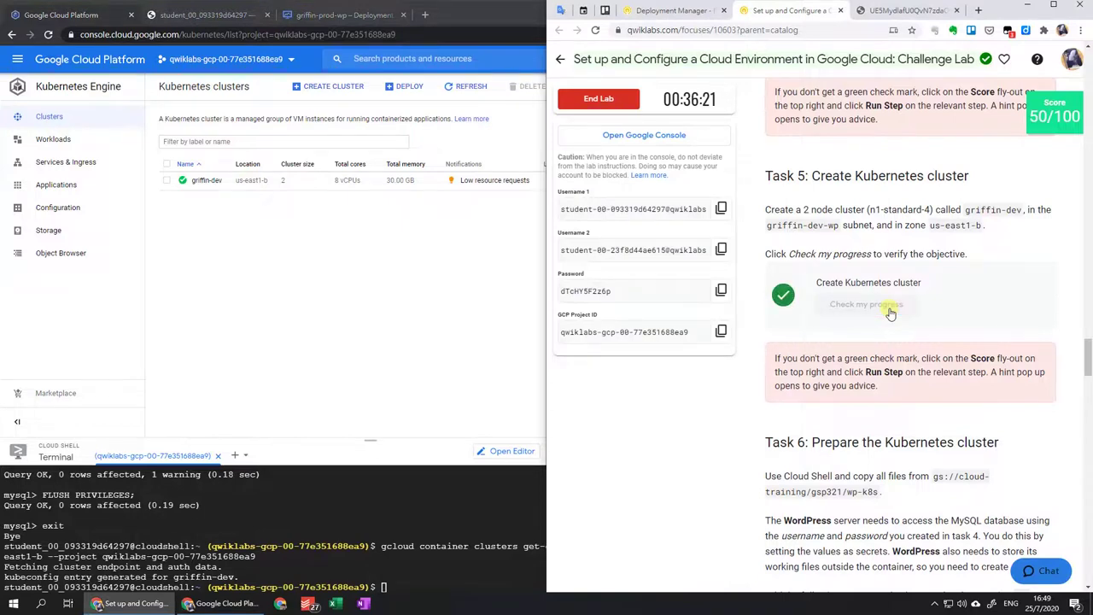
Recursively copy gs://cloud-training/gsp321/wp-k8s into the home directory with gsutil cp -r.
scroll(888, 312, "down", 3)
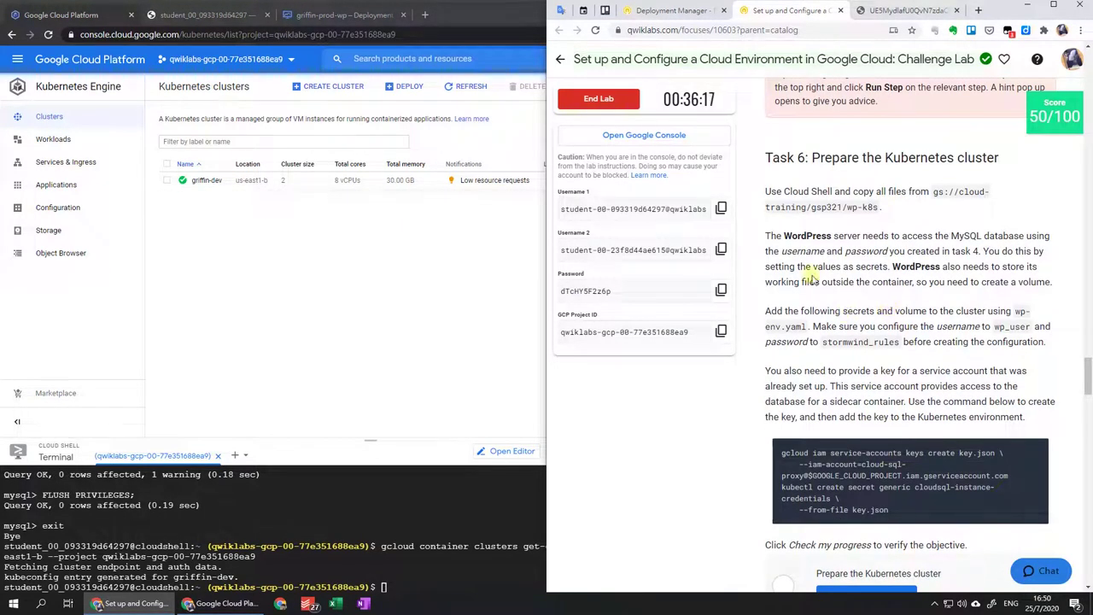
left_click(486, 583)
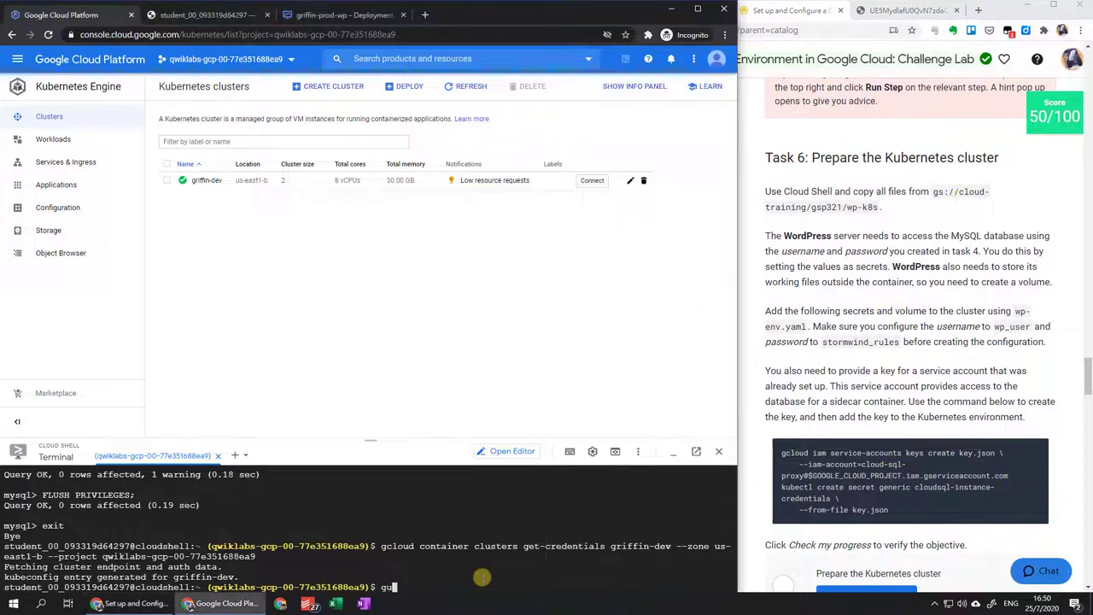
type("gsutil cp -r")
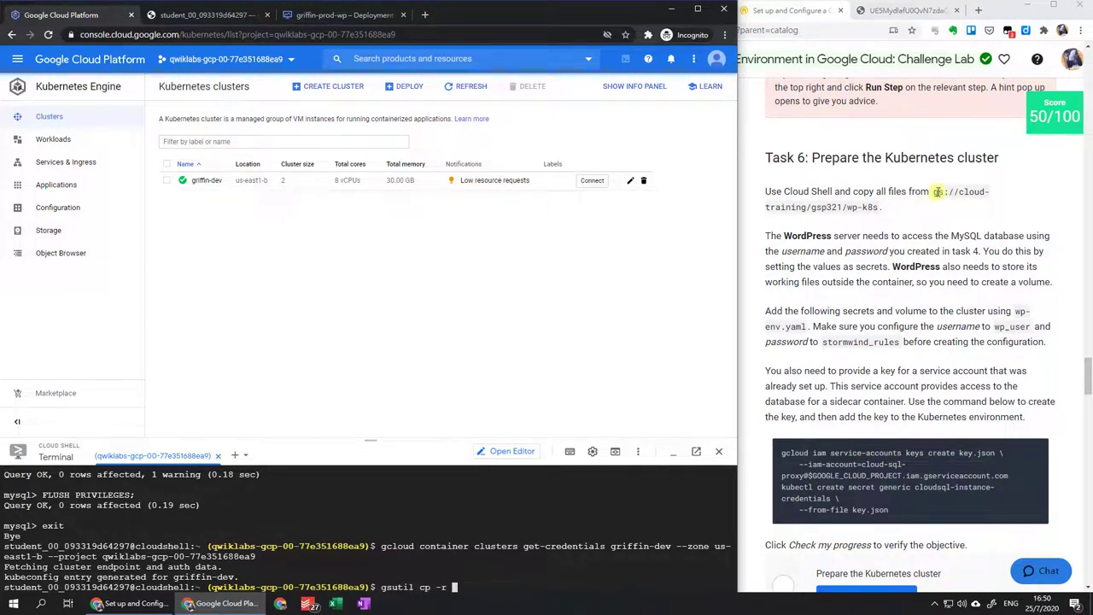
left_click_drag(937, 191, 892, 213)
left_click(499, 579)
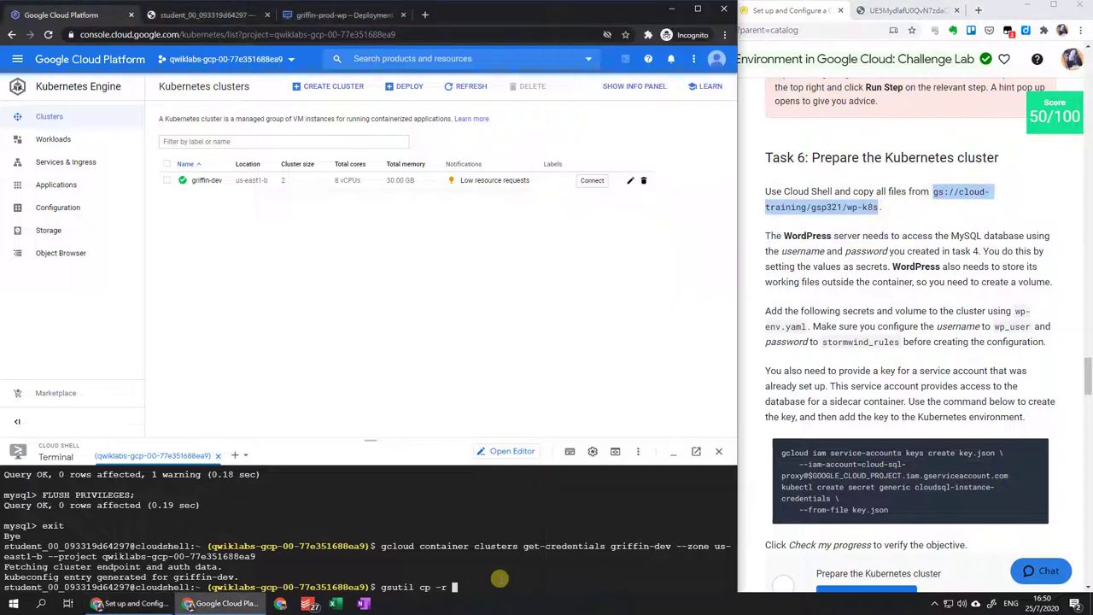
type("gsutil cp -r")
key("ctrl+v")
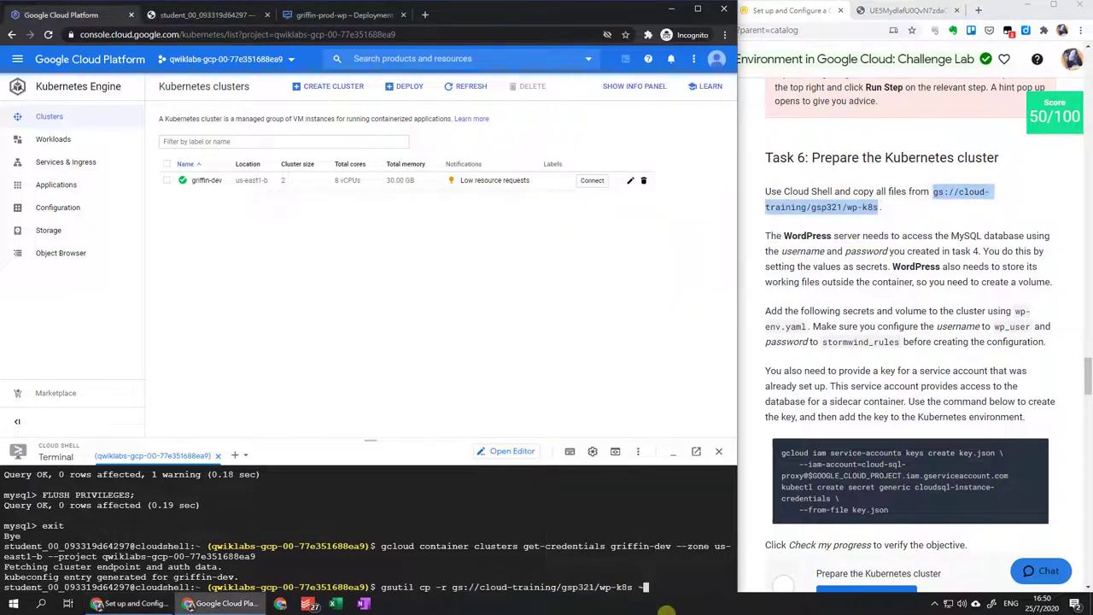
type("~/")
key("Return")
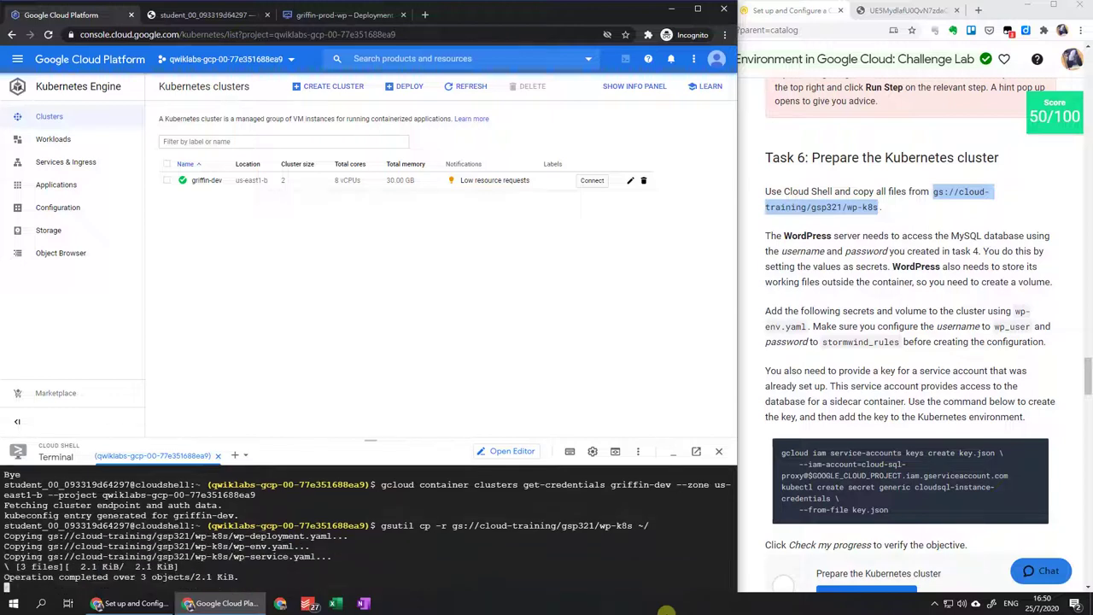
List the home directory and change into the wp-k8s folder.
type("cd")
key("Return")
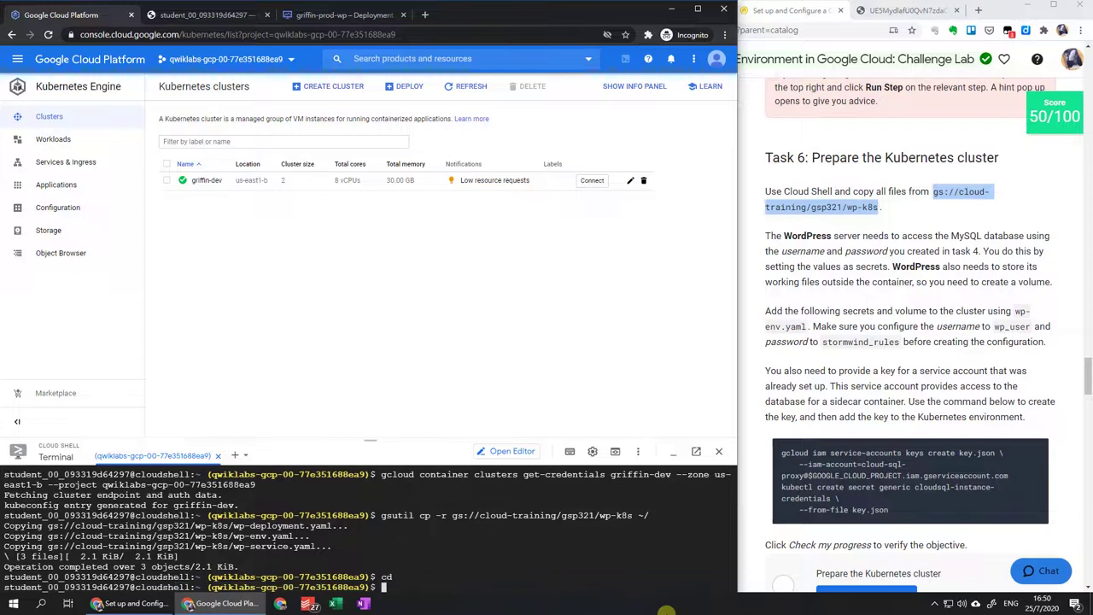
type("ls")
key("Return")
type("cd wp-")
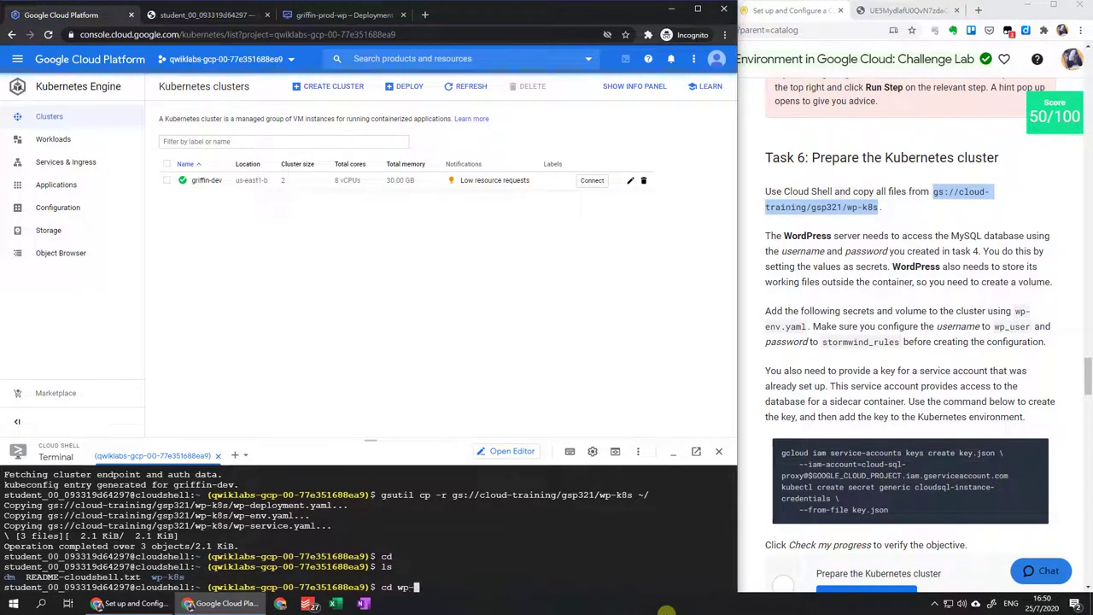
type("k8s")
key("Return")
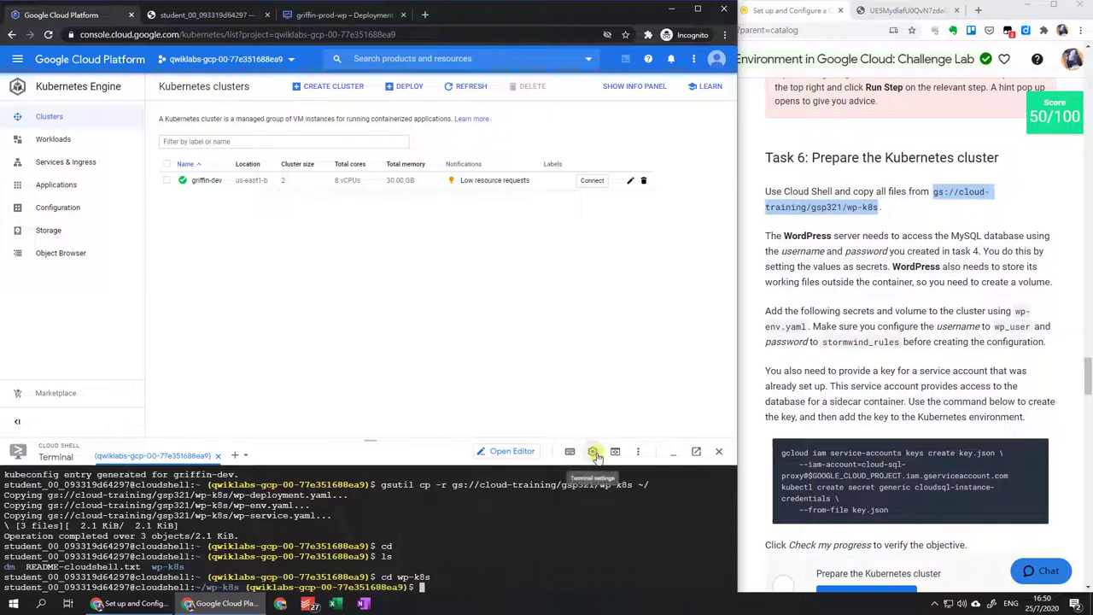
Enlarge the Cloud Shell terminal panel for more working space.
left_click(592, 451)
mouse_move(581, 495)
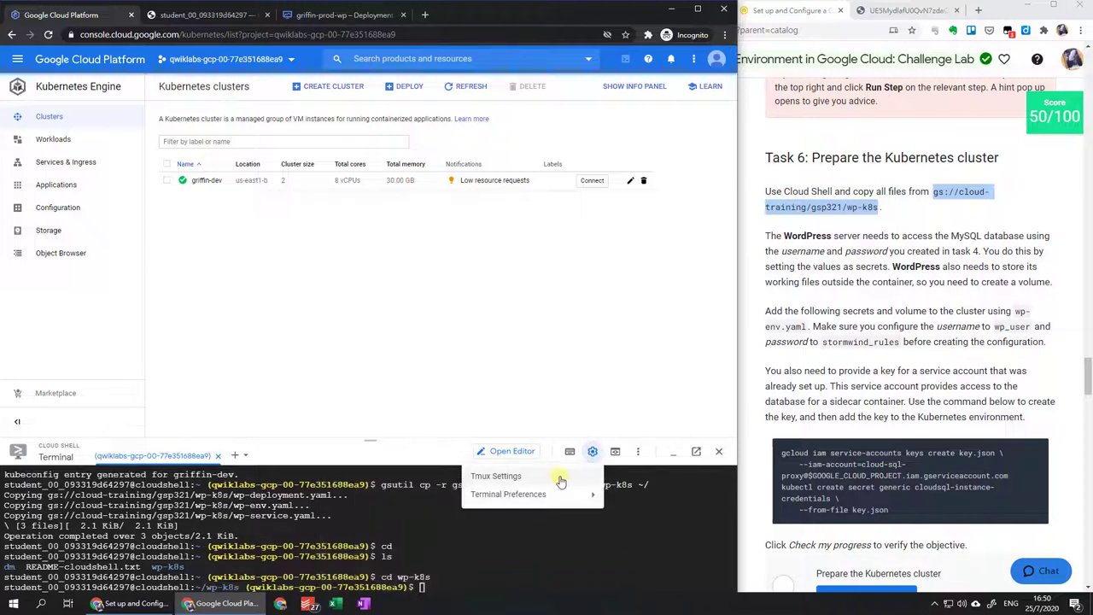
mouse_move(433, 518)
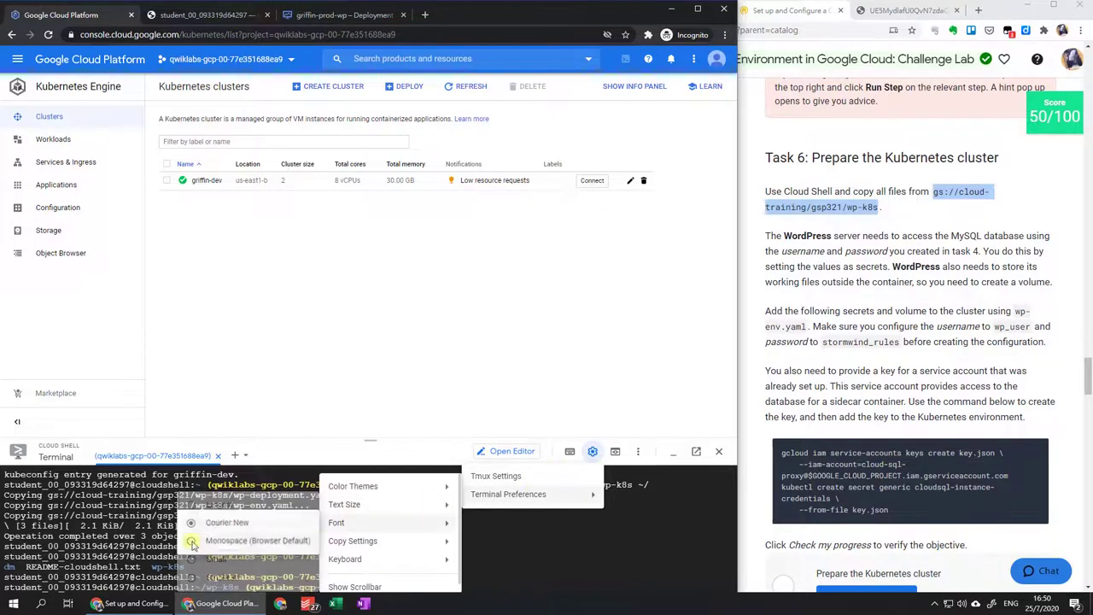
mouse_move(371, 505)
left_click(234, 543)
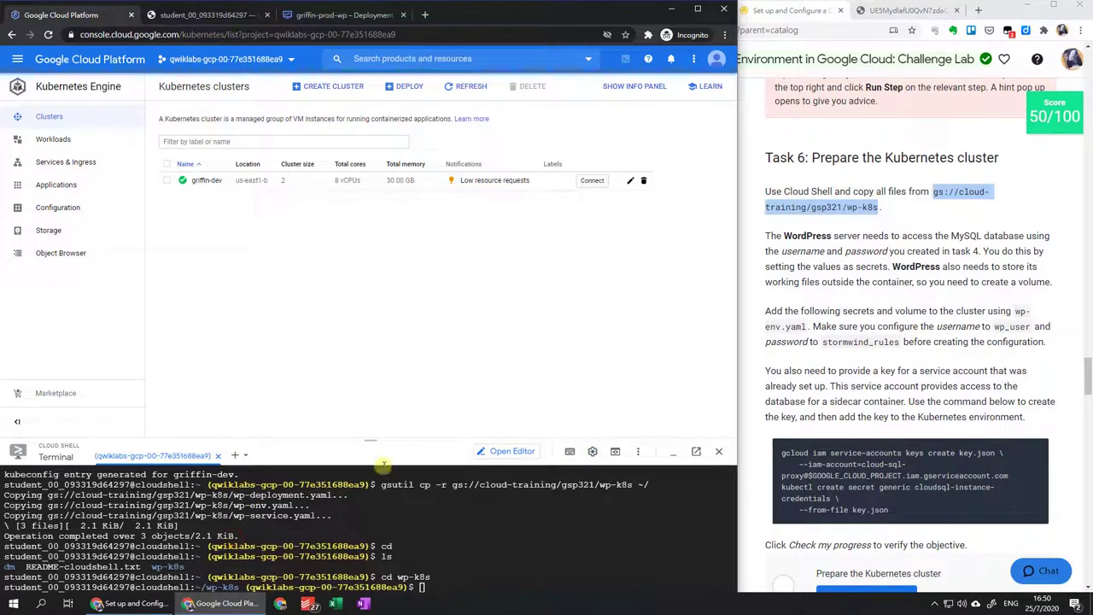
left_click_drag(370, 439, 372, 347)
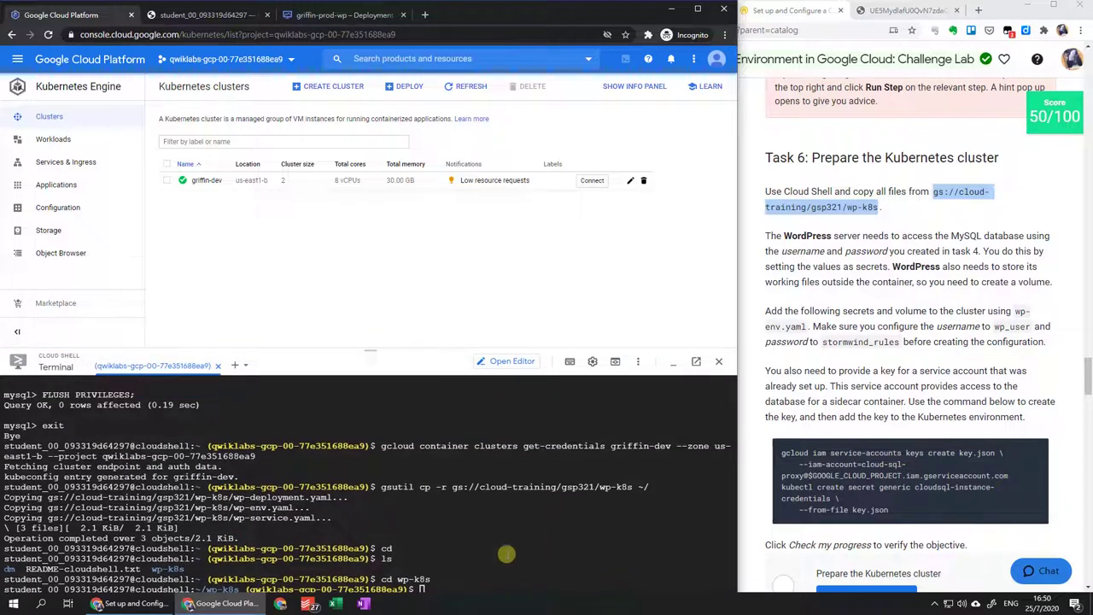
In Cloud Shell Editor, review wp-deployment.yaml, wp-env.yaml and wp-service.yaml in wp-k8s.
left_click(209, 14)
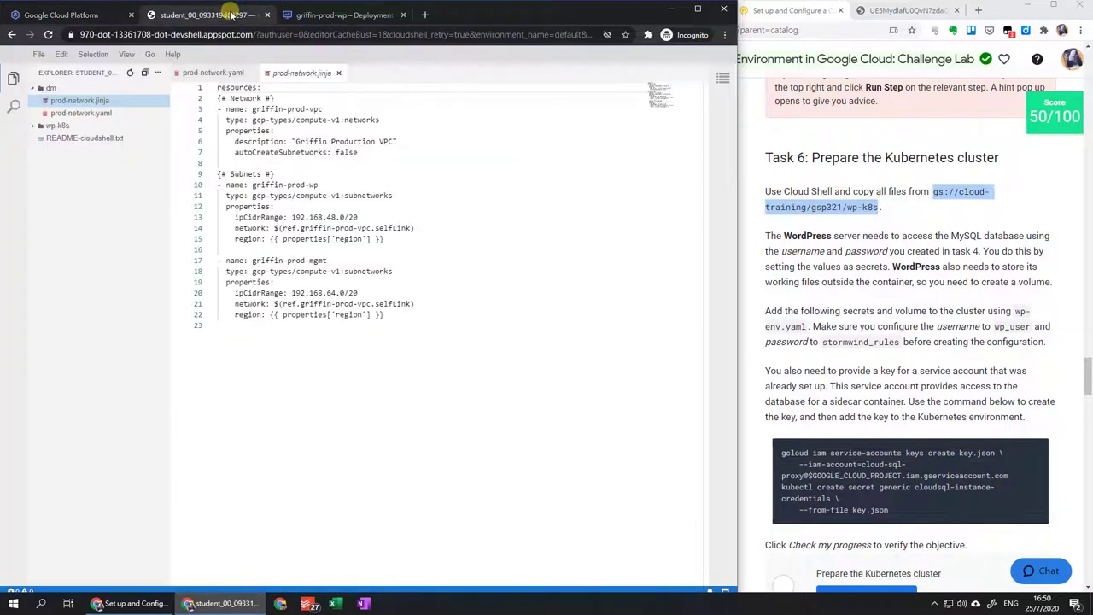
left_click(59, 126)
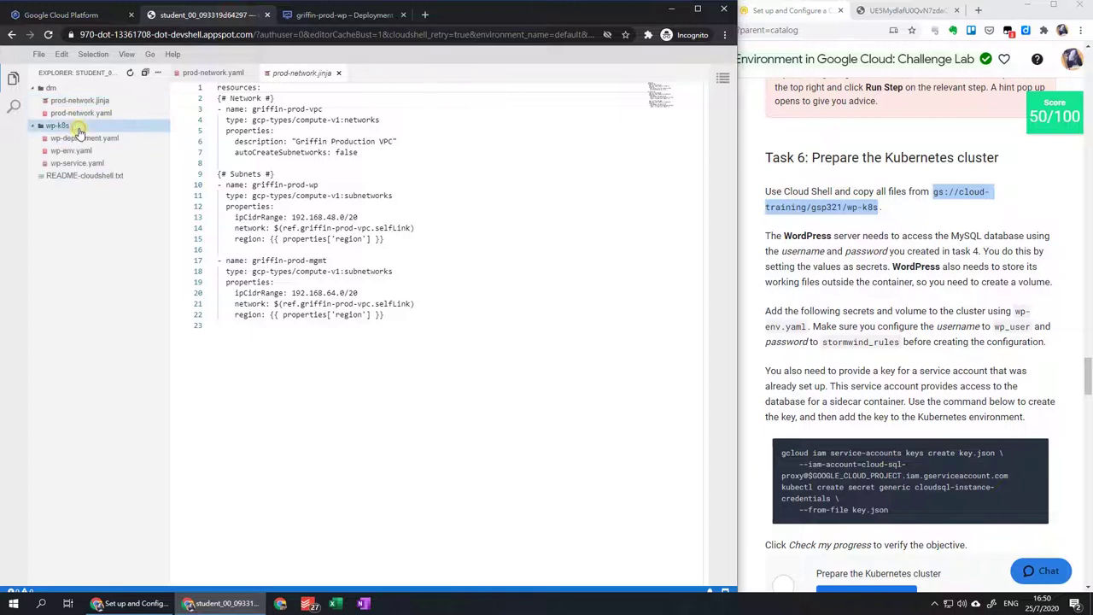
left_click(117, 139)
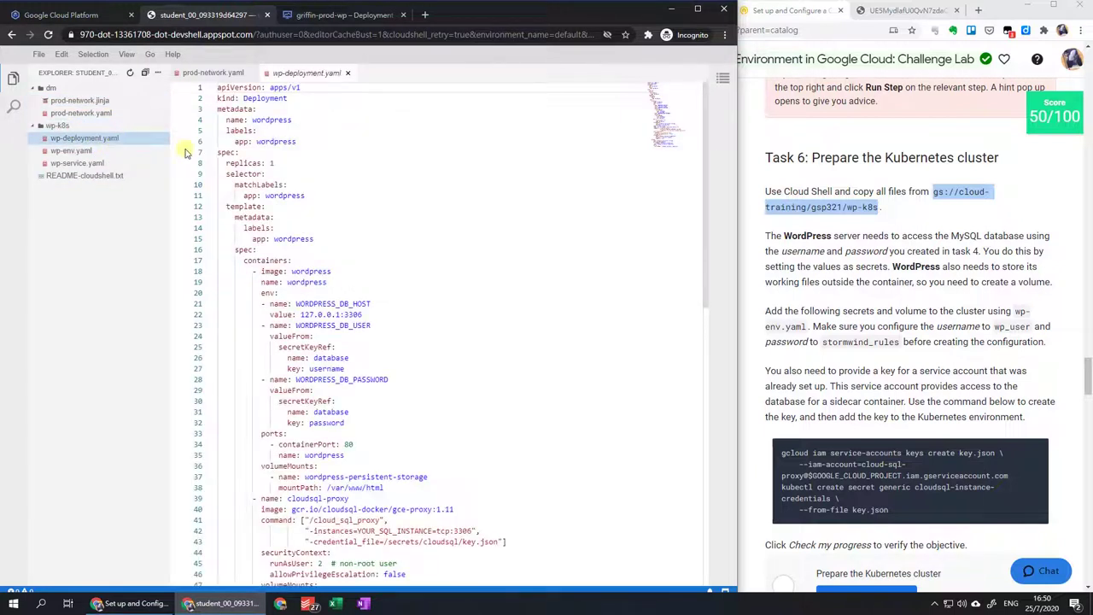
scroll(604, 293, "down", 7)
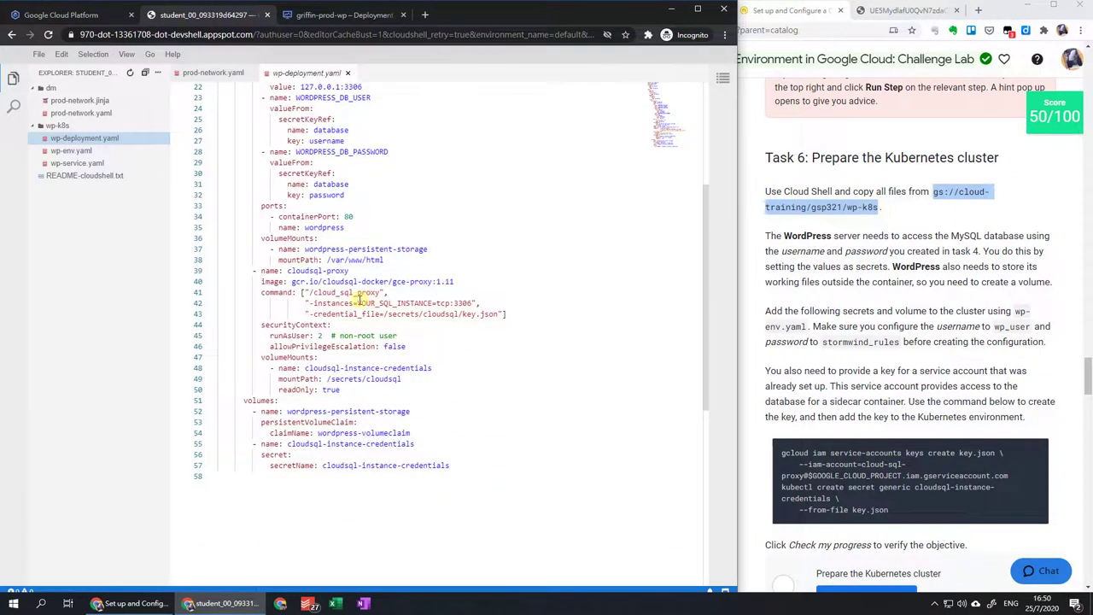
left_click(121, 154)
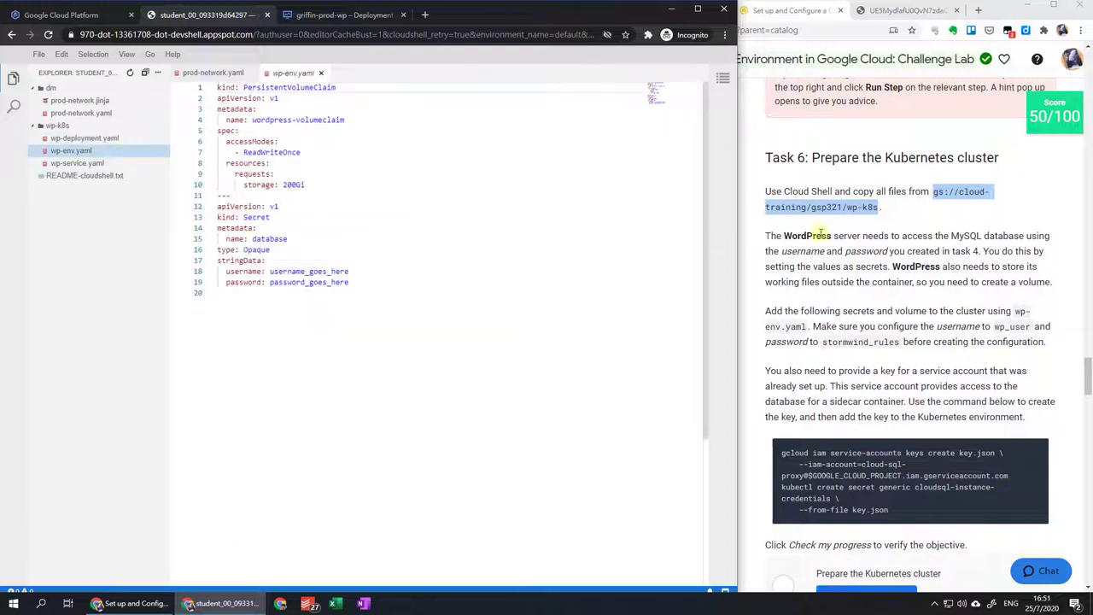
left_click(130, 163)
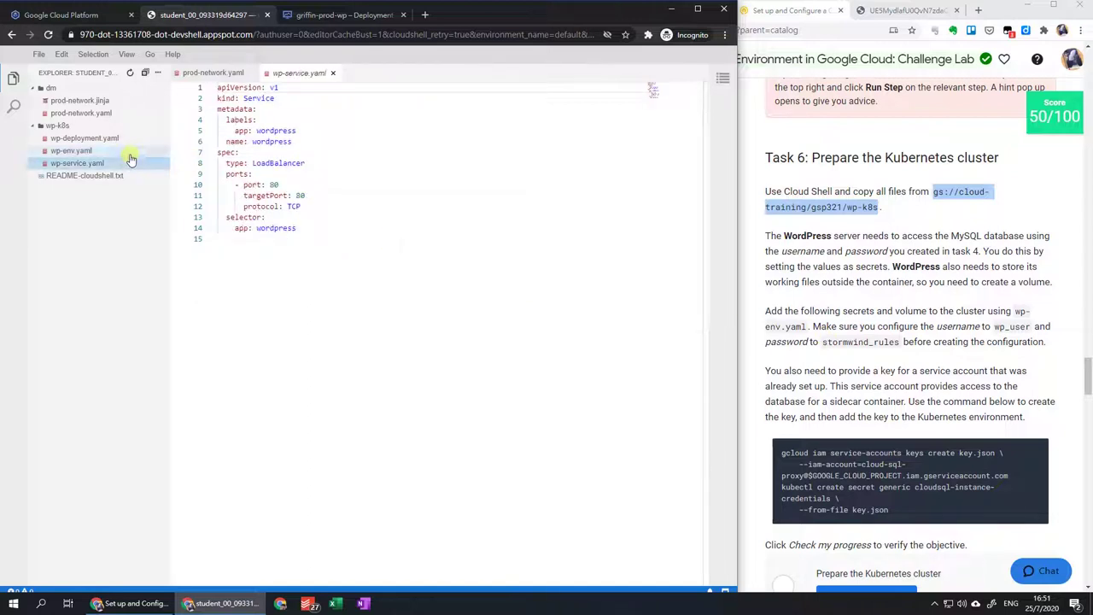
left_click(131, 153)
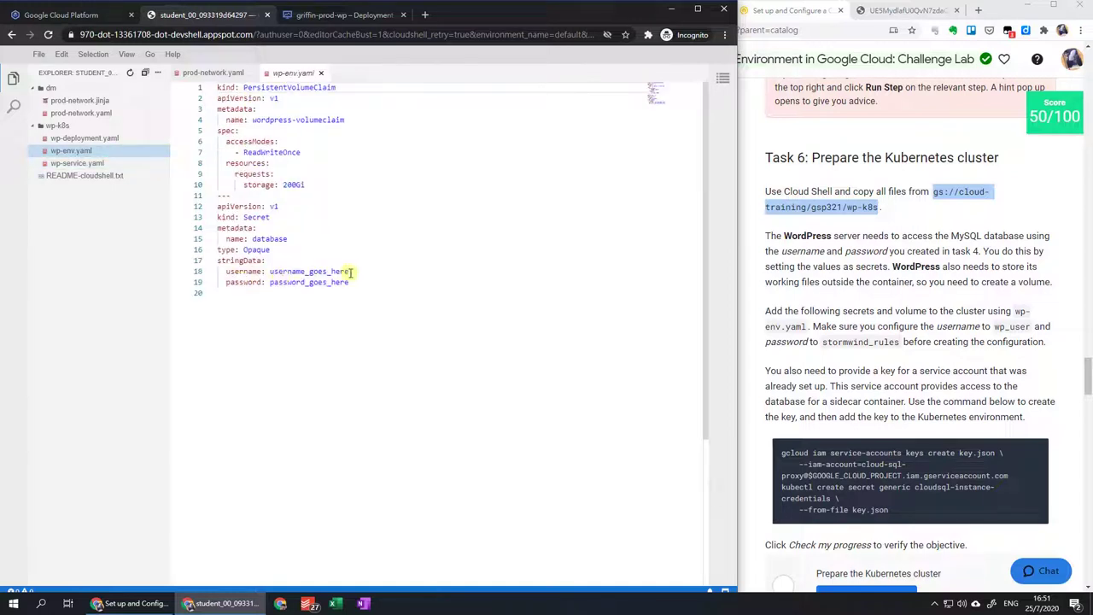
Replace username_goes_here with wp_user in wp-env.yaml.
double_click(349, 272)
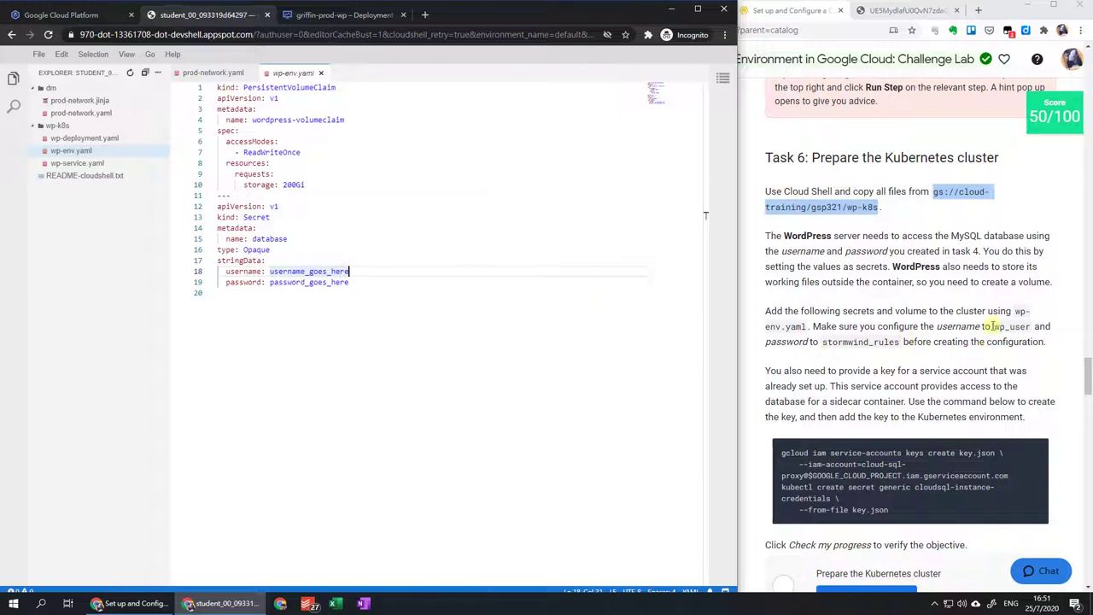
left_click_drag(993, 328, 1028, 327)
key("ctrl+c")
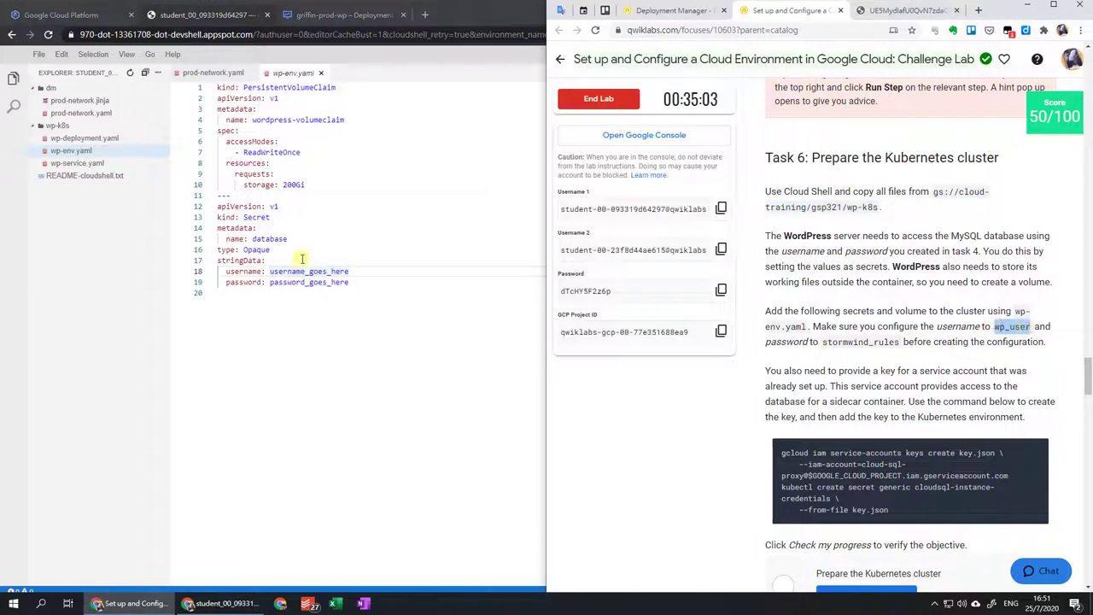
left_click(291, 271)
key("ctrl+d")
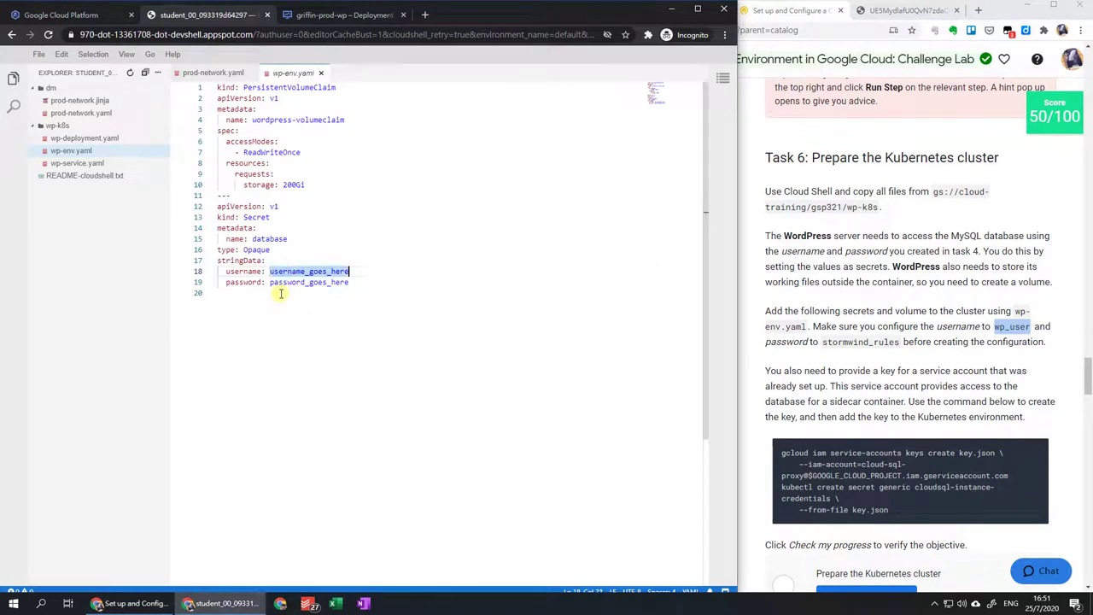
key("ctrl+v")
Replace the password placeholder with the lab's required database password and save wp-env.yaml.
left_click(885, 347)
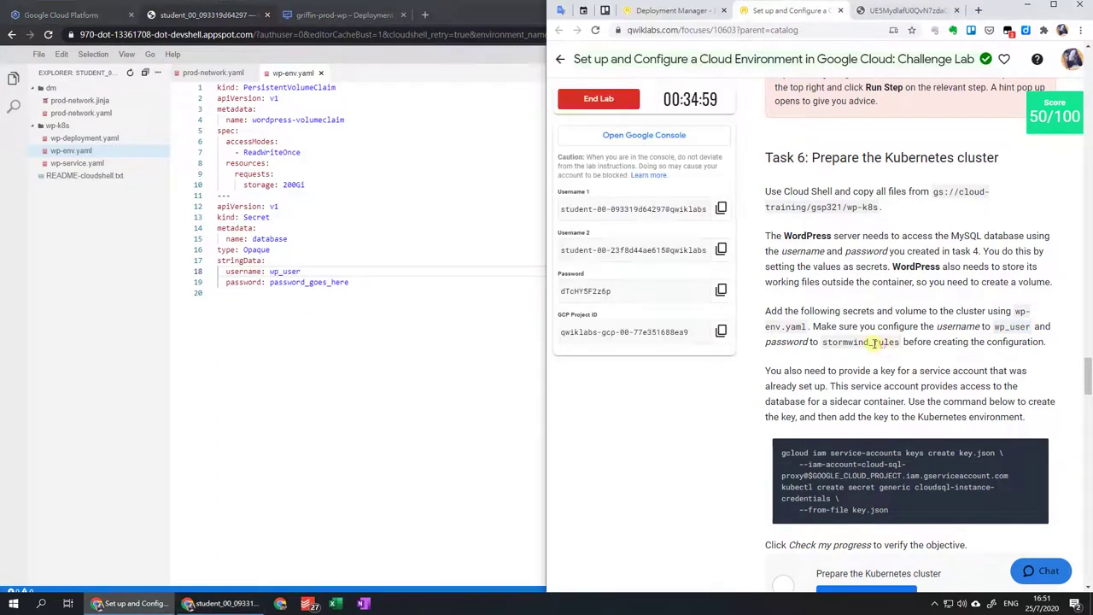
double_click(825, 340)
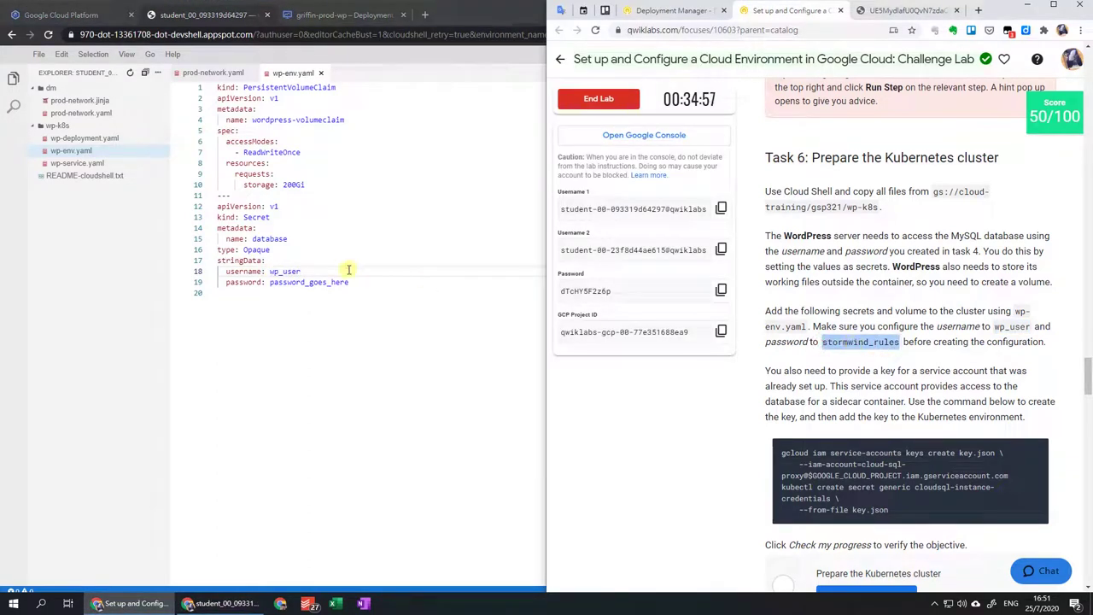
left_click(347, 270)
left_click_drag(270, 282, 359, 283)
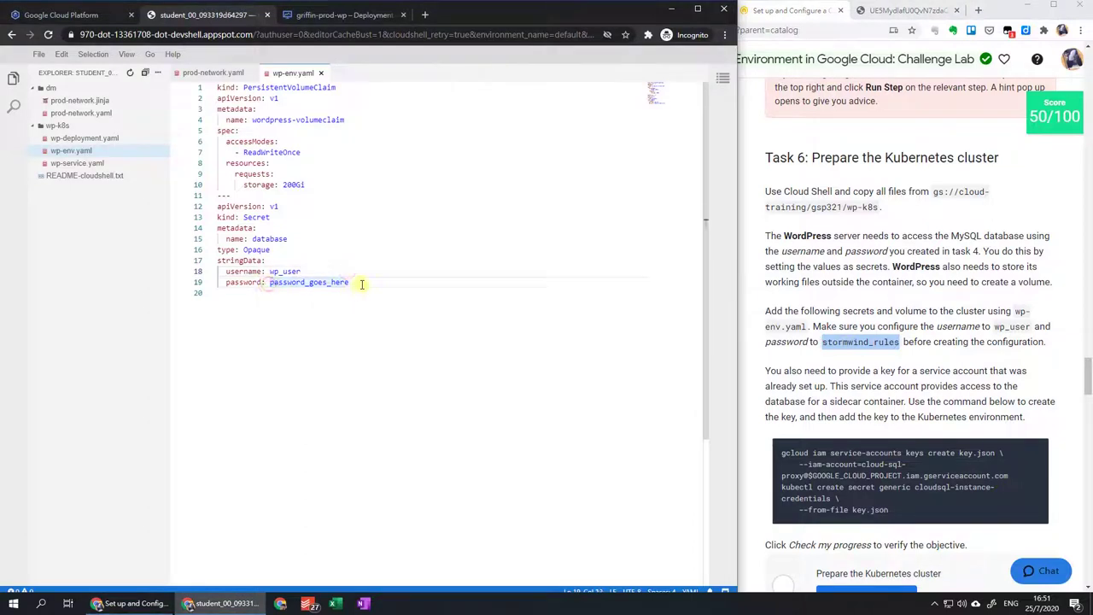
key("ctrl+v")
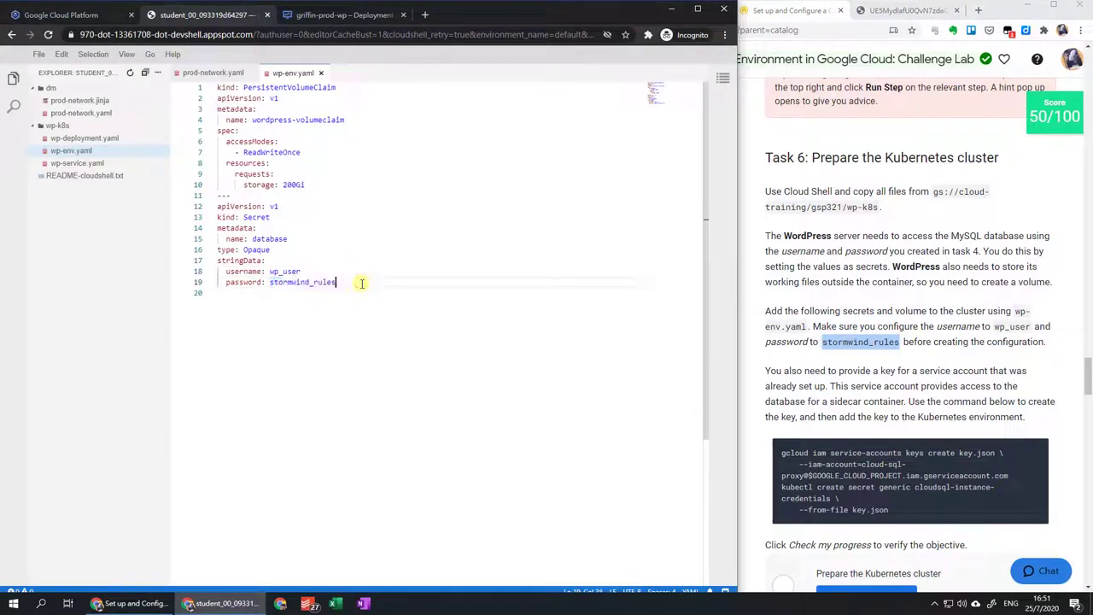
left_click(38, 54)
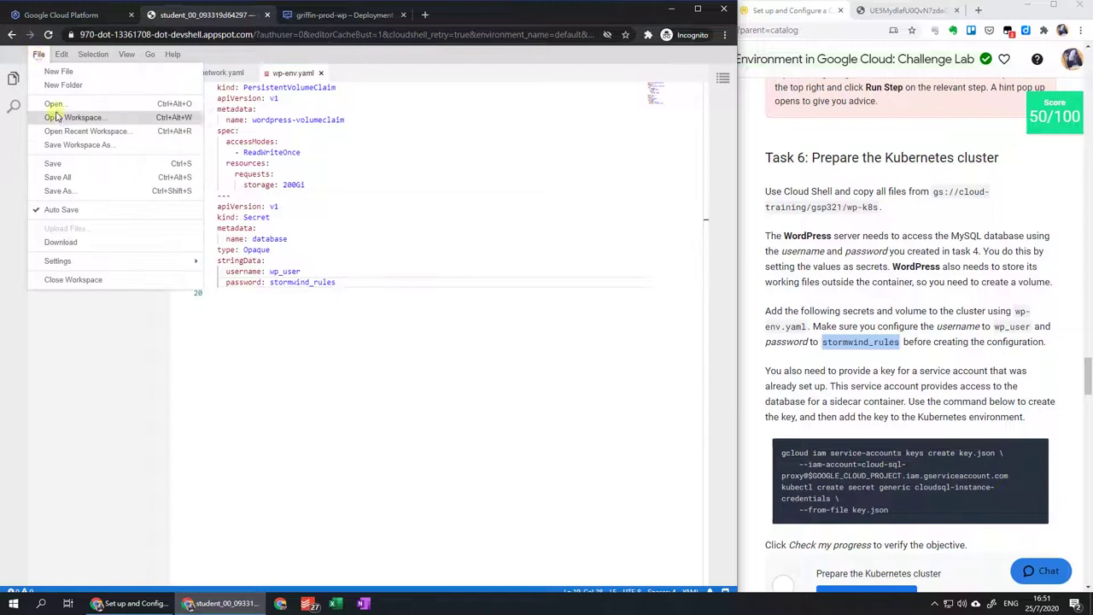
left_click(75, 163)
left_click(75, 17)
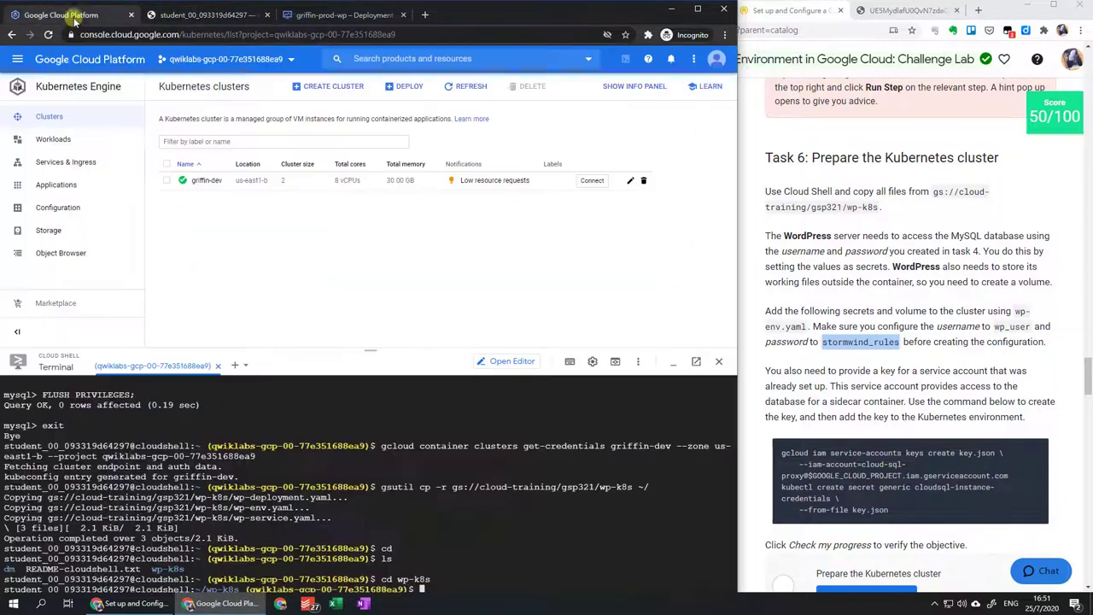
Run kubectl create -f wp-env.yaml to create the wordpress-volumeclaim and database secret.
scroll(908, 476, "down", 3)
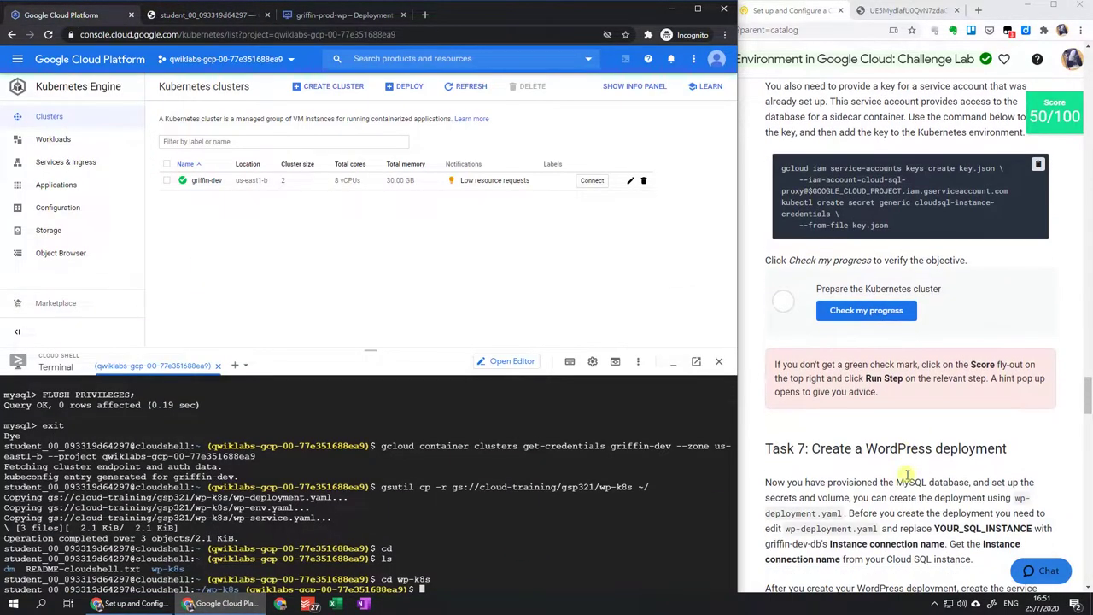
scroll(908, 475, "up", 2)
left_click(653, 512)
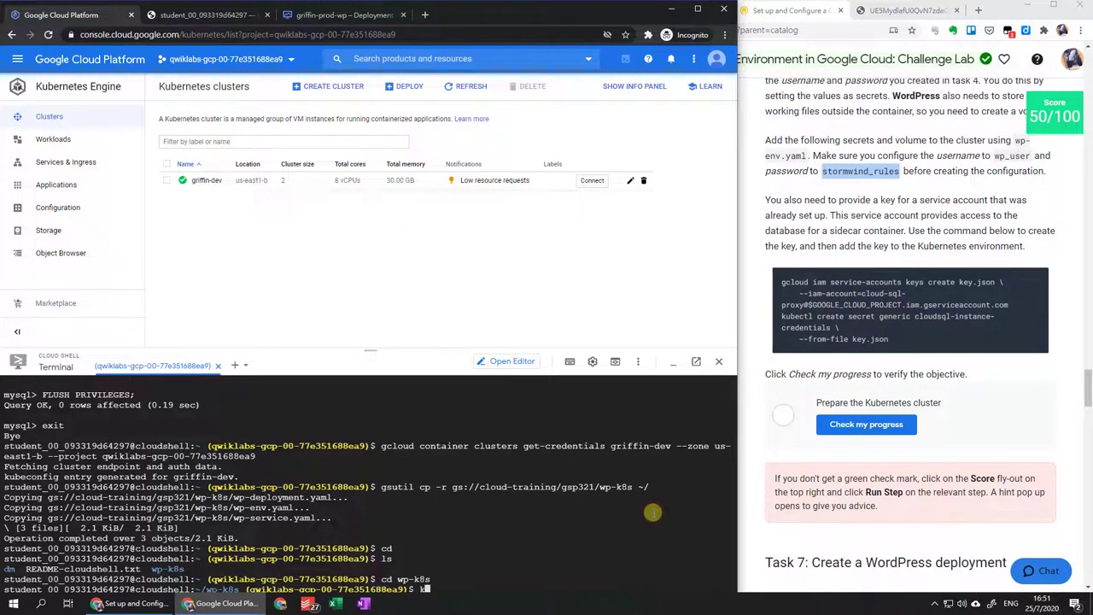
type("ke")
key("BackSpace")
type("ubectl")
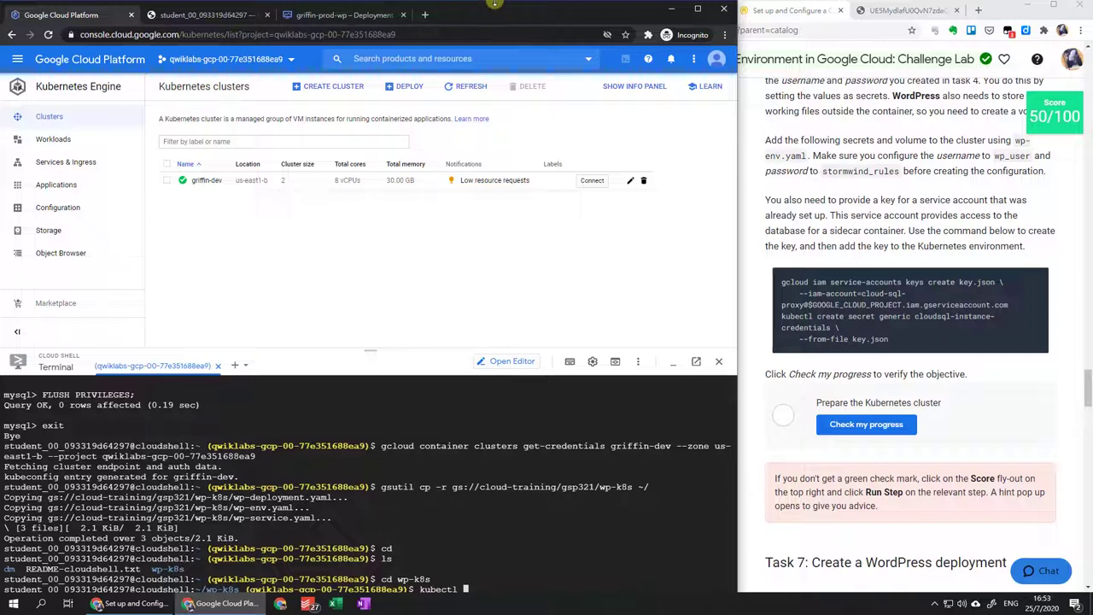
left_click_drag(494, 4, 495, 5)
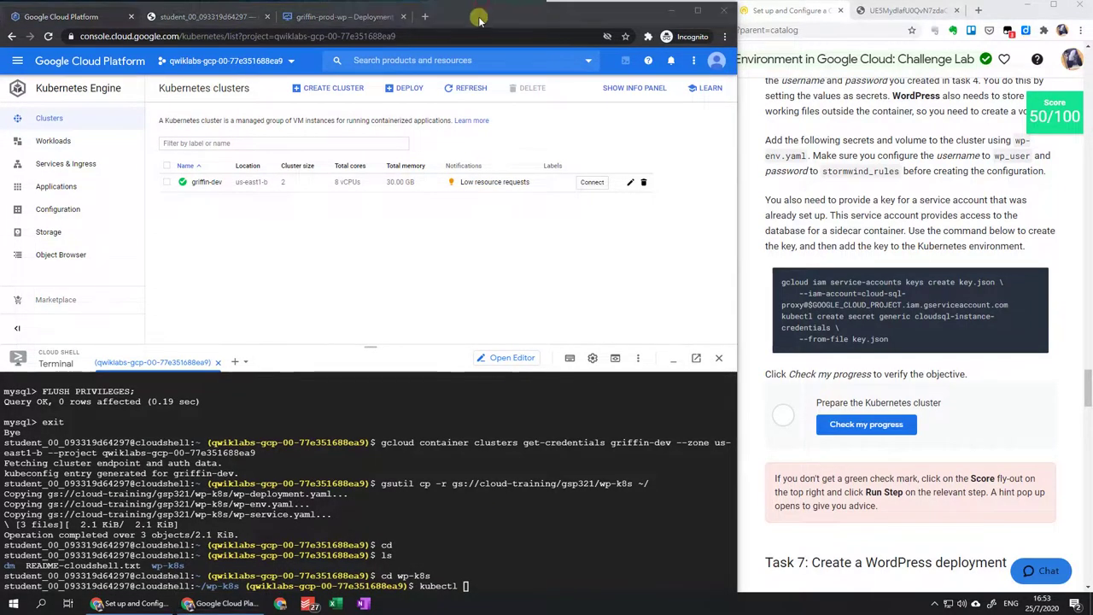
left_click_drag(482, 5, 483, 16)
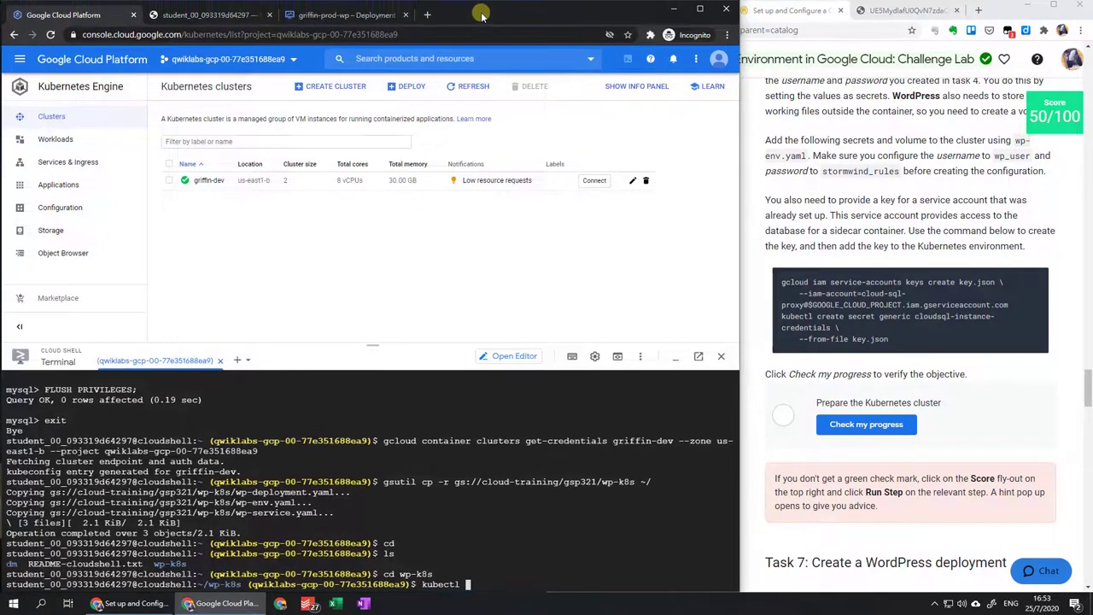
type("create -f")
type("wp-env")
key("Tab")
key("Return")
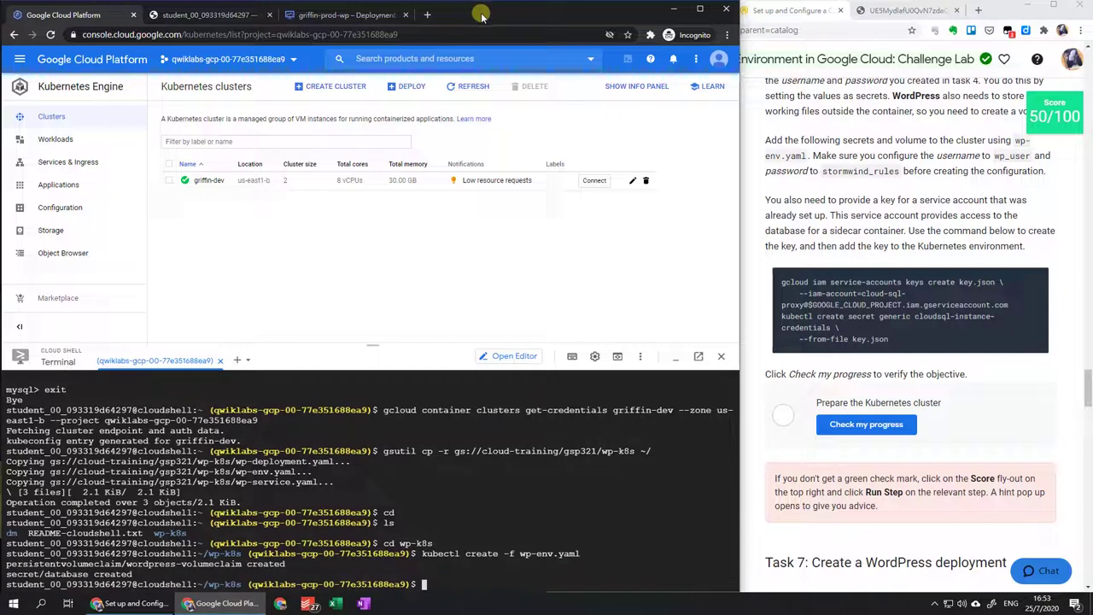
Create the service-account key.json and the cloudsql-instance-credentials secret from the lab's commands.
left_click(1037, 282)
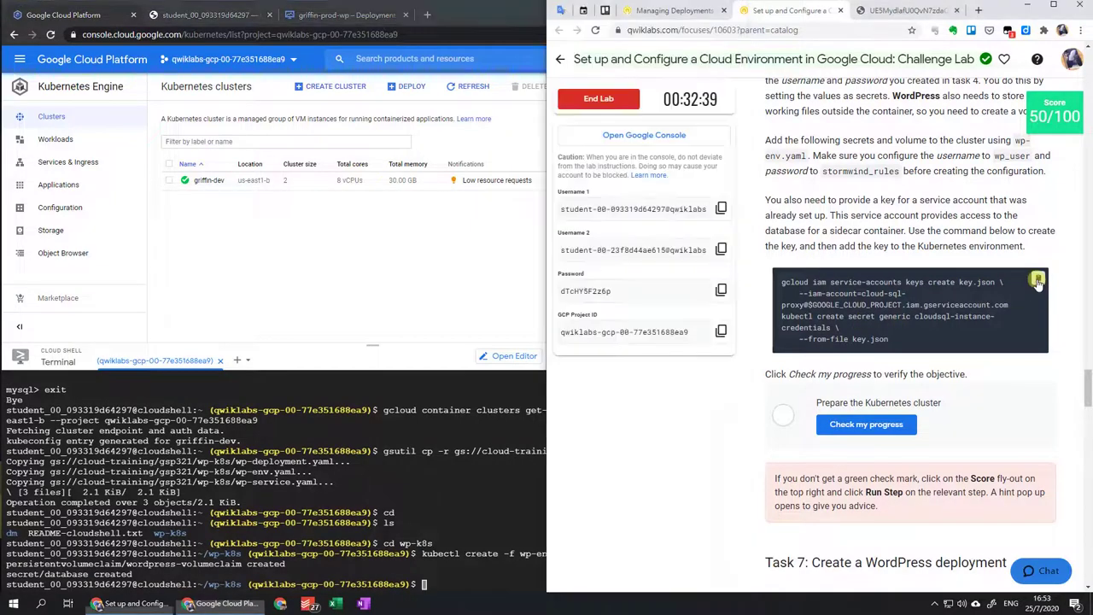
left_click(521, 572)
key("ctrl+v")
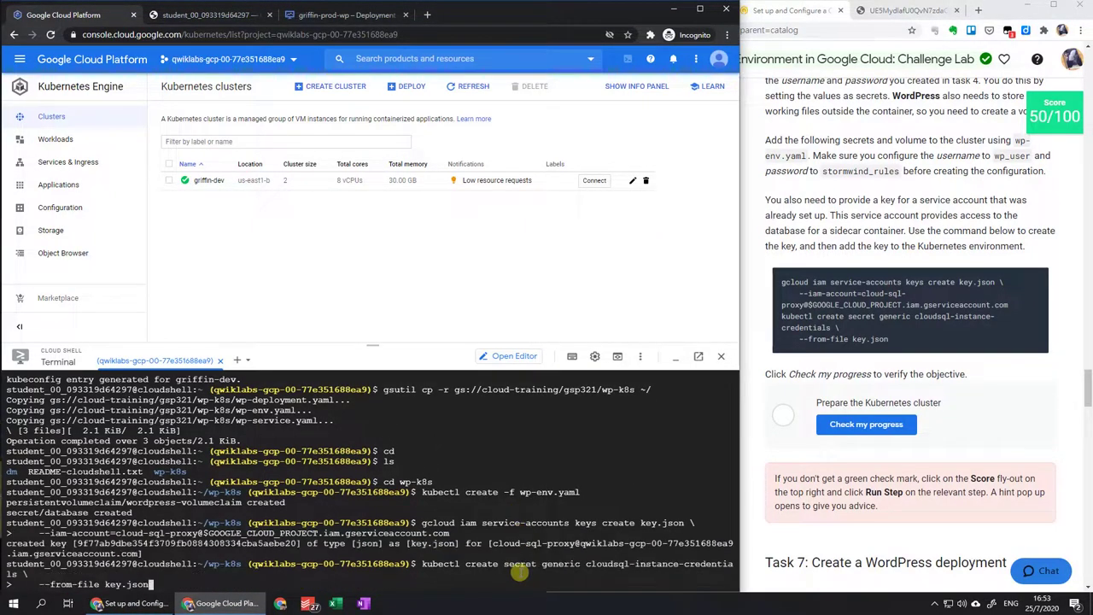
key("Return")
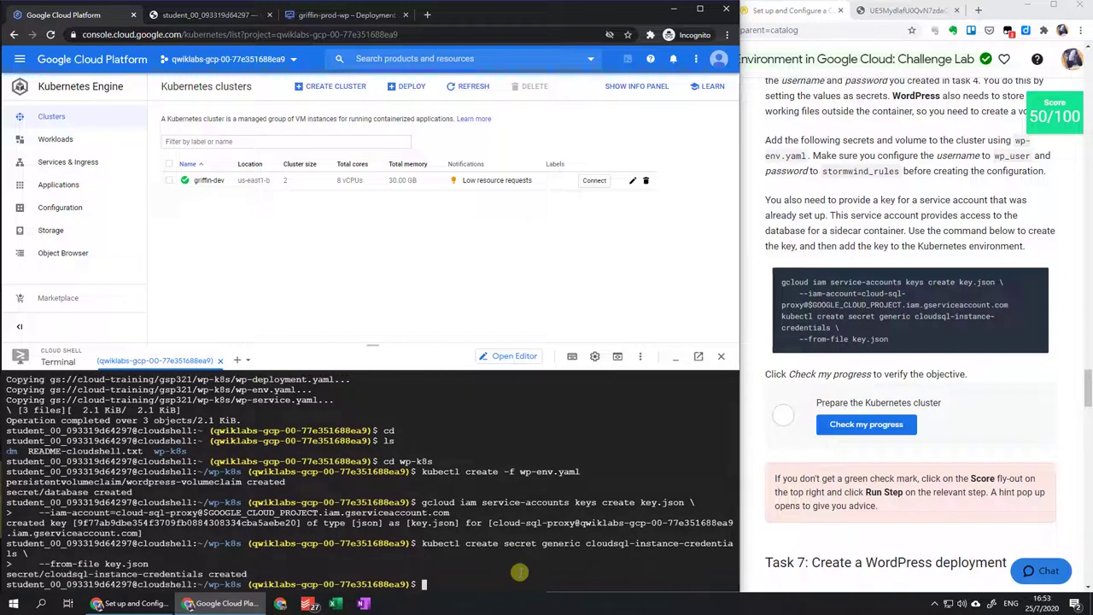
Inspect the generated key.json, then check the Prepare the Kubernetes cluster task twice.
left_click(237, 15)
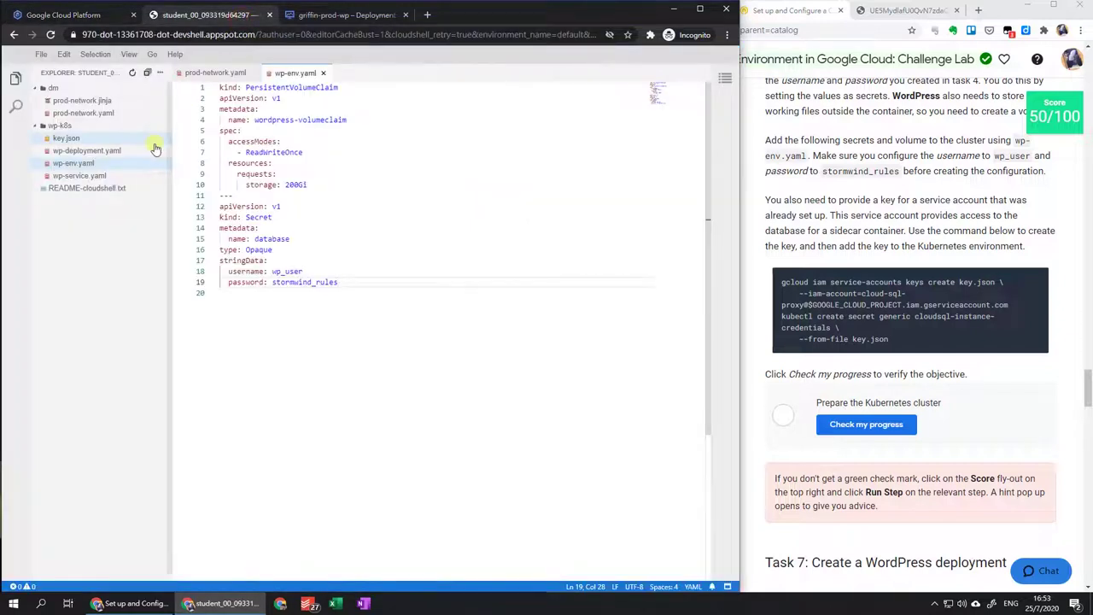
left_click(94, 139)
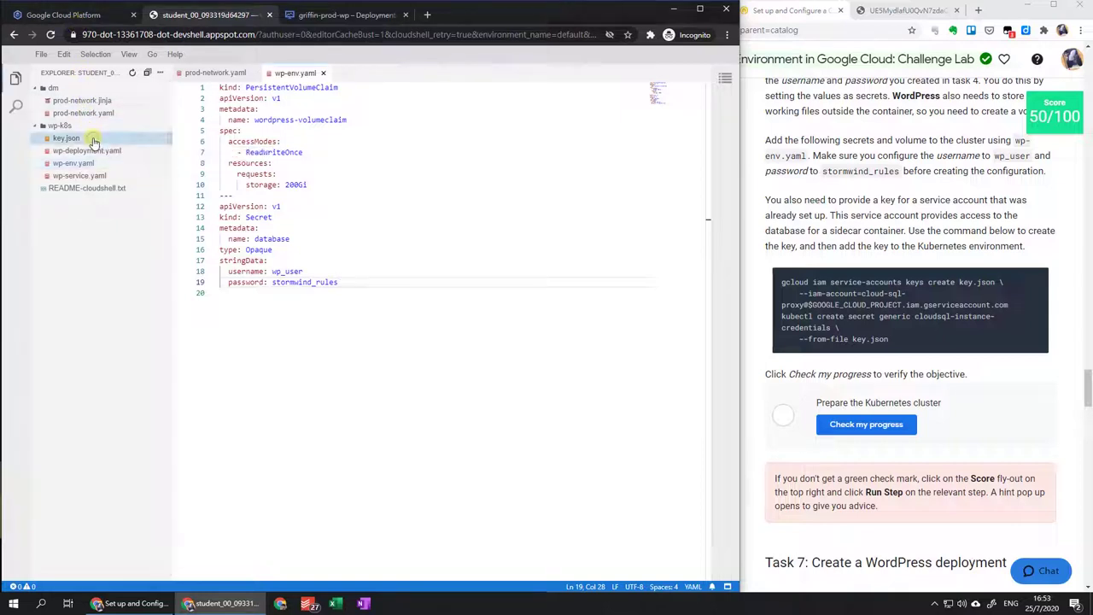
left_click(96, 17)
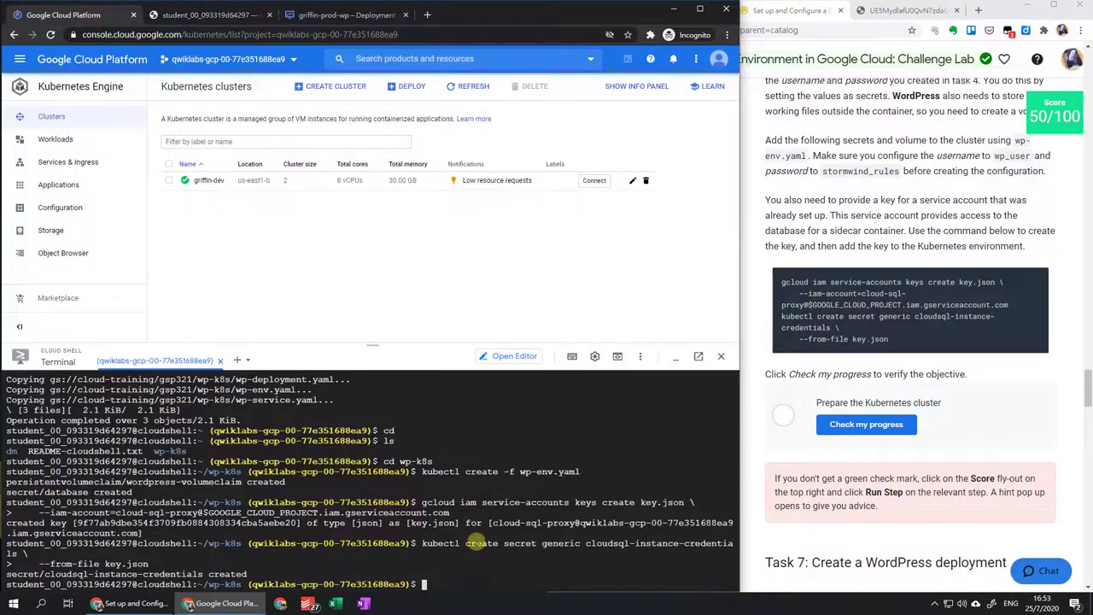
left_click(899, 433)
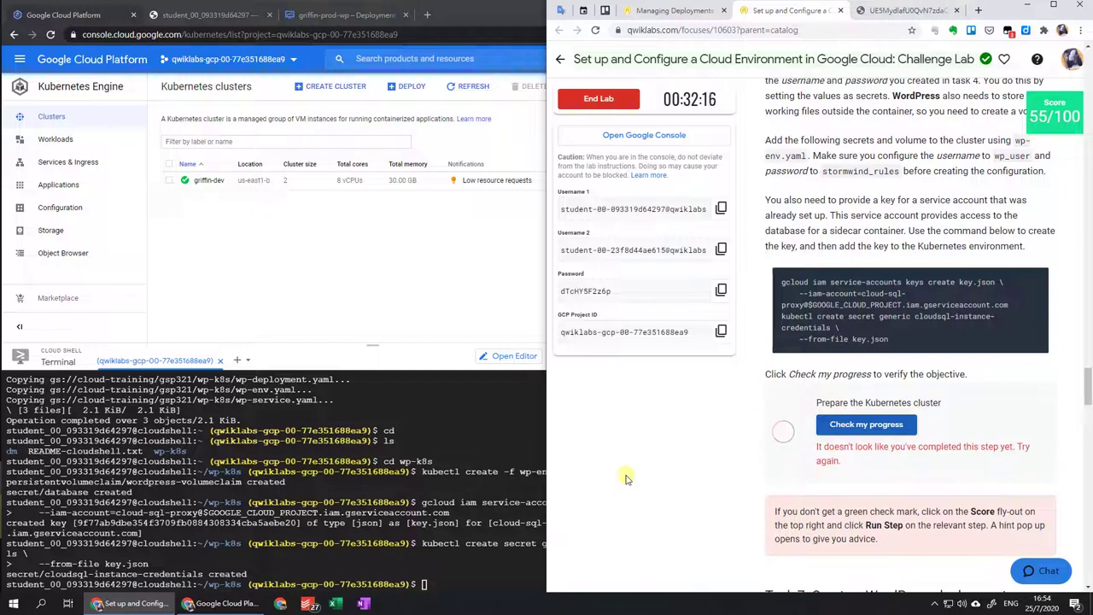
left_click(864, 429)
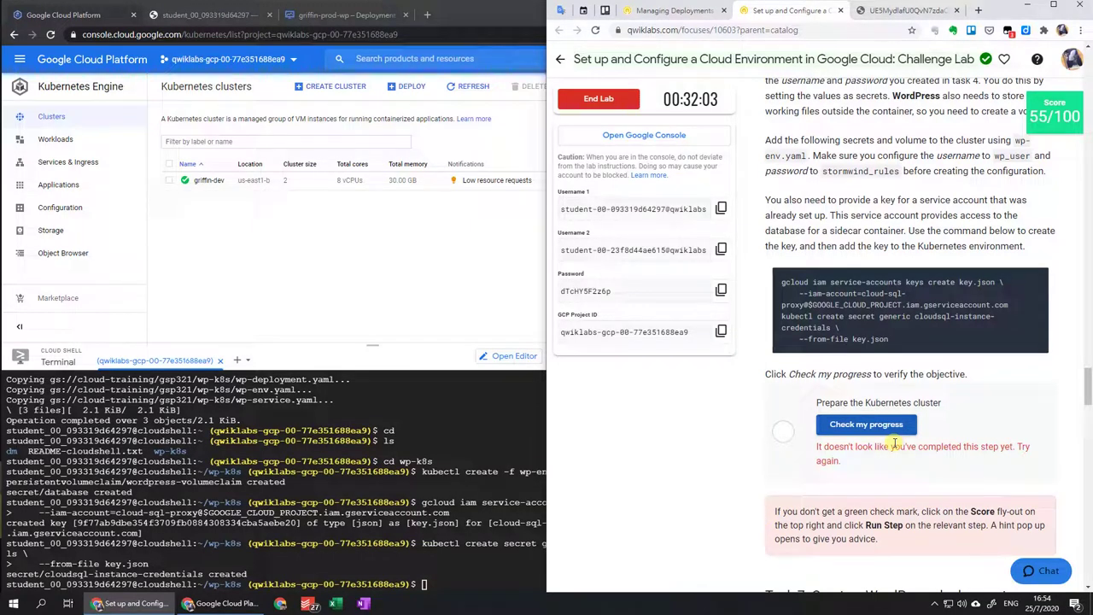
Verify the Prepare the Kubernetes cluster objective and scroll to the Task 7 WordPress instructions.
left_click(850, 424)
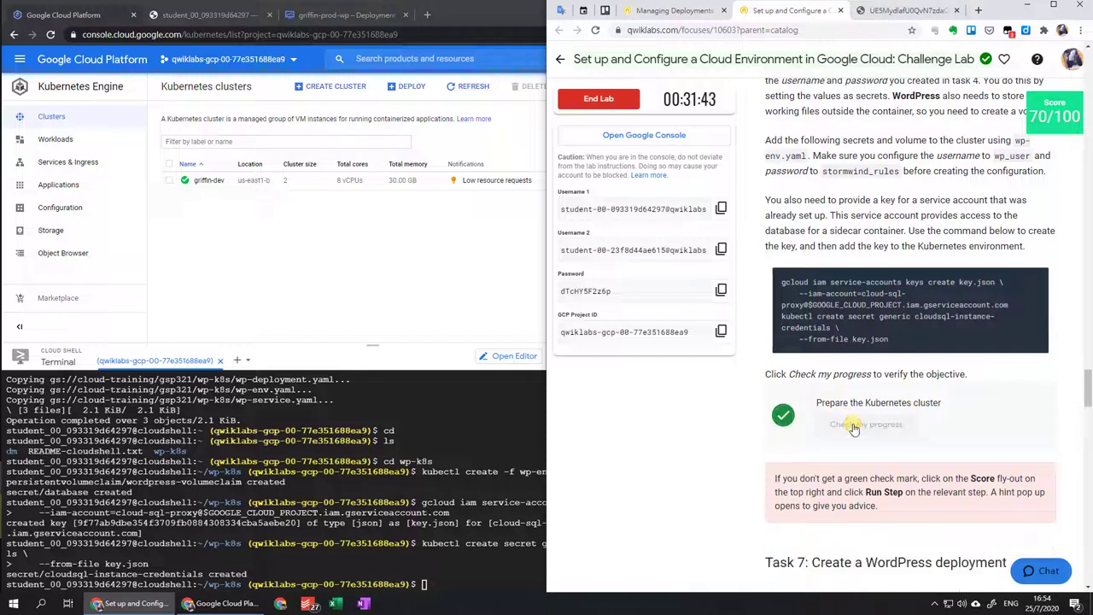
scroll(854, 427, "down", 5)
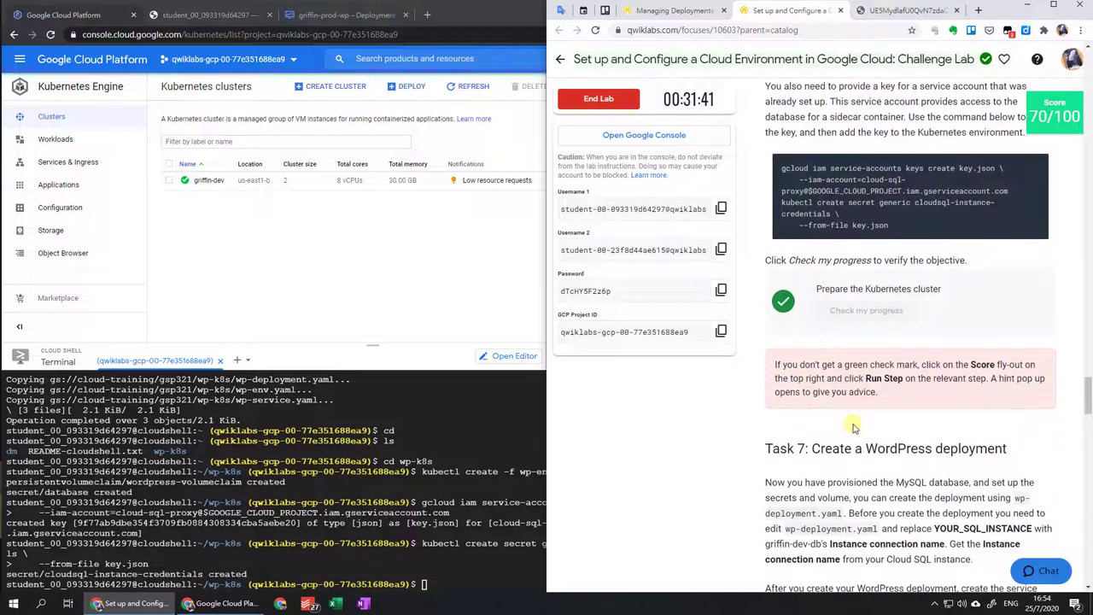
scroll(853, 423, "down", 1)
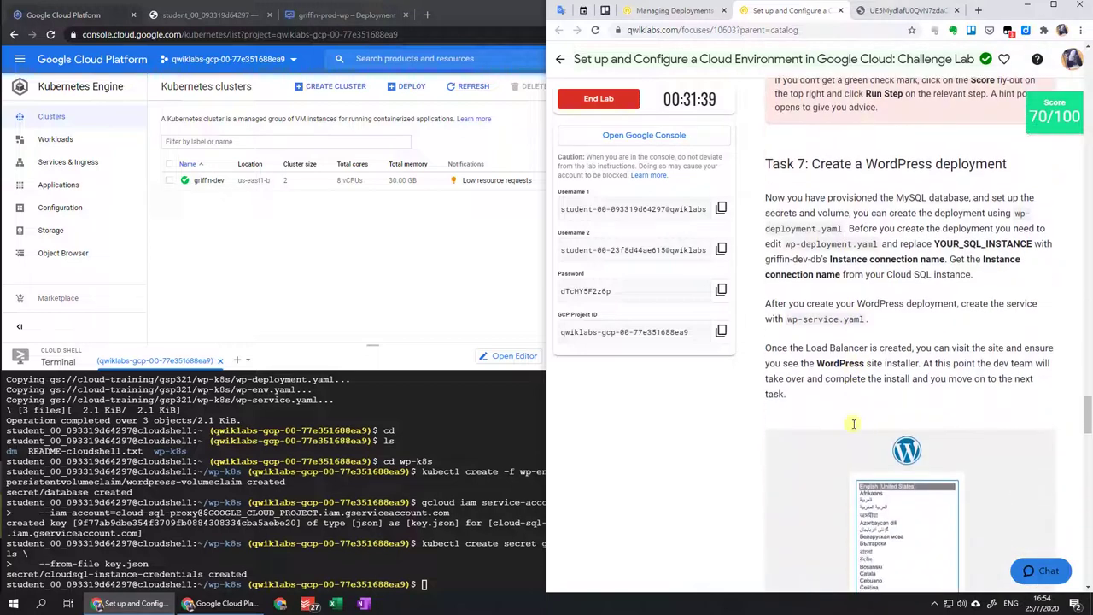
scroll(853, 424, "down", 1)
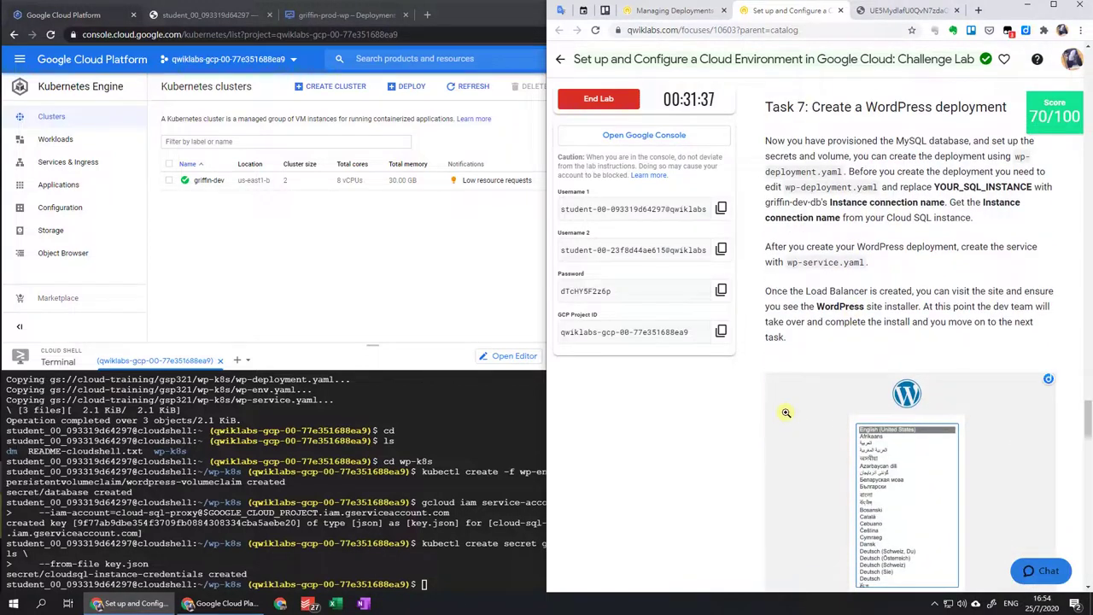
left_click(484, 511)
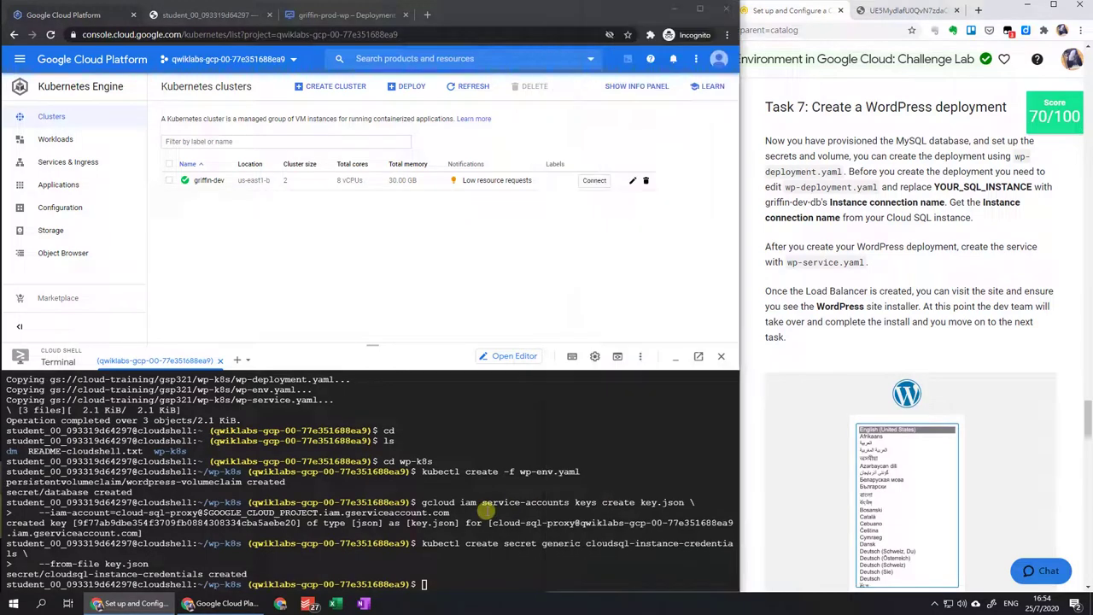
Open wp-deployment.yaml in the editor and select the YOUR_SQL_INSTANCE placeholder on line 42.
left_click(229, 16)
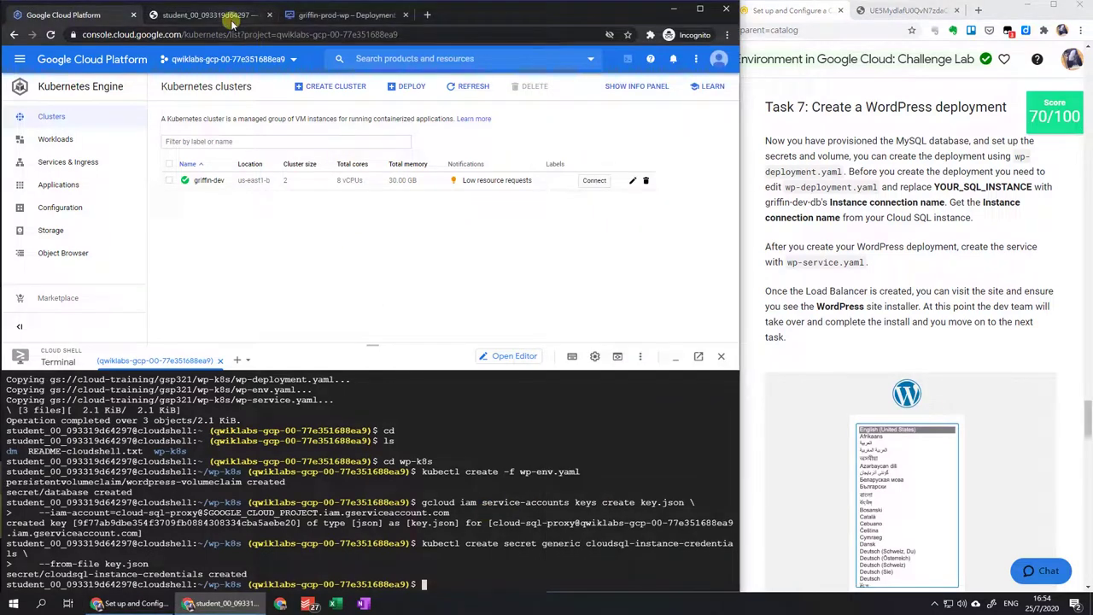
left_click(126, 150)
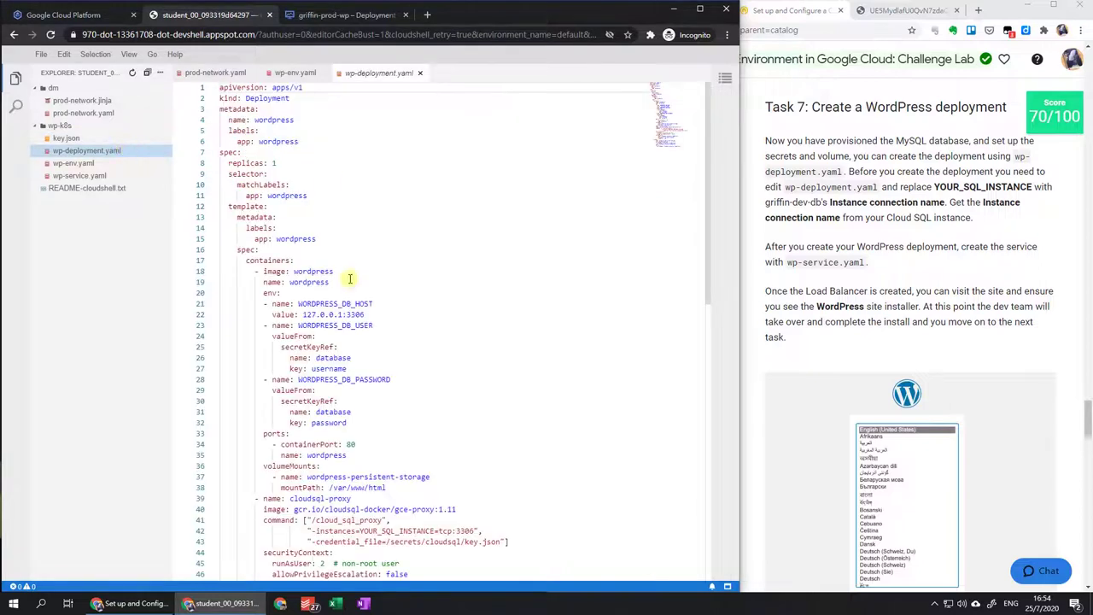
scroll(350, 283, "down", 5)
scroll(351, 284, "down", 3)
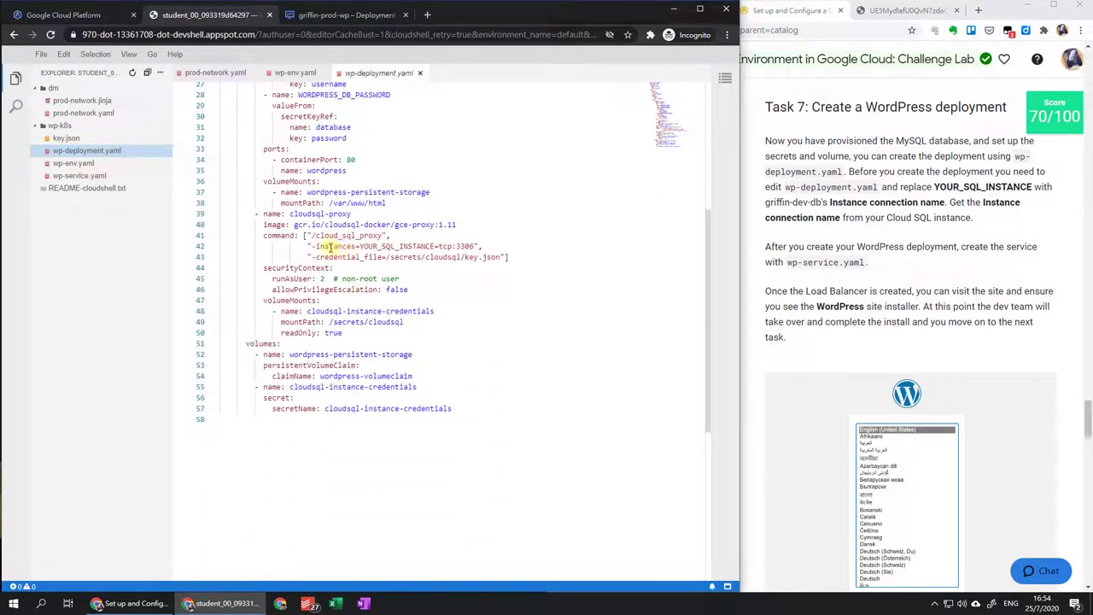
left_click_drag(360, 246, 436, 246)
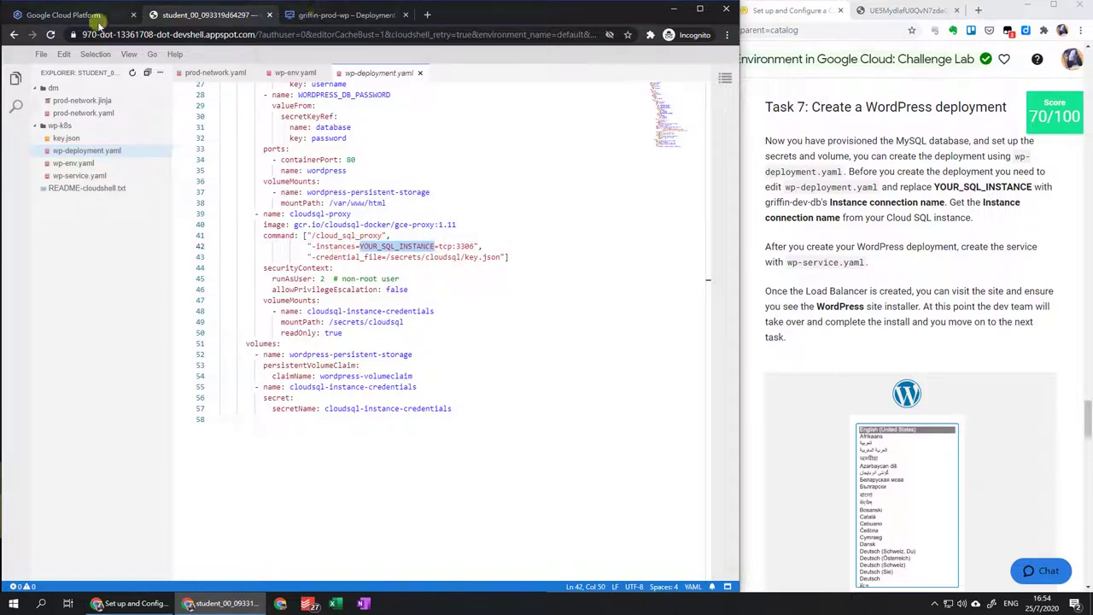
Copy the griffin-dev-db instance connection name from its Cloud SQL overview.
left_click(68, 16)
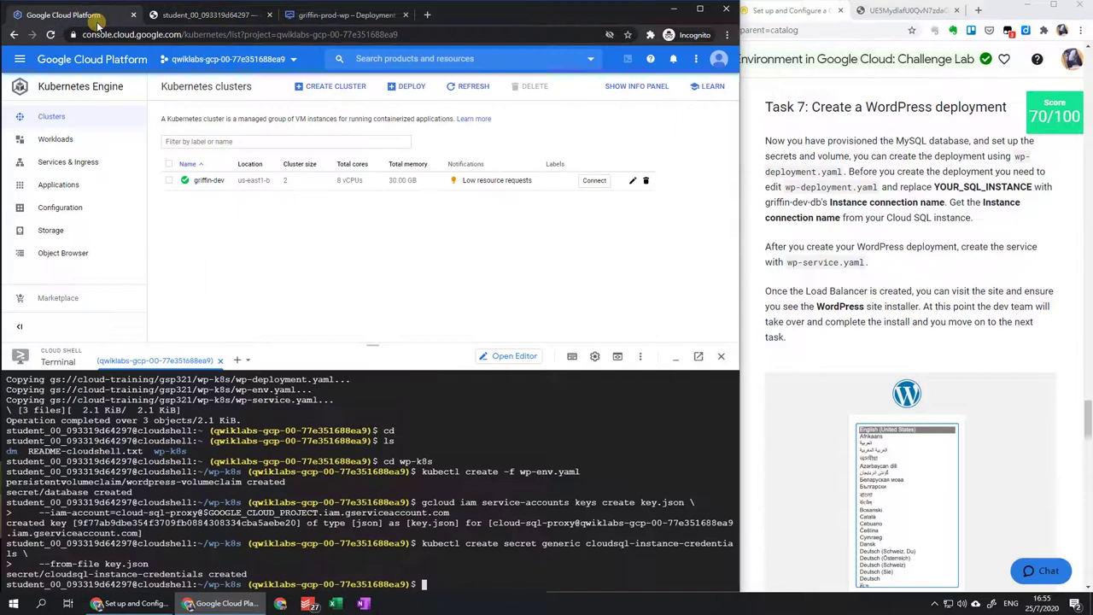
left_click(20, 59)
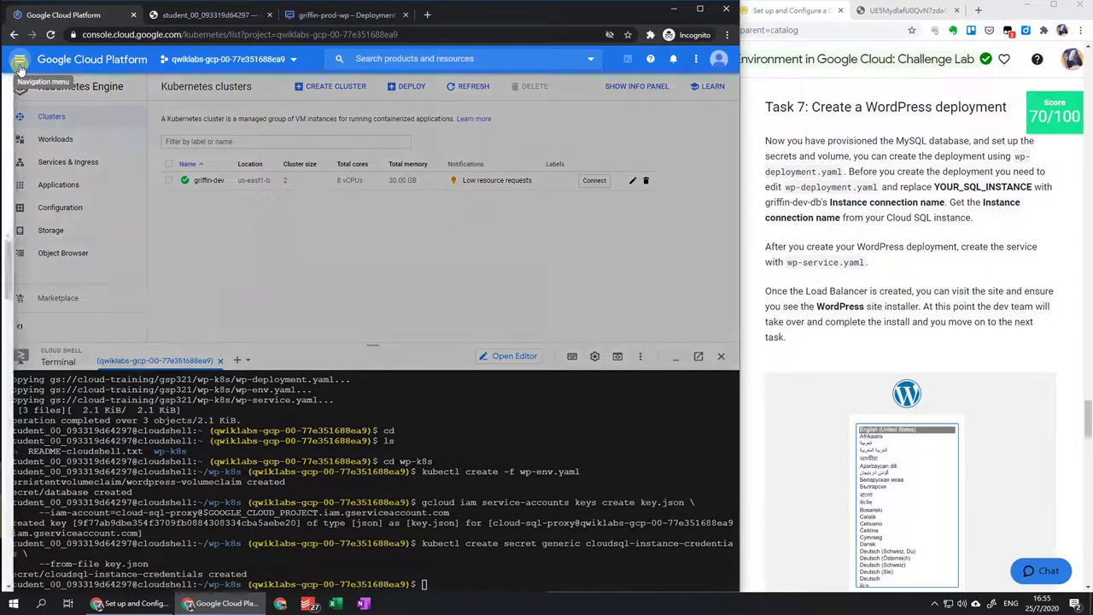
mouse_move(91, 204)
scroll(117, 310, "down", 3)
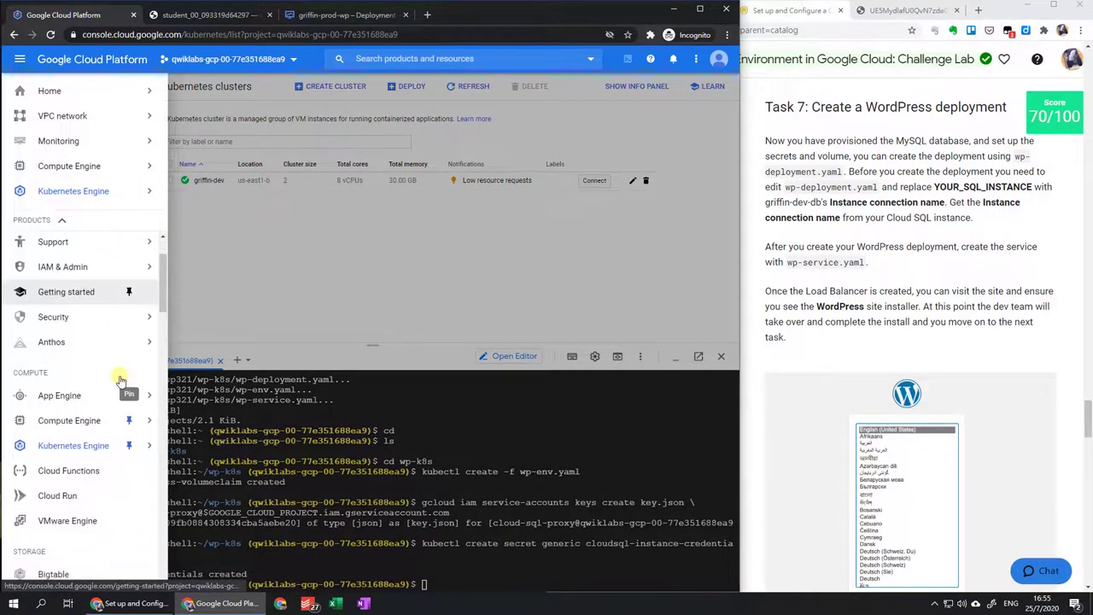
mouse_move(112, 371)
scroll(109, 370, "down", 3)
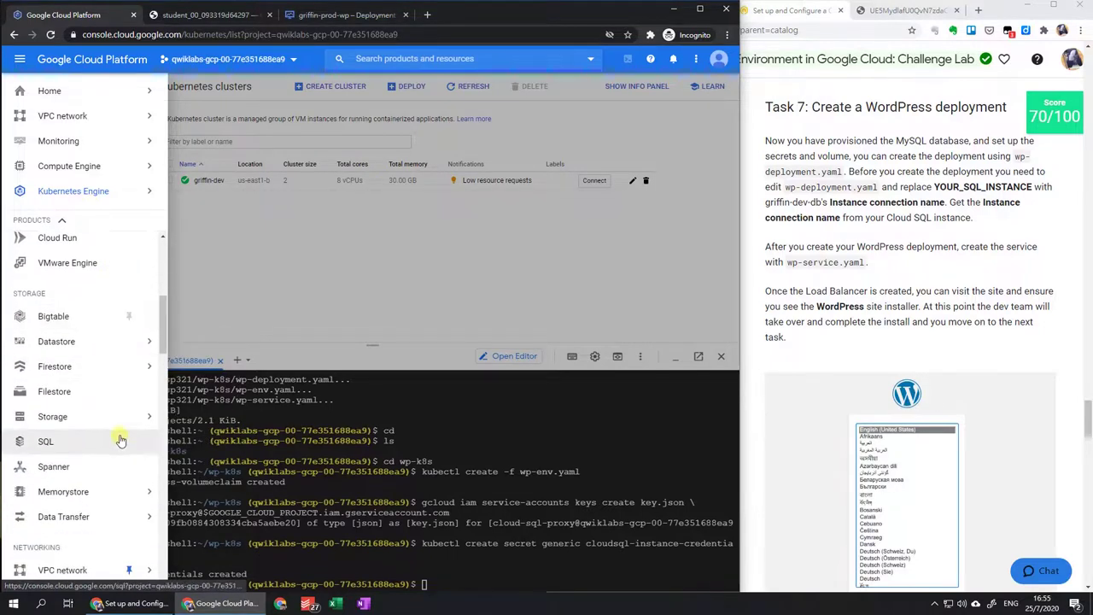
left_click(103, 443)
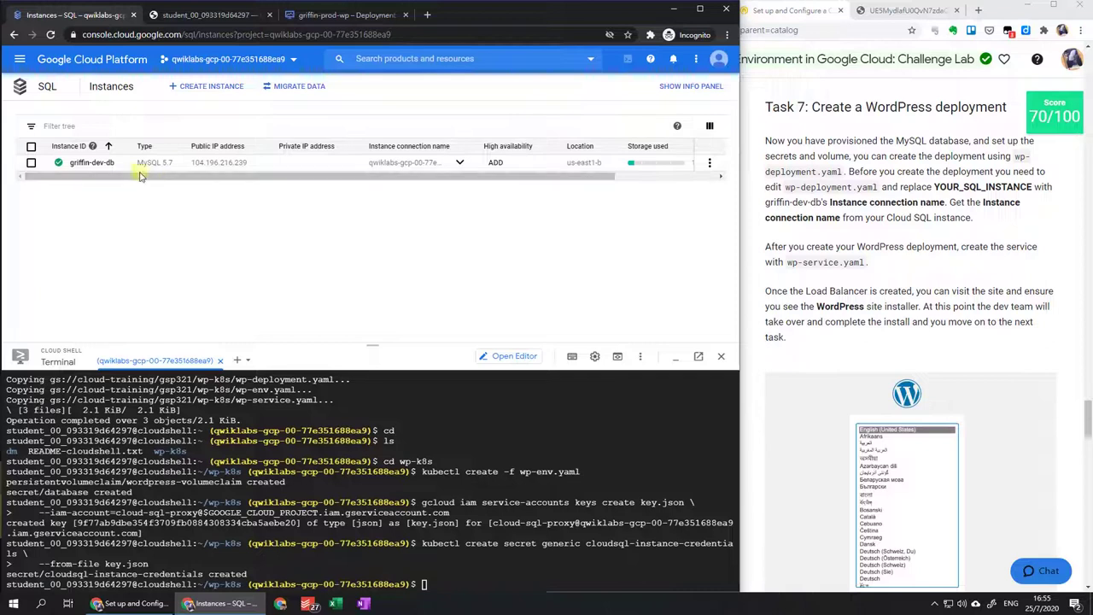
left_click(98, 165)
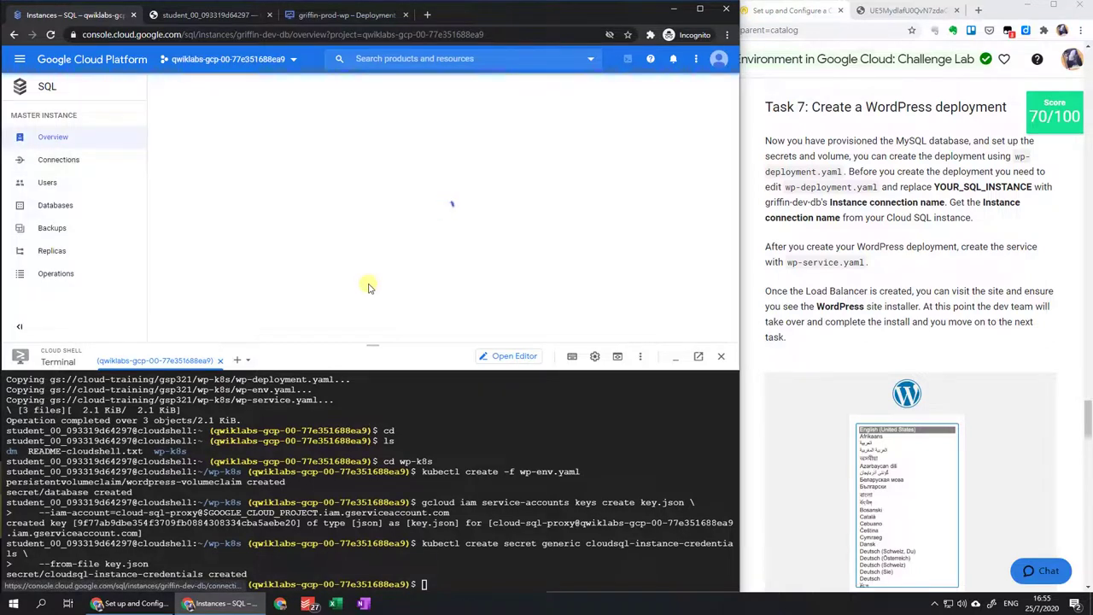
scroll(269, 213, "down", 5)
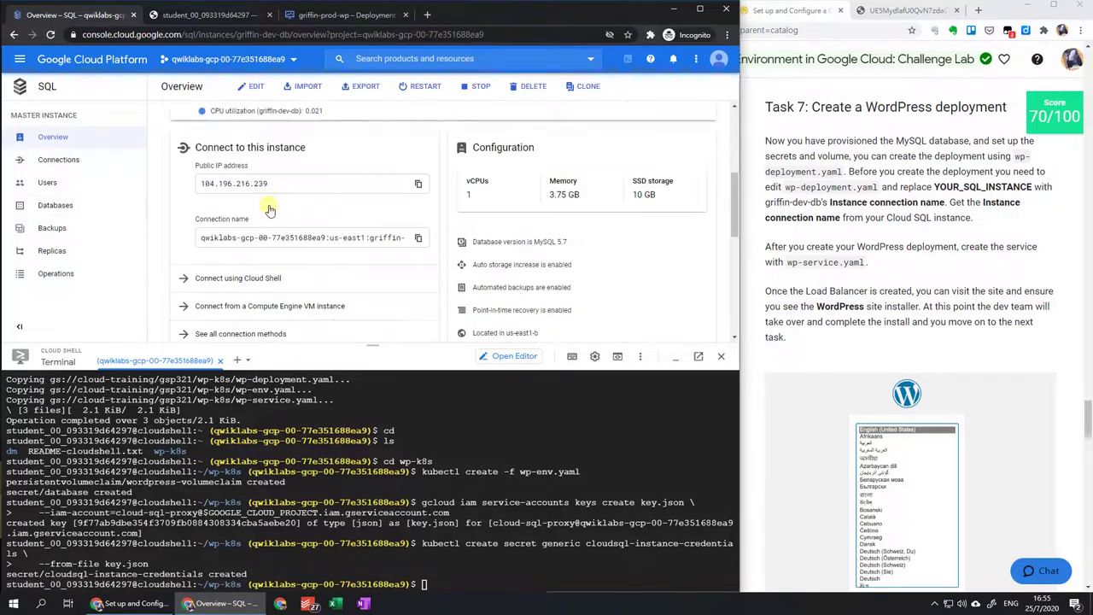
triple_click(286, 186)
key("ctrl+c")
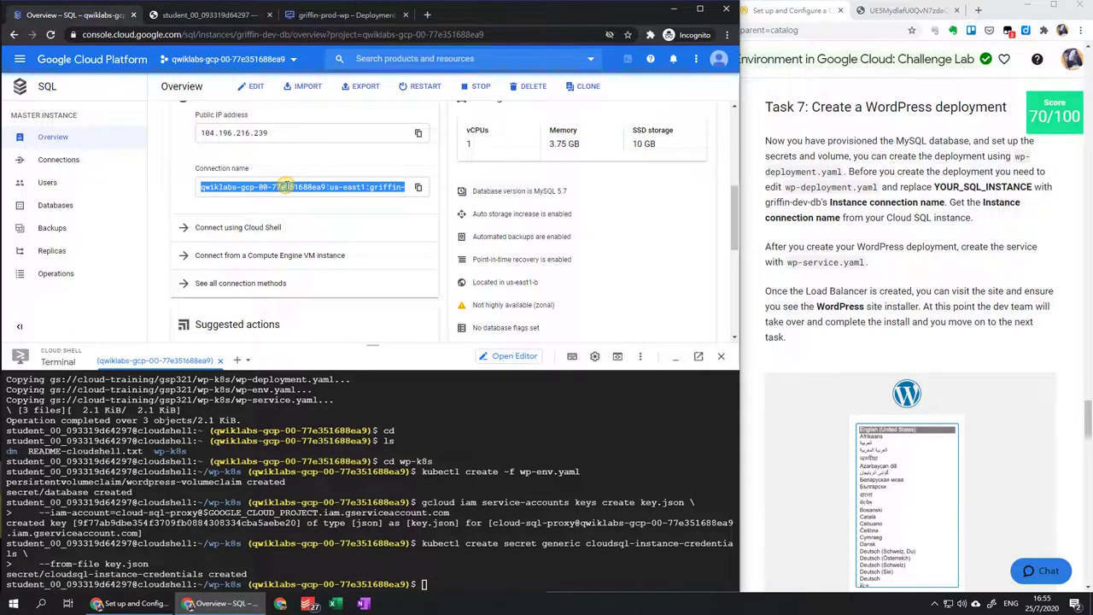
Paste the connection name over YOUR_SQL_INSTANCE and save wp-deployment.yaml.
left_click(217, 14)
key("ctrl+v")
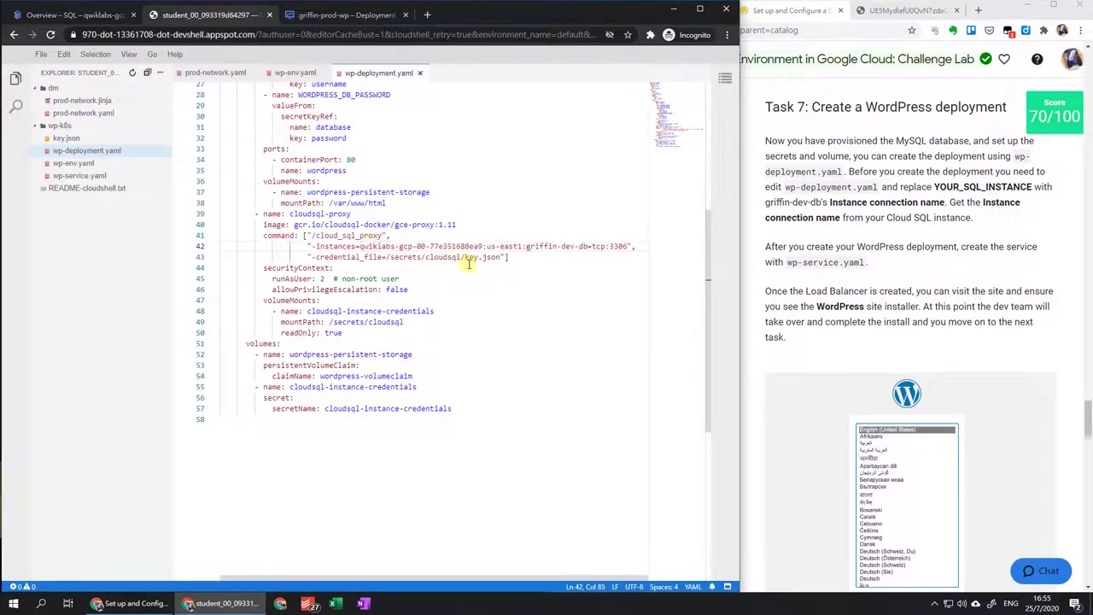
left_click(40, 55)
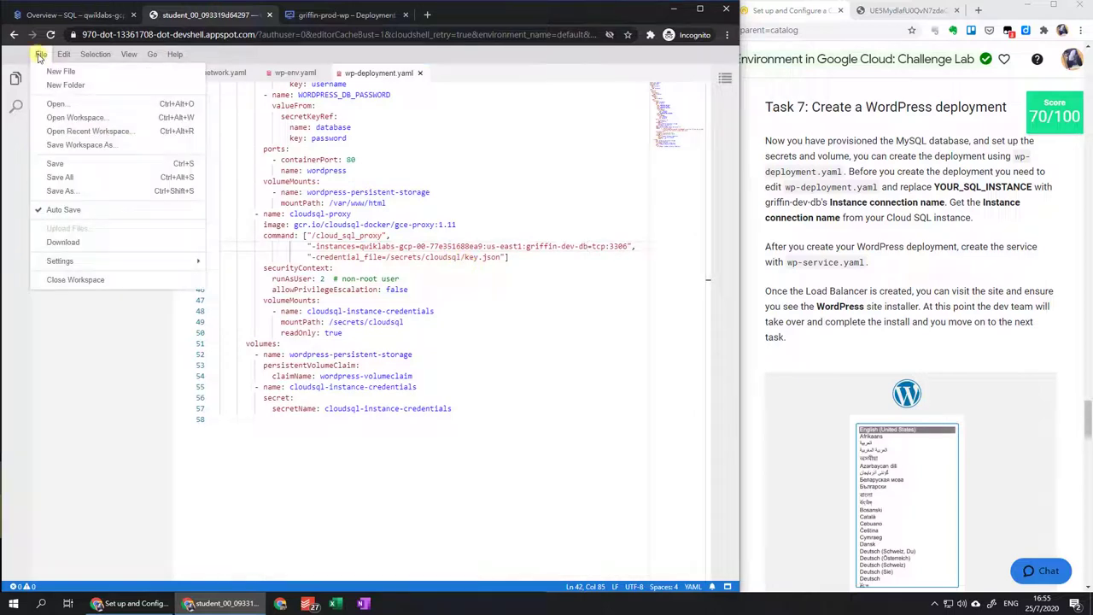
left_click(81, 163)
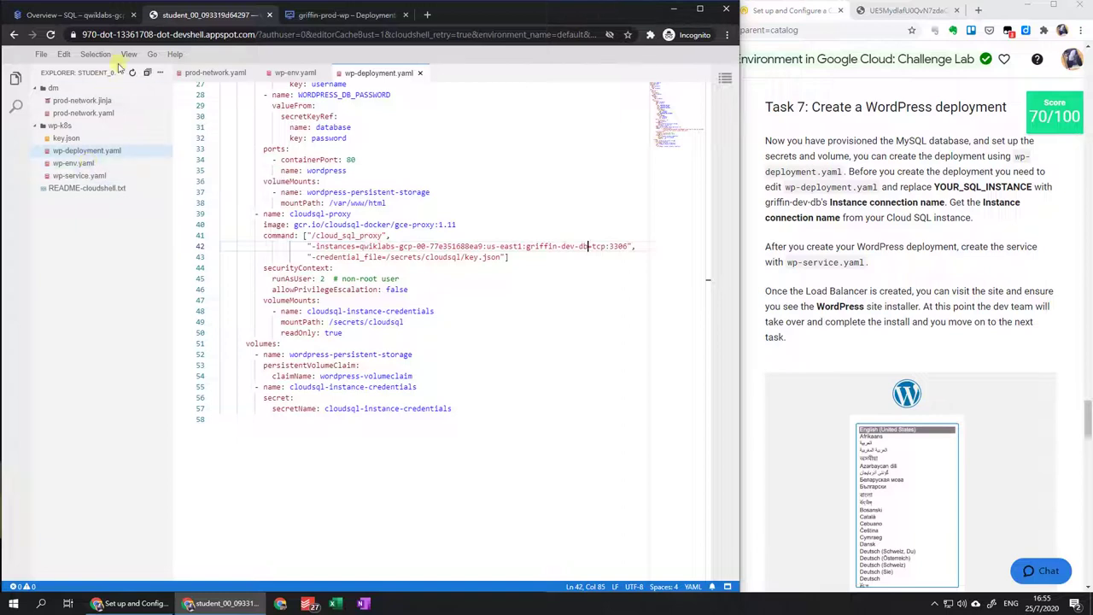
left_click(75, 15)
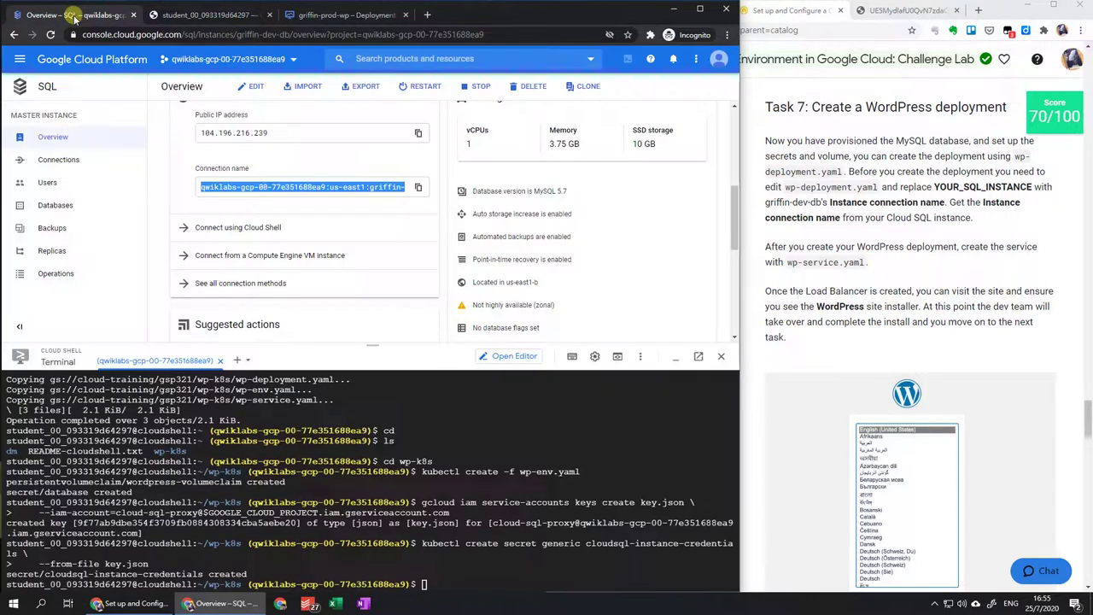
Run kubectl create -f wp-deployment.yaml in Cloud Shell to create the WordPress deployment.
left_click(606, 478)
key("Up")
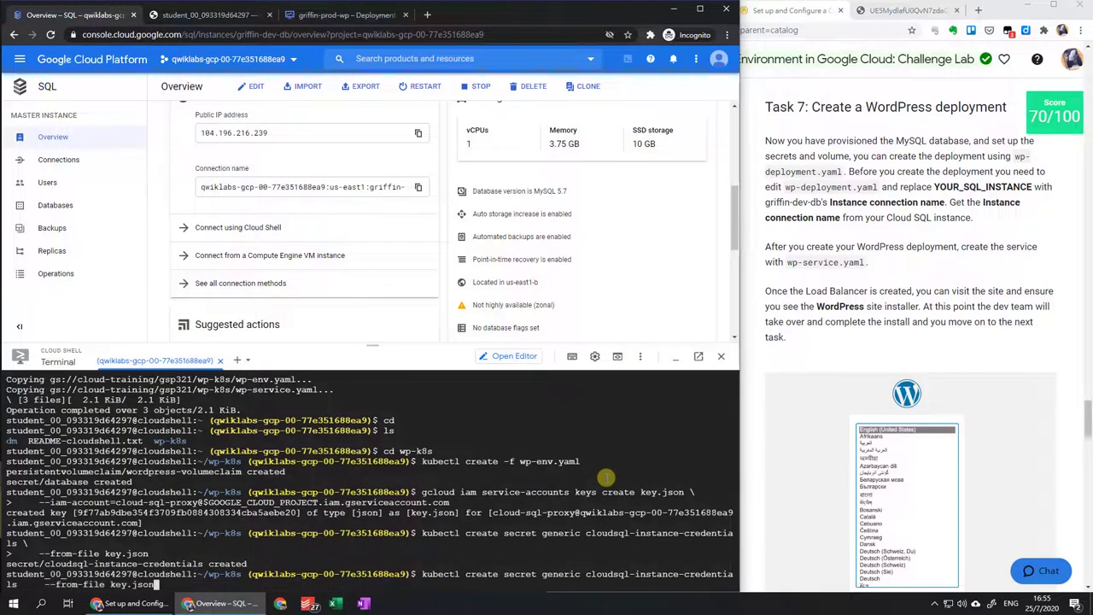
key("Up")
key("Up")
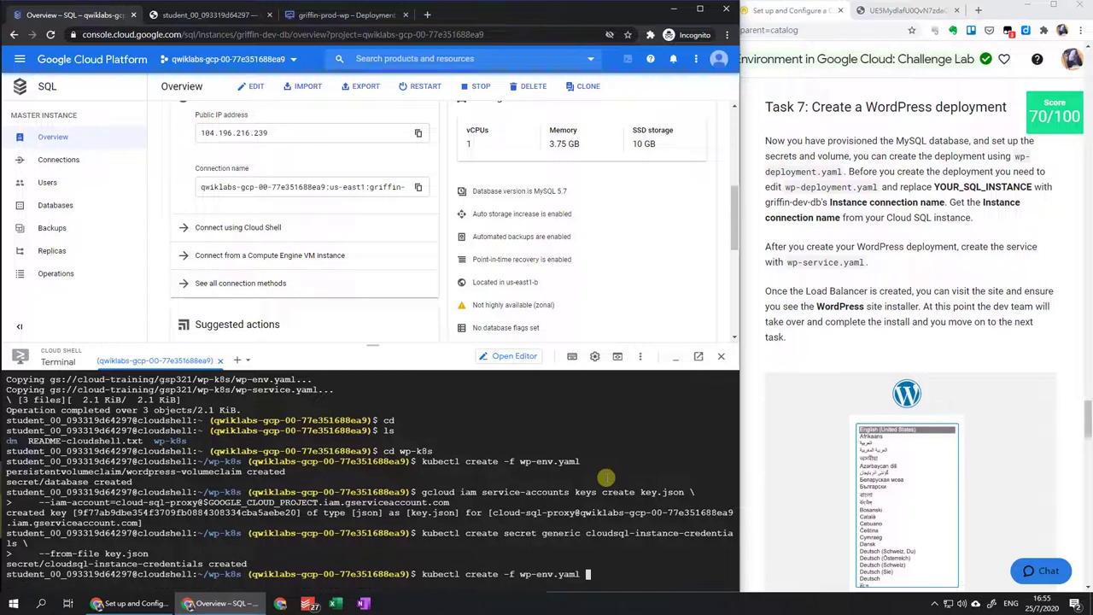
key("BackSpace")
key("BackSpace")
key("BackSpace")
key("BackSpace")
key("BackSpace")
key("BackSpace")
key("BackSpace")
key("BackSpace")
key("BackSpace")
key("BackSpace")
key("Tab")
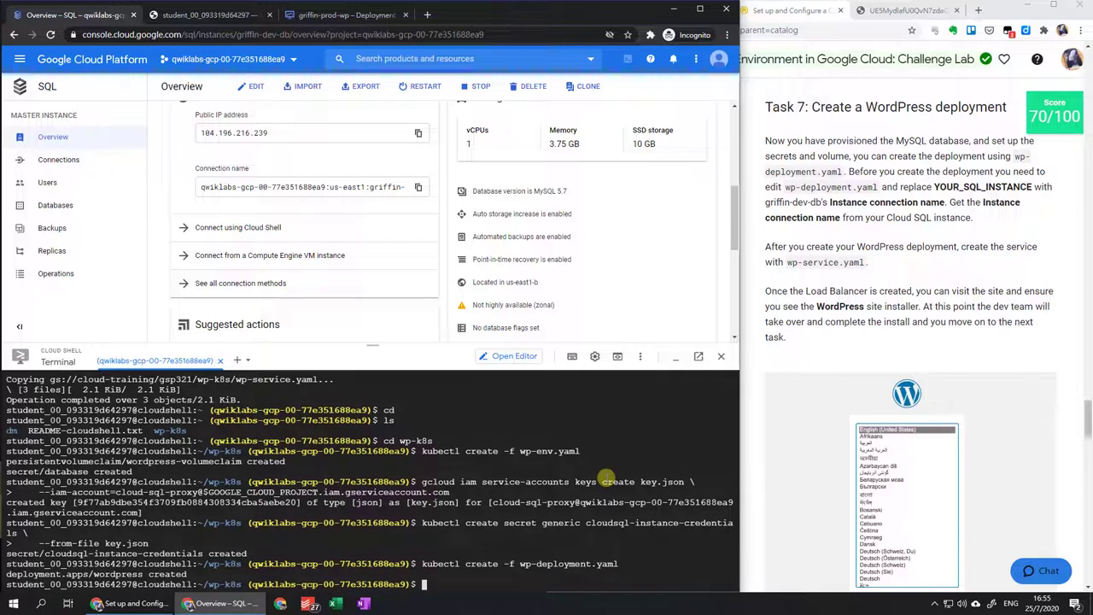
Run kubectl create -f wp-service.yaml to create the WordPress service.
key("Up")
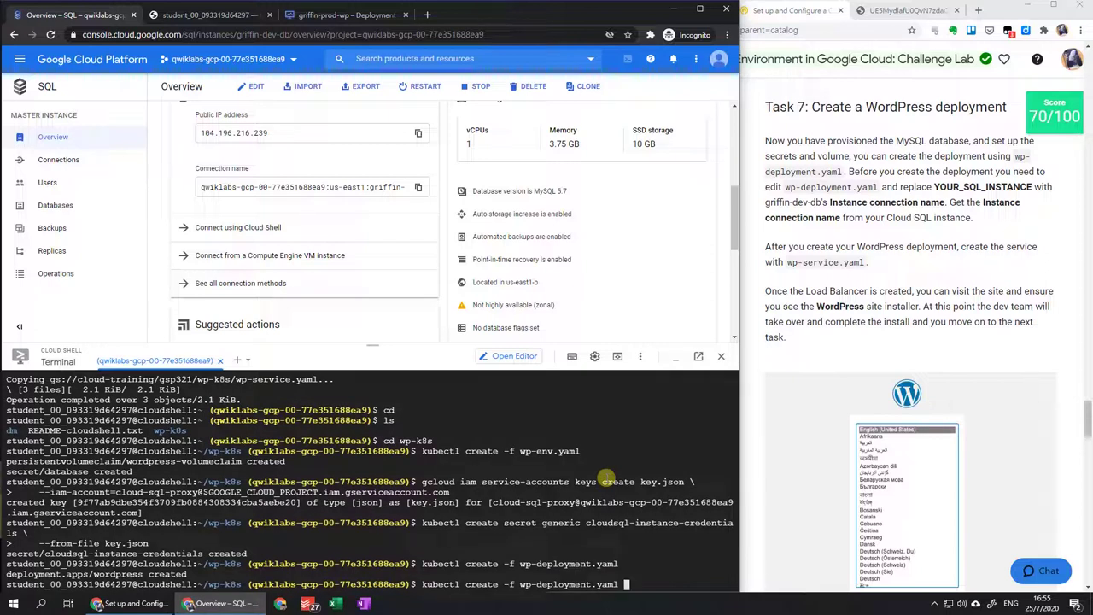
key("BackSpace")
key("BackSpace")
key("BackSpace")
key("BackSpace")
key("BackSpace")
key("BackSpace")
key("BackSpace")
key("BackSpace")
key("BackSpace")
key("BackSpace")
key("BackSpace")
key("BackSpace")
key("BackSpace")
key("BackSpace")
type("s")
key("Tab")
key("Return")
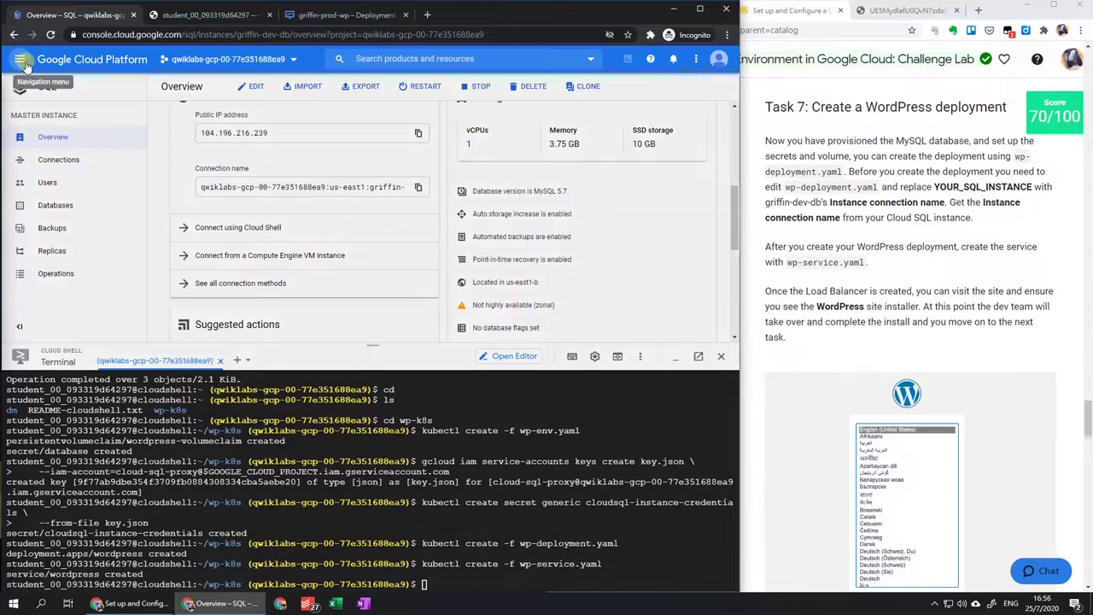
Go to the Kubernetes services list and open the wordpress service's details.
left_click(24, 64)
mouse_move(97, 190)
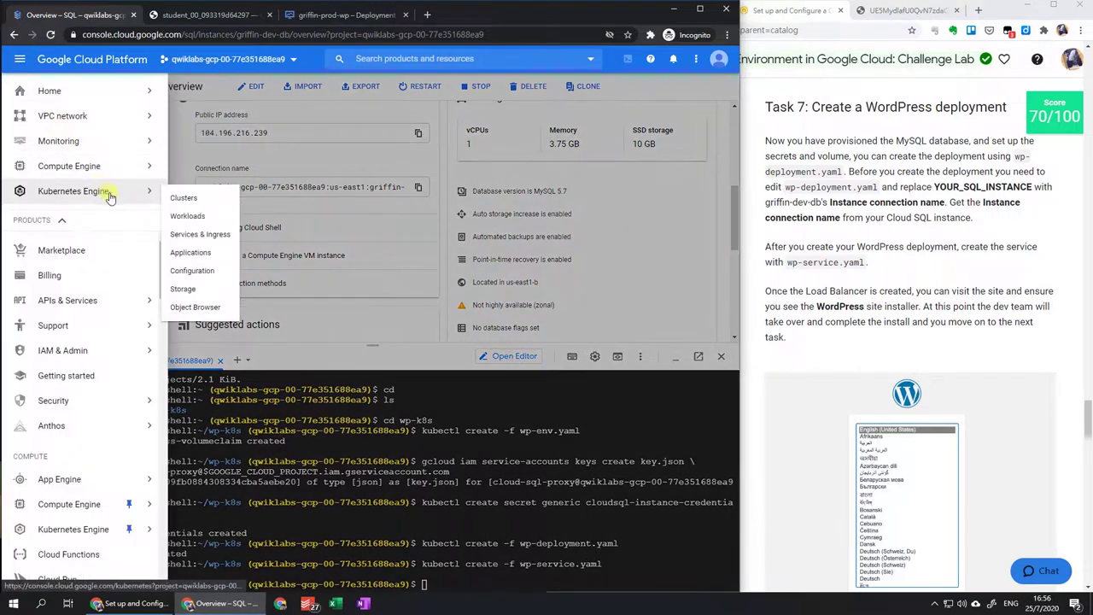
left_click(202, 220)
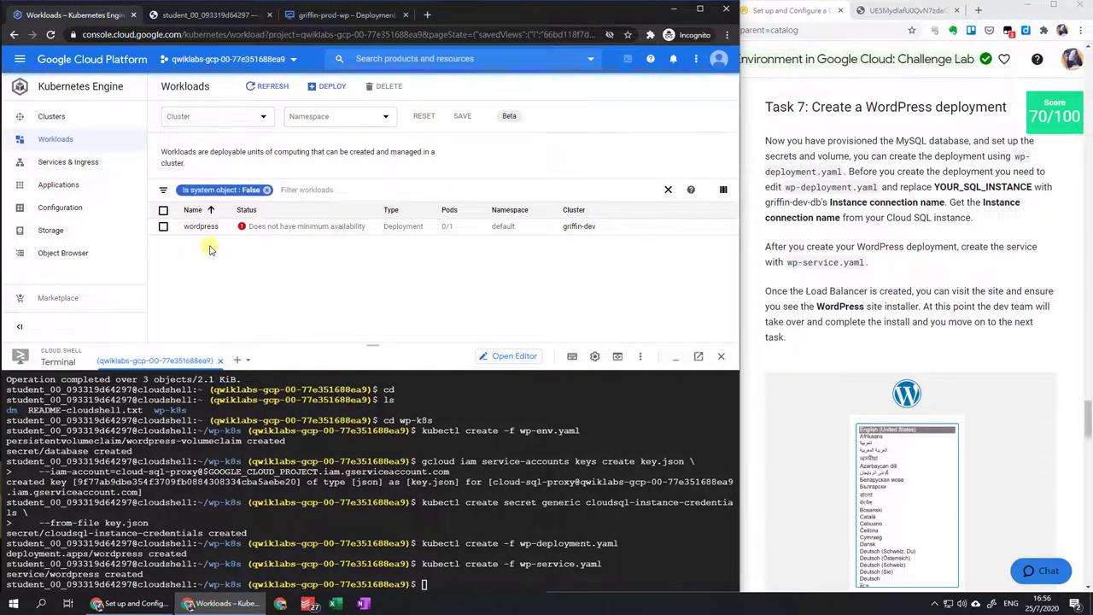
left_click(257, 87)
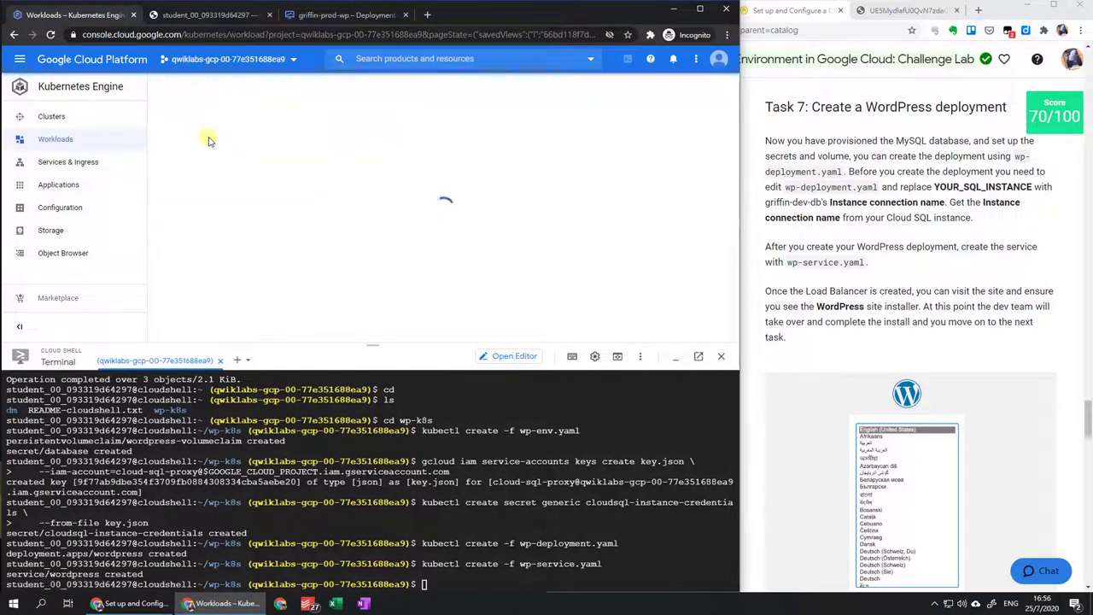
left_click(81, 162)
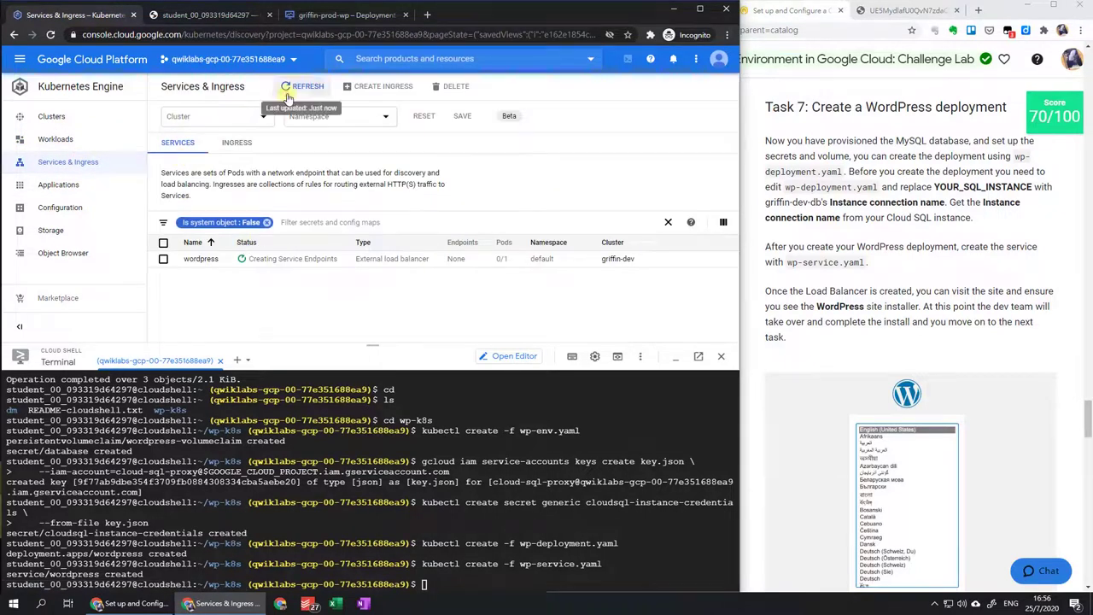
left_click(288, 89)
left_click(205, 267)
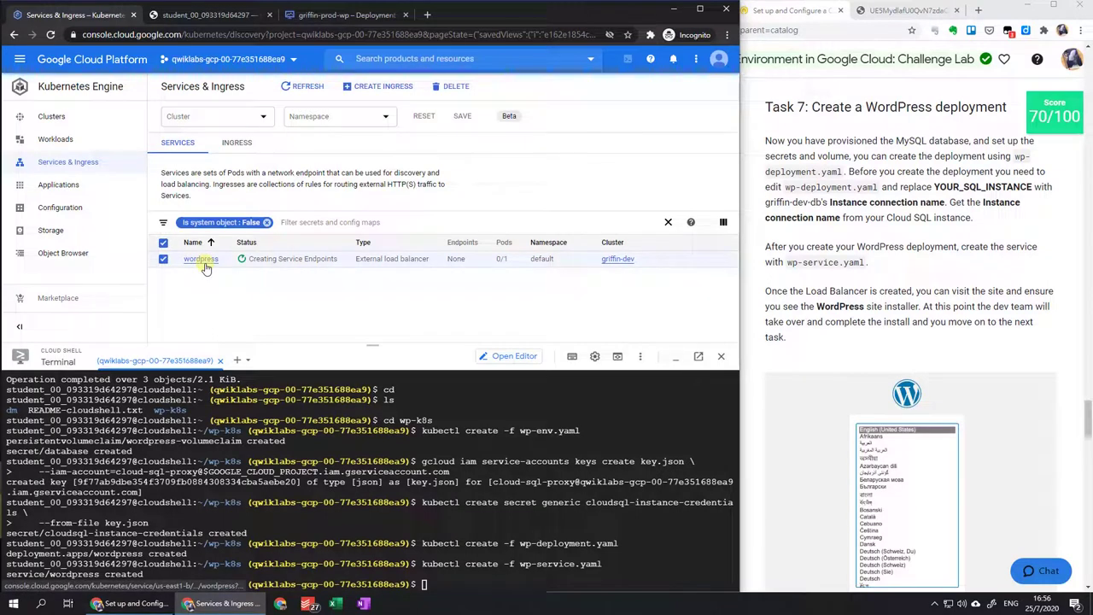
left_click(203, 264)
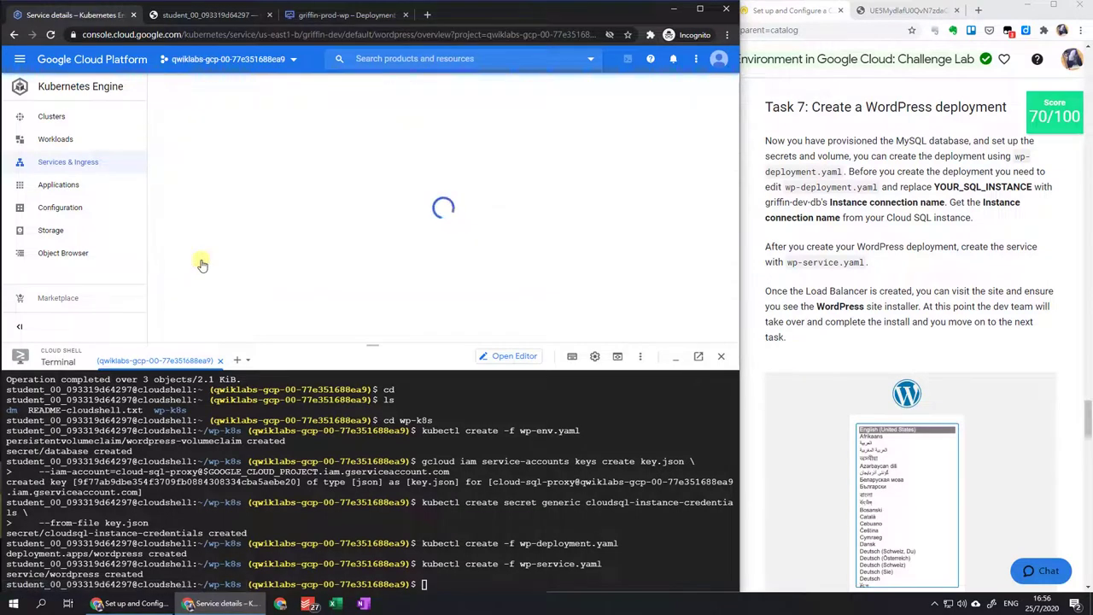
Refresh the details until the external endpoint appears, then open 34.75.156.252:80.
scroll(202, 264, "down", 5)
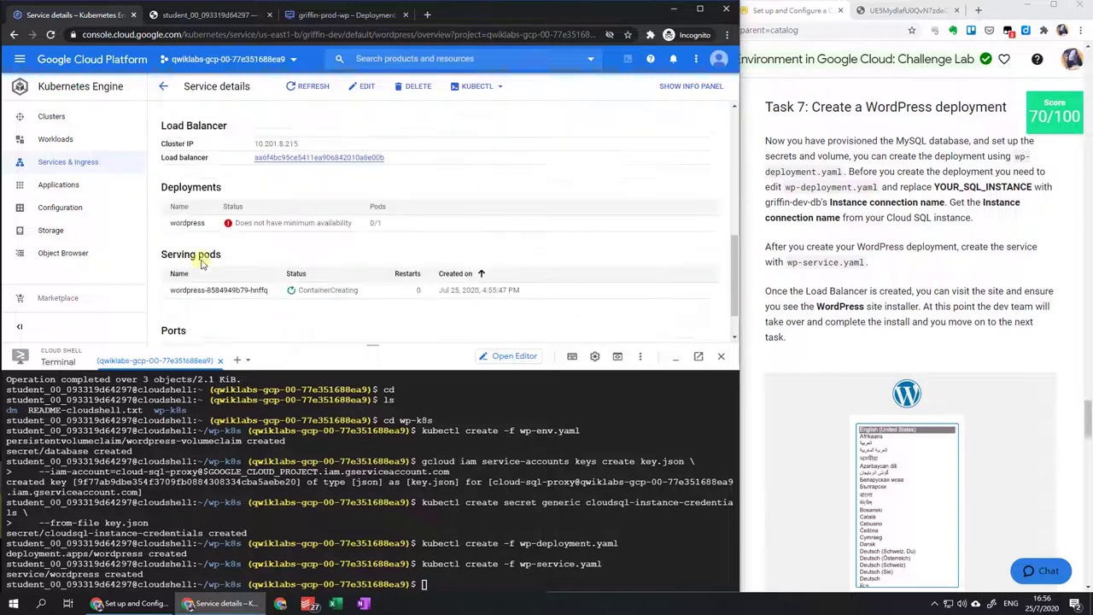
scroll(202, 264, "up", 3)
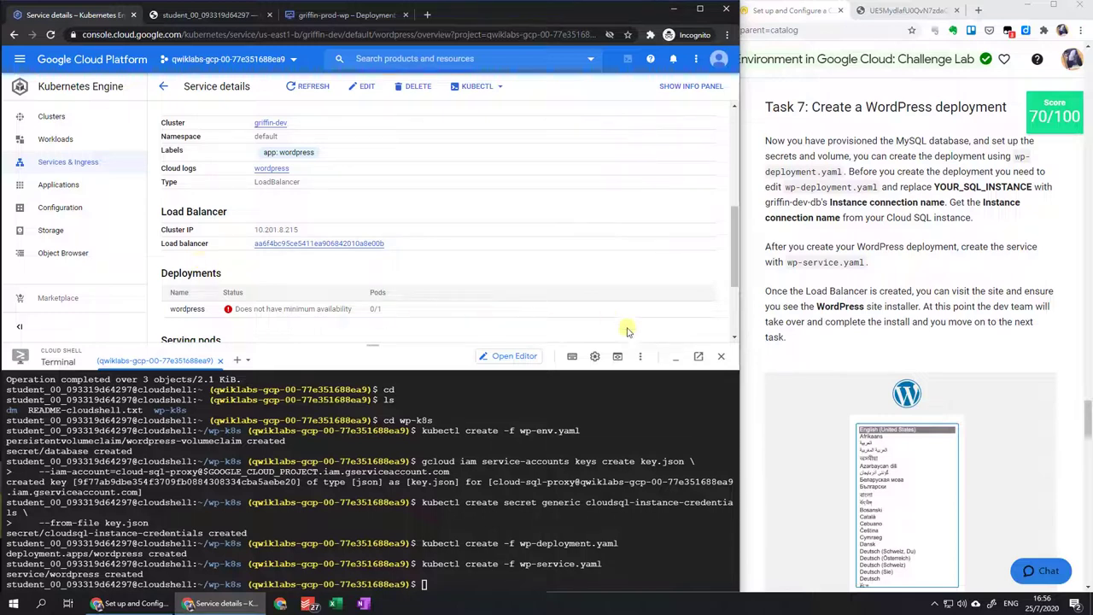
left_click(675, 357)
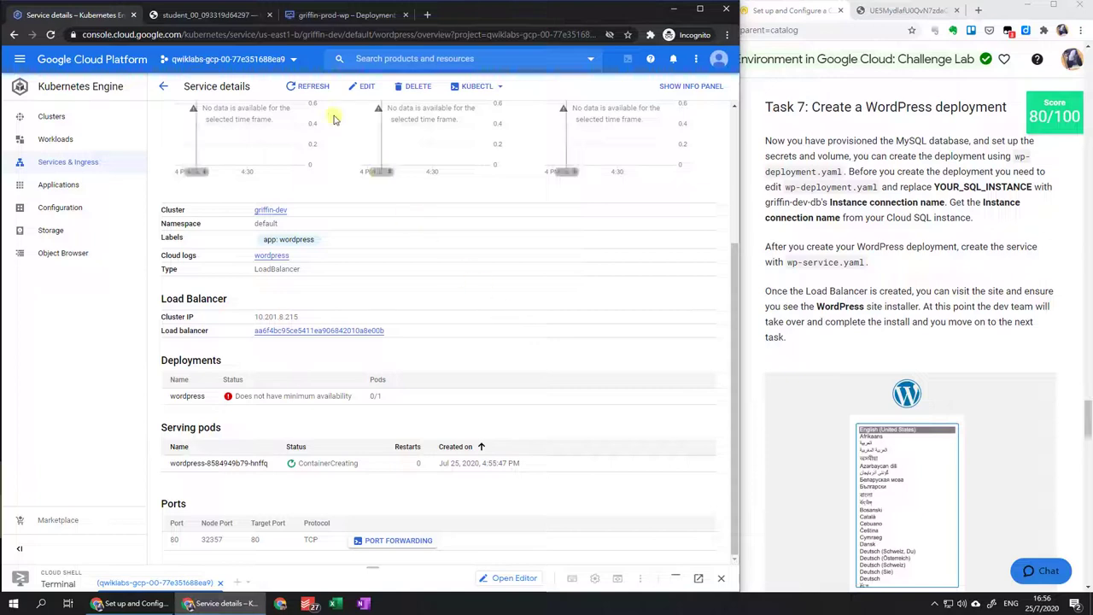
left_click(308, 87)
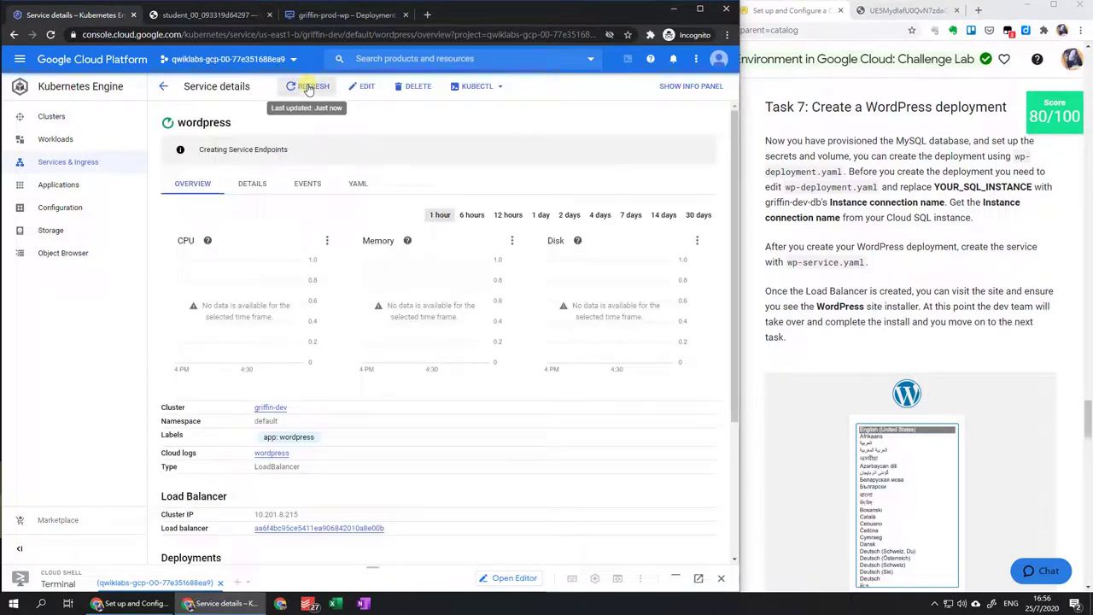
left_click(308, 87)
left_click(310, 88)
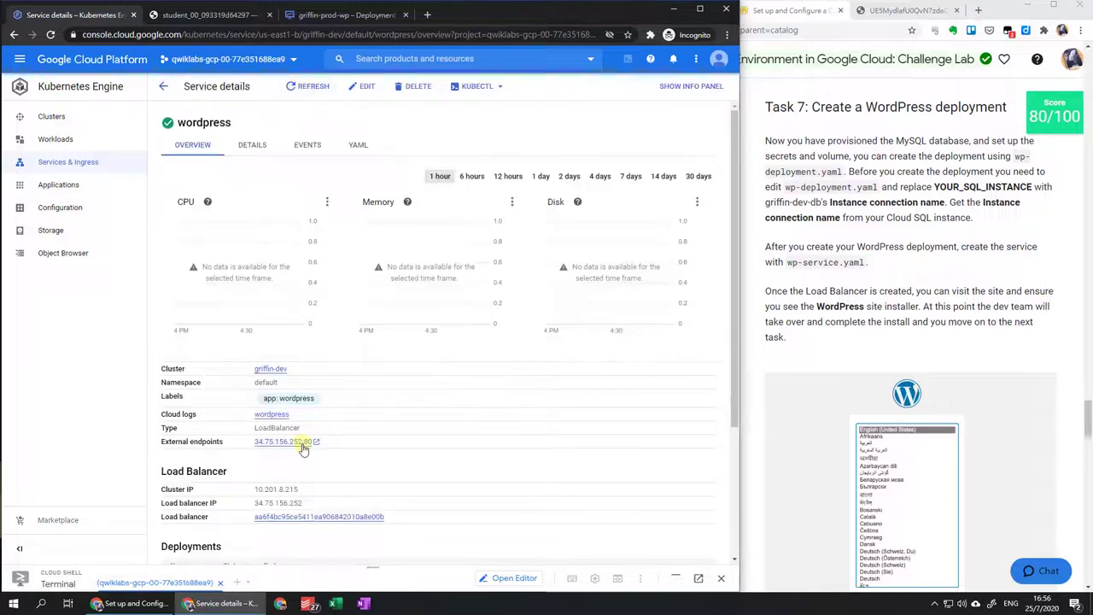
left_click(303, 444)
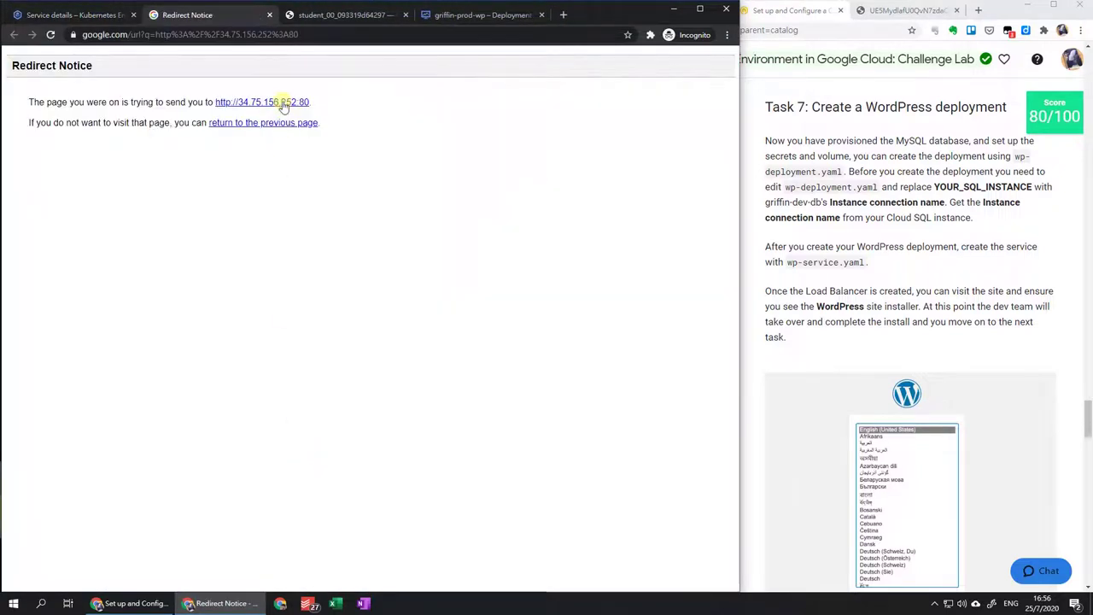
Continue the installer in English and enter wp_user as the username from the lab sheet.
left_click(283, 103)
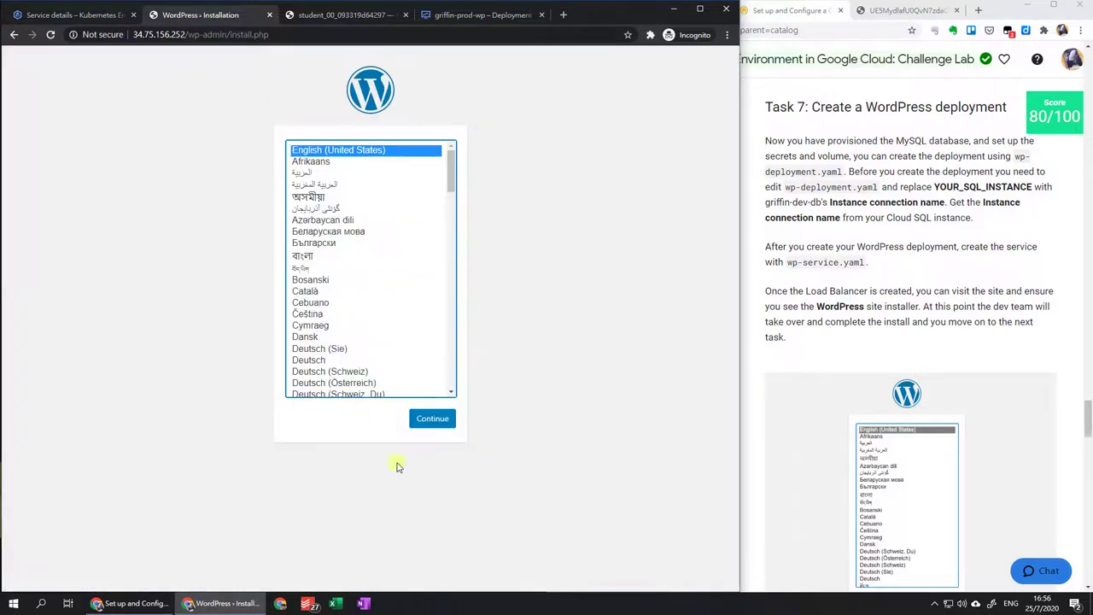
left_click(443, 424)
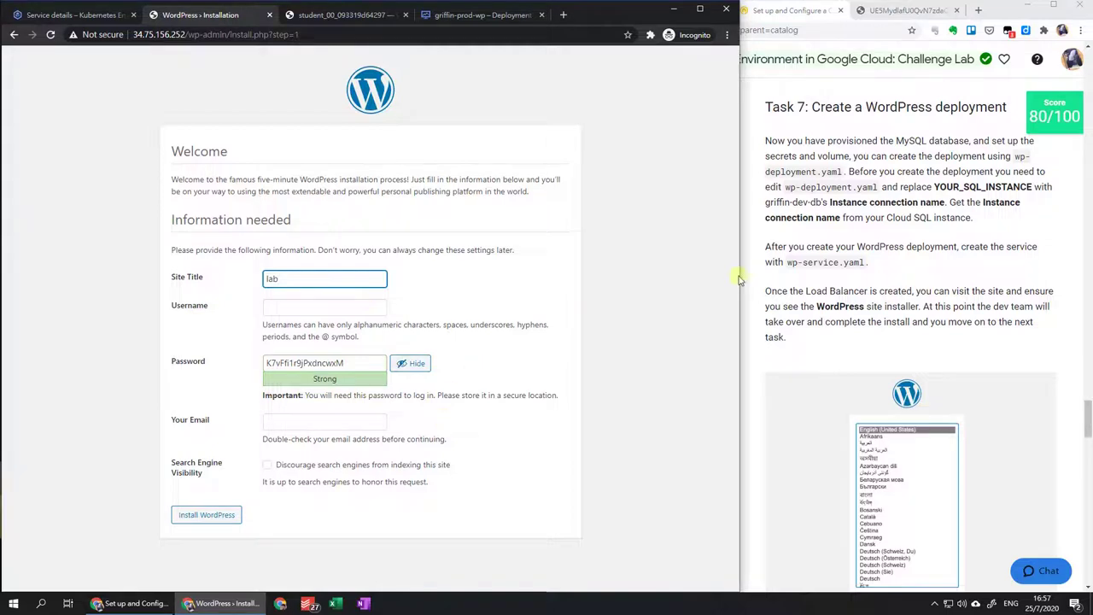
left_click(779, 282)
scroll(780, 287, "up", 5)
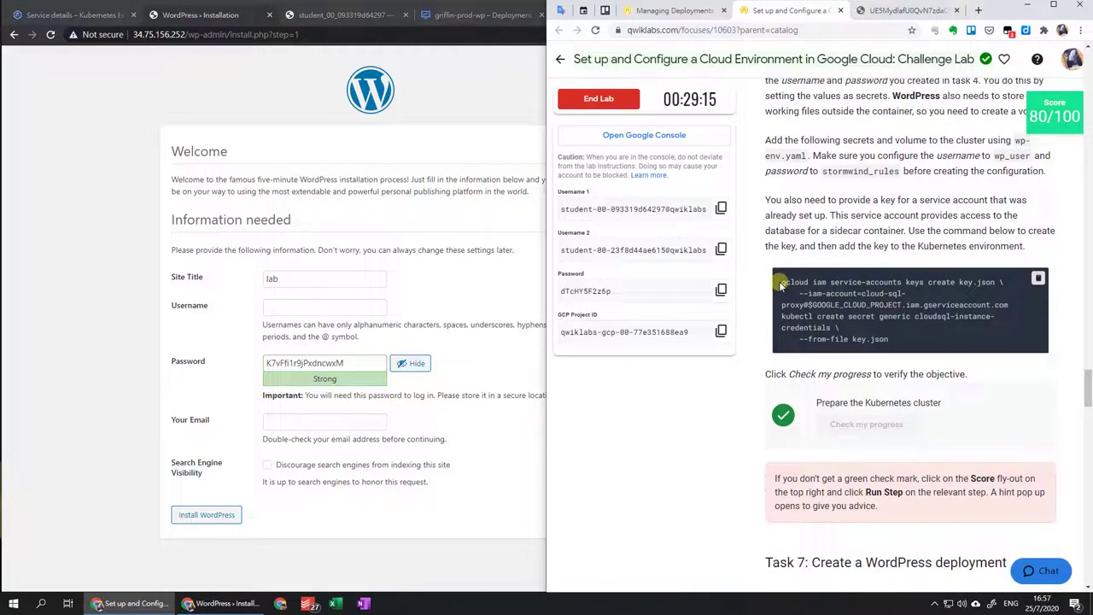
scroll(940, 282, "up", 2)
left_click_drag(1015, 256, 807, 272)
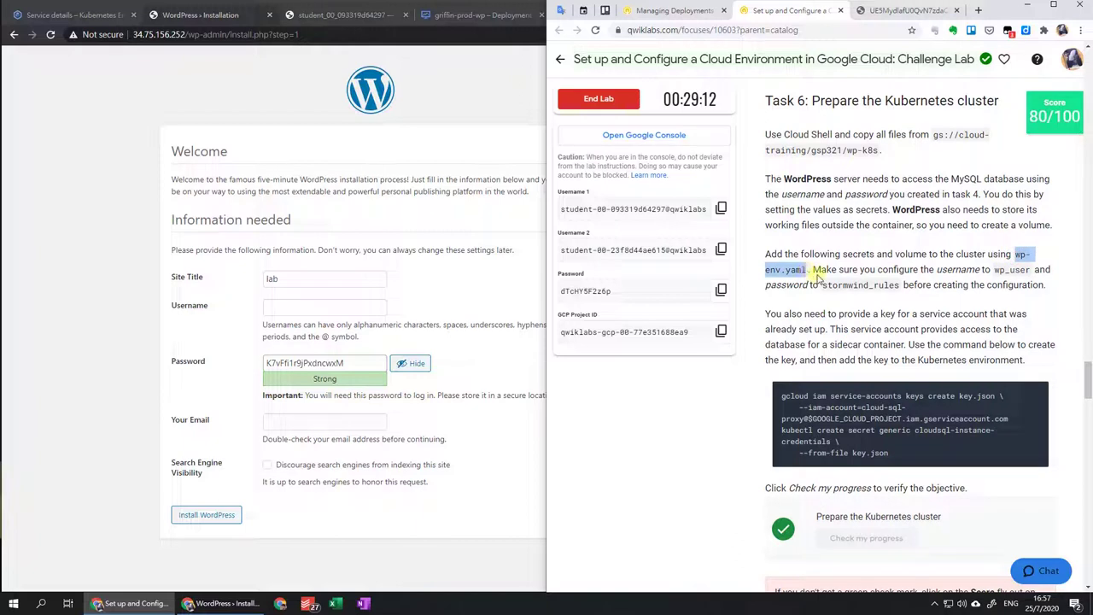
double_click(997, 270)
key("ctrl+c")
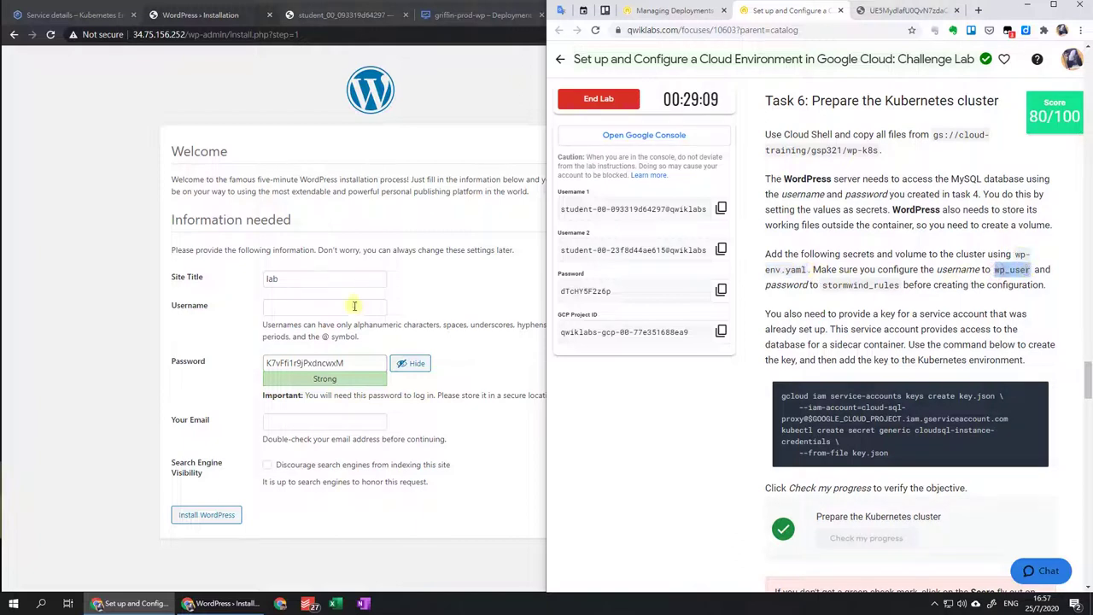
left_click(355, 307)
key("ctrl+v")
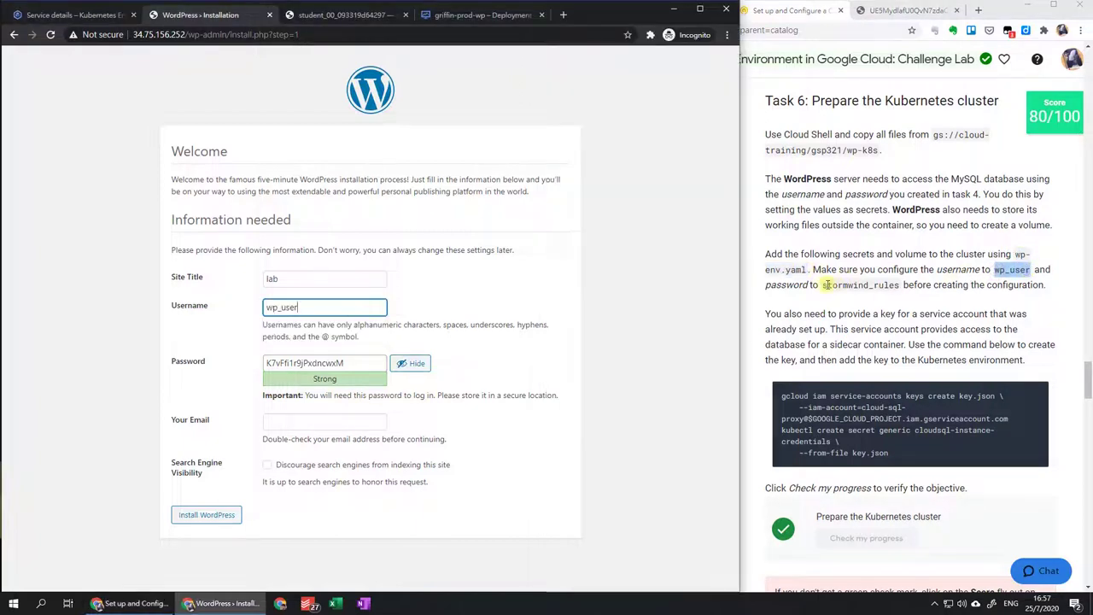
Replace the generated password with the lab's required password.
left_click(827, 285)
double_click(827, 285)
key("ctrl+c")
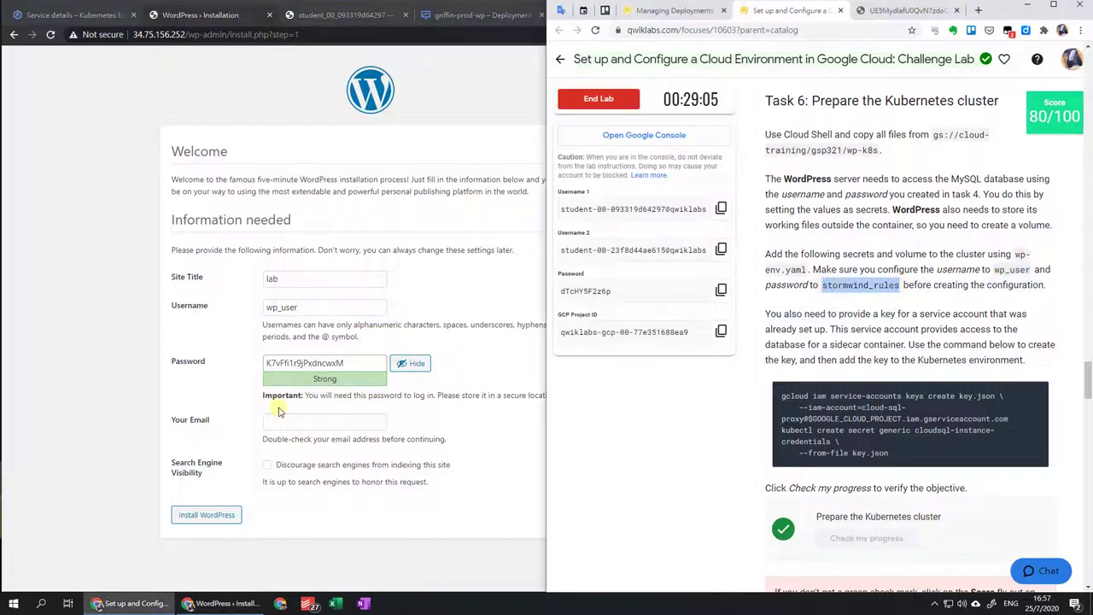
left_click(348, 363)
double_click(348, 363)
key("ctrl+v")
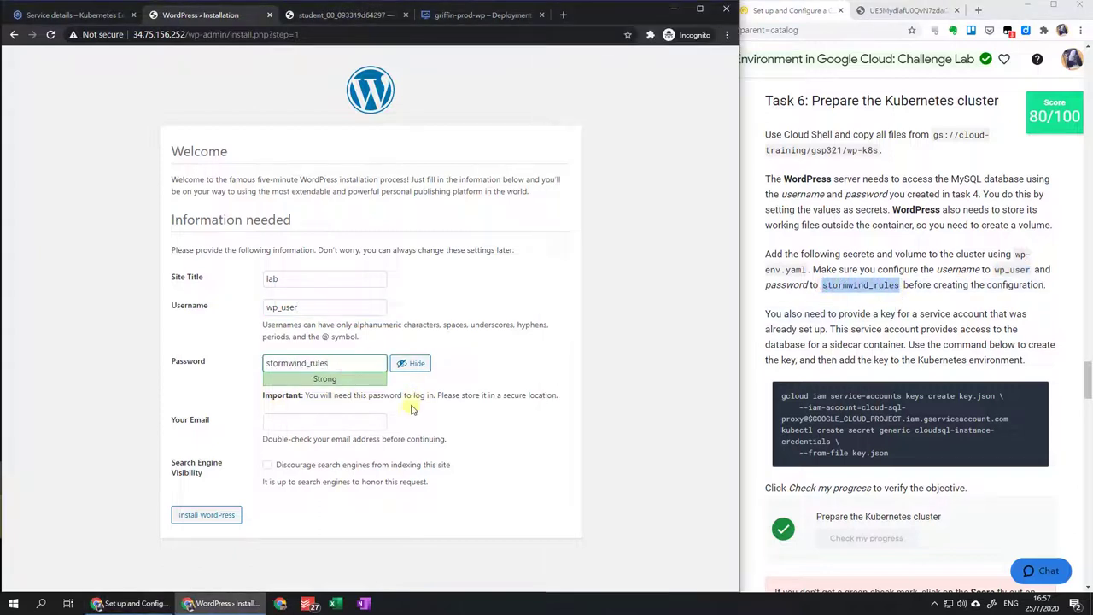
Enter the first lab user's e-mail, install WordPress with site title 'lab', and reach the login form.
left_click(848, 291)
left_click(721, 208)
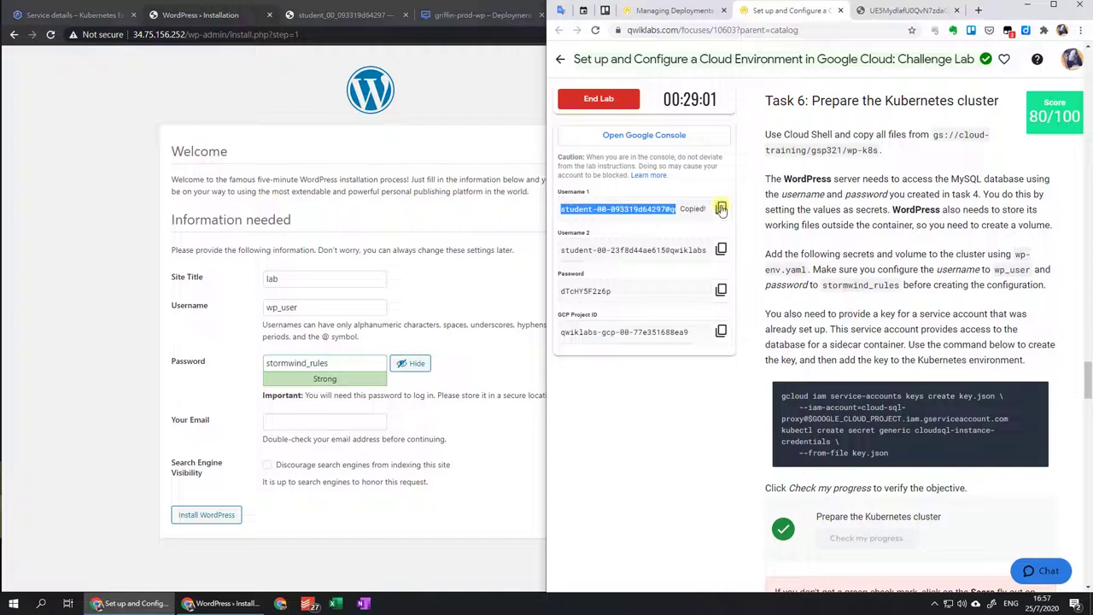
left_click(344, 421)
key("ctrl+v")
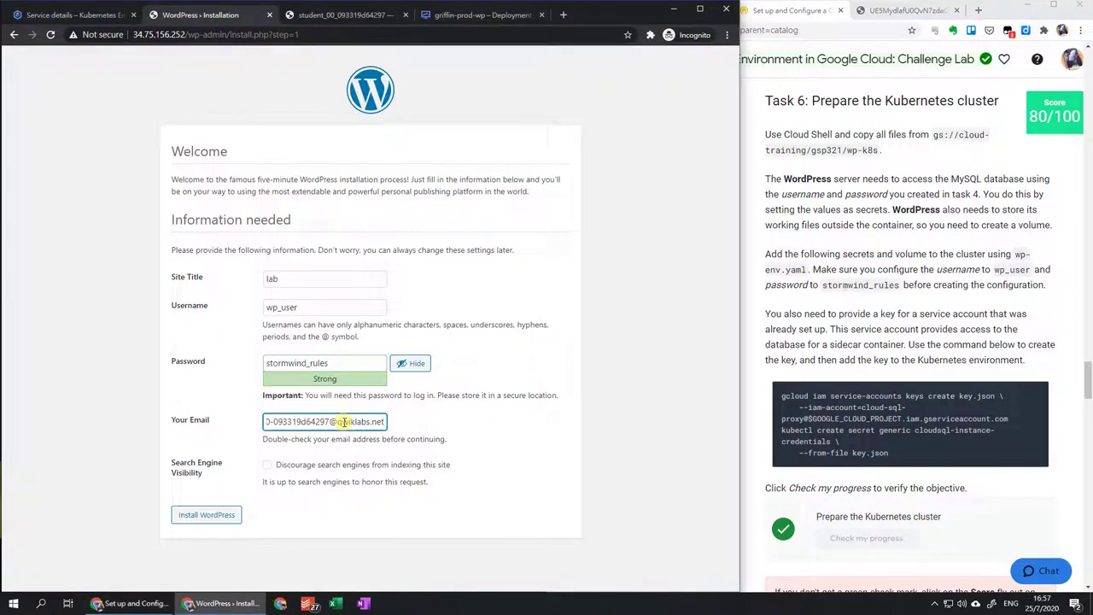
left_click(204, 511)
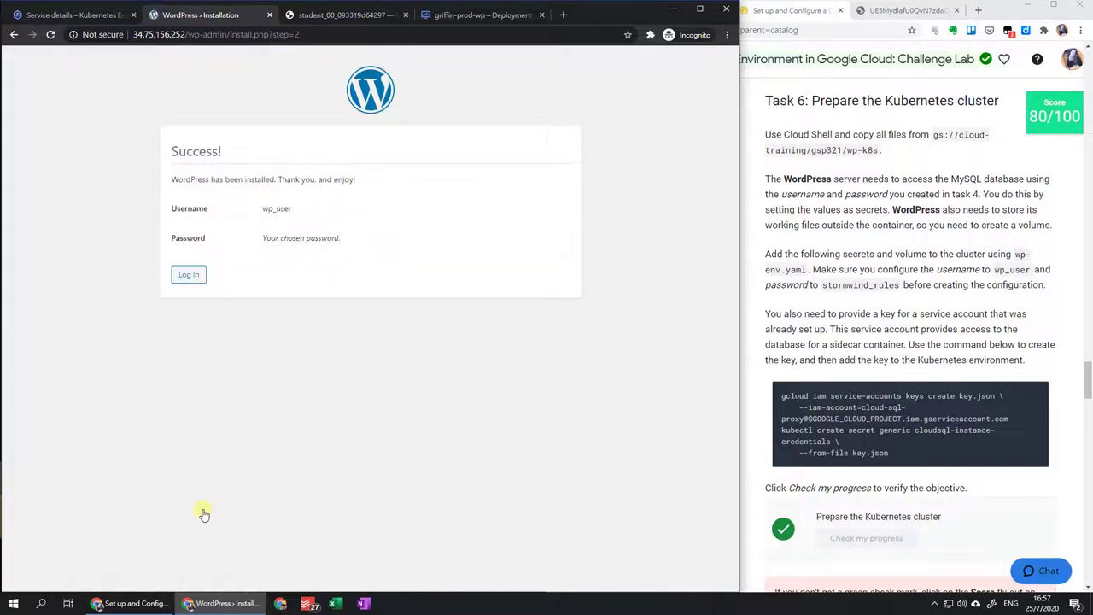
left_click(202, 277)
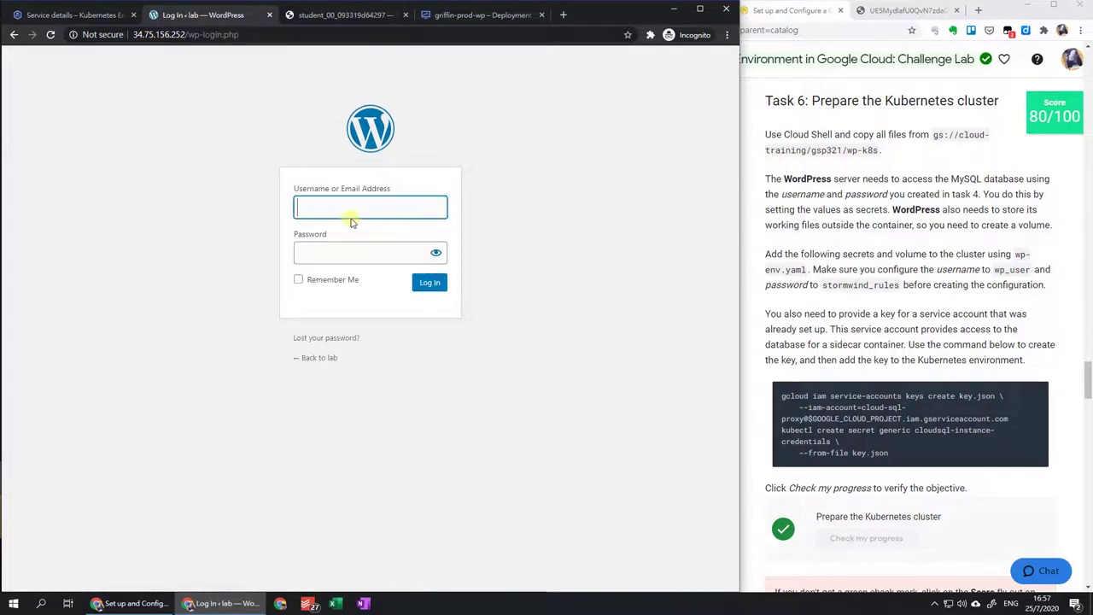
Fill the login form with username wp and a pasted password, keeping the login remembered.
type("wp_user")
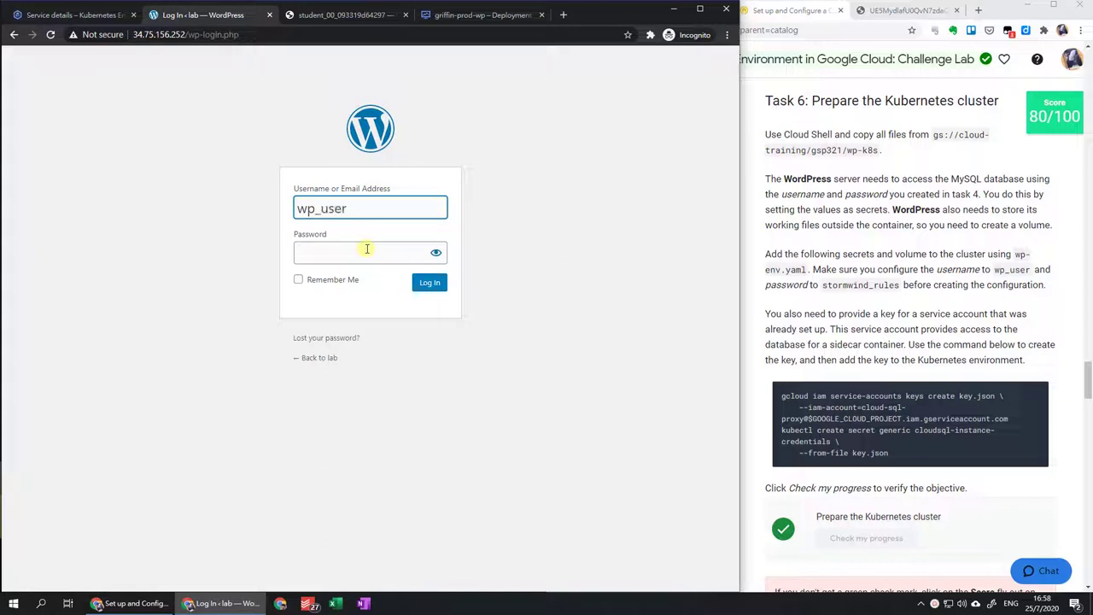
left_click(367, 248)
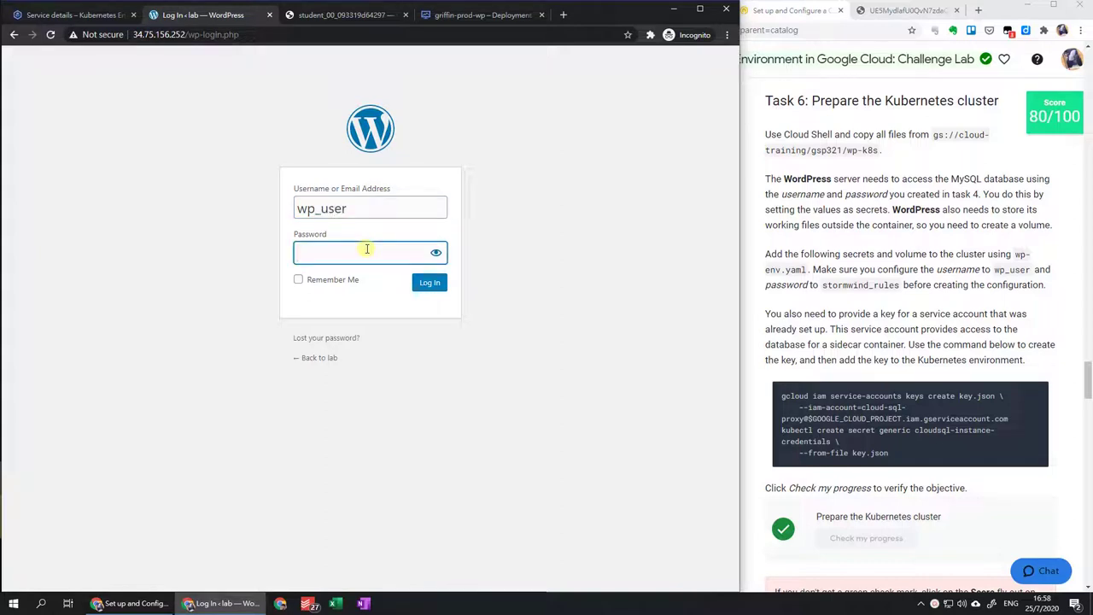
key("ctrl+v")
left_click(344, 280)
left_click(435, 254)
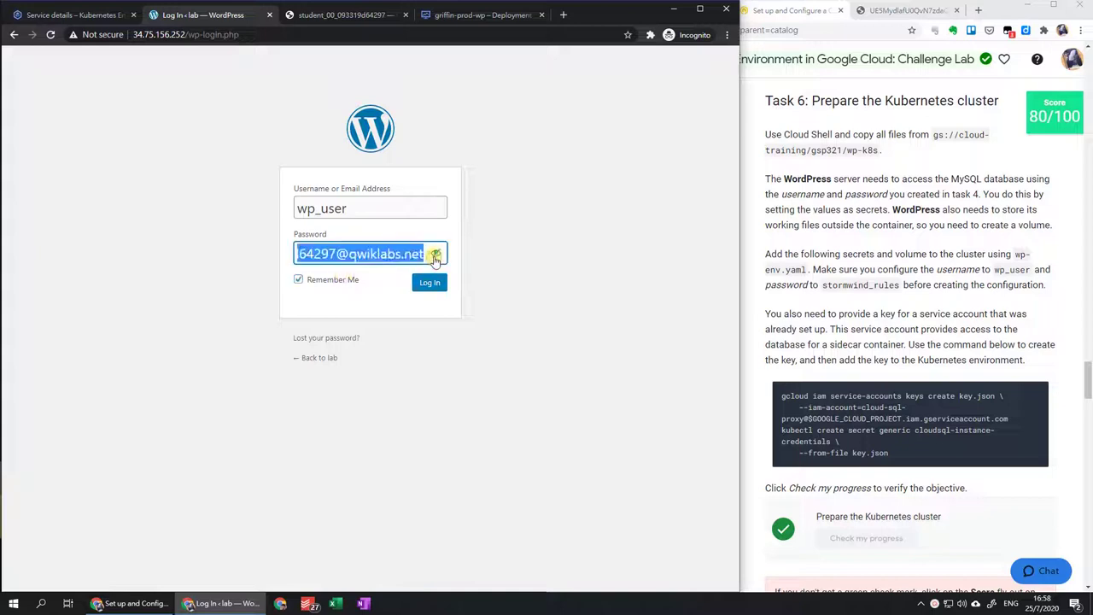
Correct the password to the lab's required one, sign in, and visit the live lab site.
left_click(825, 289)
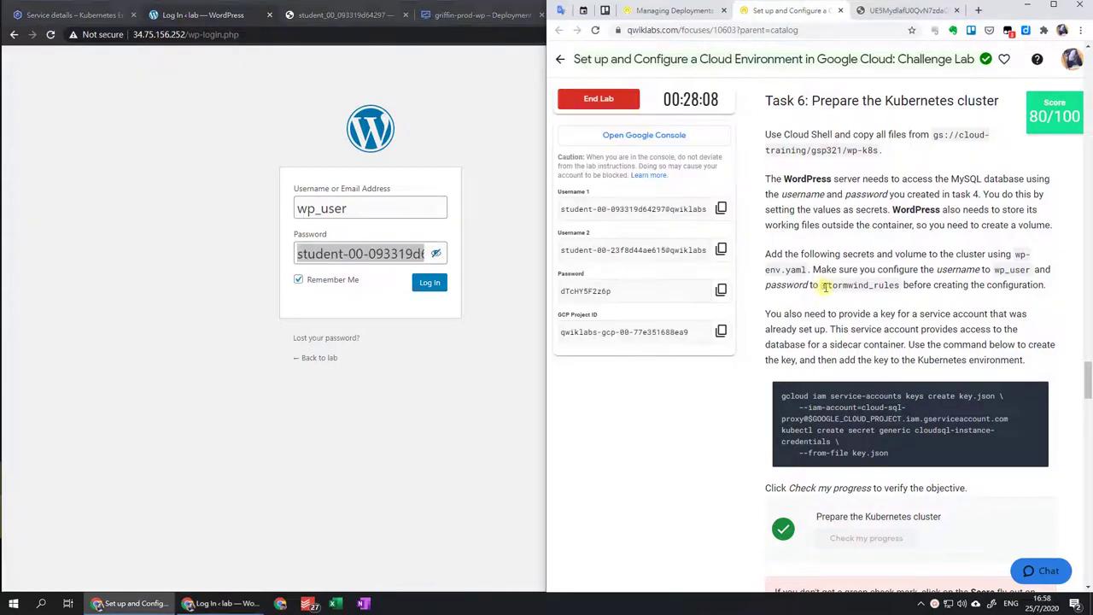
left_click_drag(822, 286, 901, 285)
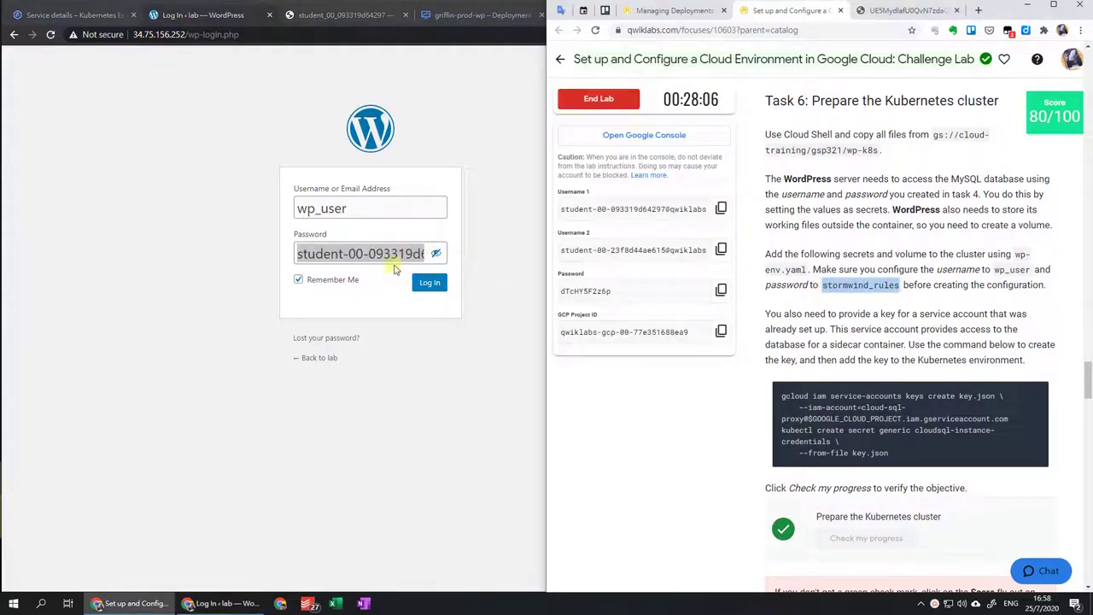
key("ctrl+a")
left_click(388, 254)
key("ctrl+a")
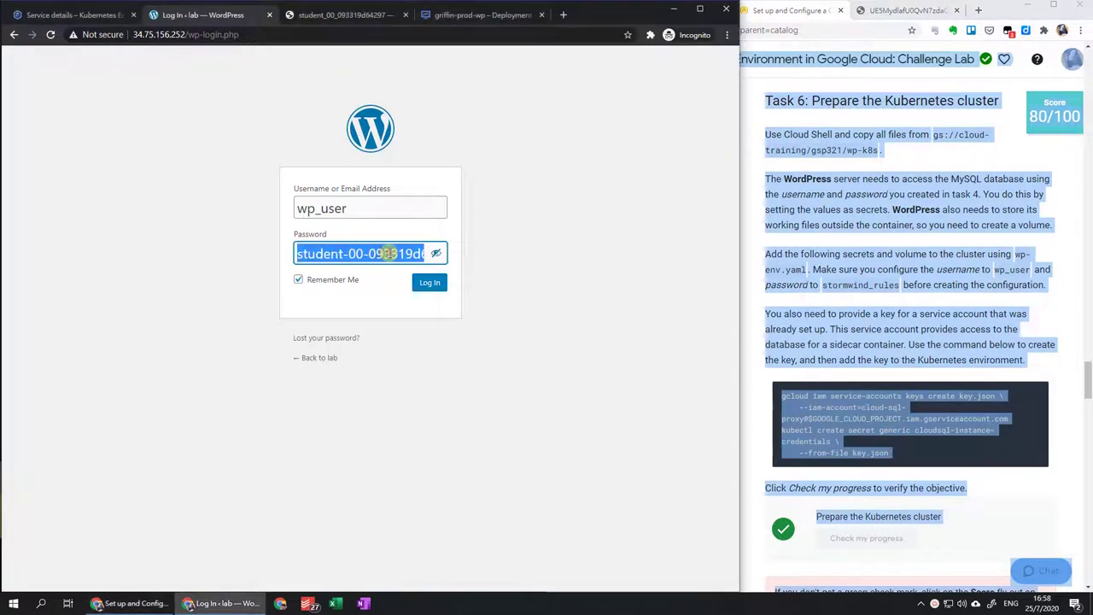
type("stormwind_rules")
left_click(416, 284)
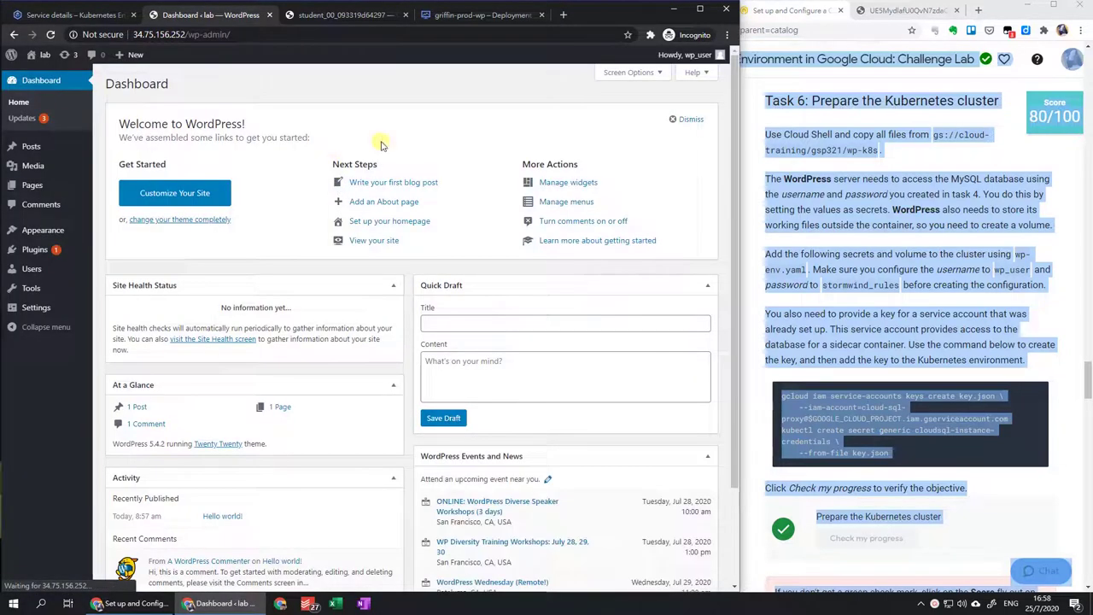
left_click(39, 56)
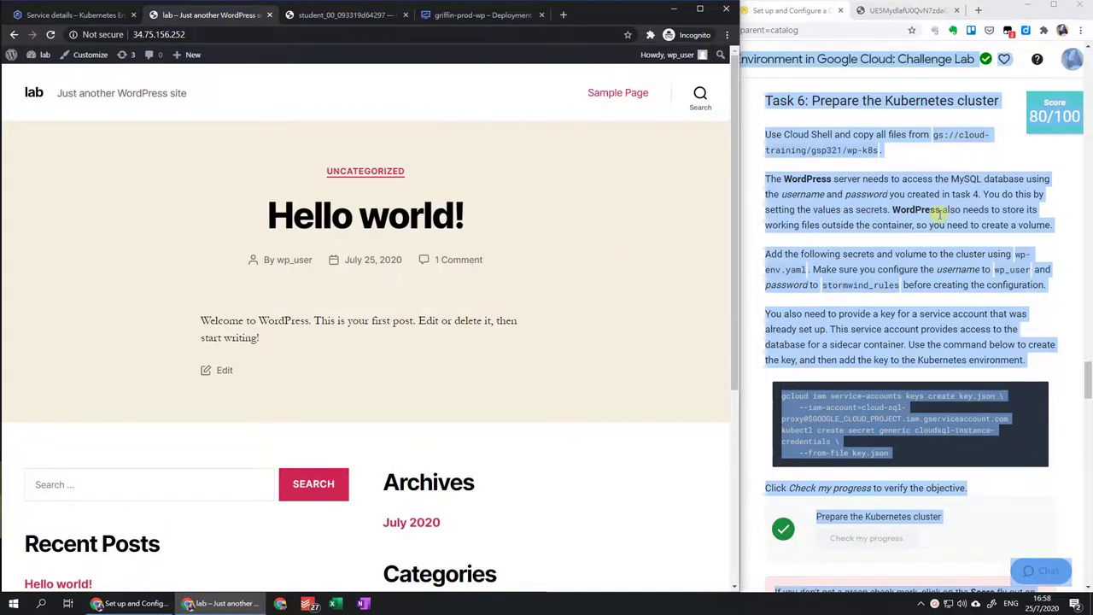
left_click(938, 215)
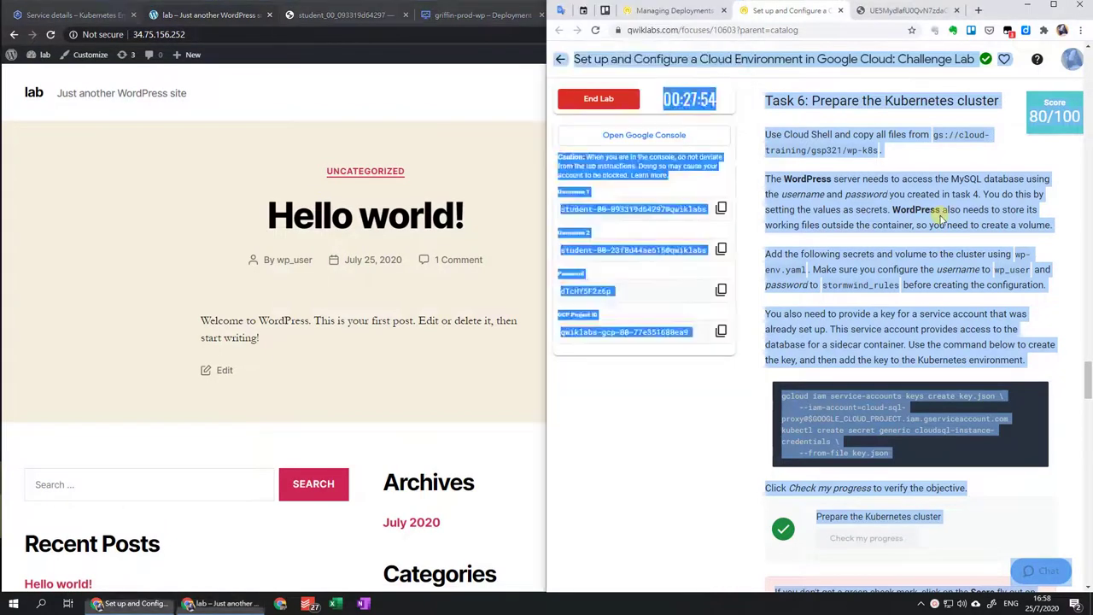
Verify the Create a WordPress deployment objective in Qwiklabs and scroll to Task 8.
left_click(939, 215)
scroll(919, 218, "down", 5)
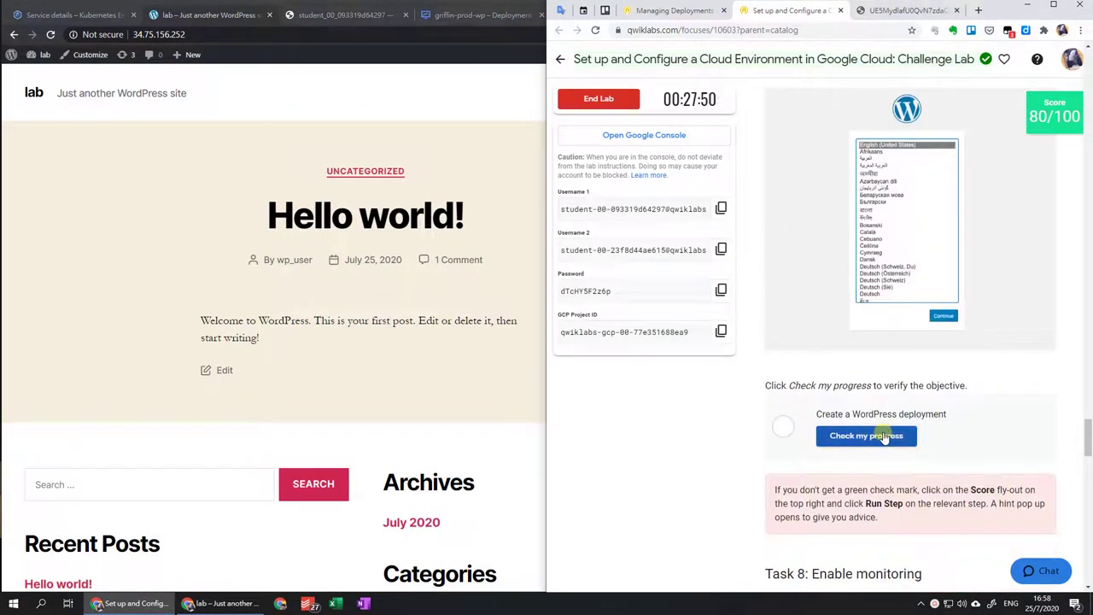
left_click(885, 438)
scroll(885, 437, "down", 4)
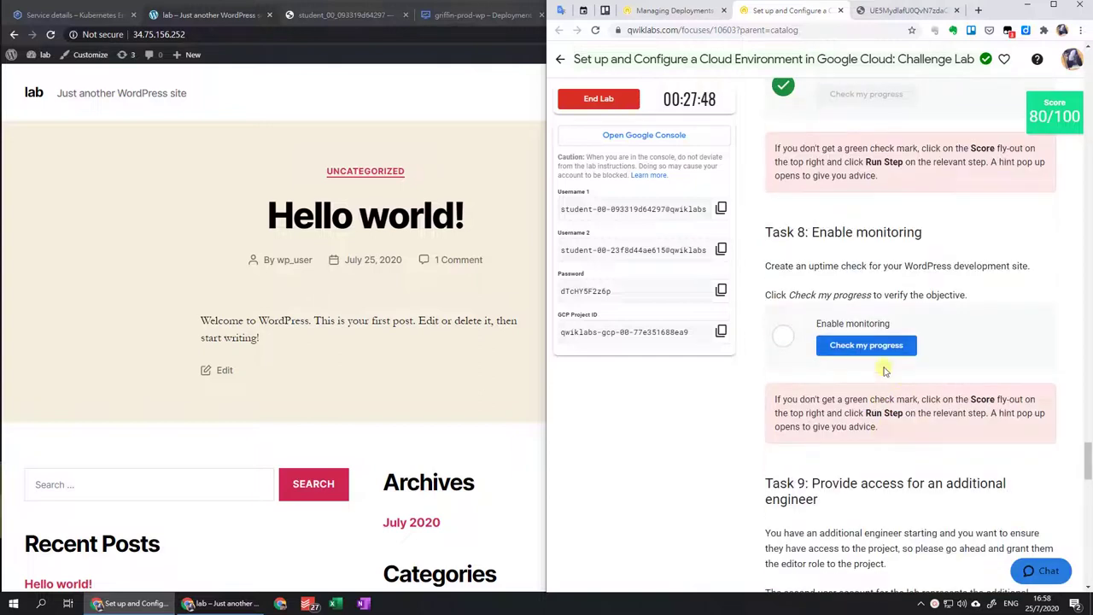
left_click(73, 15)
Navigate to Cloud Monitoring and open its Uptime checks list.
left_click(20, 61)
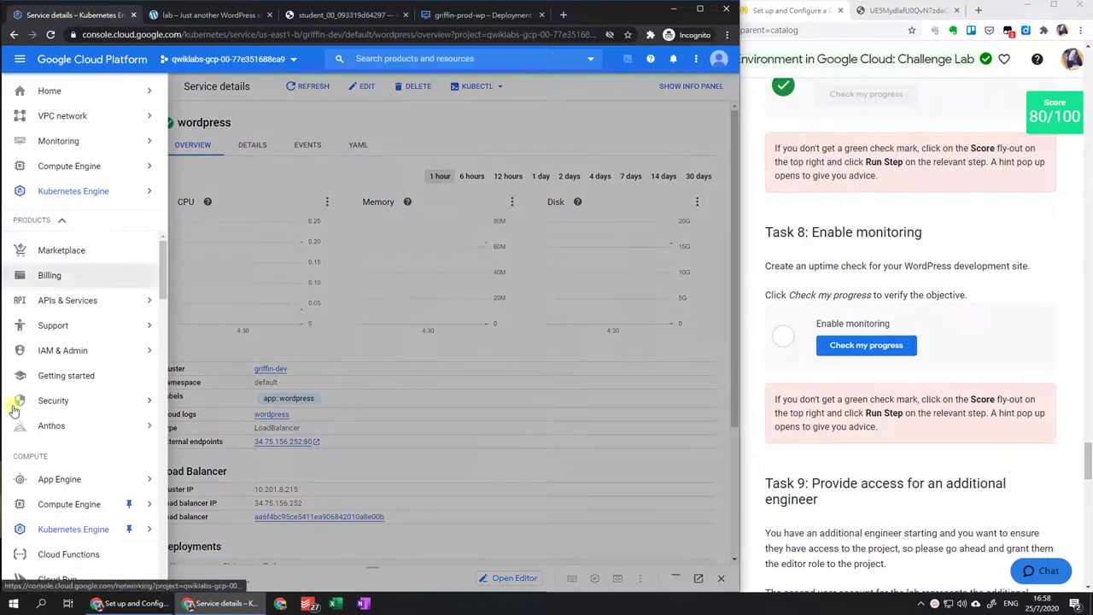
scroll(12, 402, "down", 5)
mouse_move(14, 411)
scroll(15, 402, "down", 5)
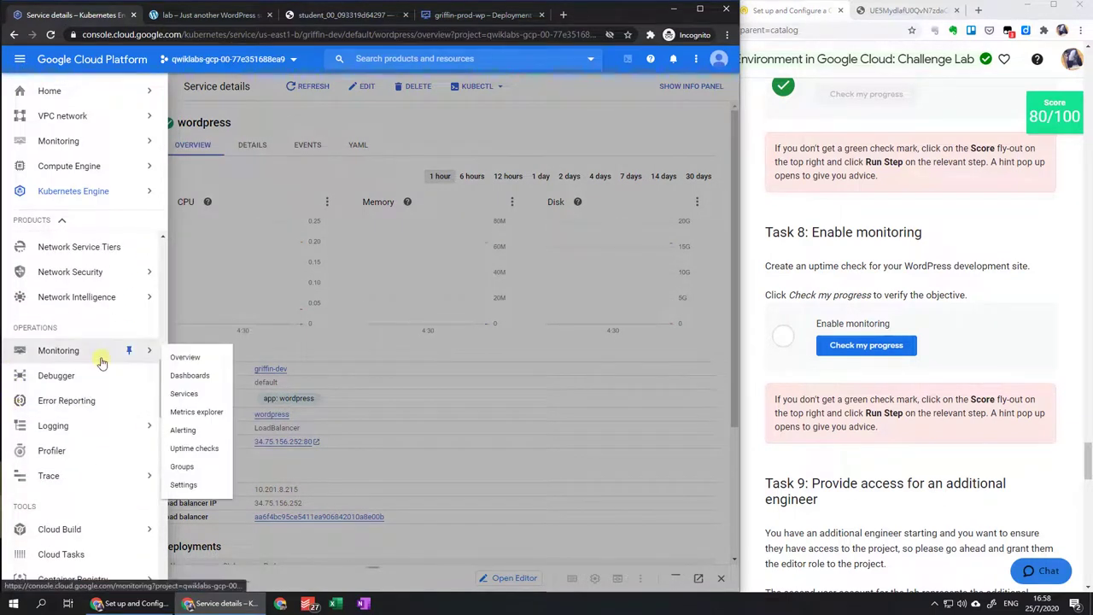
left_click(101, 363)
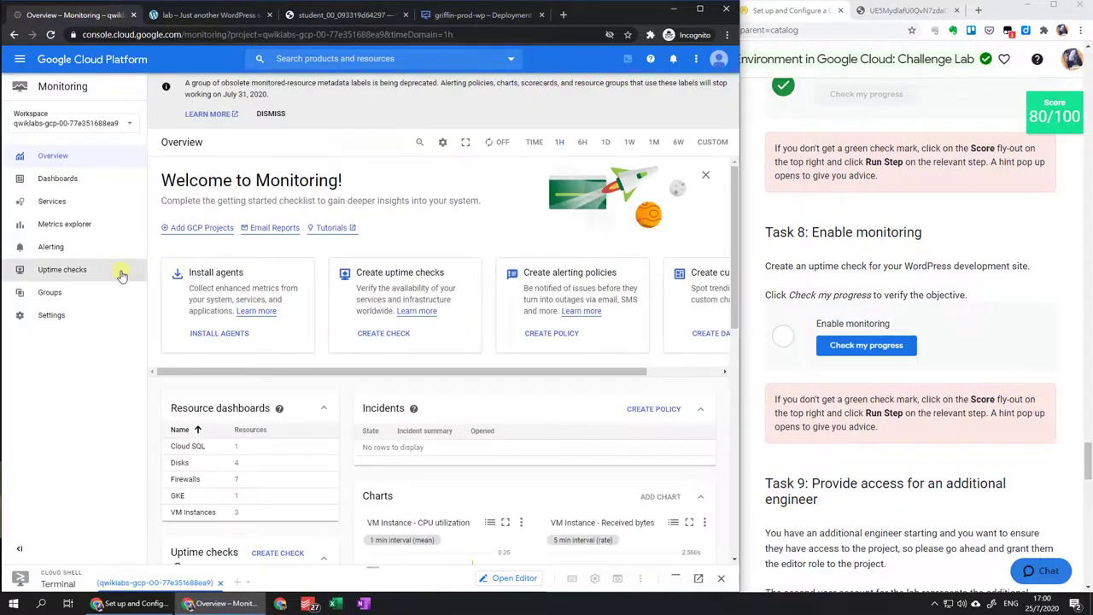
left_click(120, 273)
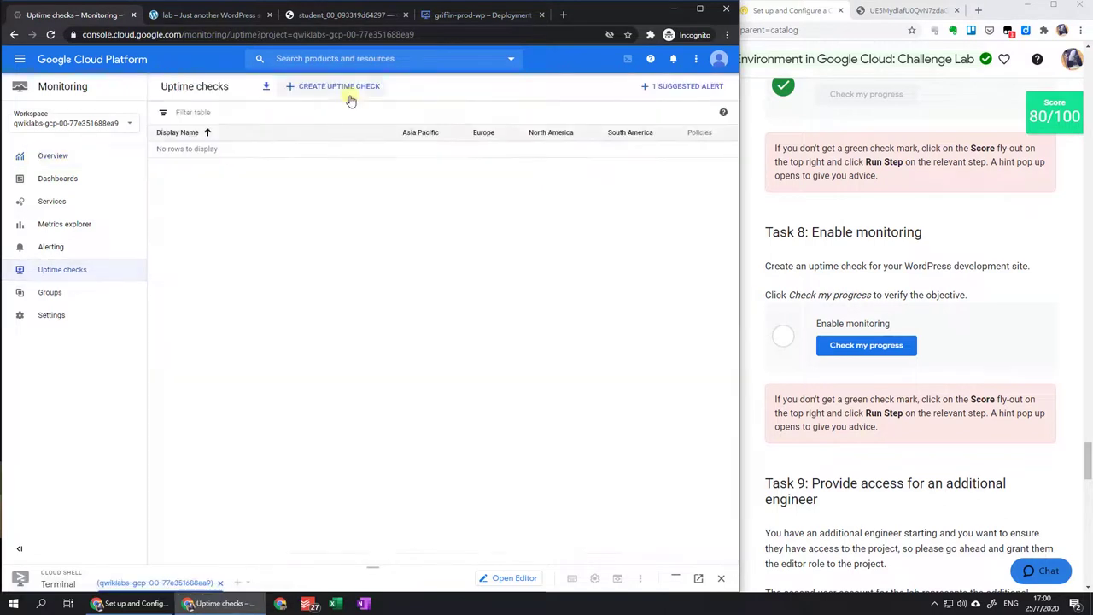
left_click(349, 95)
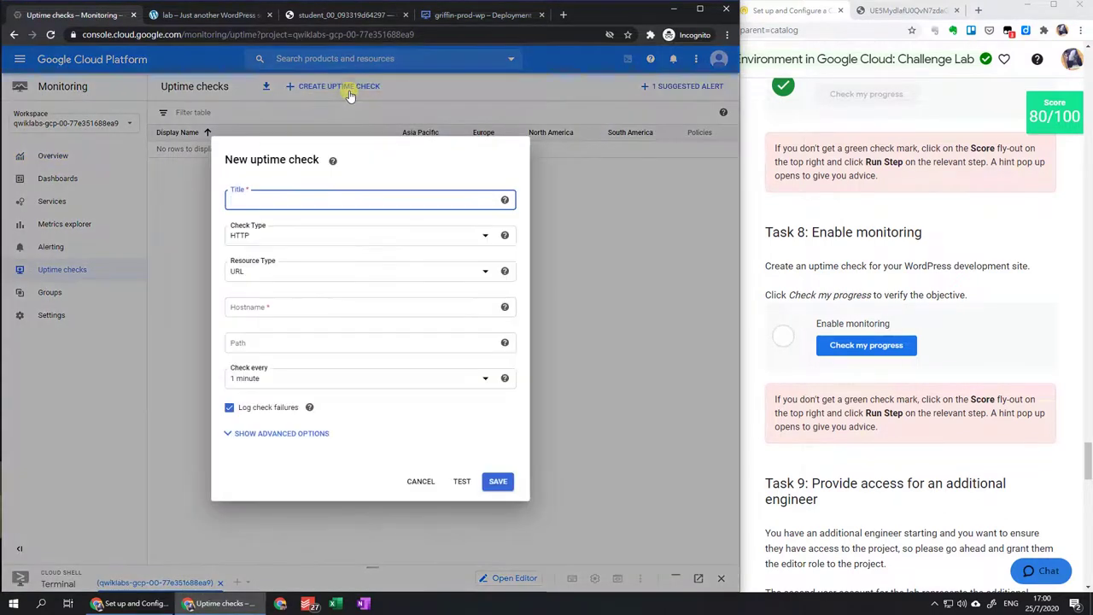
type("wp uptime")
left_click(368, 312)
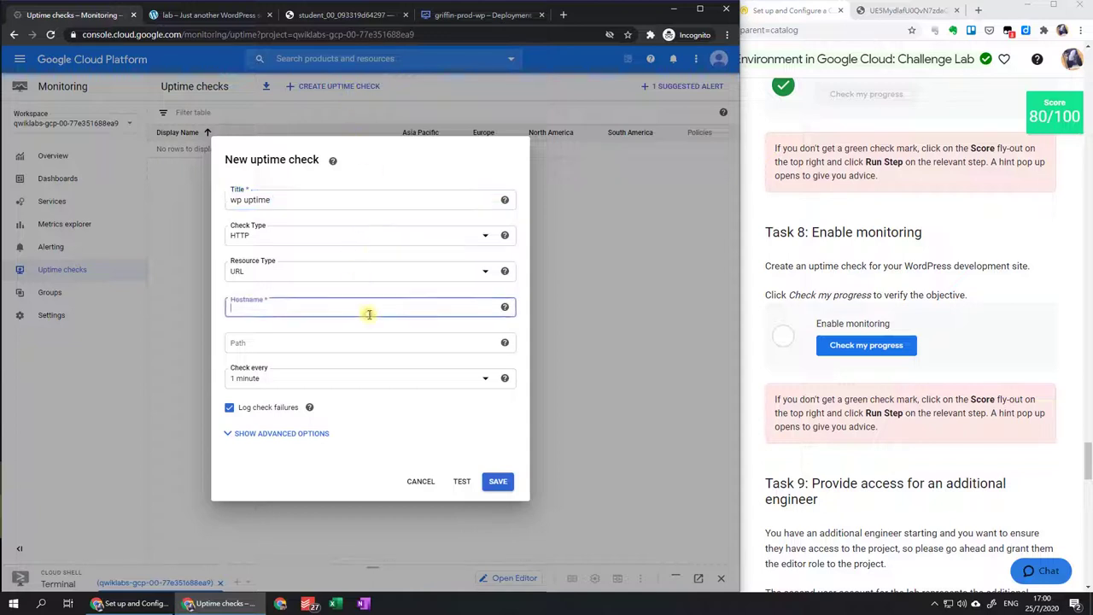
left_click(209, 14)
left_click(159, 34)
left_click(50, 15)
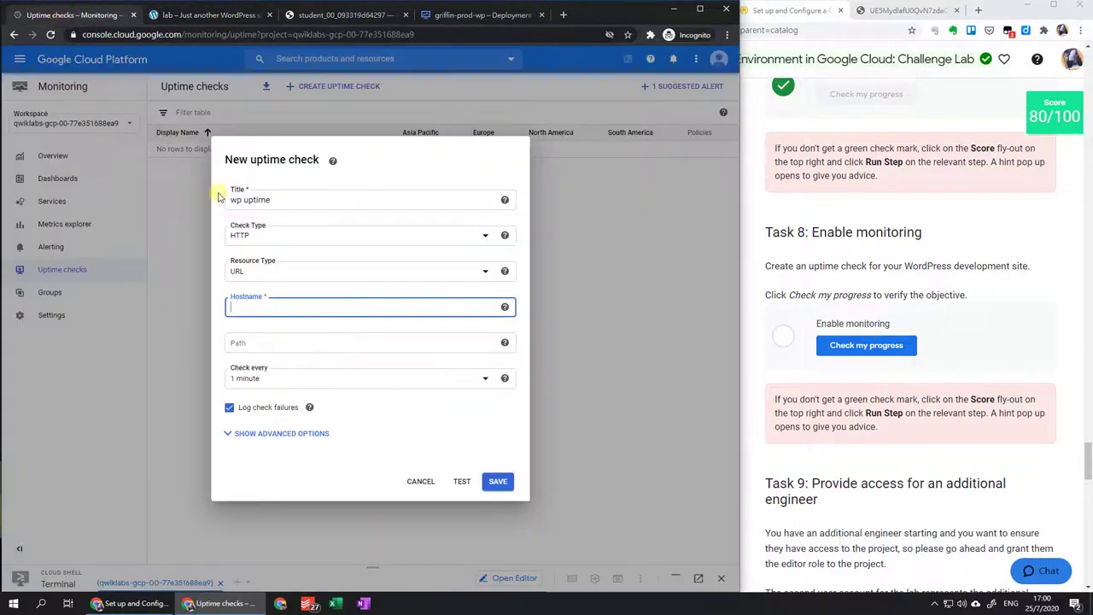
key("ctrl+v")
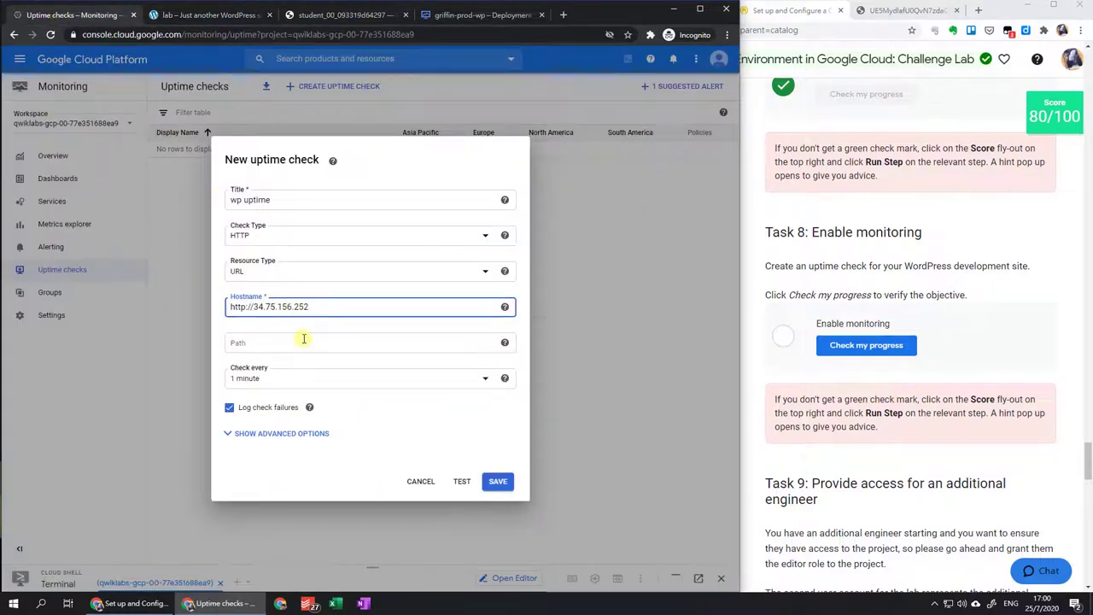
key("Home")
key("Delete")
key("Delete")
key("Delete")
key("Delete")
key("Delete")
key("Delete")
key("Delete")
Set the path to '/', test for a 200 OK response, and save the check.
left_click(304, 344)
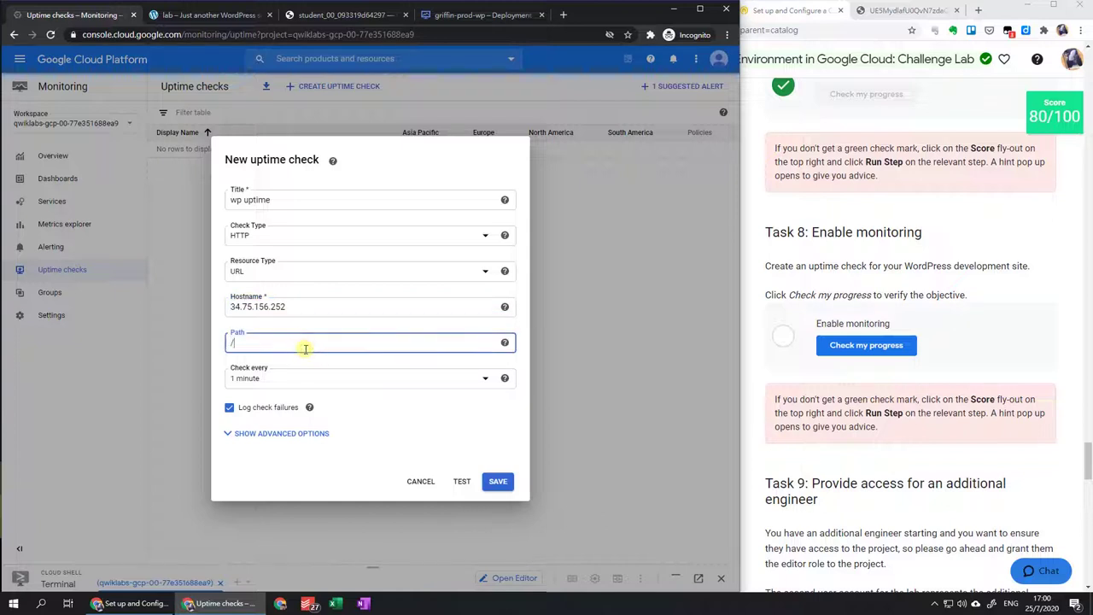
left_click(285, 434)
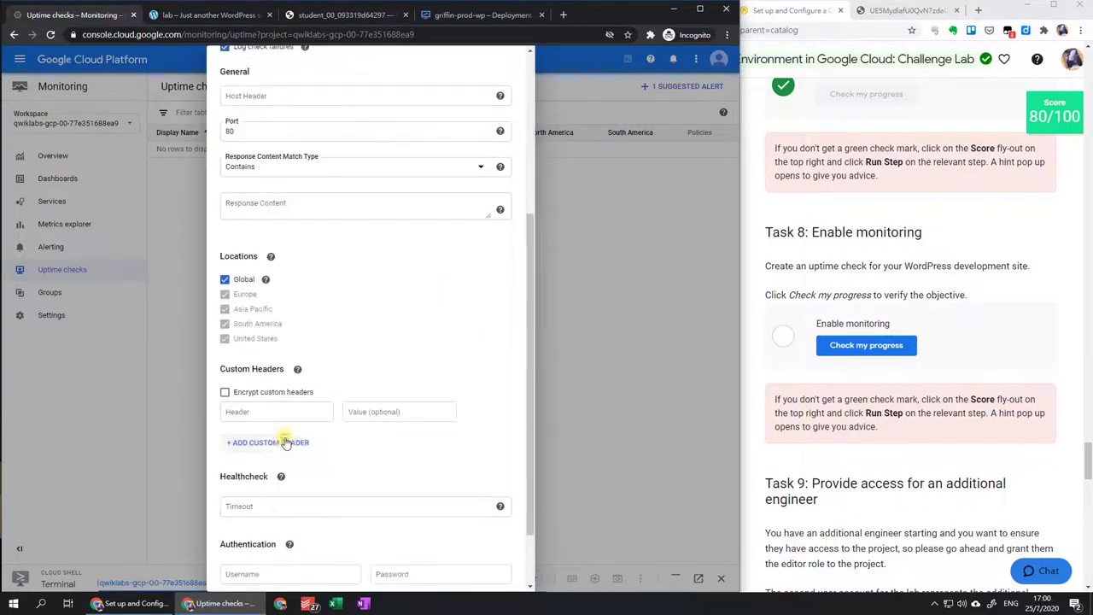
scroll(414, 376, "down", 2)
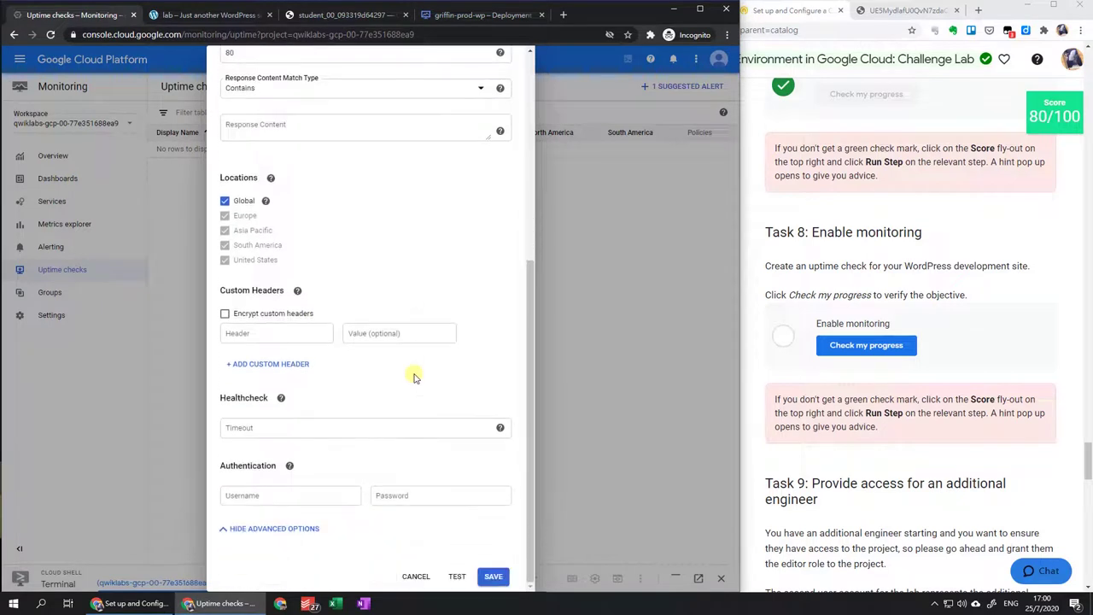
left_click(457, 577)
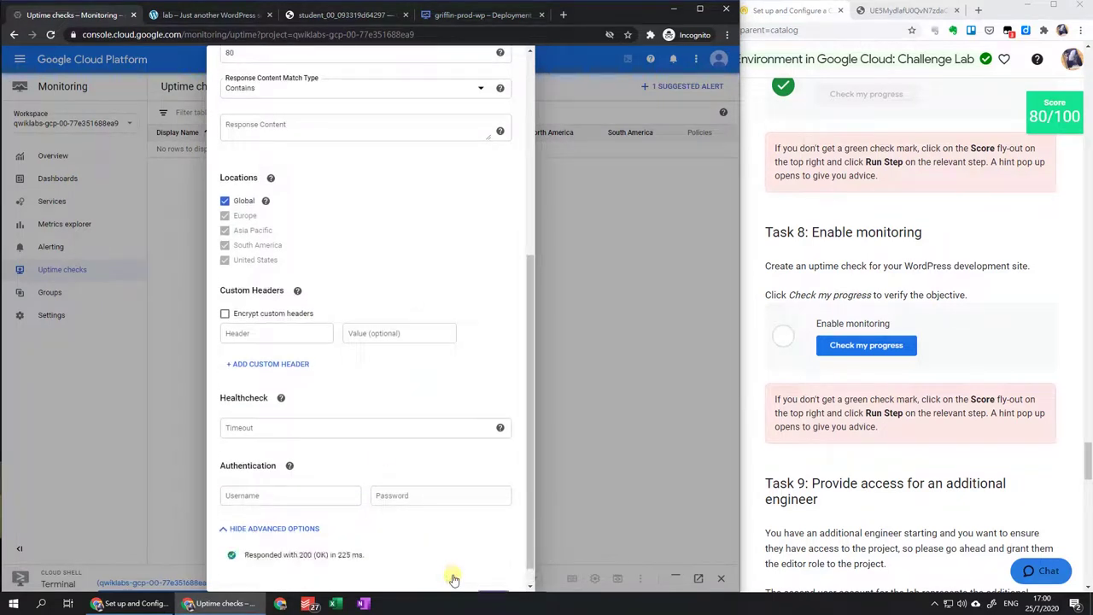
scroll(454, 579, "down", 1)
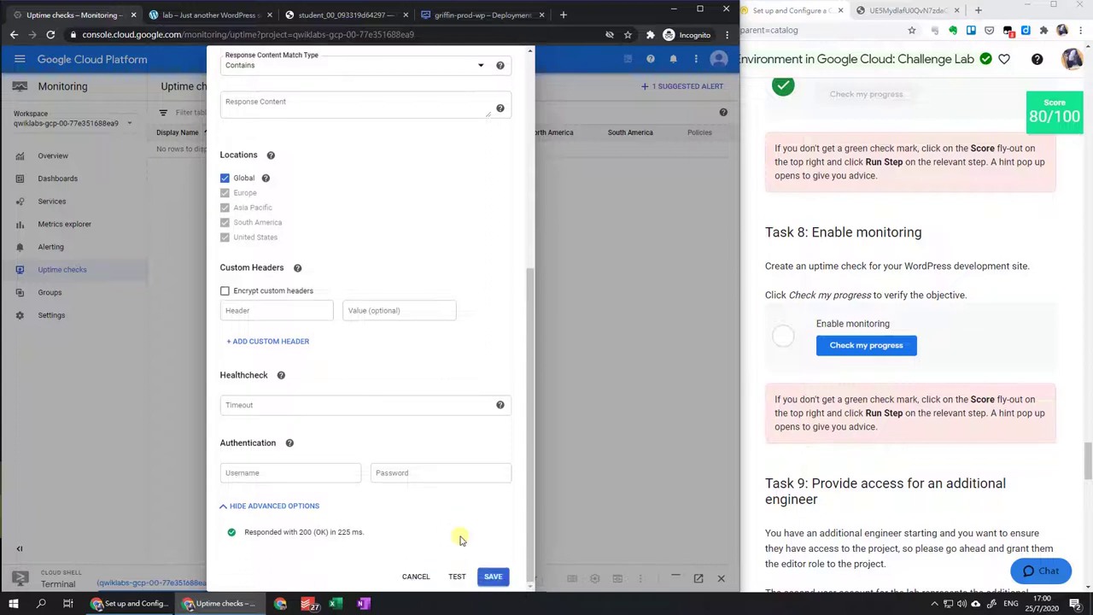
left_click(493, 577)
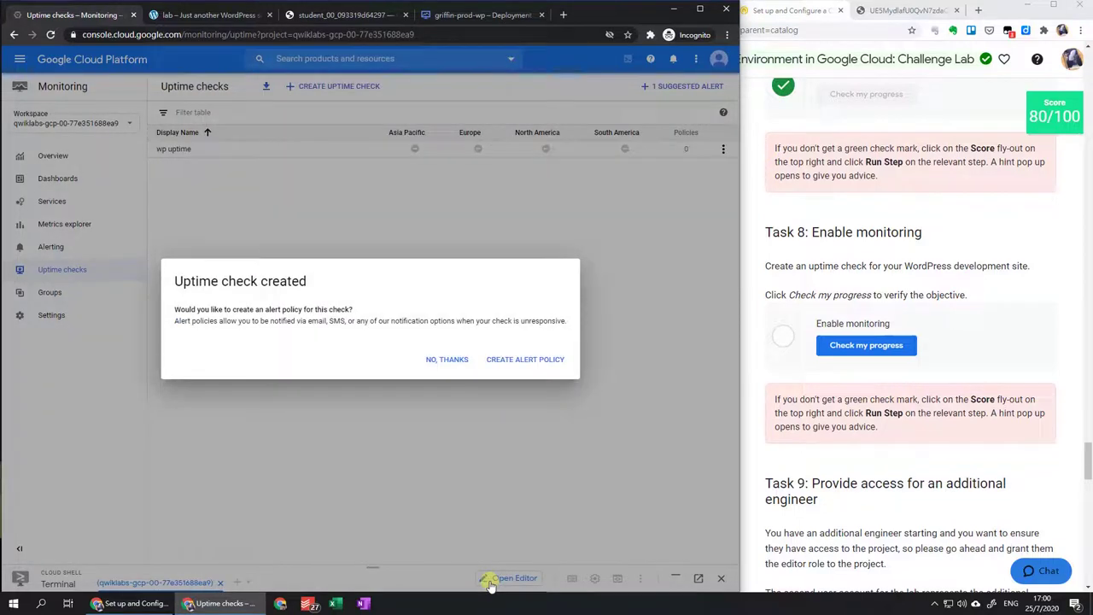
Decline the alert policy, verify Enable monitoring in Qwiklabs, and scroll to Task 9.
left_click(447, 360)
left_click(883, 352)
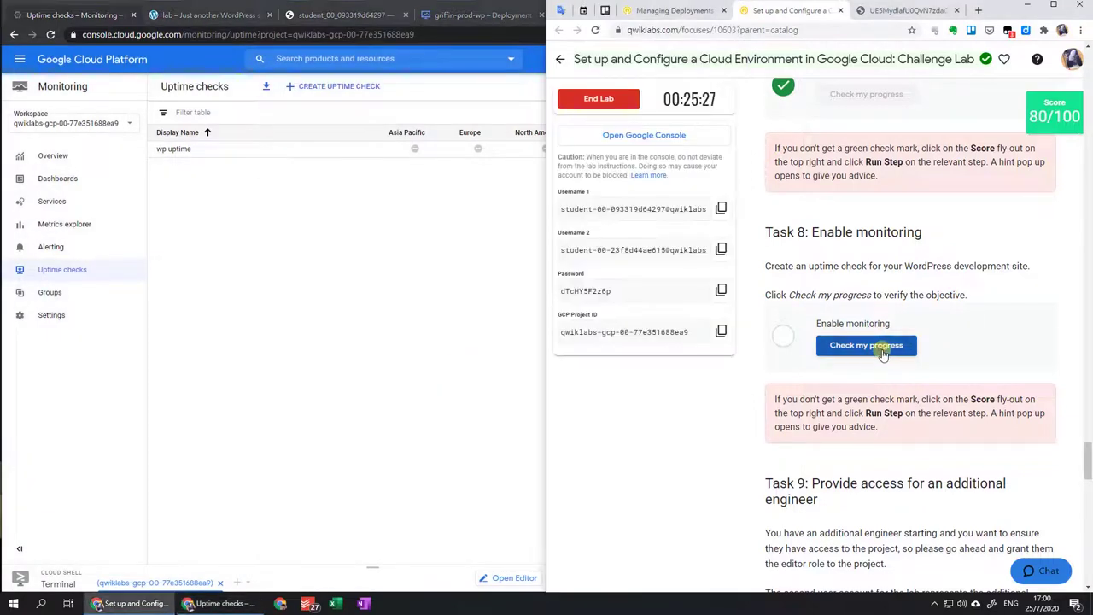
left_click(883, 352)
scroll(884, 352, "down", 3)
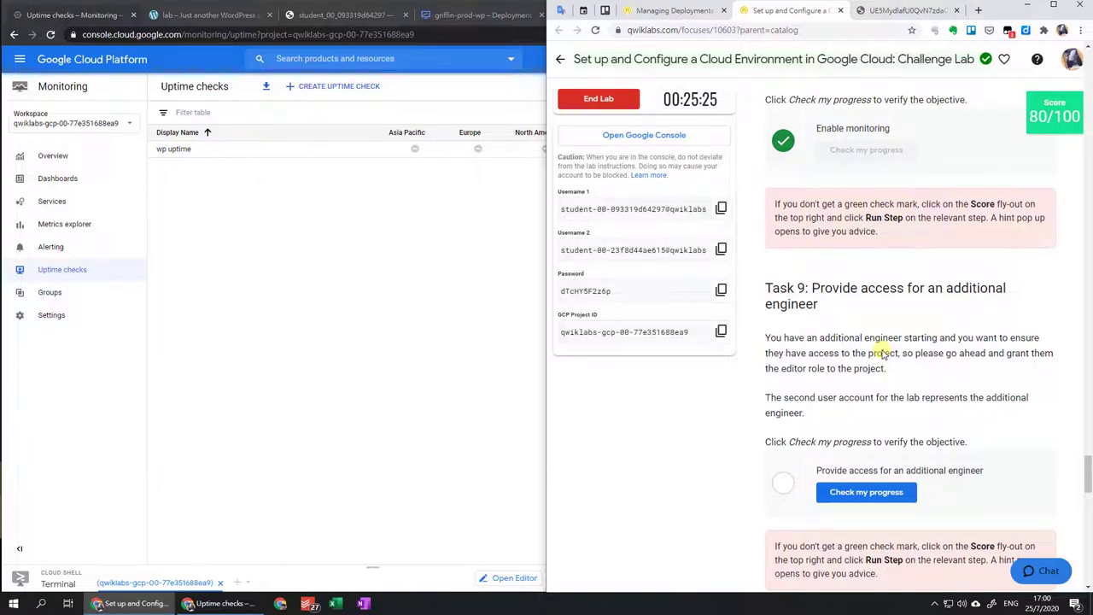
scroll(885, 353, "down", 2)
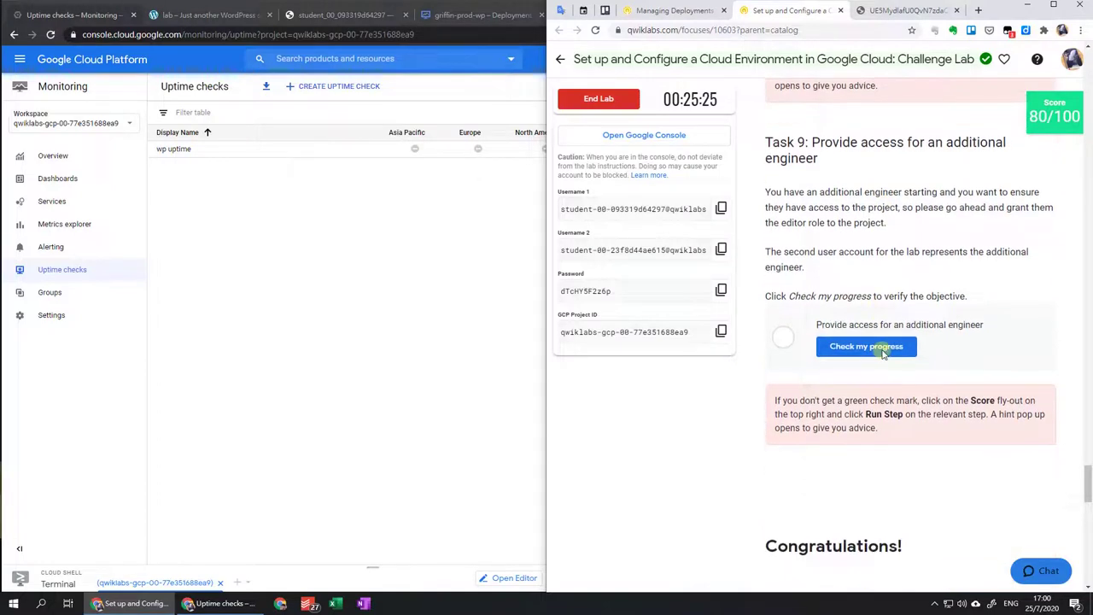
left_click(20, 62)
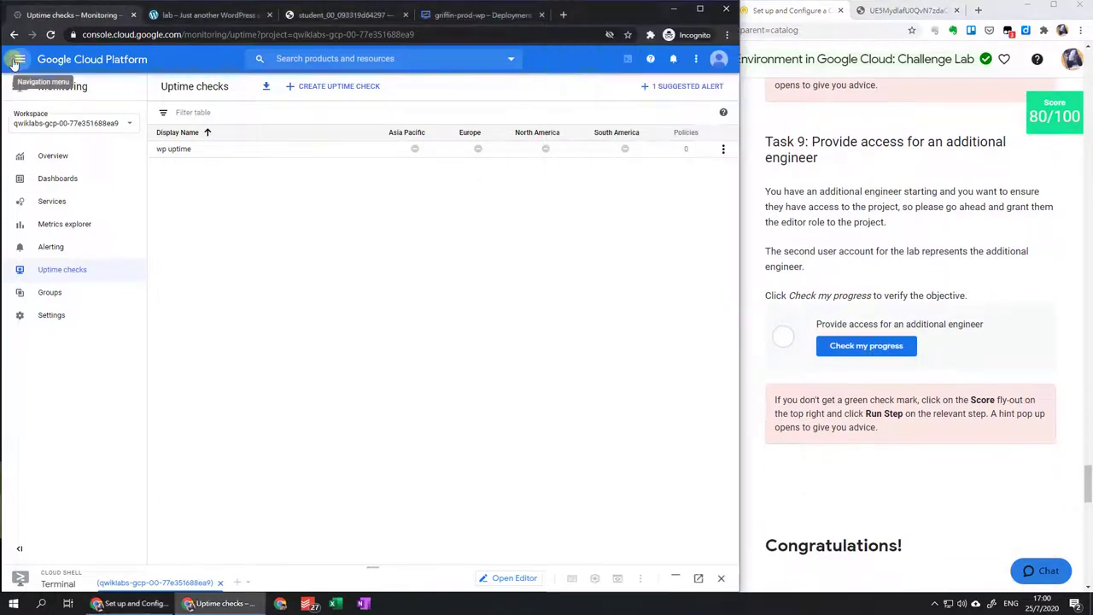
Start adding a member on the project's IAM page and copy Username 2 from the lab credentials.
mouse_move(64, 330)
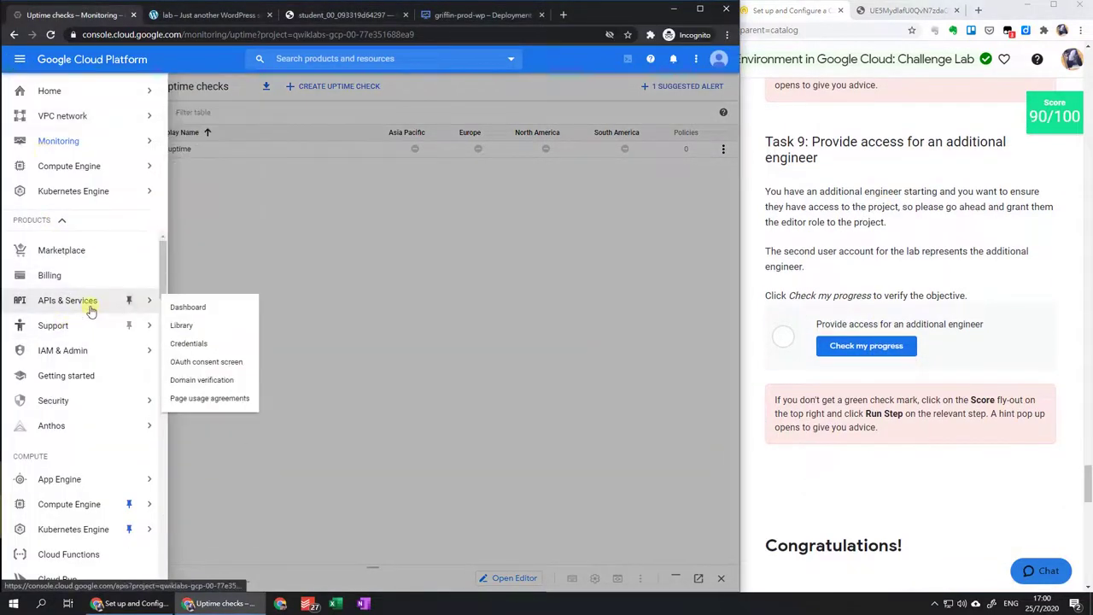
mouse_move(91, 355)
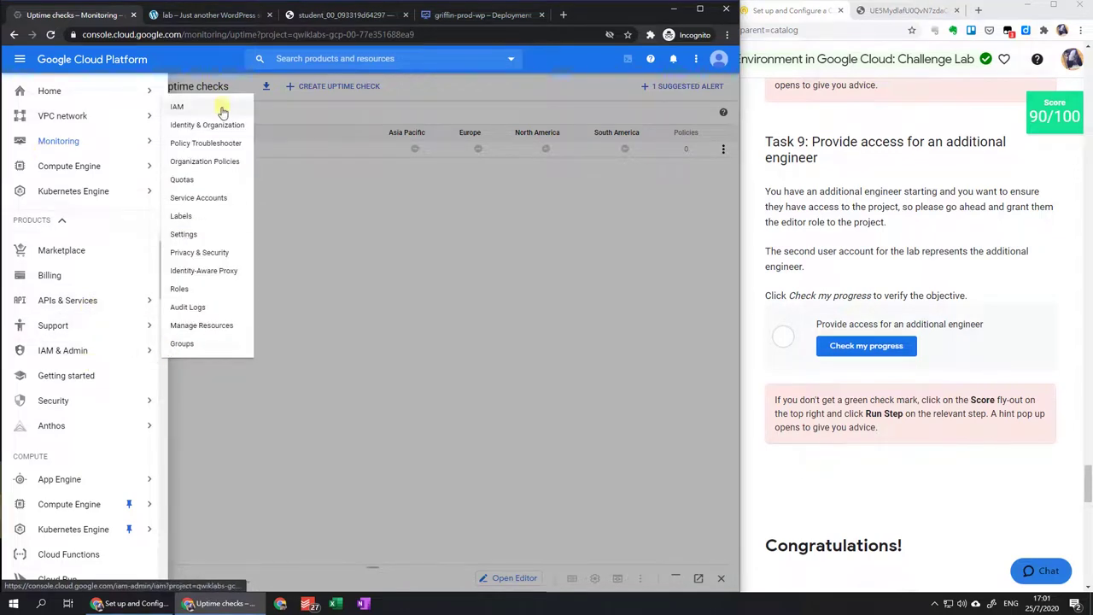
left_click(224, 108)
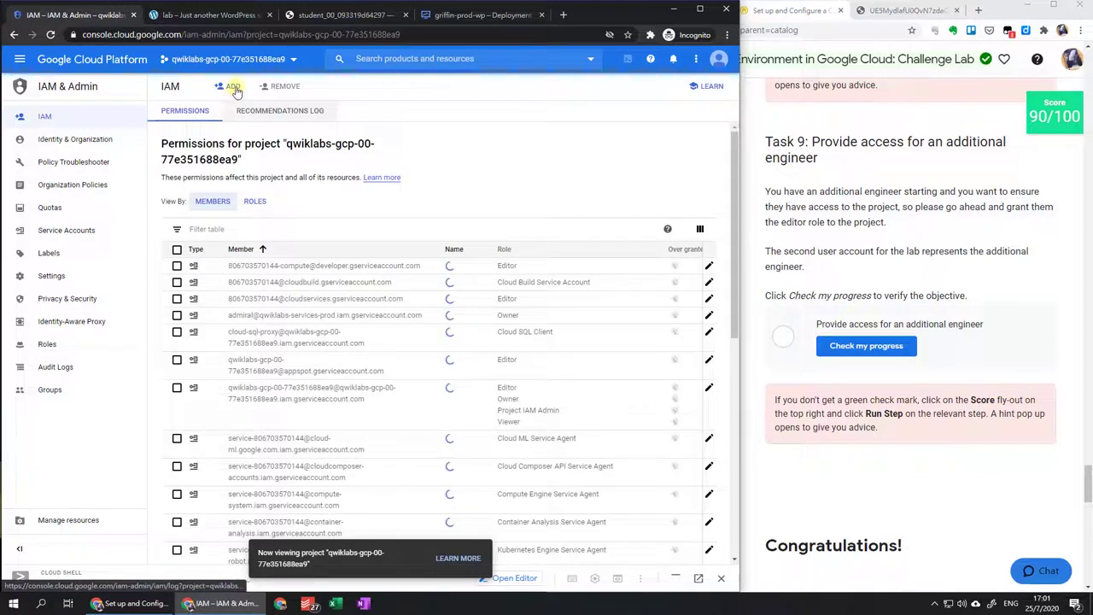
left_click(232, 87)
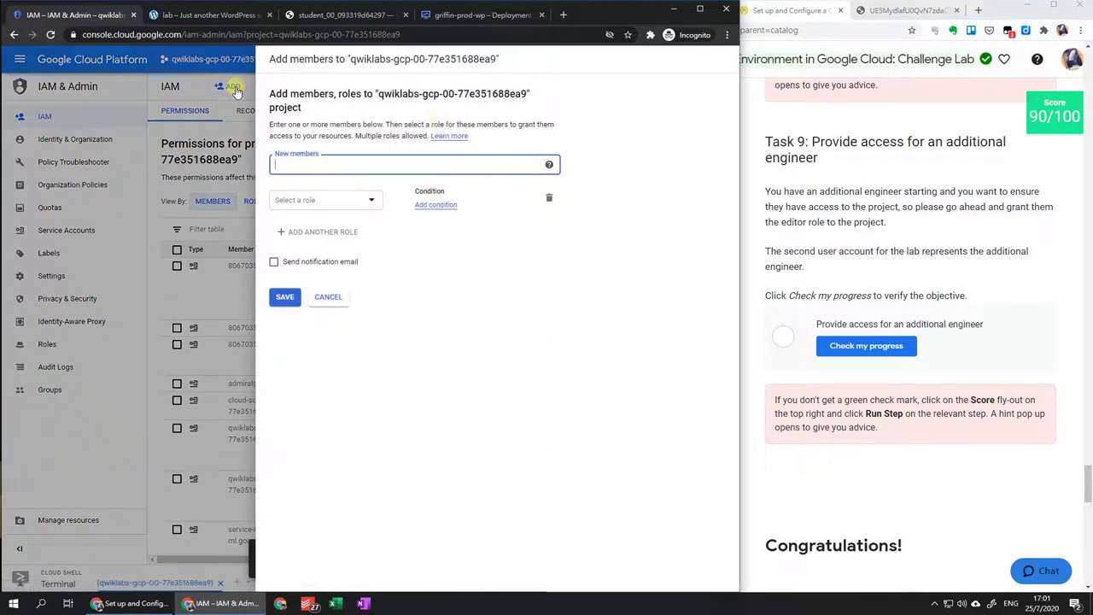
left_click(936, 246)
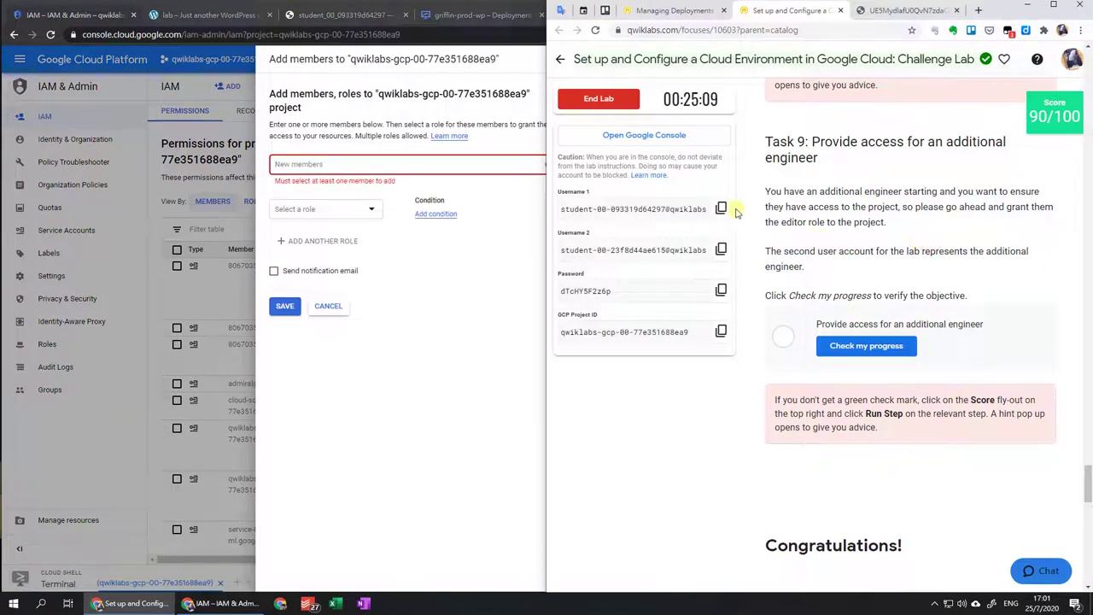
left_click(721, 249)
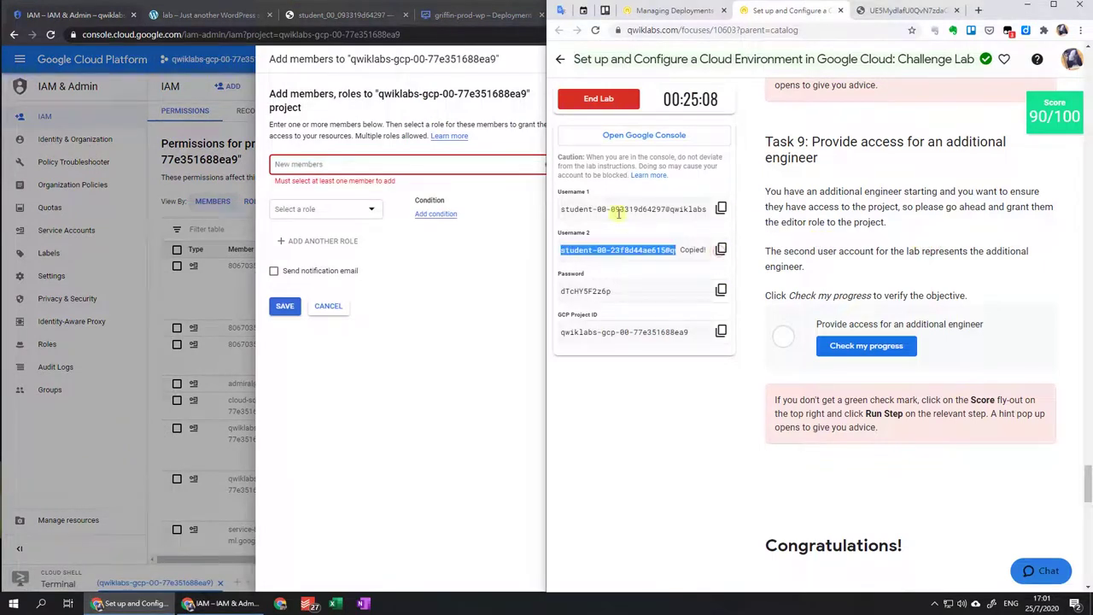
Add the second lab user as a new member with the Project > Editor role and save.
left_click(506, 203)
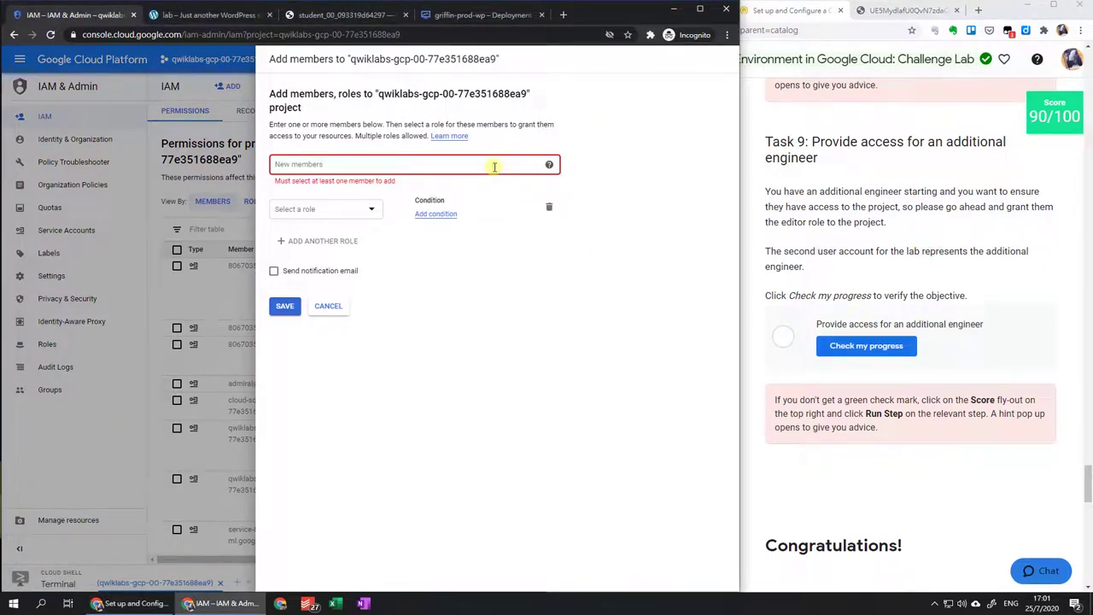
left_click(493, 166)
key("ctrl+v")
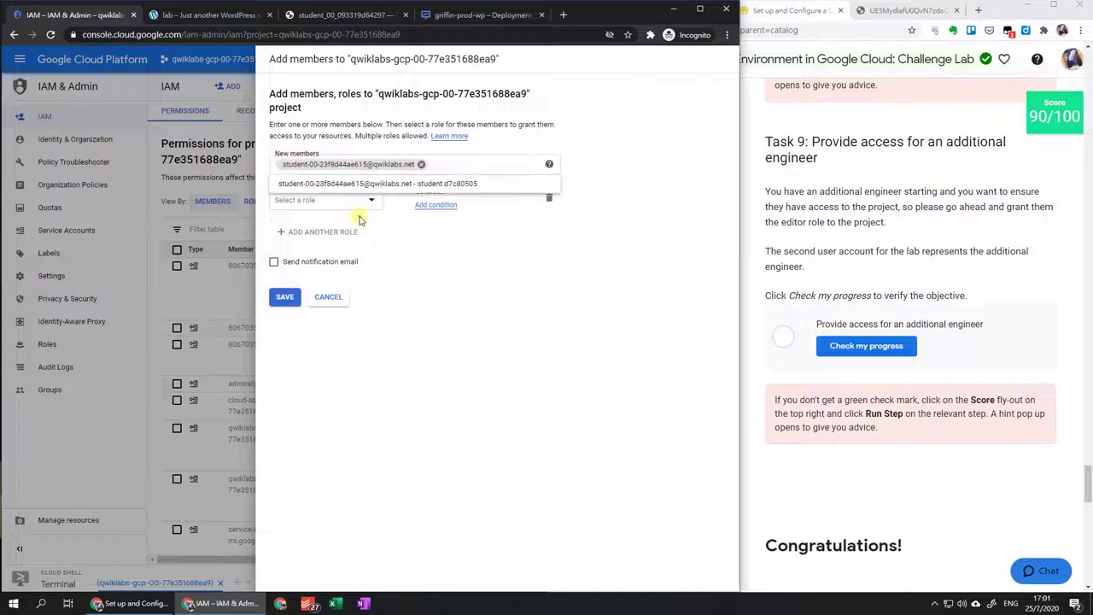
key("Return")
left_click(363, 204)
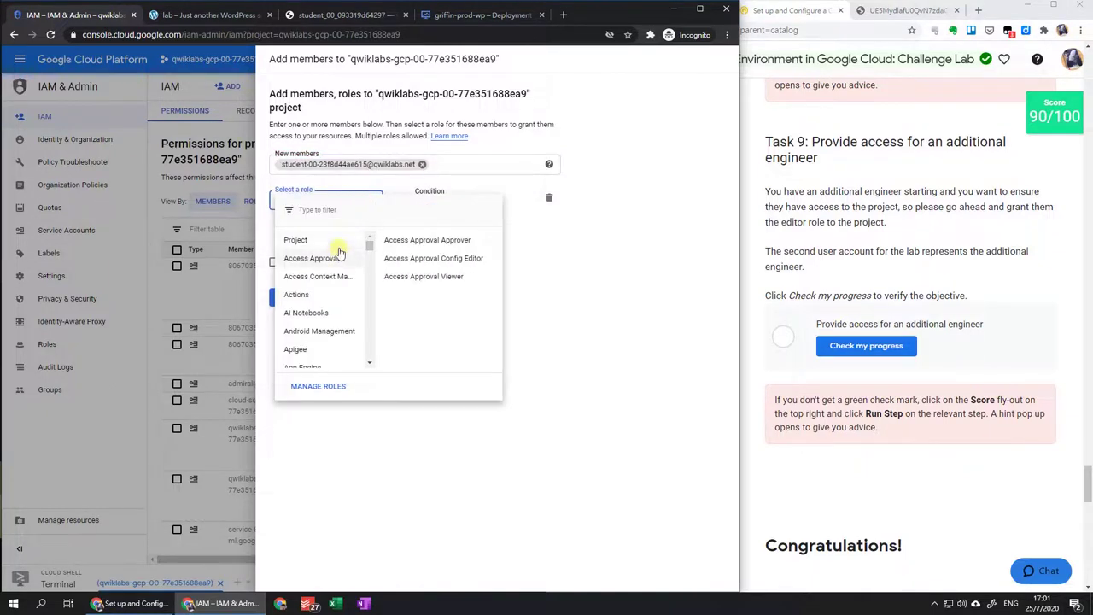
left_click(397, 258)
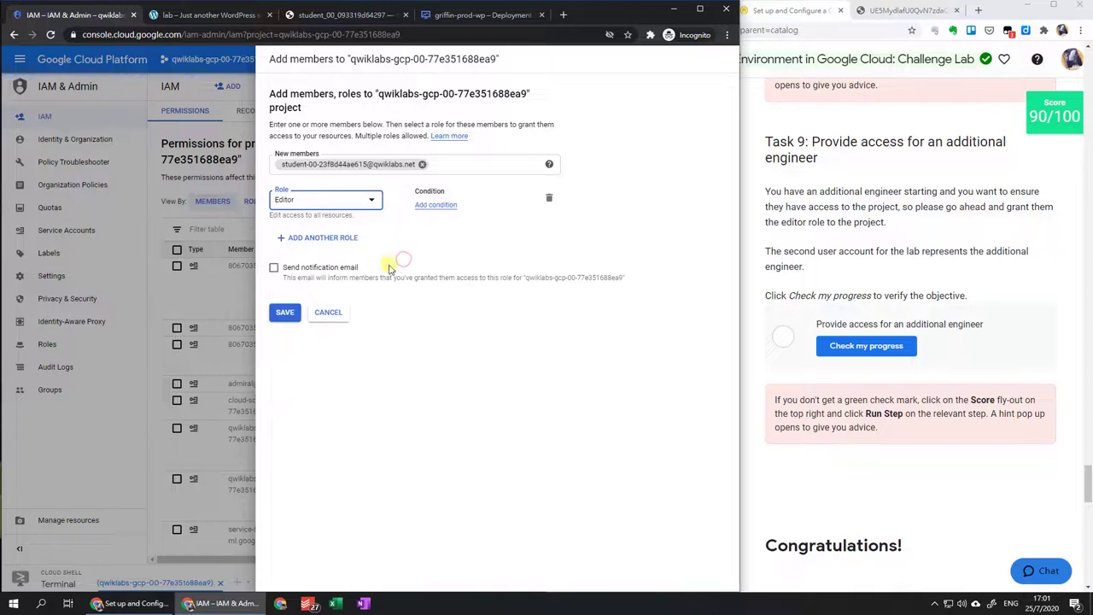
left_click(288, 313)
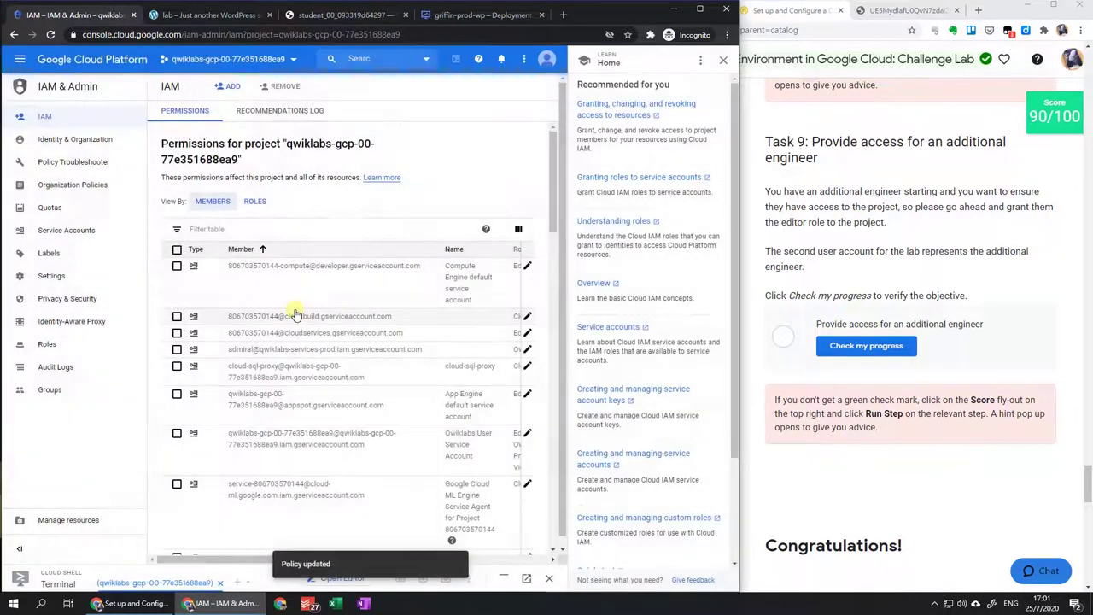
Run Check my progress for Task 9 twice after it first reports not completed.
left_click(862, 358)
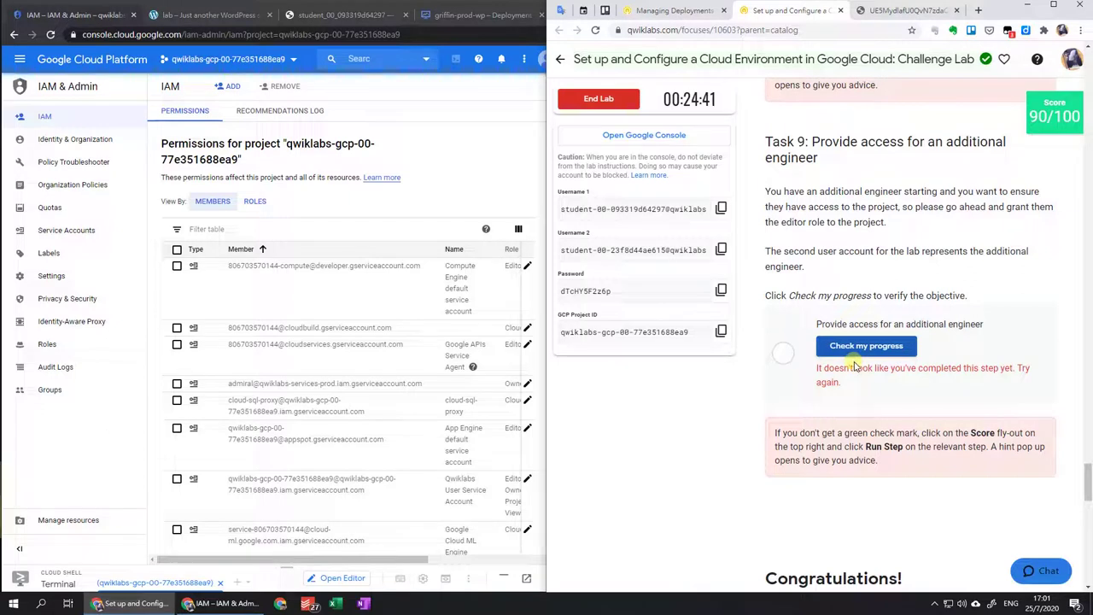
left_click(856, 355)
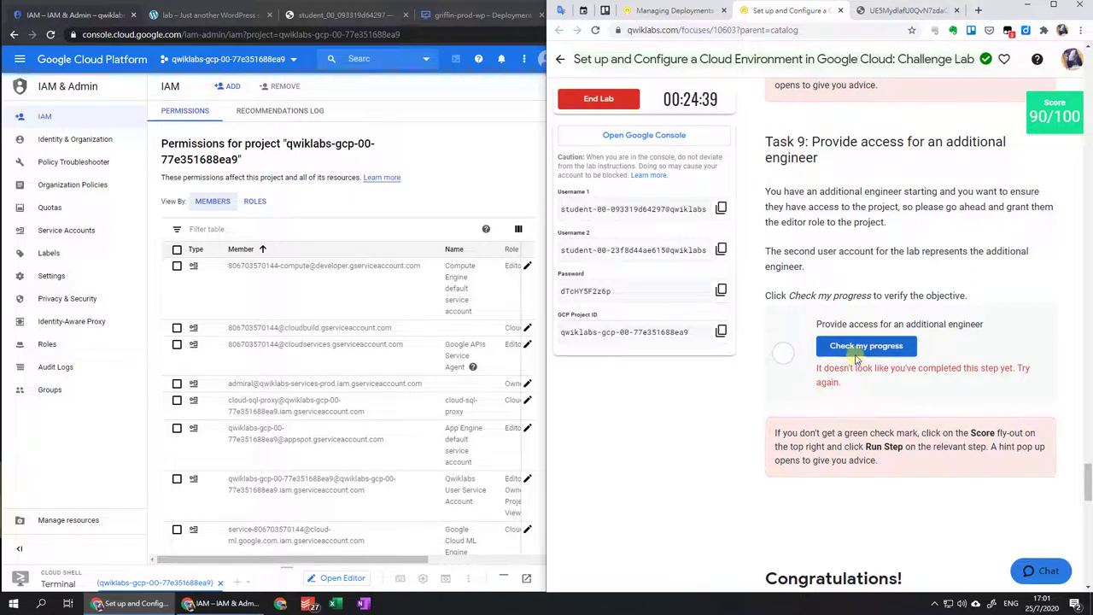